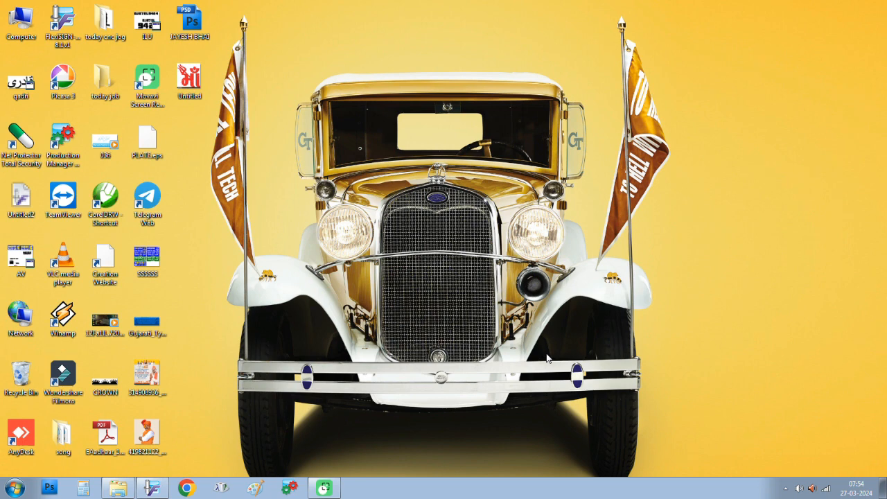
Step: Restore the FlexiSIGN-PRO window showing the blank A1 landscape page (33.110 × 23.386 in)
{"action": "left_click", "coordinate": [154, 491]}
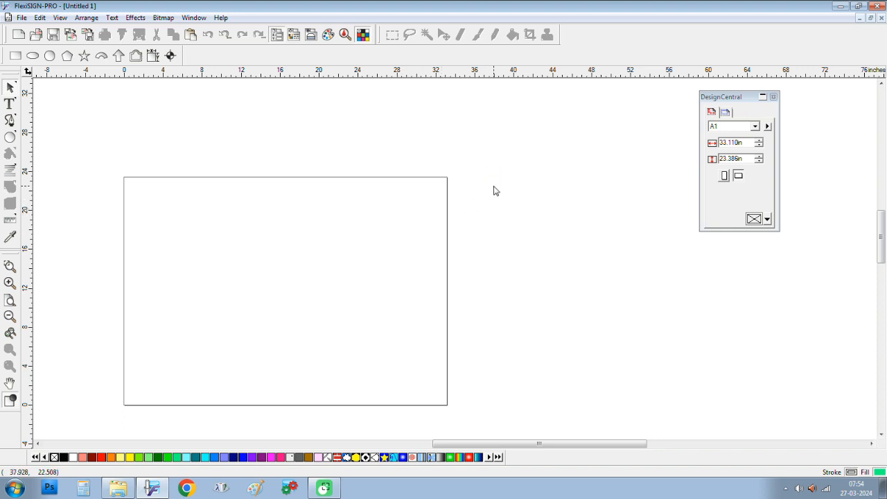
Step: Zoom the view so the whole blank A1 page fits comfortably on screen
{"action": "left_click", "coordinate": [129, 19]}
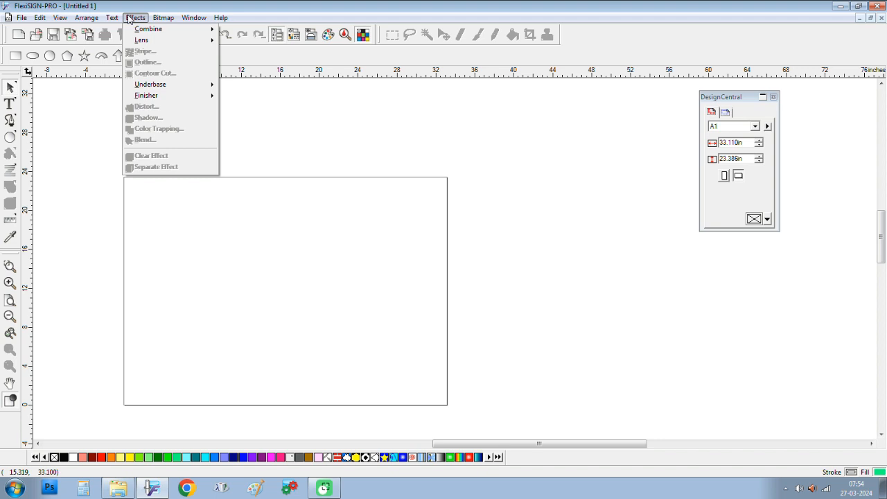
{"action": "left_click", "coordinate": [276, 6]}
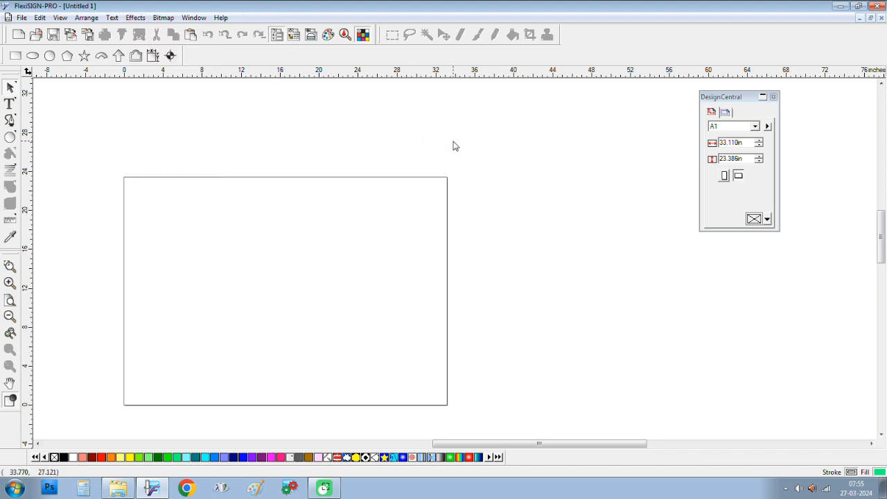
{"action": "scroll", "coordinate": [436, 145], "scroll_direction": "down", "scroll_amount": 4}
{"action": "scroll", "coordinate": [303, 229], "scroll_direction": "up", "scroll_amount": 4}
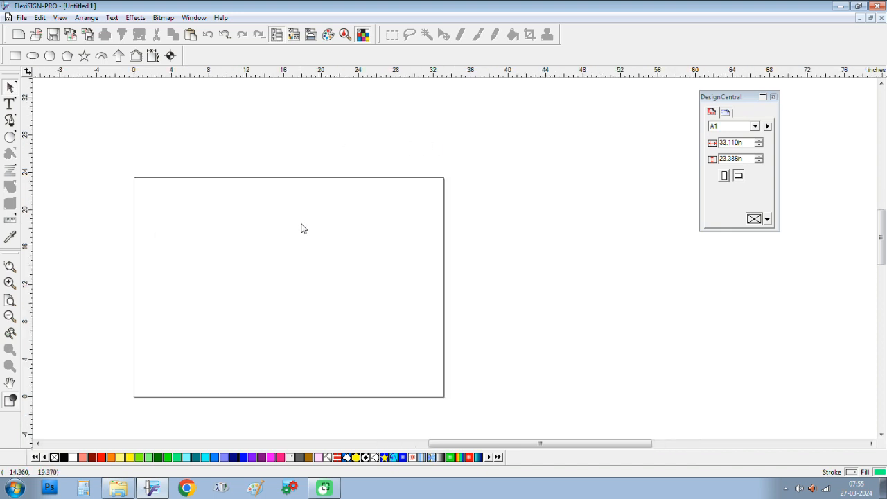
{"action": "left_click", "coordinate": [39, 443]}
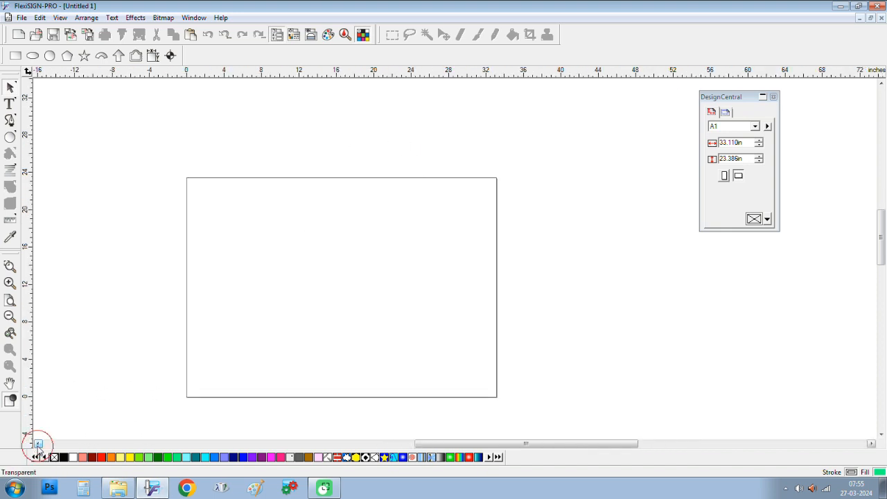
{"action": "double_click", "coordinate": [38, 443]}
Step: Move the DesignCentral panel to the right edge, clear of the page
{"action": "scroll", "coordinate": [370, 242], "scroll_direction": "down", "scroll_amount": 2}
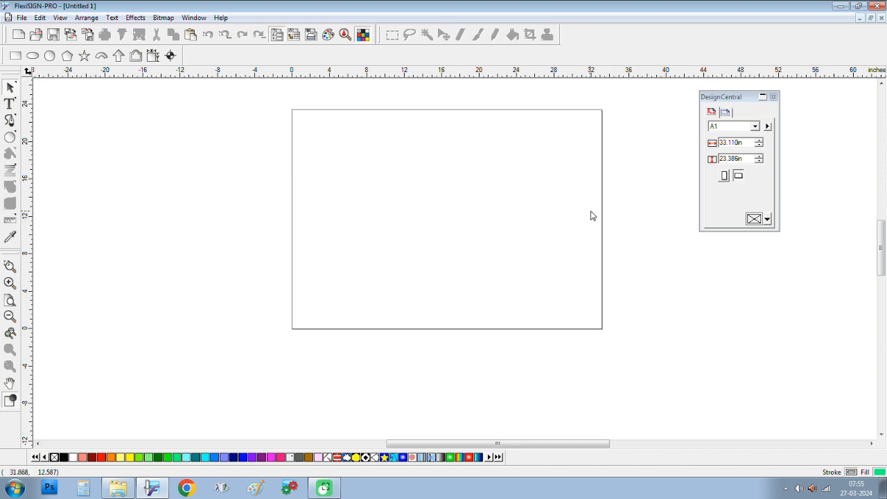
{"action": "scroll", "coordinate": [605, 194], "scroll_direction": "up", "scroll_amount": 1}
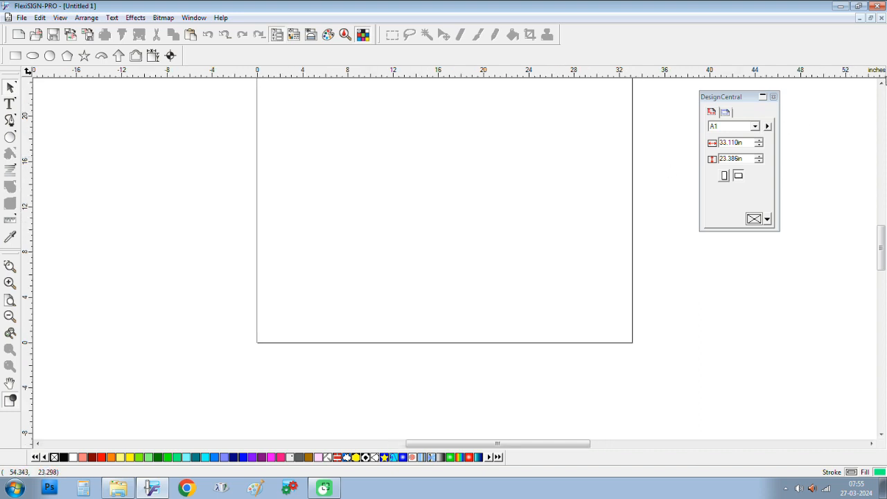
{"action": "double_click", "coordinate": [881, 82]}
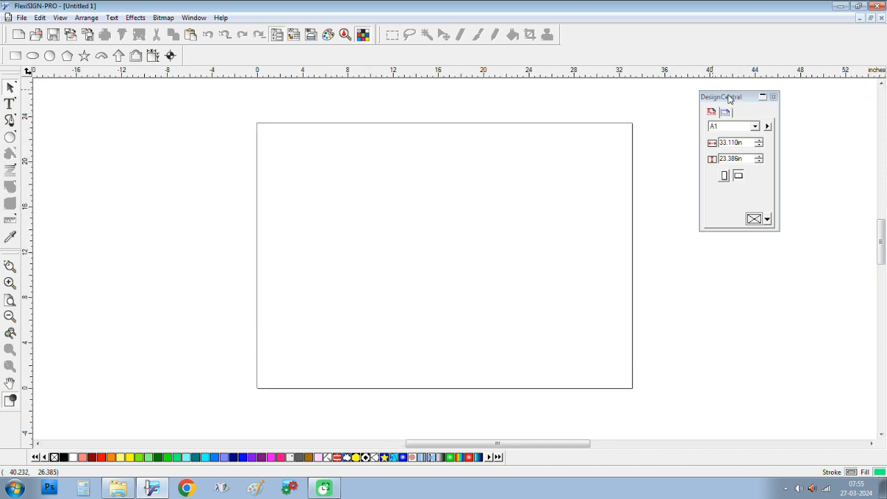
{"action": "left_click_drag", "start_coordinate": [729, 99], "coordinate": [823, 89]}
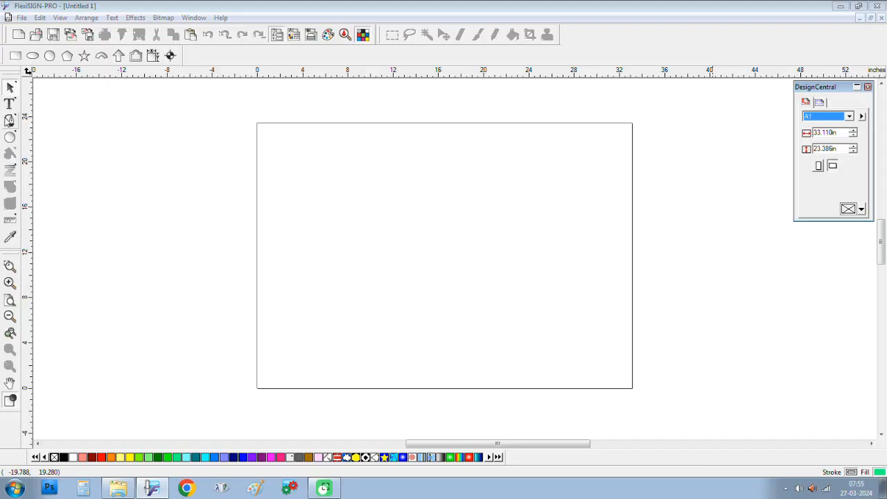
Step: Add the name as green Kozuka Gothic Bold text near the page's top-left, fixing a typo
{"action": "left_click", "coordinate": [10, 119]}
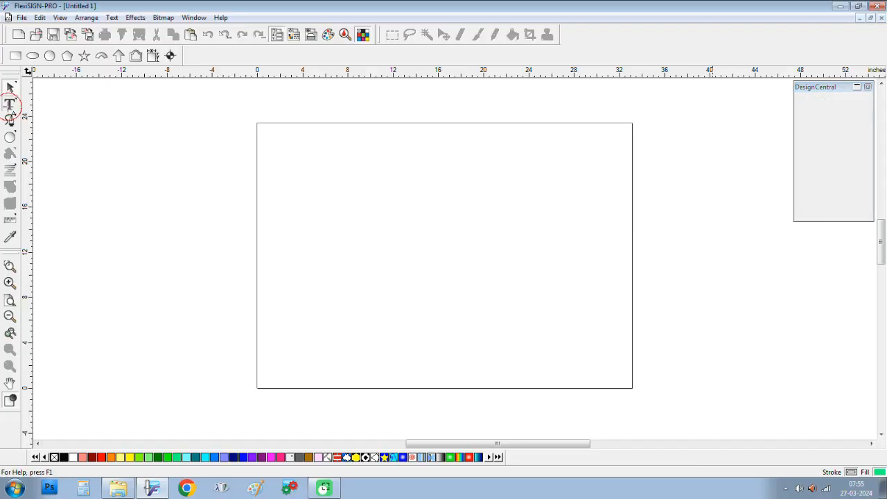
{"action": "left_click", "coordinate": [278, 158]}
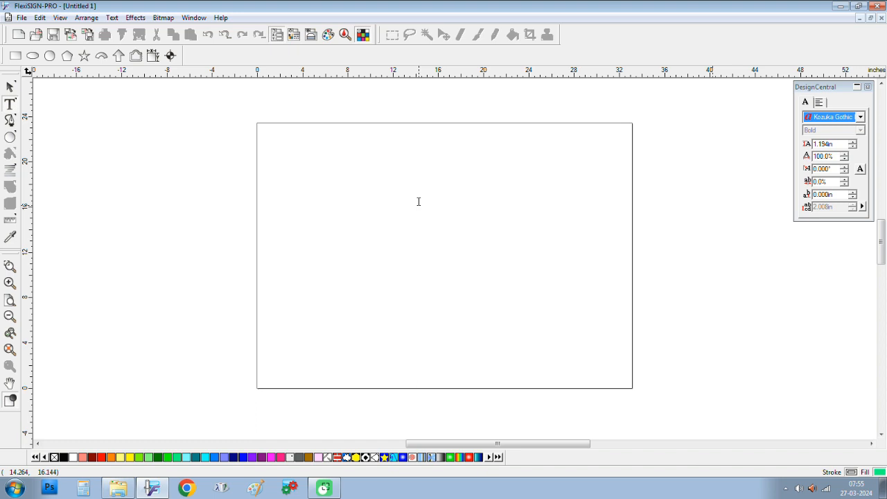
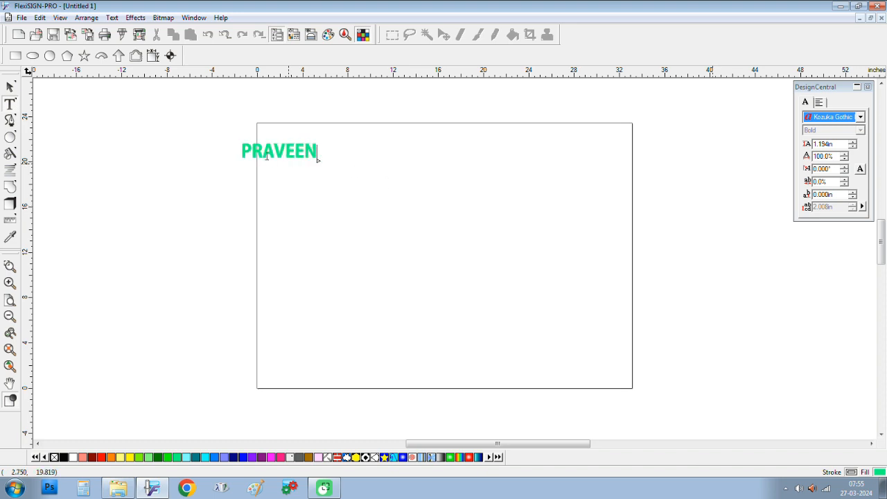
Step: Enlarge the name text to 14.519 × 2.722 in and nudge it slightly lower
{"action": "left_click", "coordinate": [9, 86]}
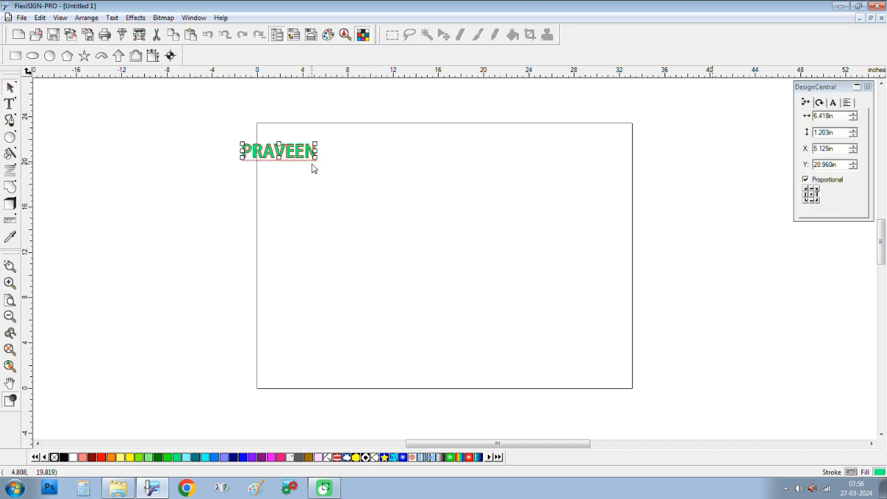
{"action": "left_click_drag", "start_coordinate": [318, 159], "coordinate": [427, 164]}
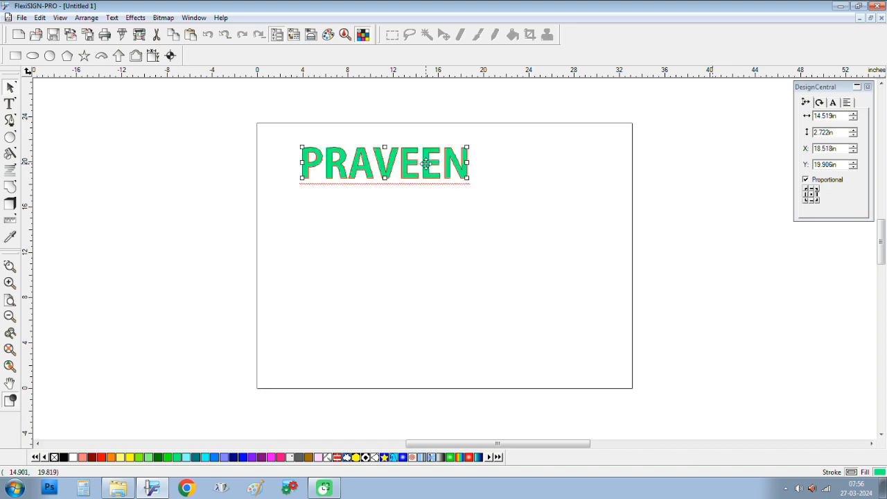
{"action": "scroll", "coordinate": [382, 172], "scroll_direction": "up", "scroll_amount": 4}
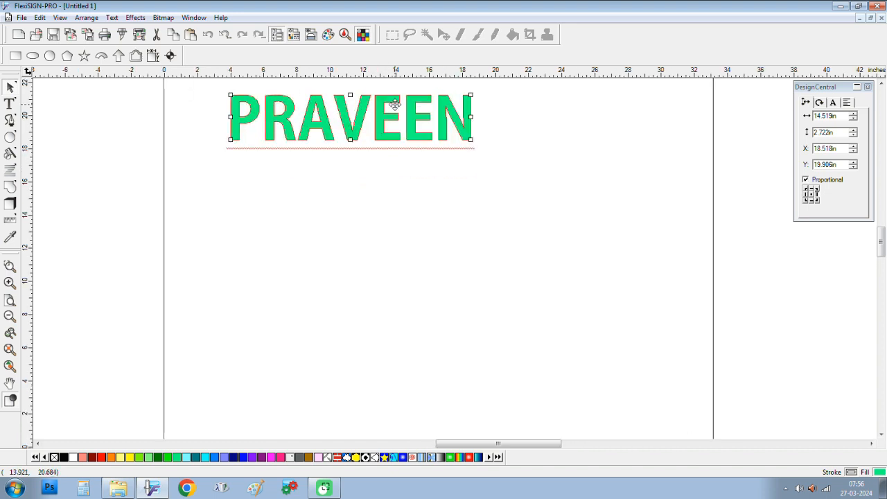
{"action": "left_click_drag", "start_coordinate": [379, 123], "coordinate": [326, 130]}
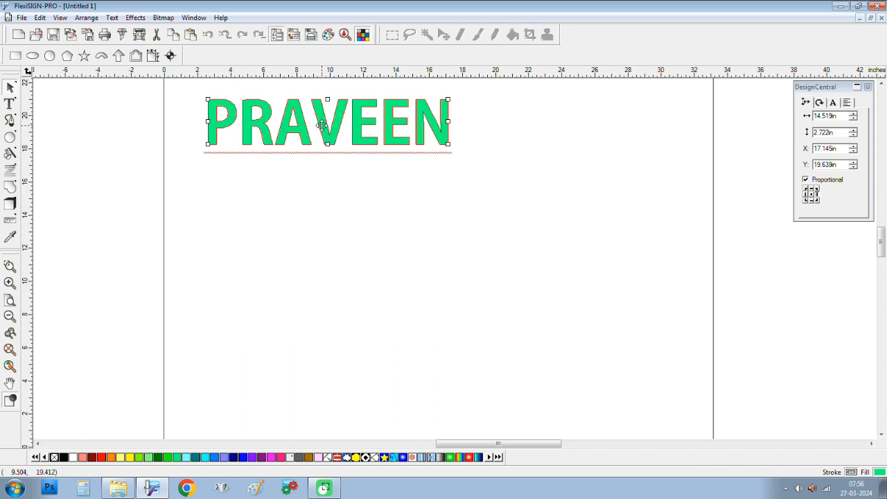
{"action": "left_click_drag", "start_coordinate": [321, 124], "coordinate": [321, 144]}
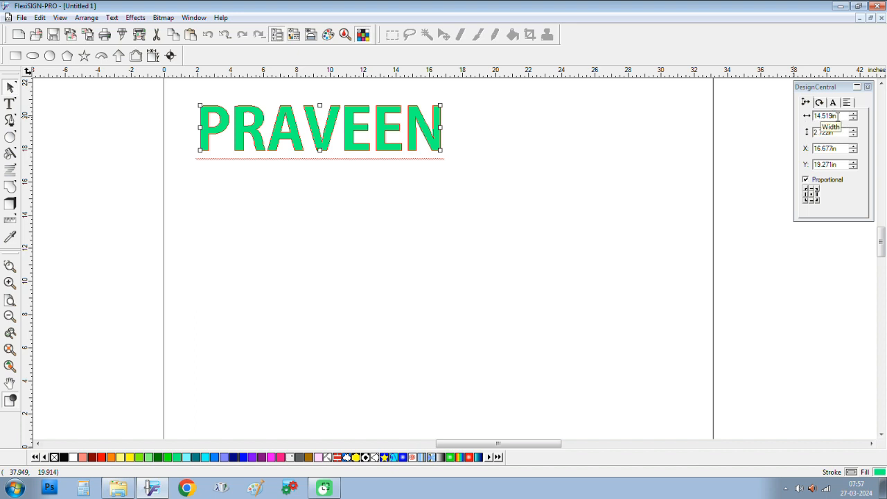
Step: Reselect the name text and bring up the top ruler's units menu, leaving inches in use
{"action": "left_click", "coordinate": [555, 140]}
{"action": "left_click", "coordinate": [441, 134]}
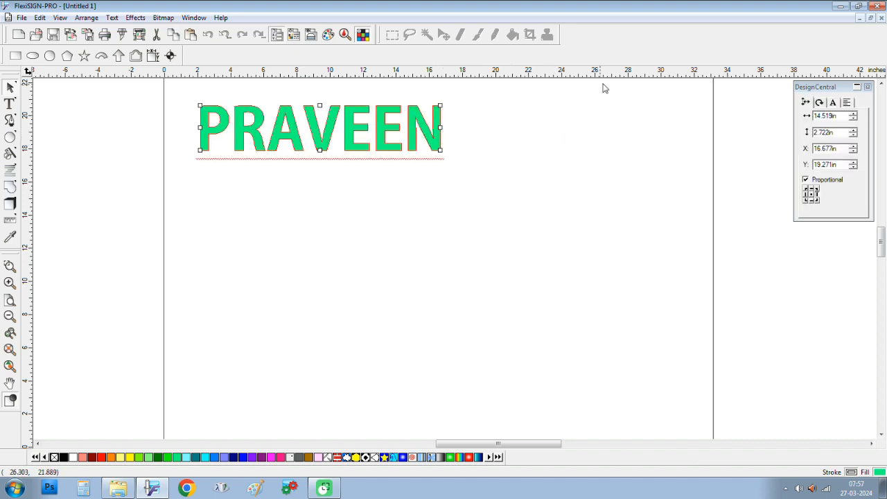
{"action": "right_click", "coordinate": [682, 74]}
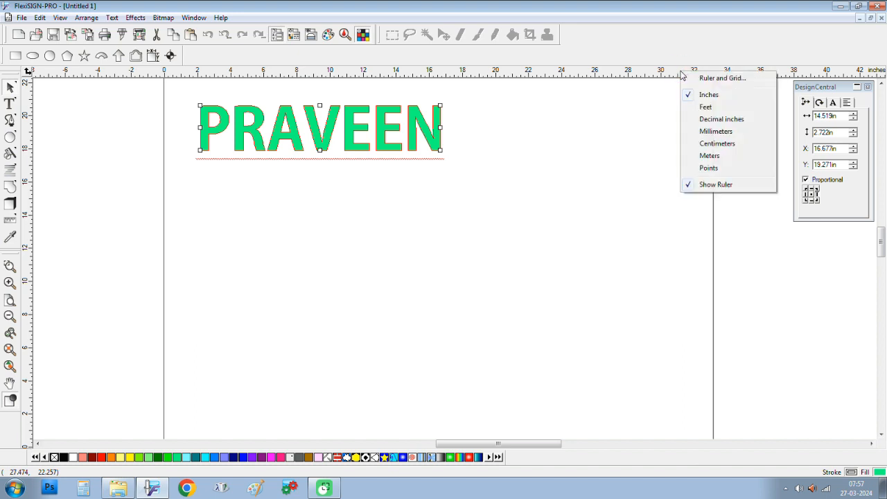
{"action": "right_click", "coordinate": [671, 69]}
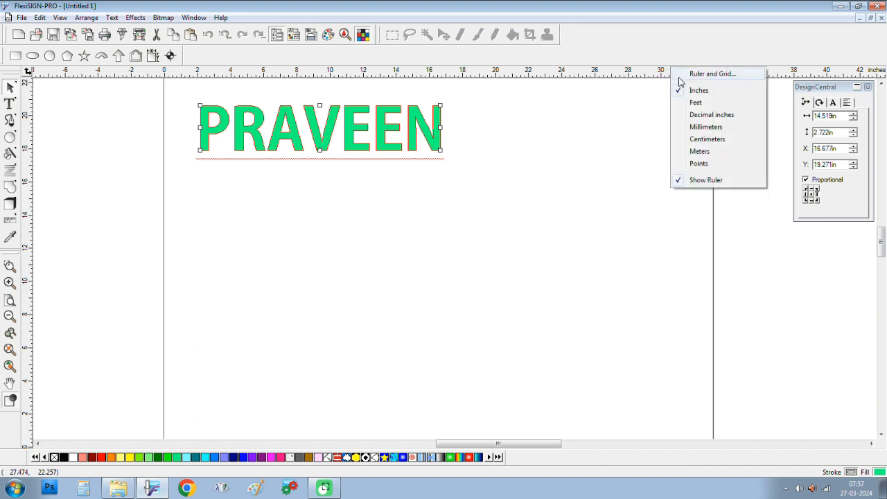
{"action": "right_click", "coordinate": [654, 71]}
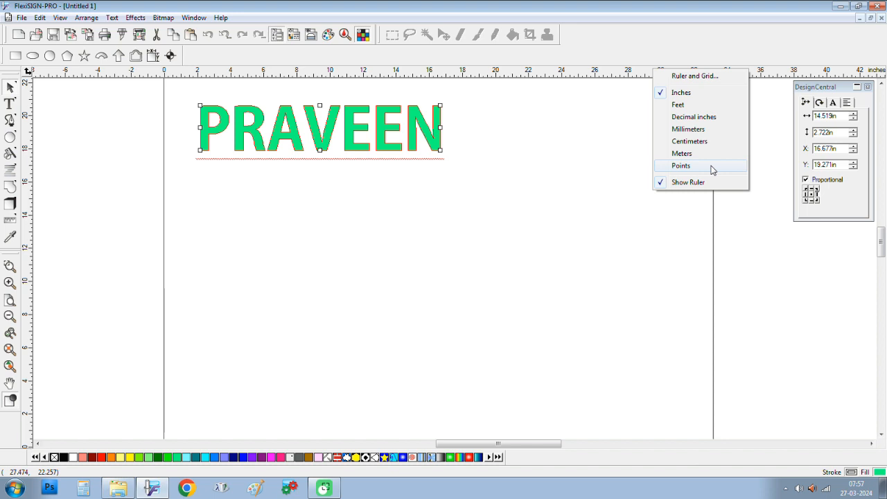
Step: Set the name text's width to 7 in proportionally, making it 7.000 × 1.313 in
{"action": "left_click", "coordinate": [551, 180]}
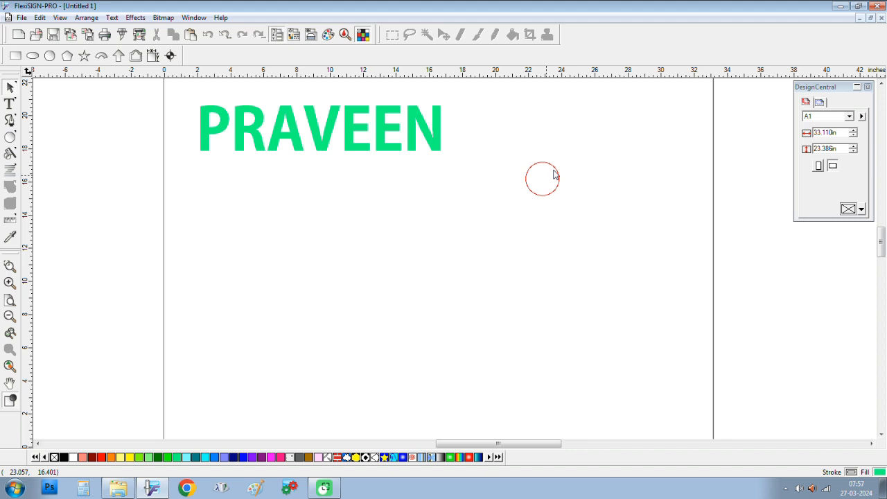
{"action": "left_click", "coordinate": [428, 131]}
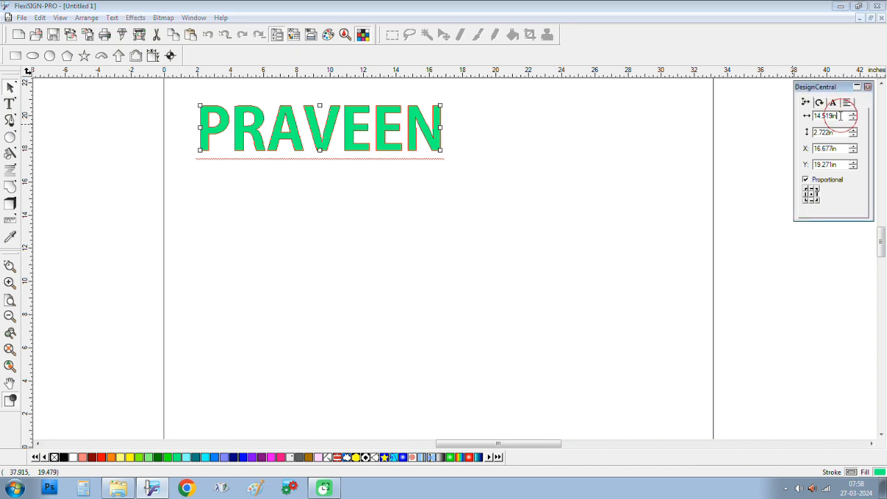
{"action": "double_click", "coordinate": [841, 116]}
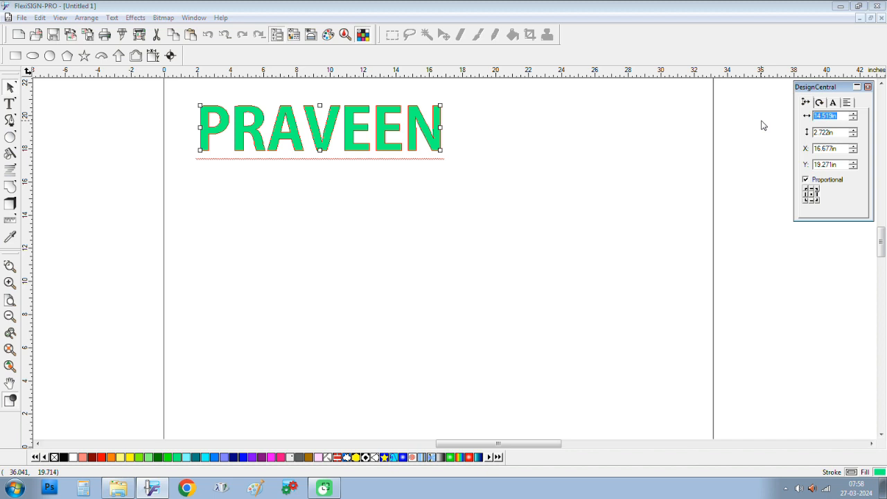
{"action": "type", "text": "7"}
{"action": "key", "text": "Return"}
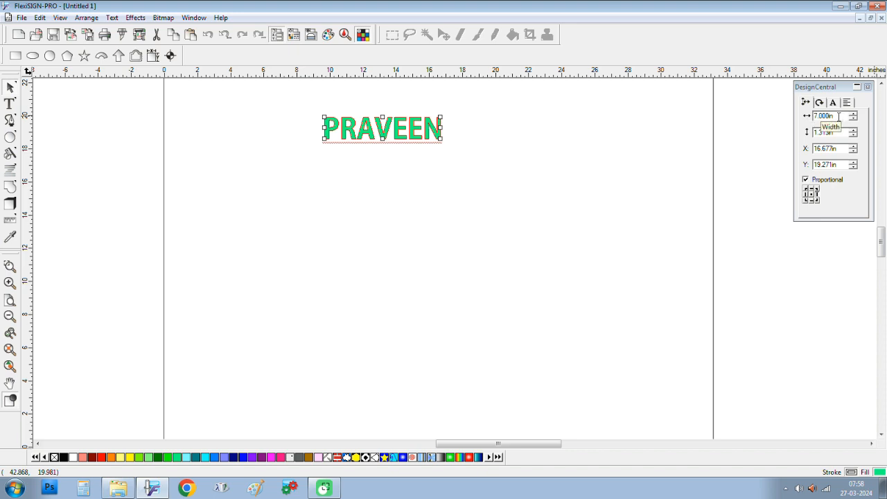
Step: Turn off Proportional, try a 10 in width, then undo back to 7 in wide
{"action": "left_click", "coordinate": [839, 116]}
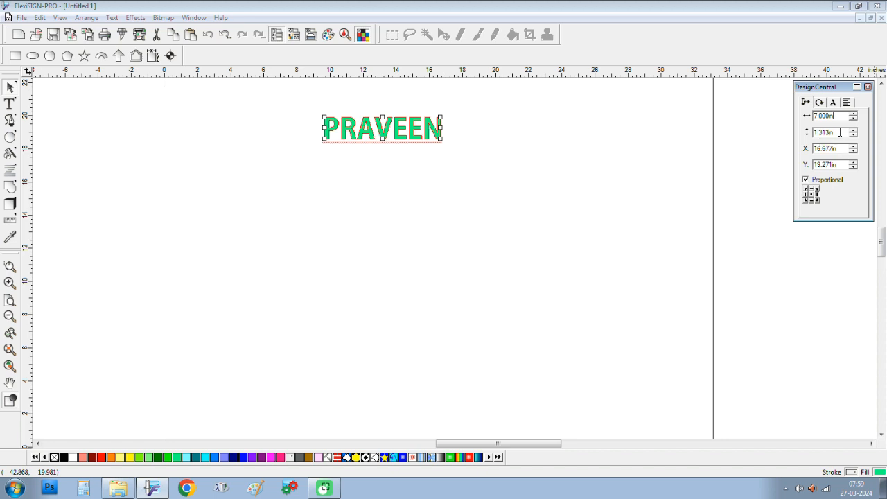
{"action": "left_click", "coordinate": [806, 179]}
{"action": "left_click_drag", "start_coordinate": [835, 115], "coordinate": [718, 130]}
{"action": "type", "text": "10"}
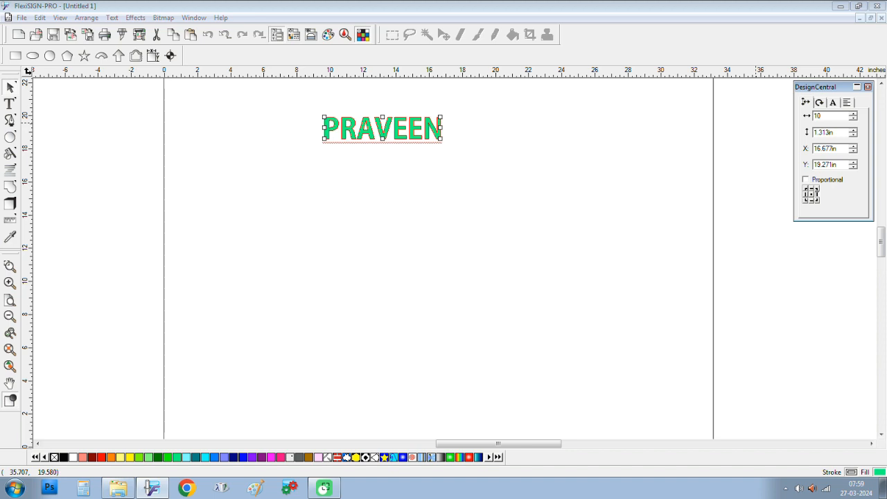
{"action": "key", "text": "Return"}
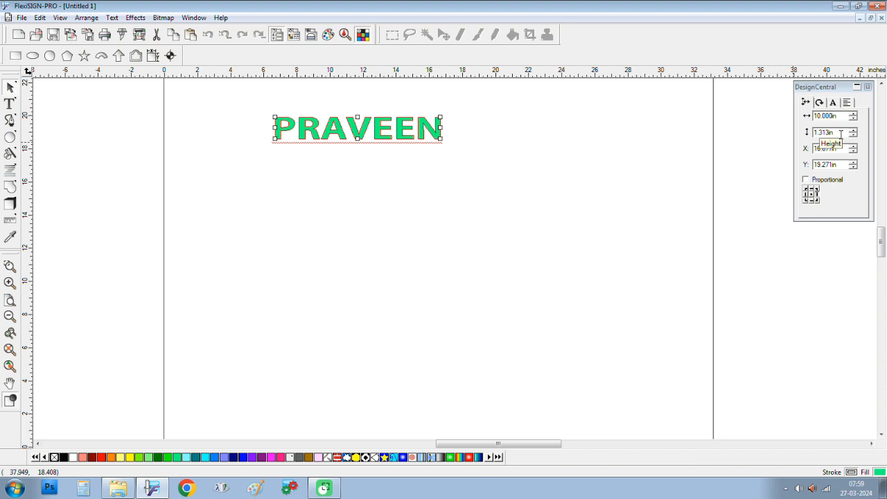
{"action": "key", "text": "ctrl+z"}
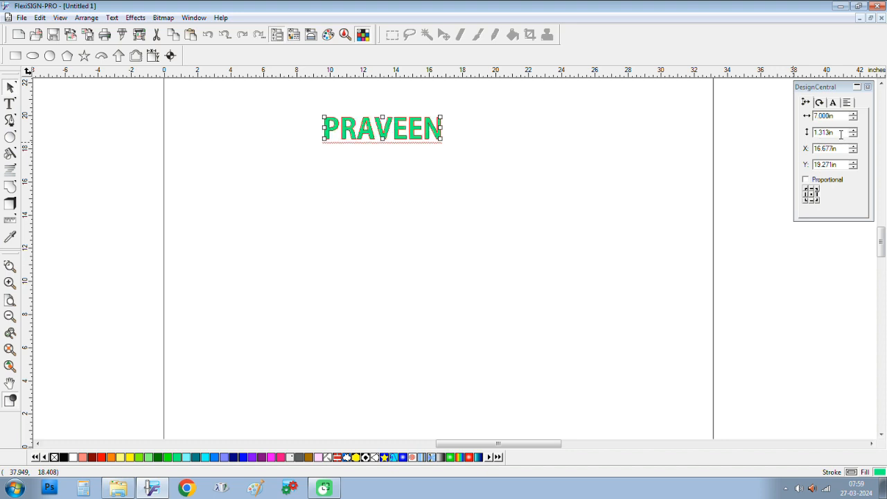
Step: Re-enable Proportional and set the width to 10 in, giving 10.000 × 1.876 in
{"action": "left_click", "coordinate": [805, 179]}
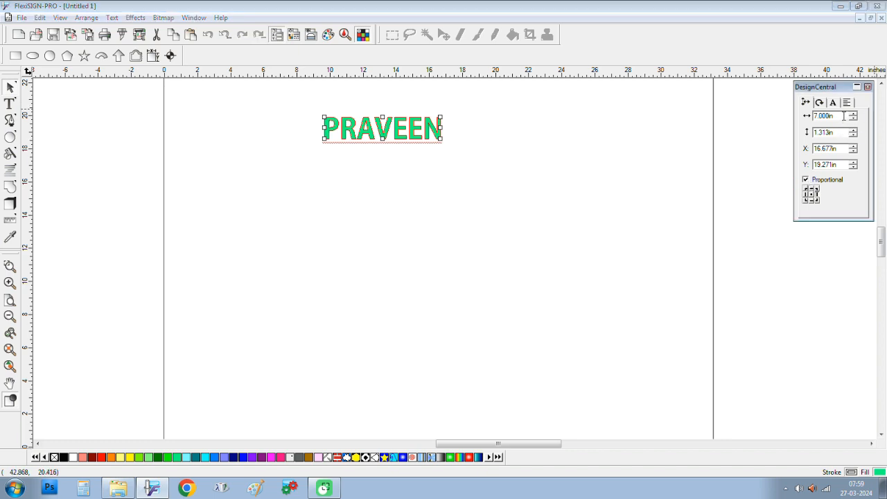
{"action": "left_click_drag", "start_coordinate": [843, 116], "coordinate": [807, 119]}
{"action": "type", "text": "10"}
{"action": "key", "text": "Return"}
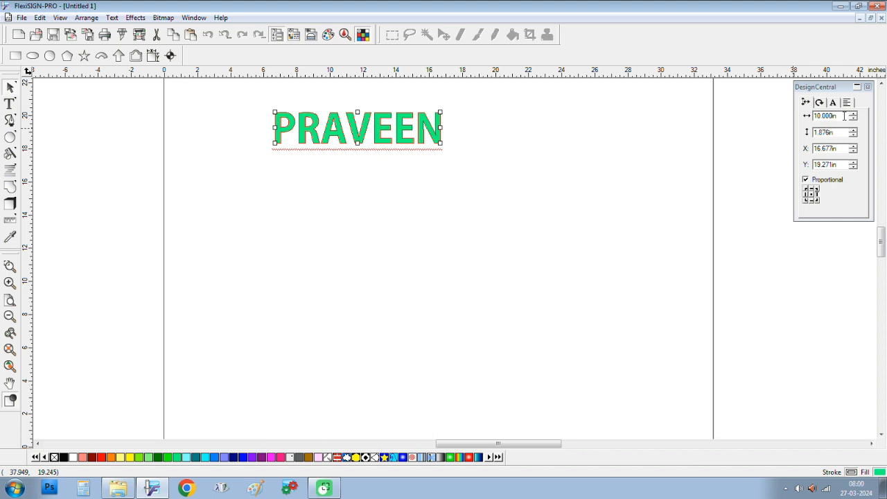
Step: Reselect the name text and switch to the Shape tool to show its spacing handles
{"action": "left_click", "coordinate": [458, 182]}
{"action": "left_click", "coordinate": [438, 137]}
{"action": "scroll", "coordinate": [402, 123], "scroll_direction": "up", "scroll_amount": 2}
{"action": "scroll", "coordinate": [336, 138], "scroll_direction": "up", "scroll_amount": 3}
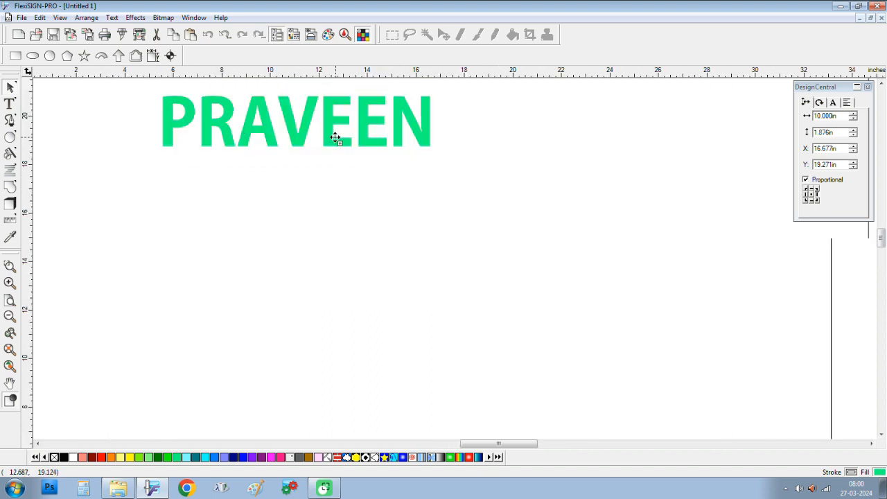
{"action": "scroll", "coordinate": [335, 137], "scroll_direction": "up", "scroll_amount": 2}
{"action": "scroll", "coordinate": [340, 140], "scroll_direction": "down", "scroll_amount": 2}
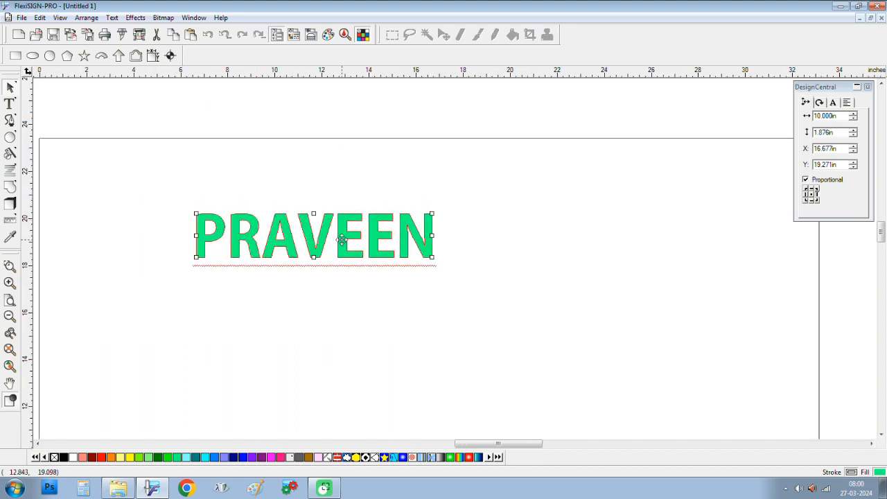
{"action": "left_click", "coordinate": [846, 102]}
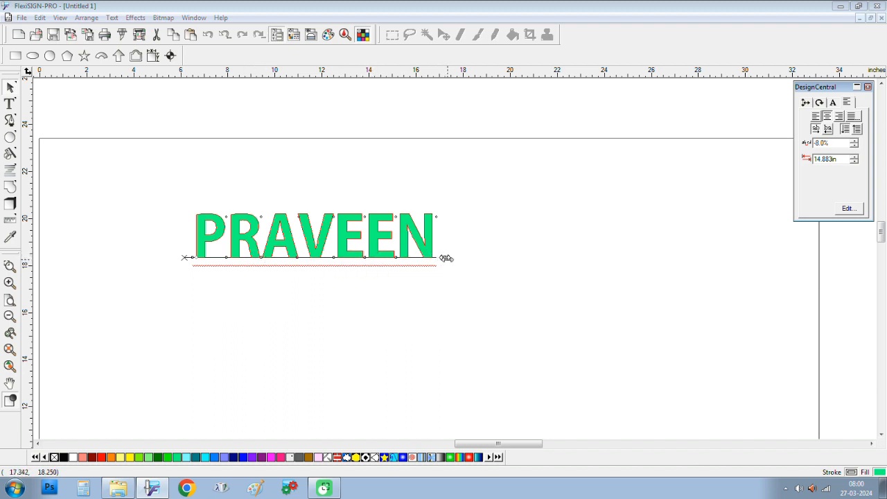
Step: Tighten the name text's letter spacing so the word runs shorter, then deselect
{"action": "left_click_drag", "start_coordinate": [445, 258], "coordinate": [381, 282]}
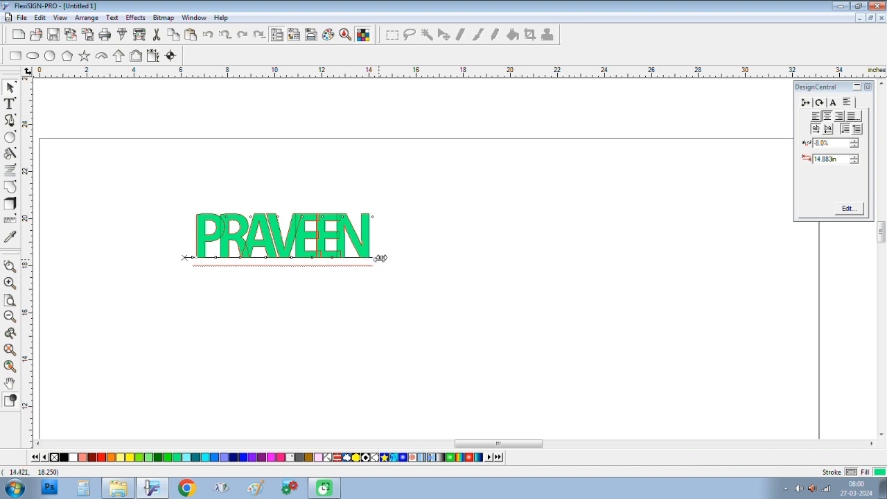
{"action": "left_click_drag", "start_coordinate": [383, 258], "coordinate": [408, 260]}
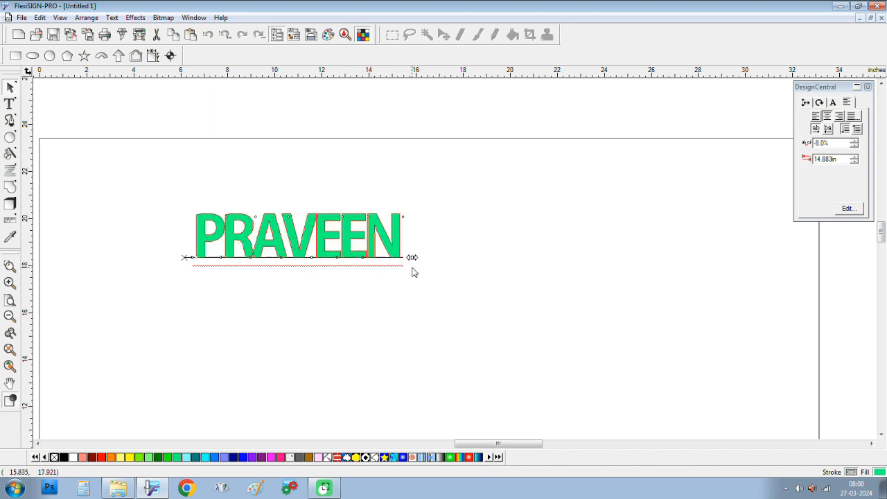
{"action": "left_click", "coordinate": [693, 249]}
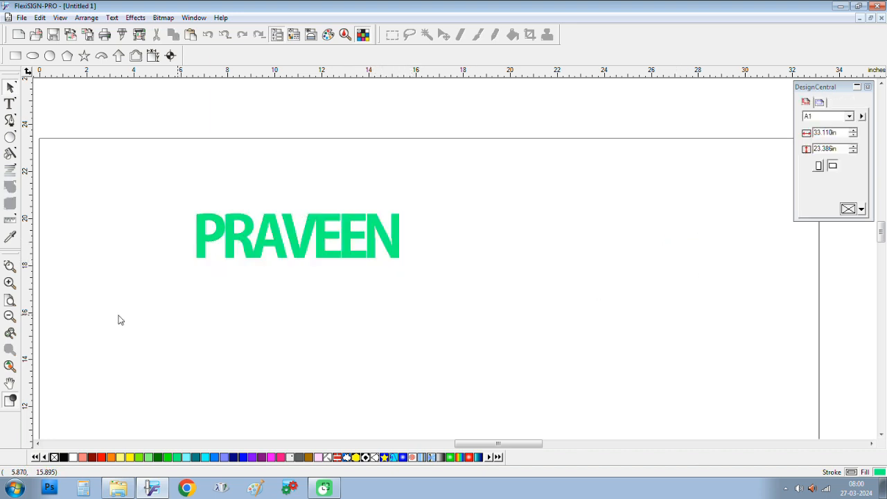
Step: Move the name text up against the page's top edge, to X 15.617 in, Y 23.252 in
{"action": "left_click", "coordinate": [304, 264]}
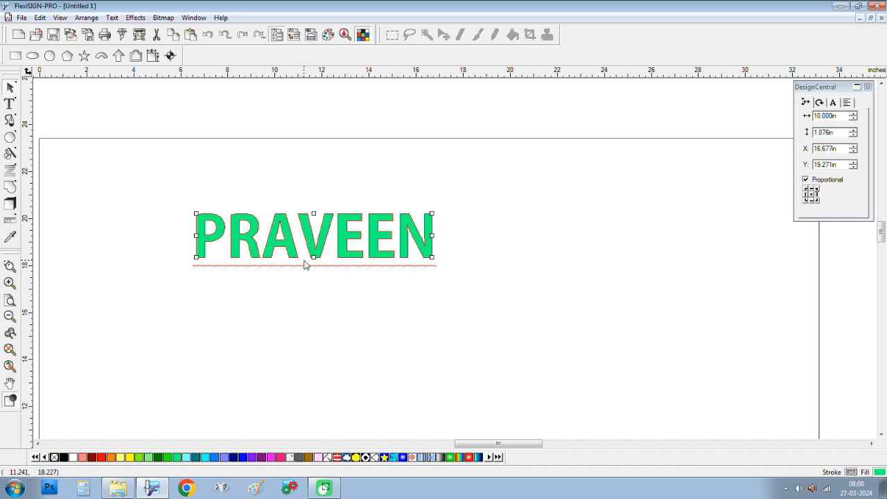
{"action": "left_click_drag", "start_coordinate": [316, 250], "coordinate": [291, 157]}
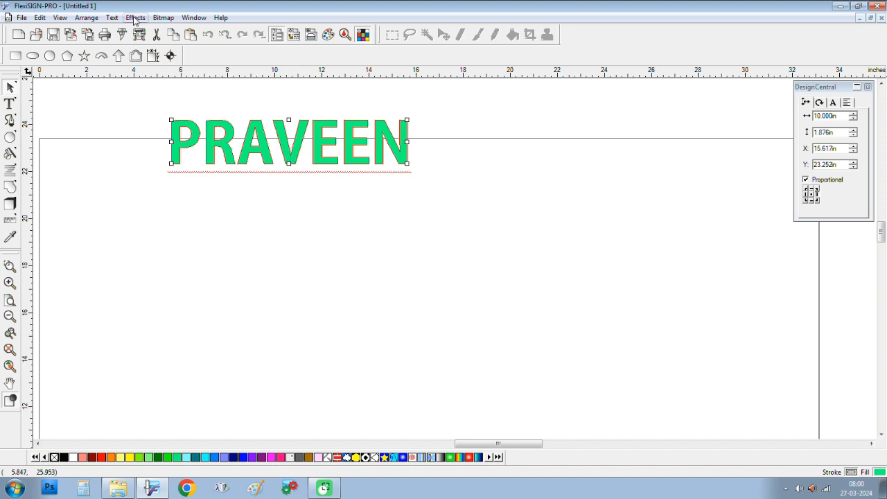
Step: Apply Text > Case > lower case to the selected name lettering
{"action": "left_click", "coordinate": [135, 19]}
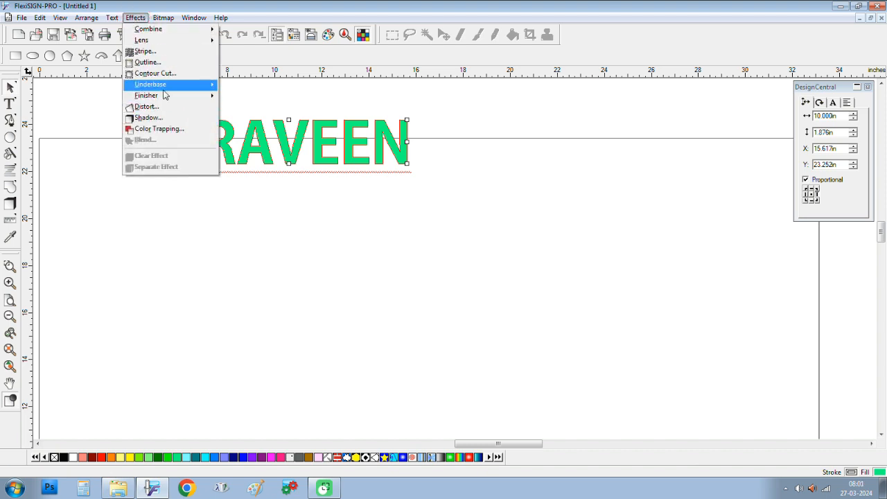
{"action": "mouse_move", "coordinate": [112, 18]}
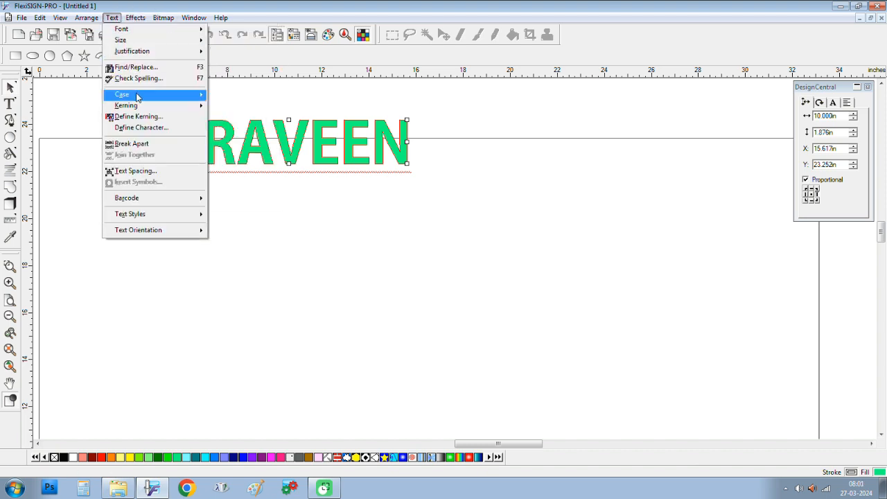
{"action": "mouse_move", "coordinate": [137, 95]}
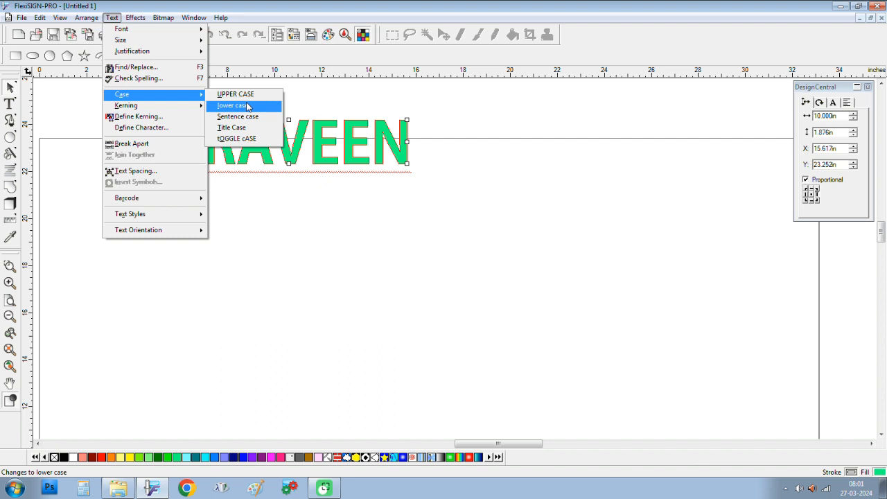
{"action": "left_click", "coordinate": [247, 106]}
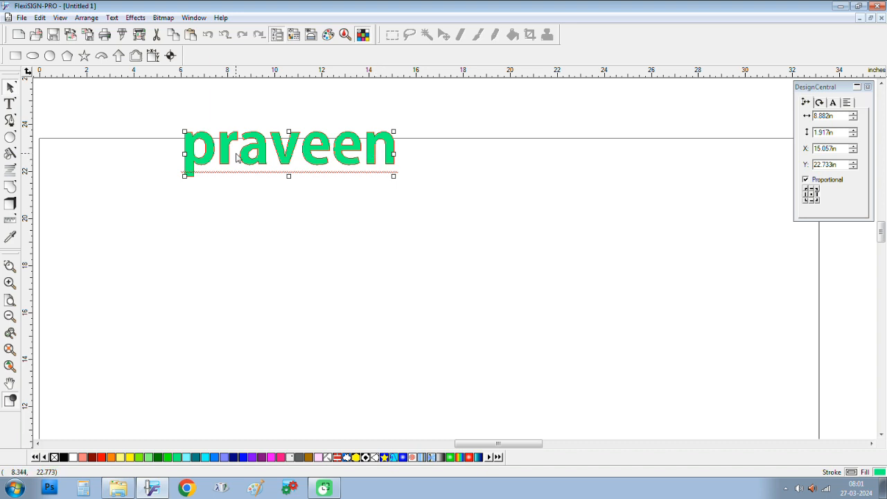
Step: Apply Sentence case, then Title Case, so only the name's first letter is capitalised
{"action": "left_click", "coordinate": [111, 18]}
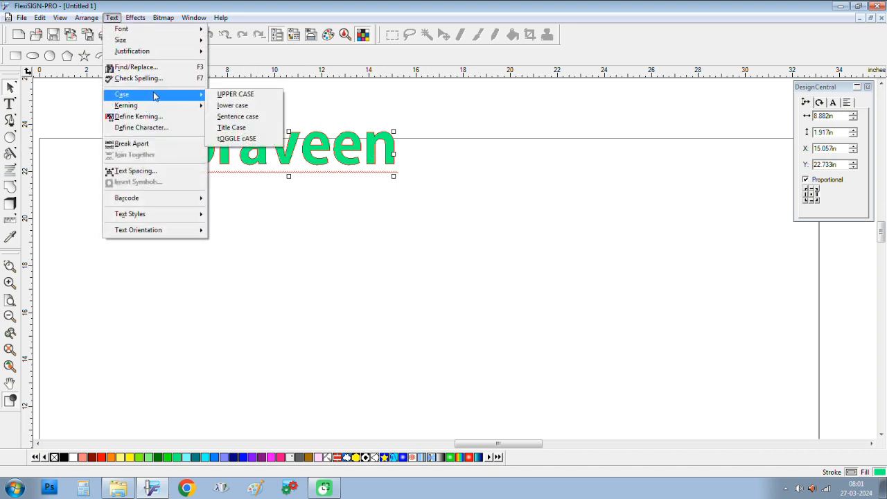
{"action": "left_click", "coordinate": [258, 120]}
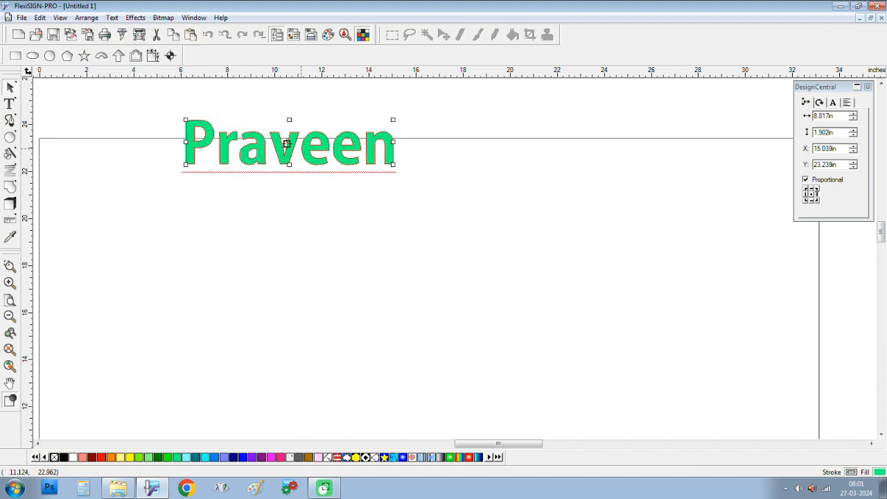
{"action": "left_click", "coordinate": [113, 18]}
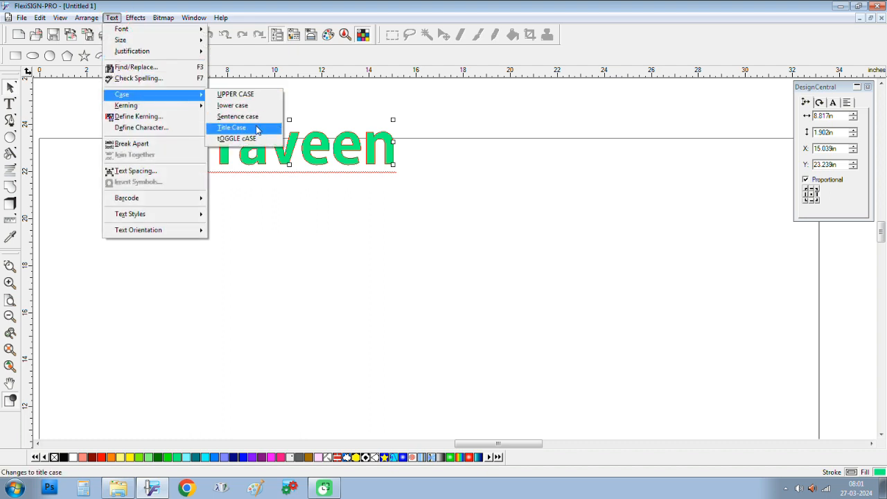
{"action": "left_click", "coordinate": [258, 131]}
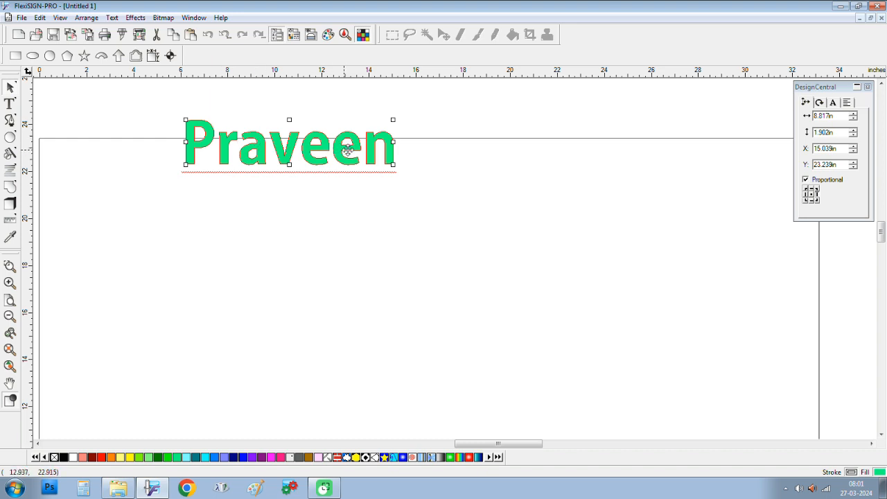
{"action": "left_click", "coordinate": [10, 105]}
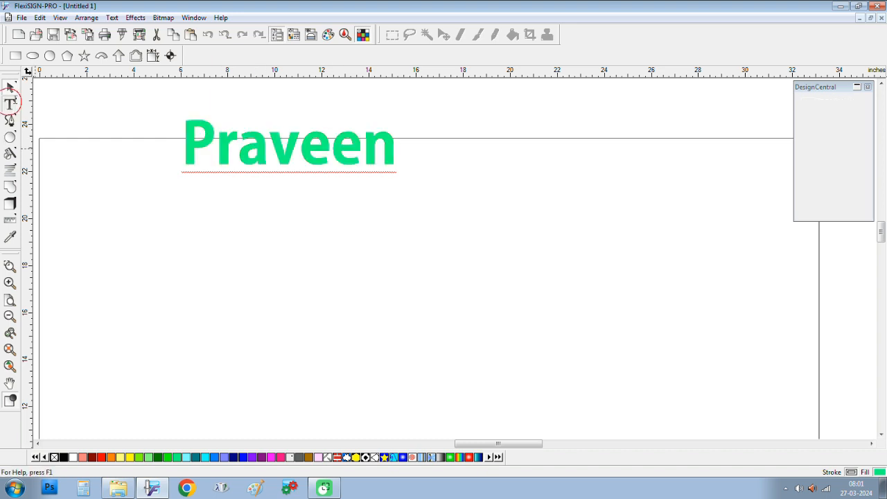
Step: Append the surname in capitals after the name with the Text tool
{"action": "left_click", "coordinate": [393, 150]}
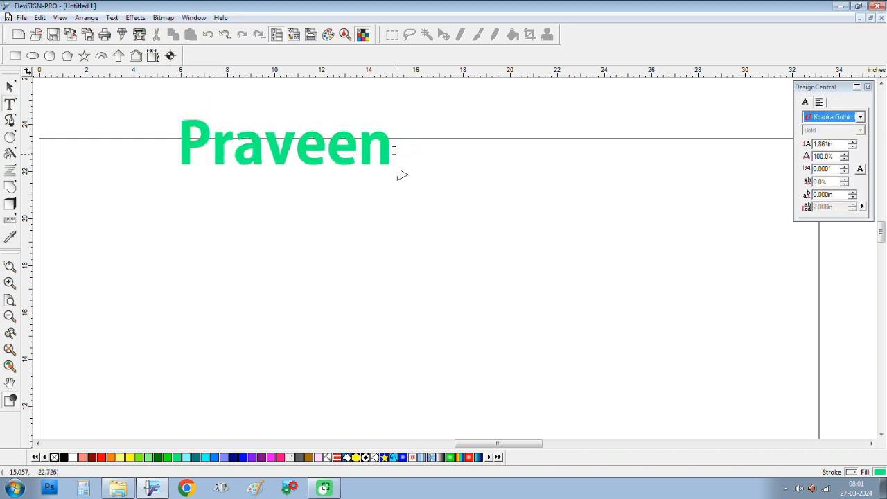
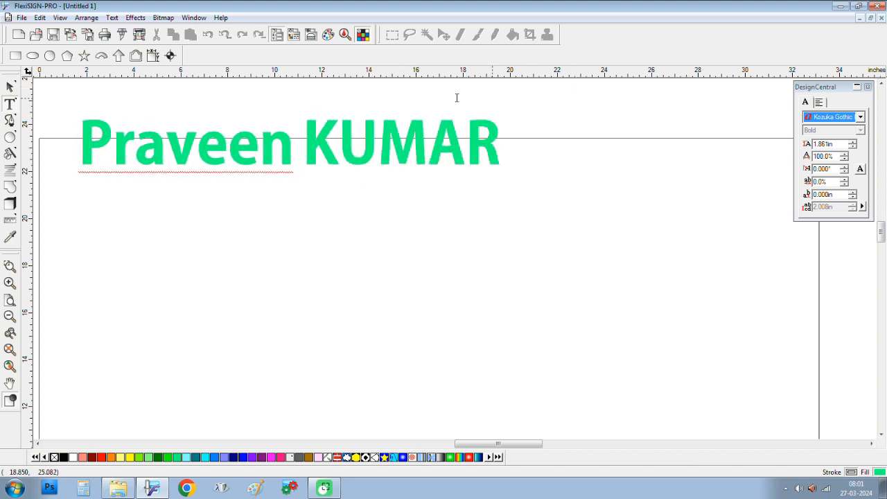
{"action": "left_click", "coordinate": [10, 87]}
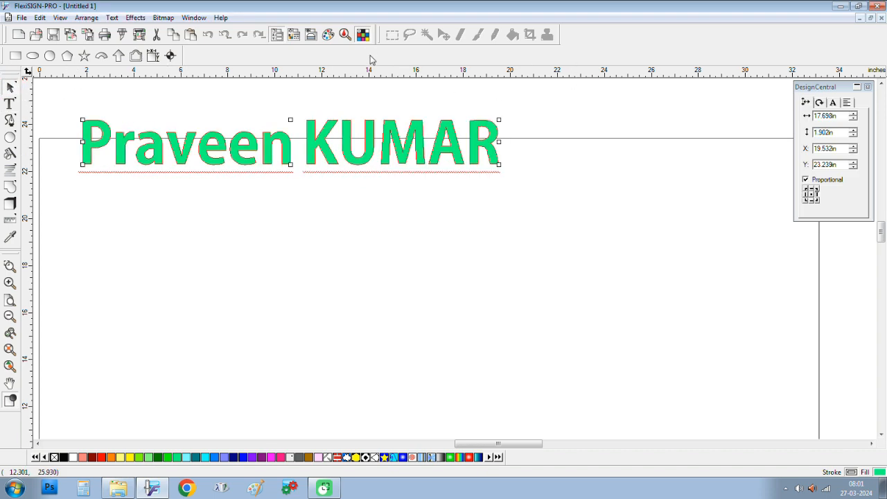
Step: Convert the two-word lettering to Title Case and drag it right and slightly down
{"action": "left_click", "coordinate": [113, 17]}
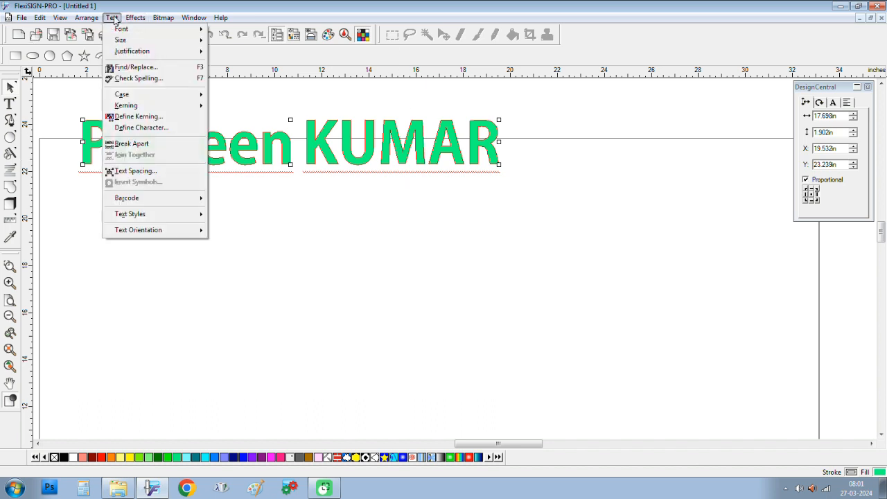
{"action": "mouse_move", "coordinate": [147, 101]}
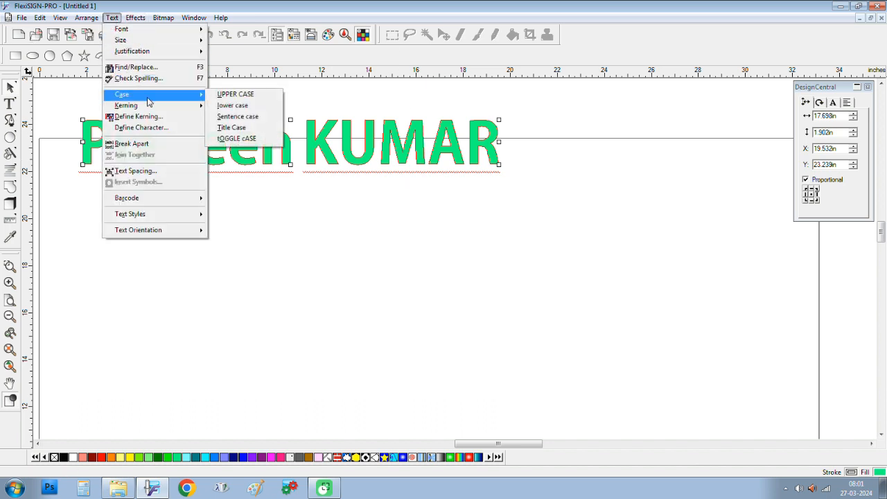
{"action": "left_click", "coordinate": [251, 130]}
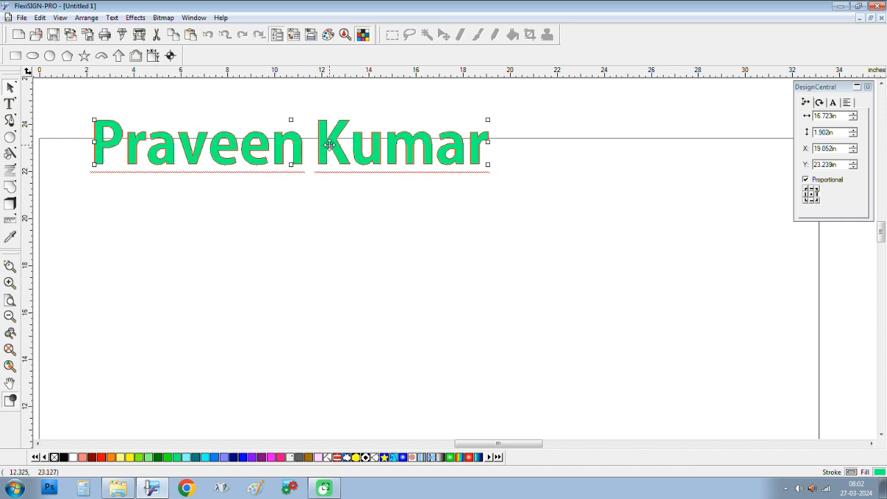
{"action": "left_click_drag", "start_coordinate": [319, 154], "coordinate": [378, 170]}
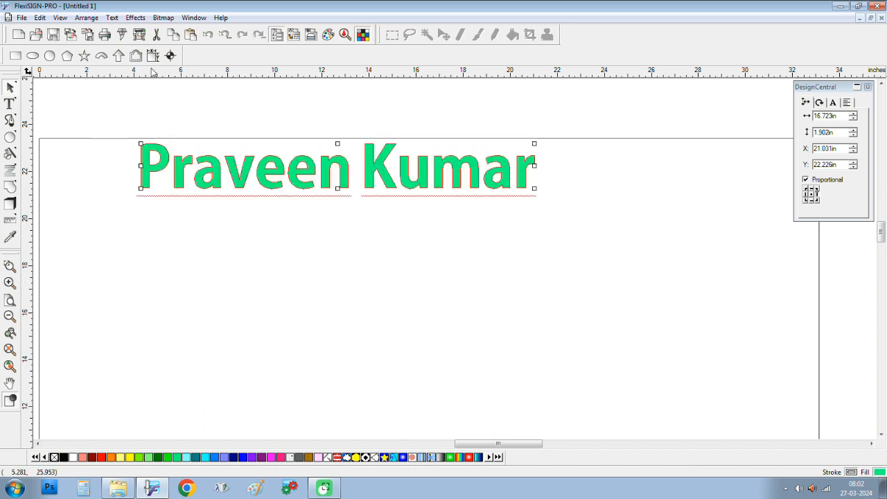
Step: Try tOGGLE cASE on the lettering, then undo twice to revert the changes
{"action": "left_click", "coordinate": [135, 17]}
{"action": "mouse_move", "coordinate": [159, 93]}
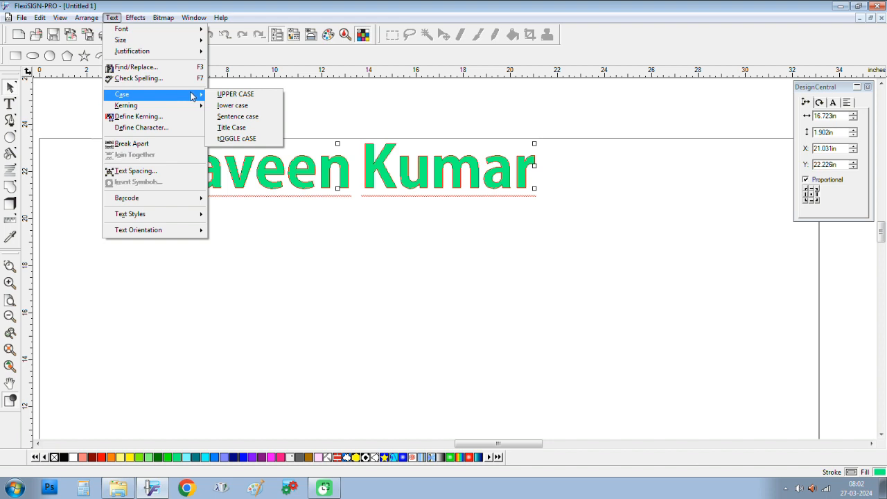
{"action": "left_click", "coordinate": [254, 143]}
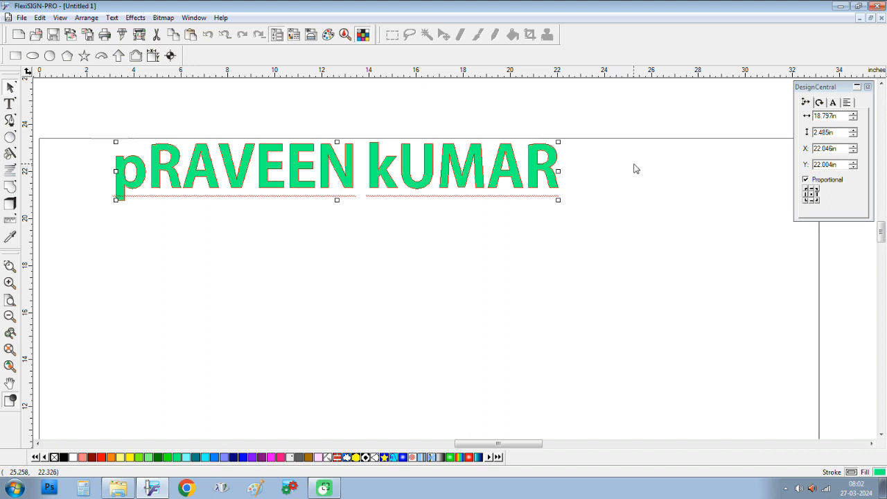
{"action": "key", "text": "ctrl+z"}
{"action": "key", "text": "ctrl+z"}
{"action": "key", "text": "ctrl+z"}
{"action": "key", "text": "ctrl+z"}
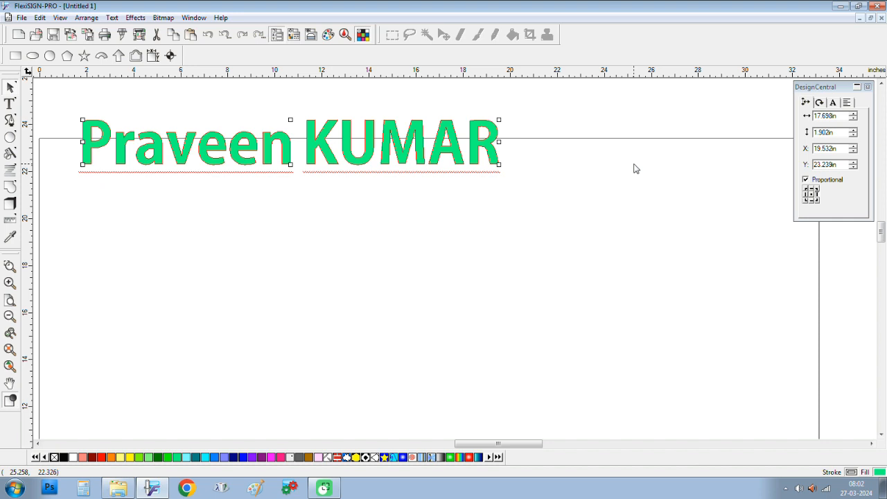
{"action": "key", "text": "ctrl+z"}
{"action": "key", "text": "ctrl+z"}
{"action": "key", "text": "ctrl+z"}
{"action": "key", "text": "ctrl+z"}
{"action": "key", "text": "ctrl+z"}
{"action": "key", "text": "ctrl+z"}
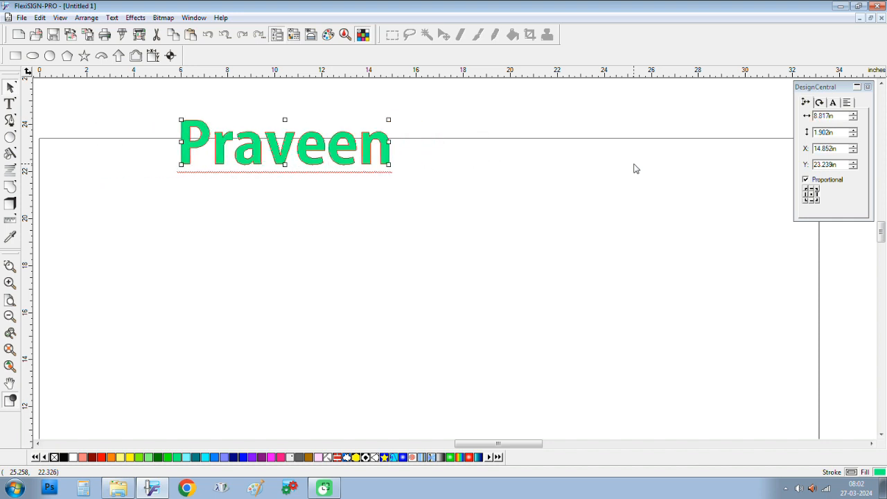
Step: Duplicate the single-word name lower on the page, then place and align another copy to the right
{"action": "left_click", "coordinate": [43, 118]}
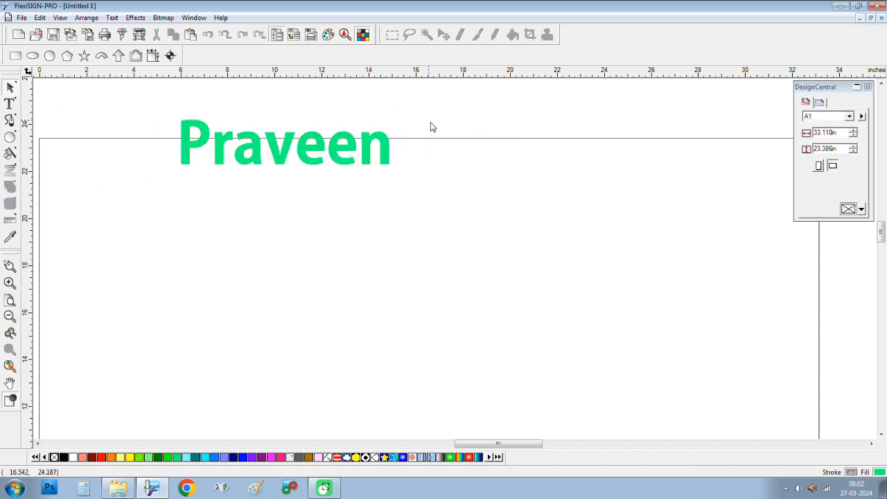
{"action": "left_click", "coordinate": [322, 156]}
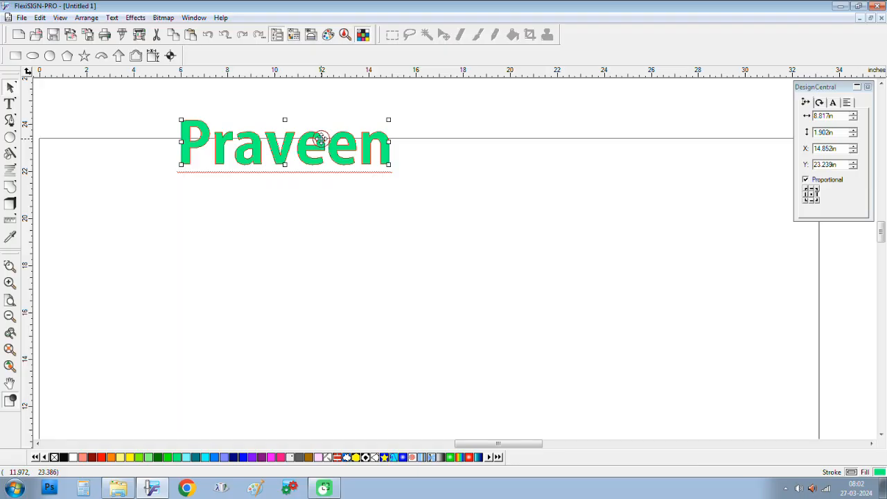
{"action": "left_click_drag", "start_coordinate": [321, 139], "coordinate": [299, 163]}
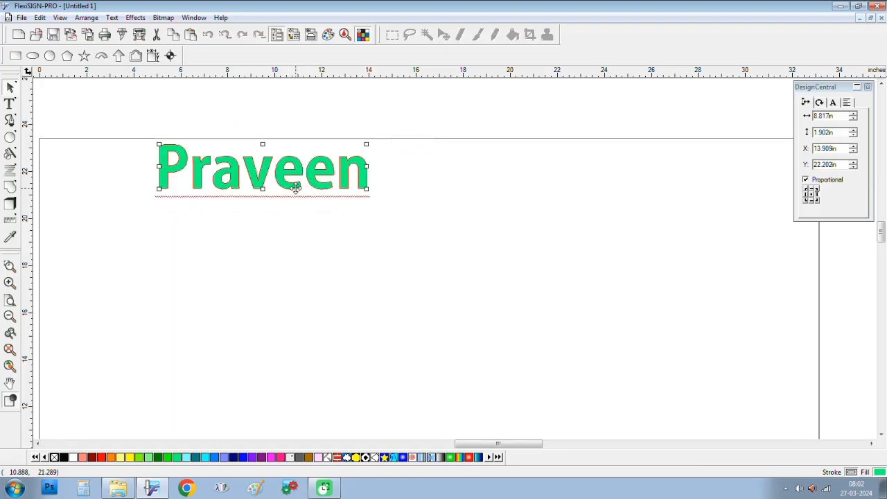
{"action": "left_click_drag", "start_coordinate": [299, 168], "coordinate": [326, 251]}
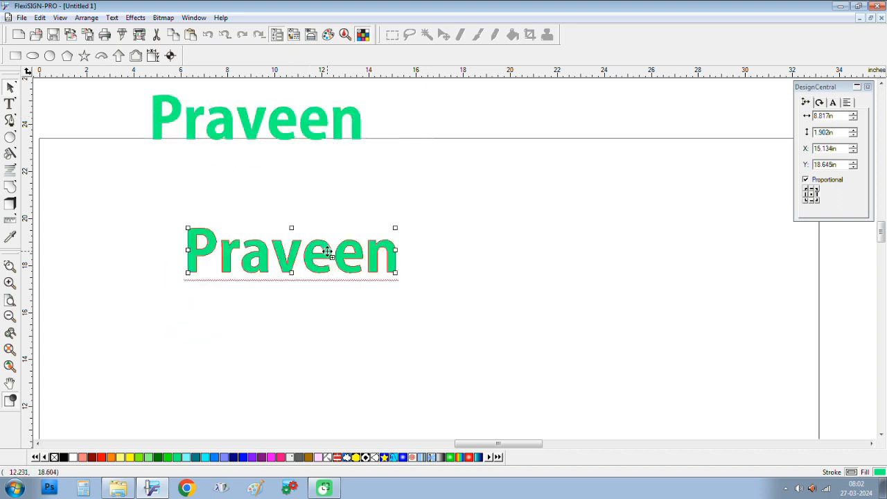
{"action": "scroll", "coordinate": [329, 282], "scroll_direction": "up", "scroll_amount": 2}
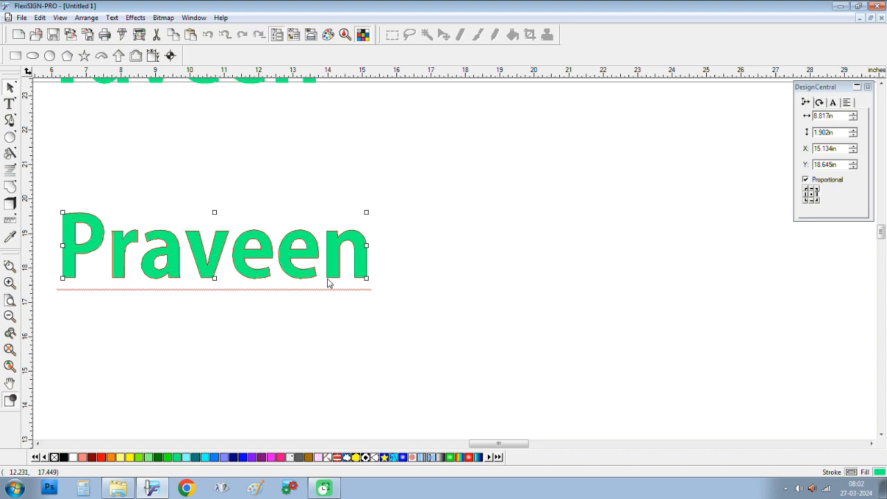
{"action": "left_click_drag", "start_coordinate": [312, 253], "coordinate": [325, 210]}
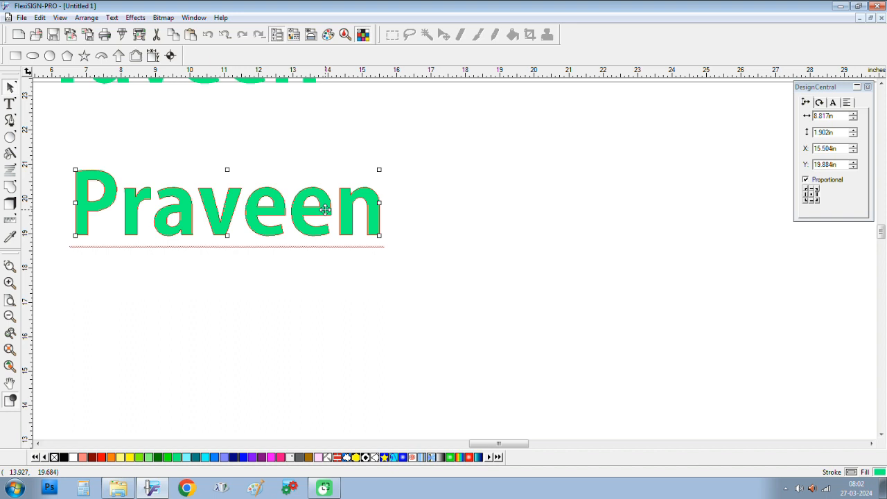
{"action": "left_click_drag", "start_coordinate": [325, 210], "coordinate": [676, 213]}
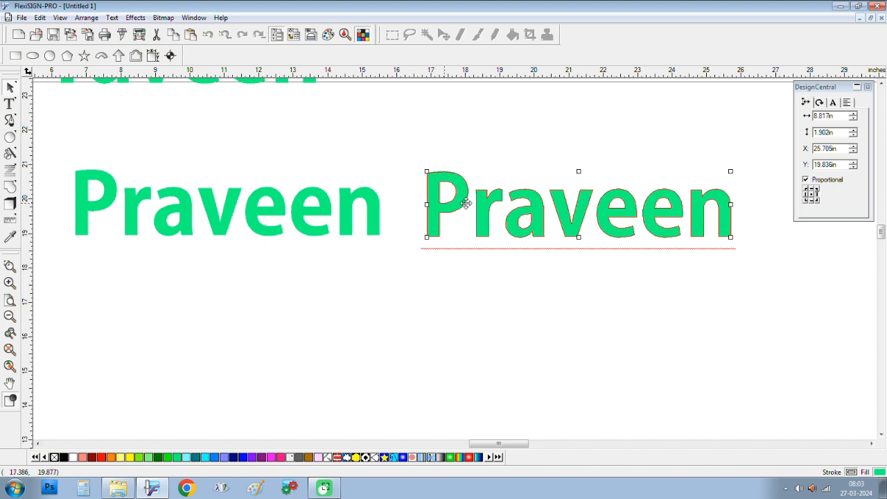
{"action": "left_click_drag", "start_coordinate": [581, 206], "coordinate": [585, 202]}
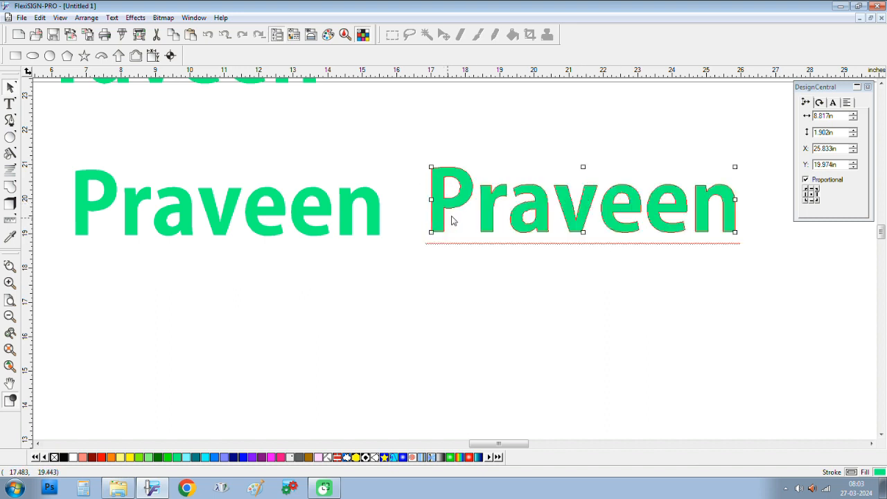
Step: Convert the right-hand copy to UPPER CASE, then reselect the left-hand title-case copy
{"action": "left_click", "coordinate": [186, 114]}
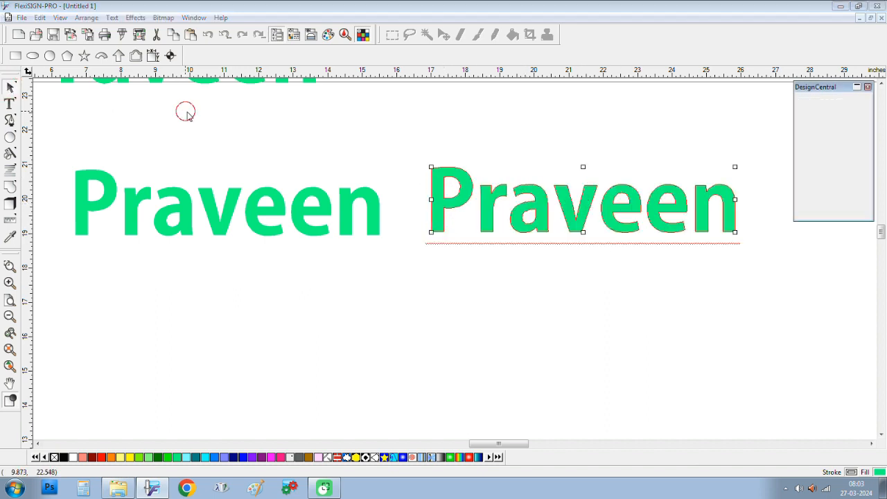
{"action": "left_click", "coordinate": [476, 208]}
{"action": "left_click", "coordinate": [115, 18]}
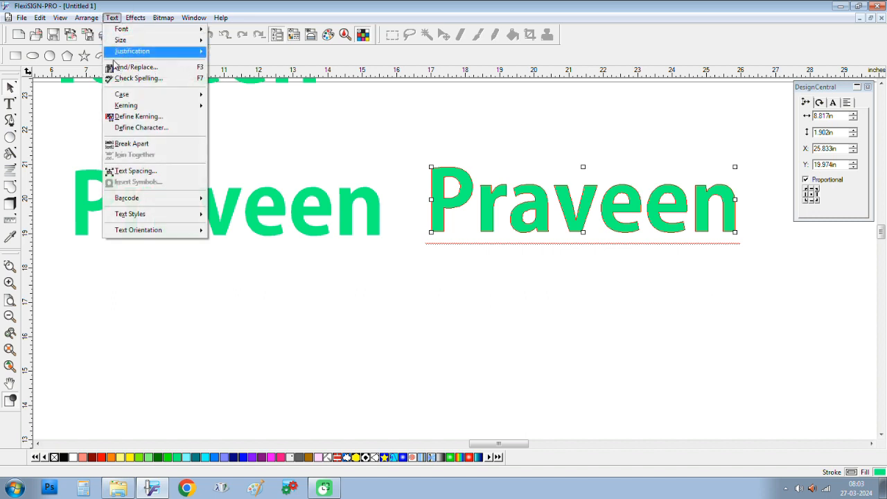
{"action": "mouse_move", "coordinate": [169, 95]}
{"action": "left_click", "coordinate": [263, 99]}
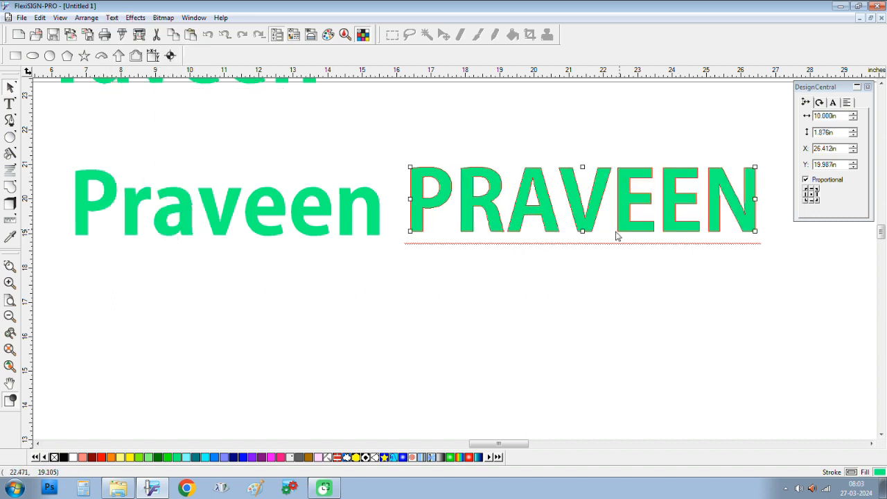
{"action": "left_click", "coordinate": [495, 297]}
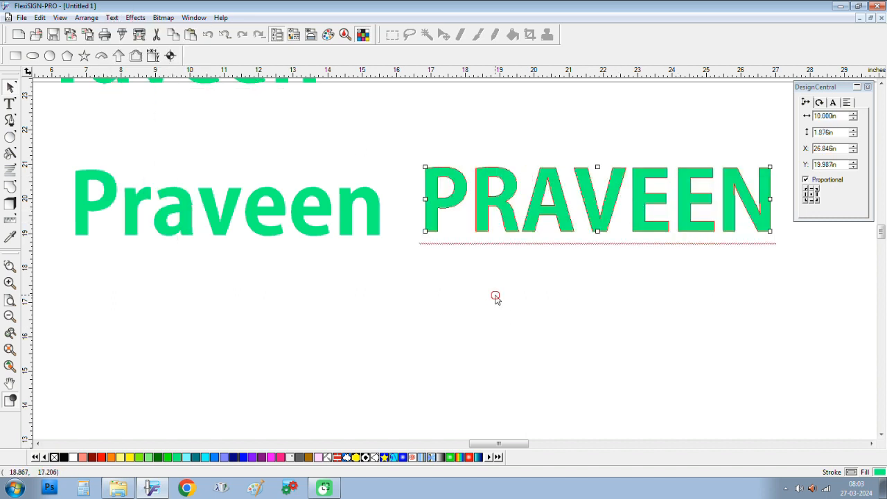
{"action": "left_click", "coordinate": [361, 210]}
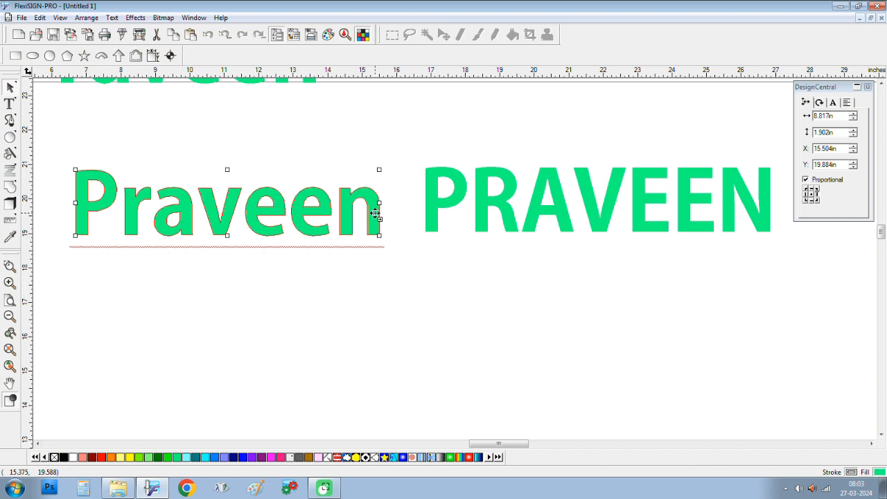
Step: Drag a third copy of the name further down and colour it dark blue
{"action": "left_click_drag", "start_coordinate": [376, 212], "coordinate": [378, 354]}
{"action": "left_click", "coordinate": [418, 365]}
{"action": "left_click", "coordinate": [382, 347]}
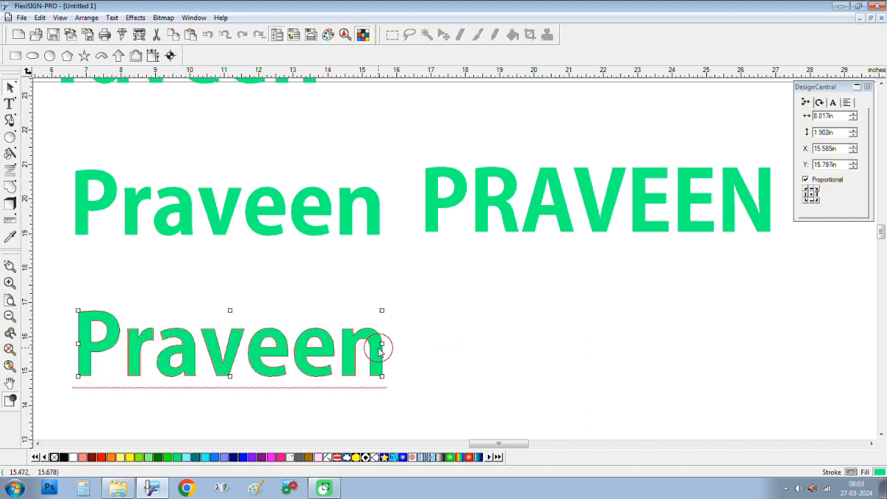
{"action": "left_click", "coordinate": [193, 212]}
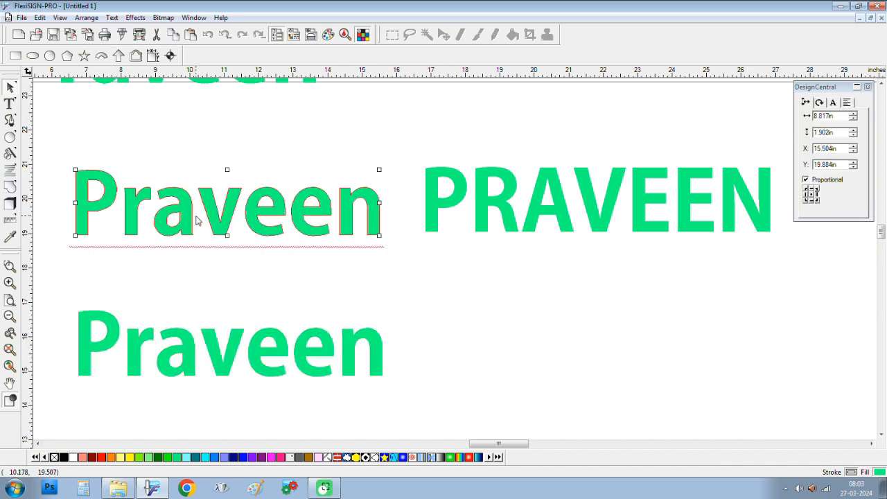
{"action": "left_click", "coordinate": [229, 363]}
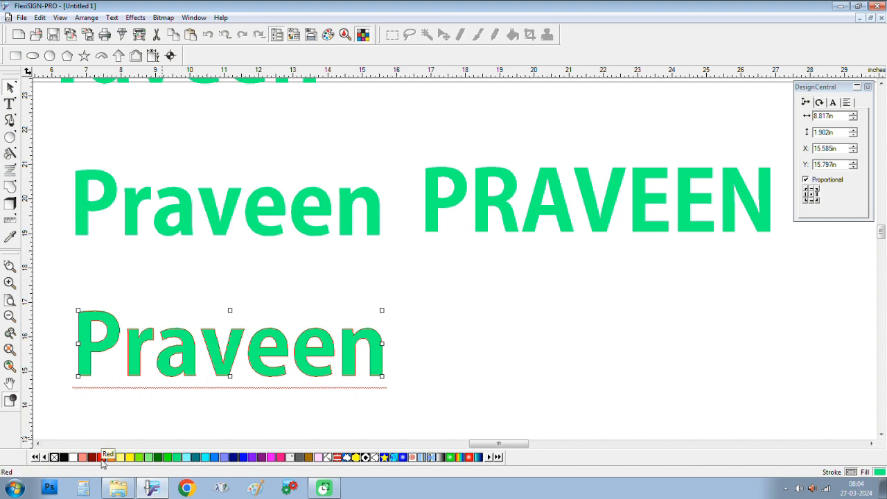
{"action": "left_click", "coordinate": [102, 458]}
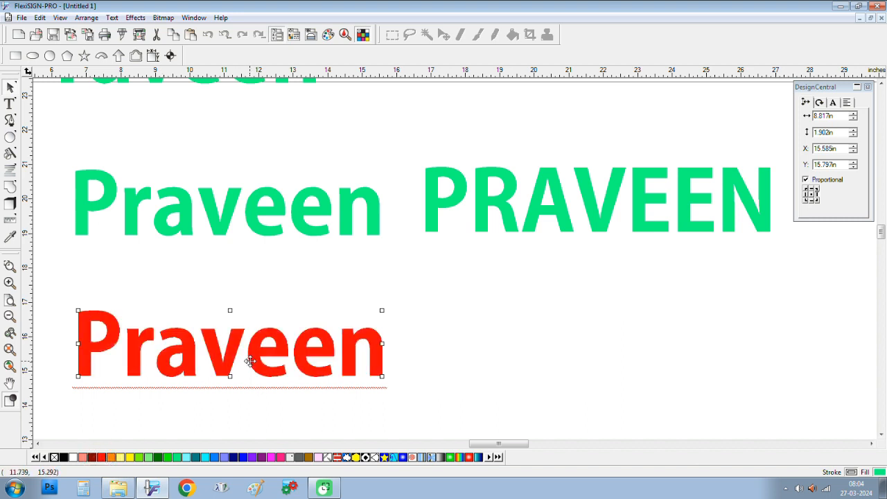
{"action": "left_click", "coordinate": [234, 458]}
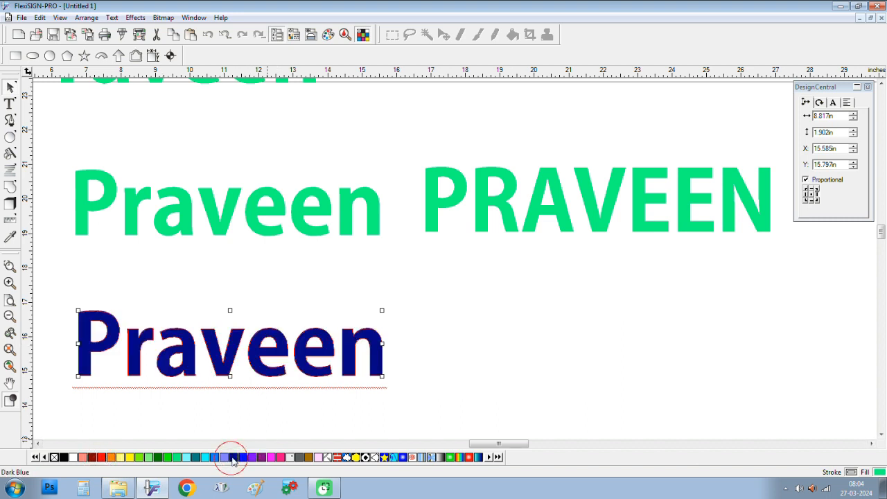
Step: Fill the upper title-case copy red
{"action": "left_click", "coordinate": [264, 215]}
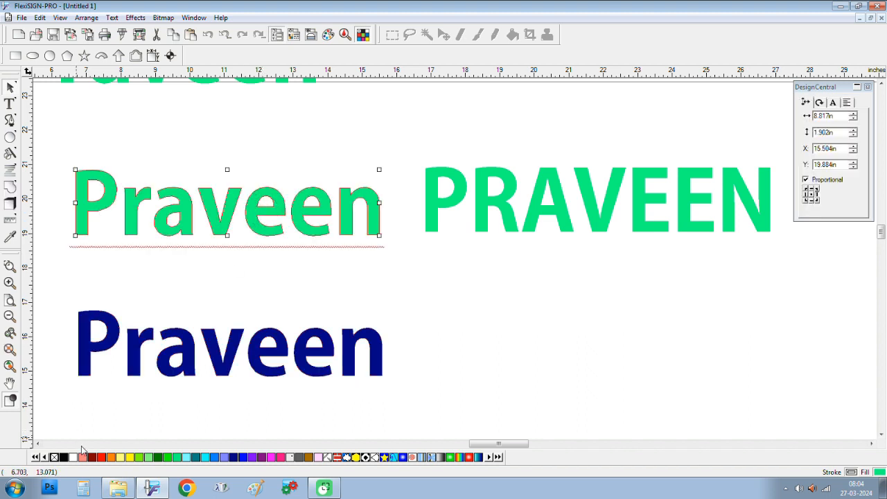
{"action": "left_click", "coordinate": [102, 458]}
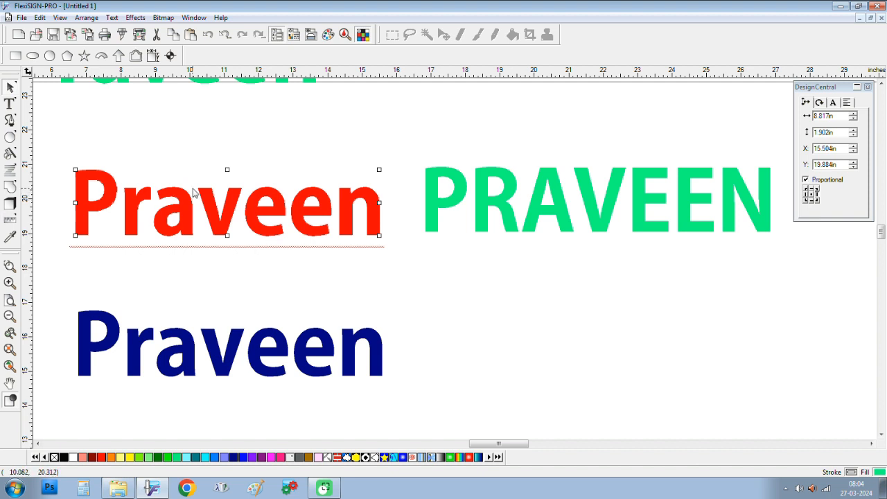
{"action": "left_click", "coordinate": [310, 356]}
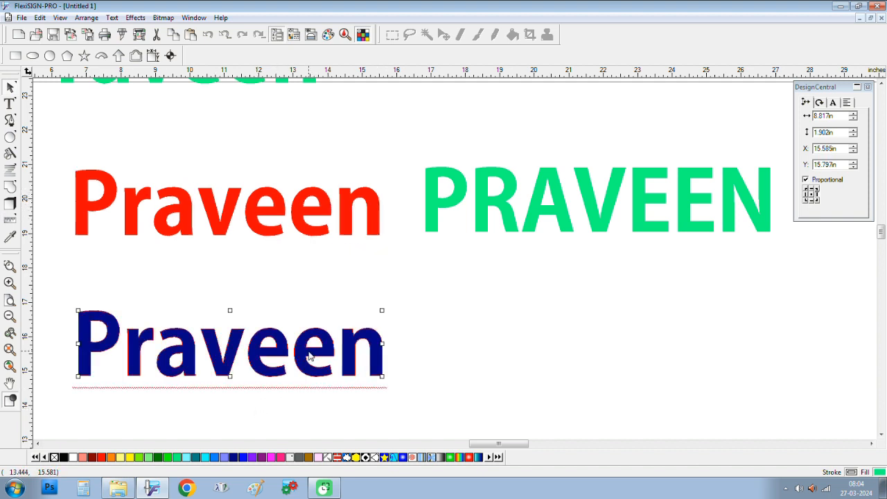
{"action": "left_click", "coordinate": [289, 219]}
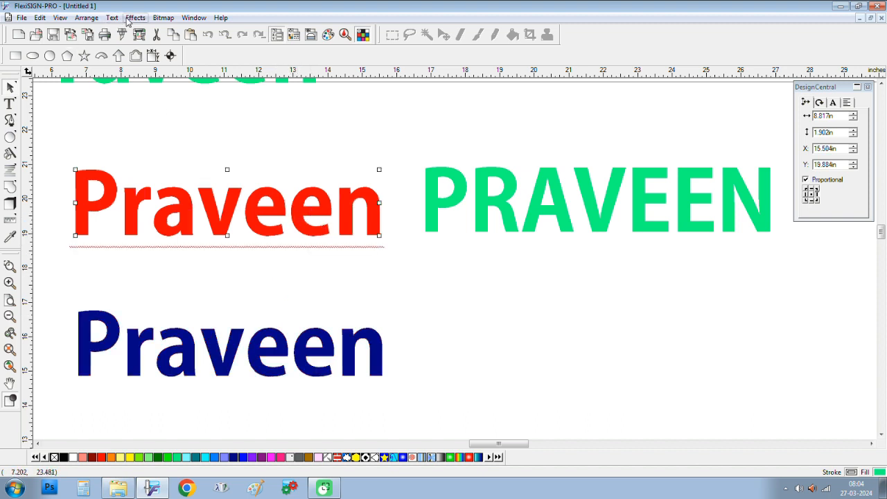
Step: Apply a Stripe effect to the red name with 2 stripes and the 50.0% value set to 0.0%
{"action": "left_click", "coordinate": [135, 17]}
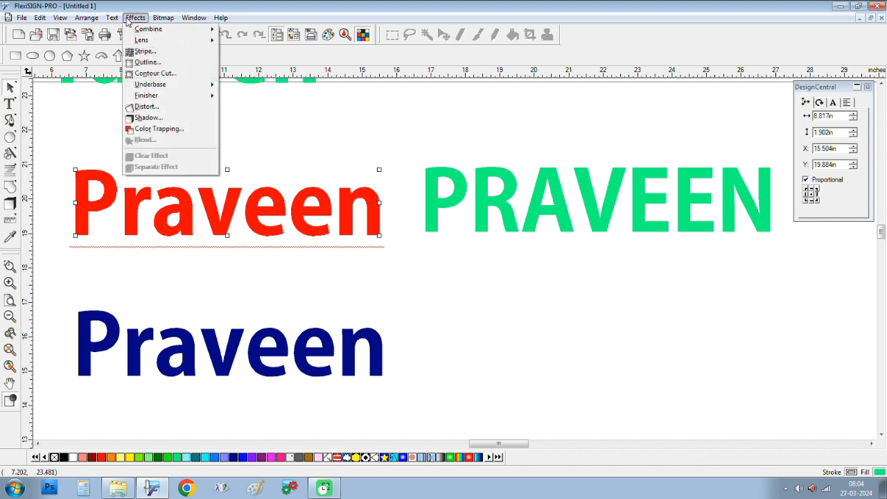
{"action": "left_click", "coordinate": [142, 51]}
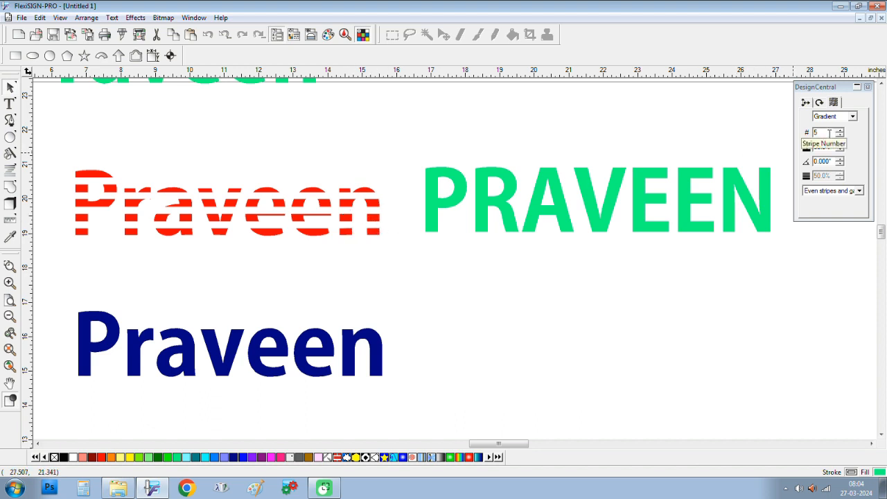
{"action": "left_click", "coordinate": [828, 134]}
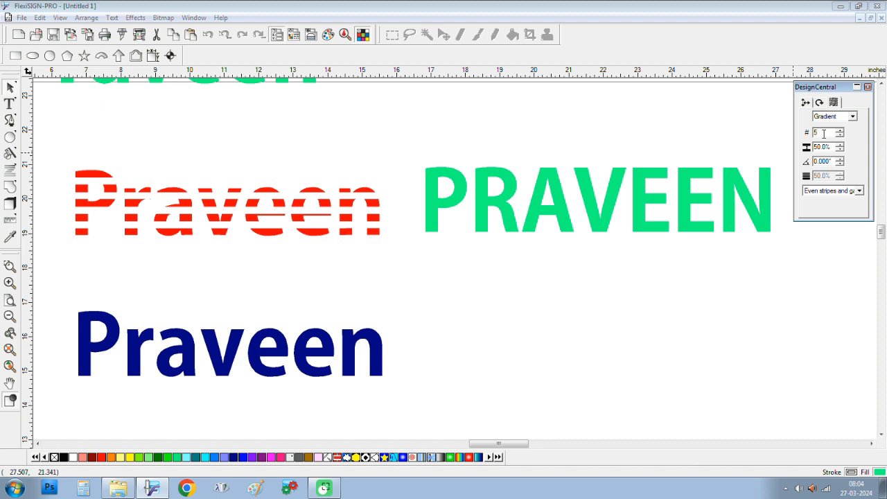
{"action": "left_click_drag", "start_coordinate": [824, 133], "coordinate": [810, 136]}
{"action": "type", "text": "2"}
{"action": "left_click_drag", "start_coordinate": [831, 147], "coordinate": [807, 149]}
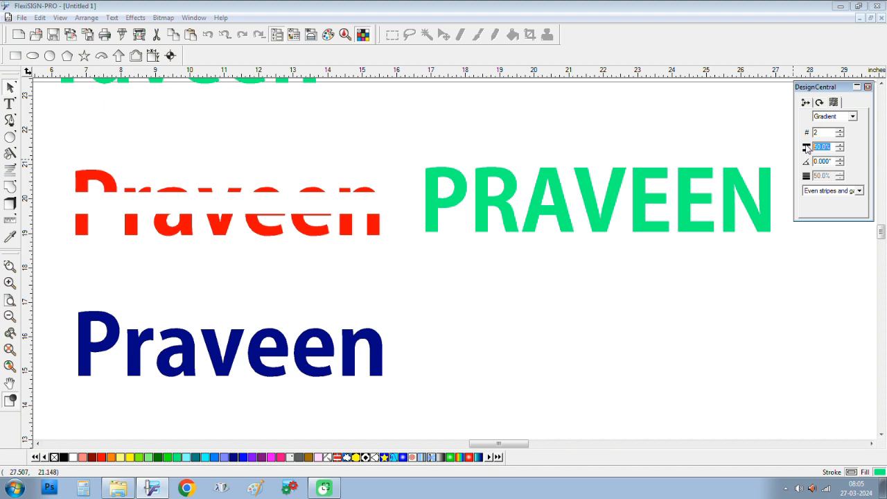
{"action": "type", "text": "0.0"}
{"action": "key", "text": "Return"}
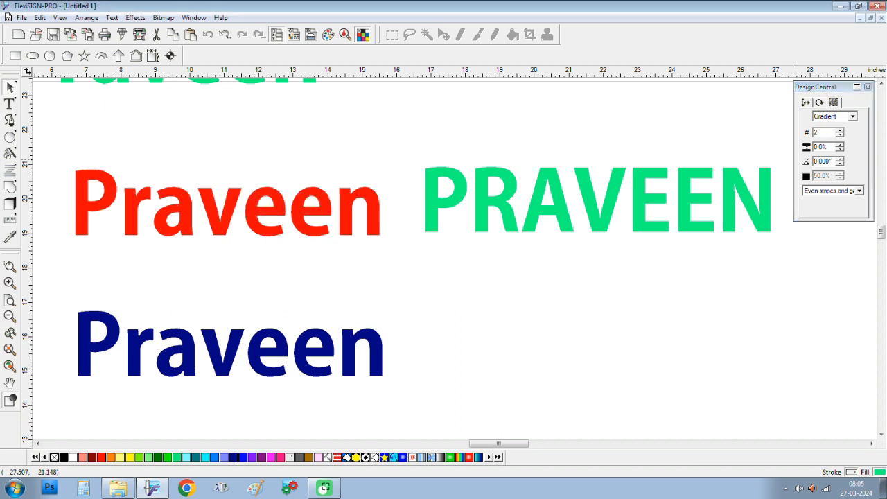
Step: Recolour the striped name dark green and bring up its Gradient/stripe settings
{"action": "left_click", "coordinate": [352, 208]}
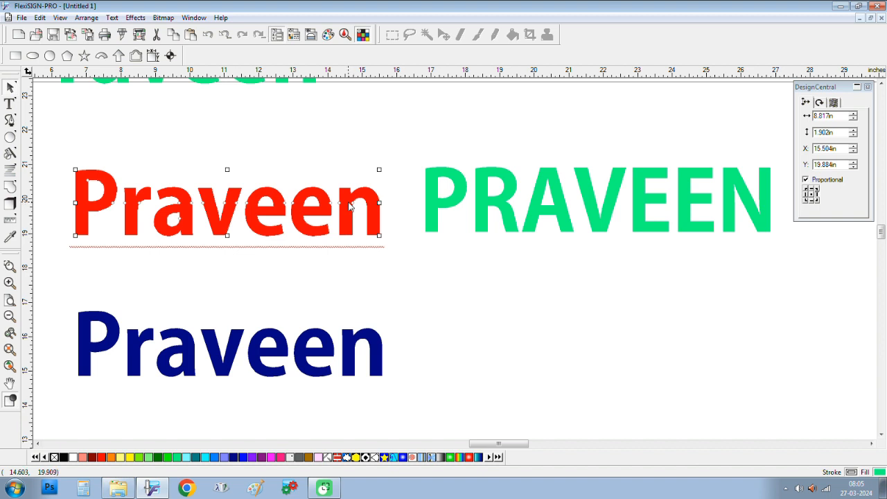
{"action": "left_click", "coordinate": [158, 457]}
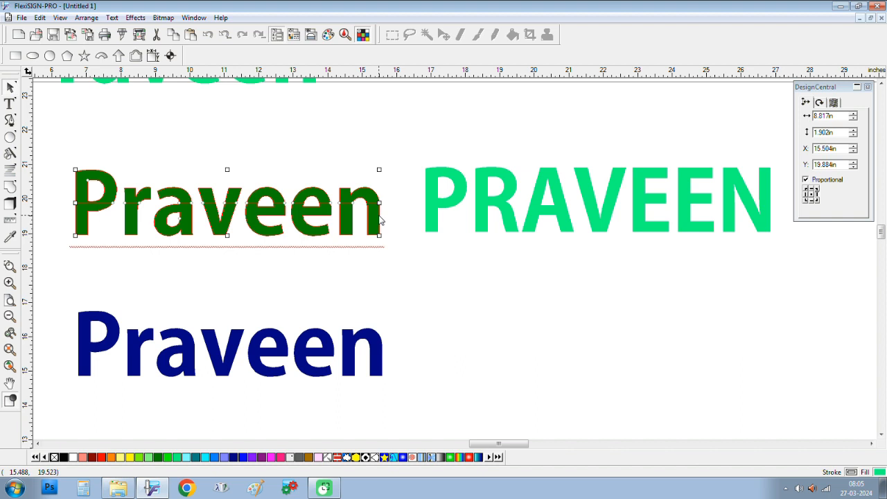
{"action": "left_click", "coordinate": [836, 103]}
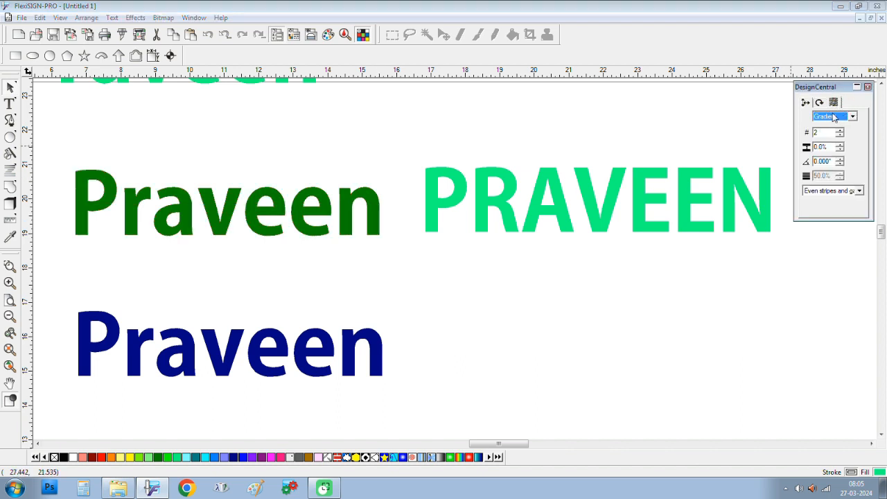
{"action": "left_click", "coordinate": [831, 148]}
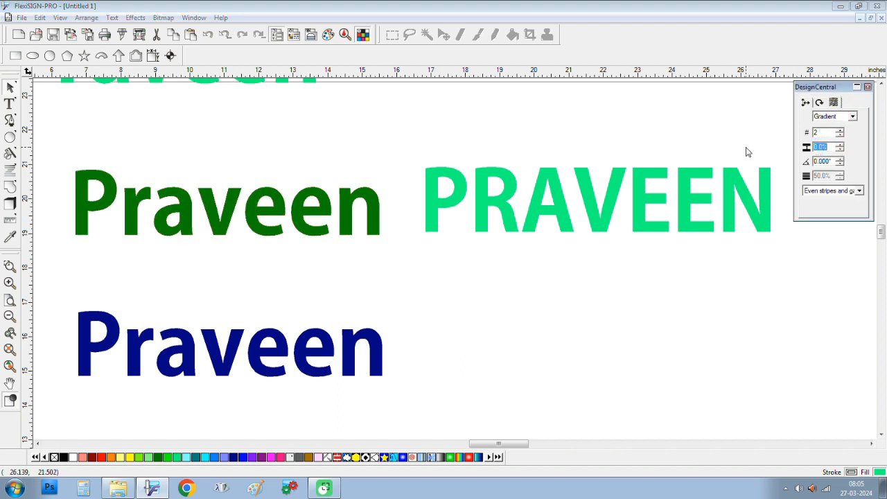
Step: Enter 00 as the stripe gradient width and apply it
{"action": "type", "text": "00"}
{"action": "key", "text": "Return"}
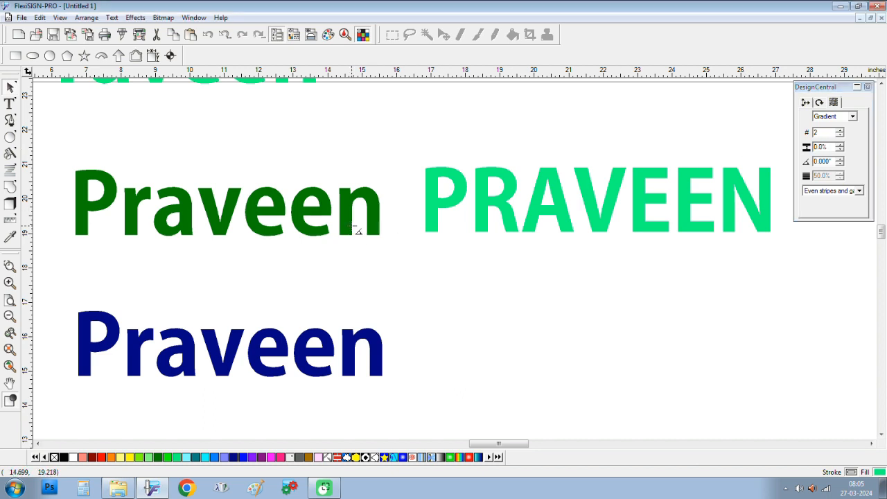
{"action": "left_click", "coordinate": [398, 275]}
Step: Reselect the green name and set its stripe gradient width to 0.01 in the Stripe settings
{"action": "left_click", "coordinate": [349, 211]}
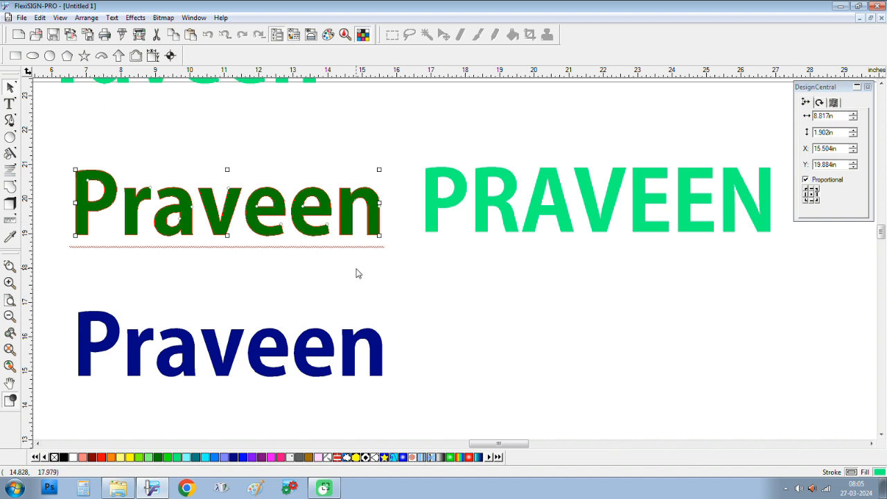
{"action": "left_click", "coordinate": [833, 104]}
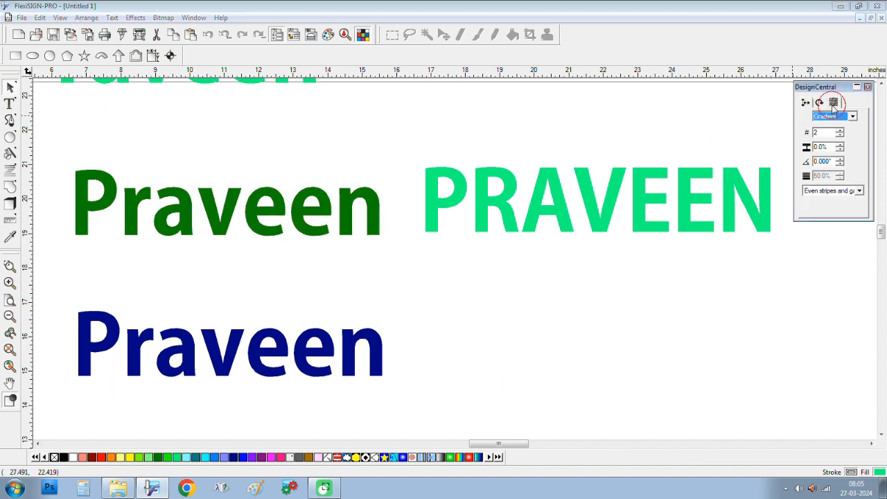
{"action": "double_click", "coordinate": [826, 148]}
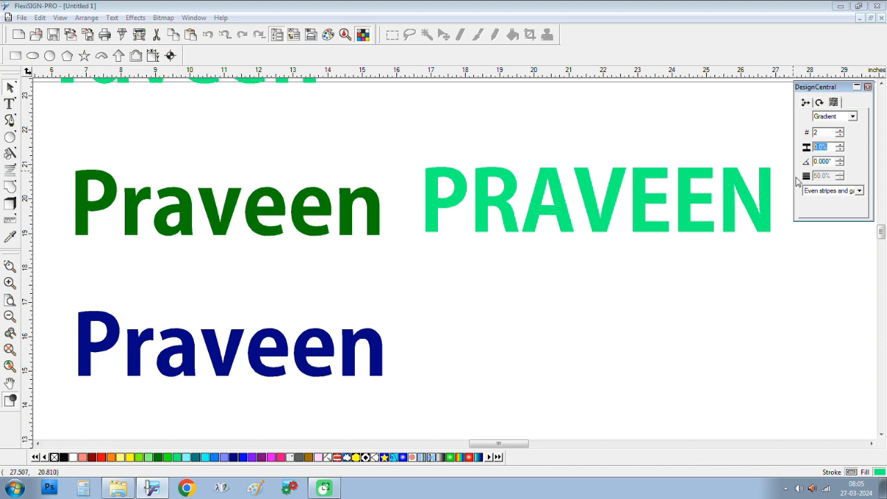
{"action": "type", "text": "0.01"}
{"action": "key", "text": "Return"}
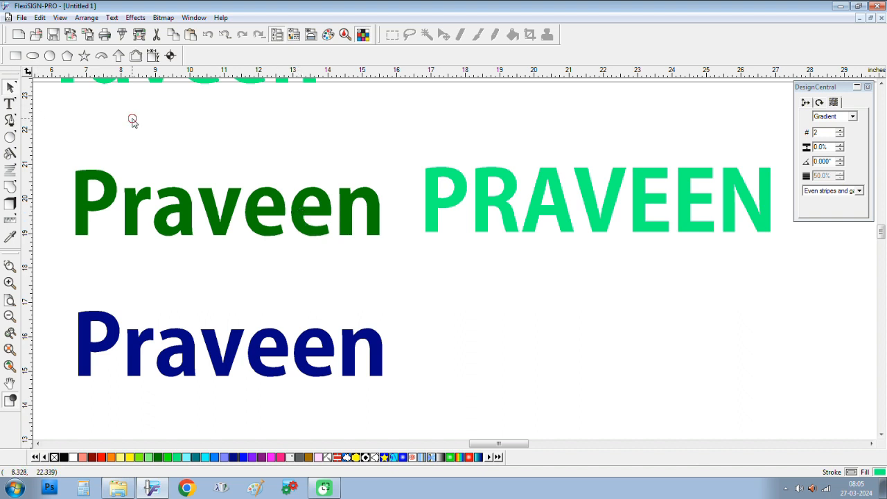
{"action": "left_click", "coordinate": [135, 201]}
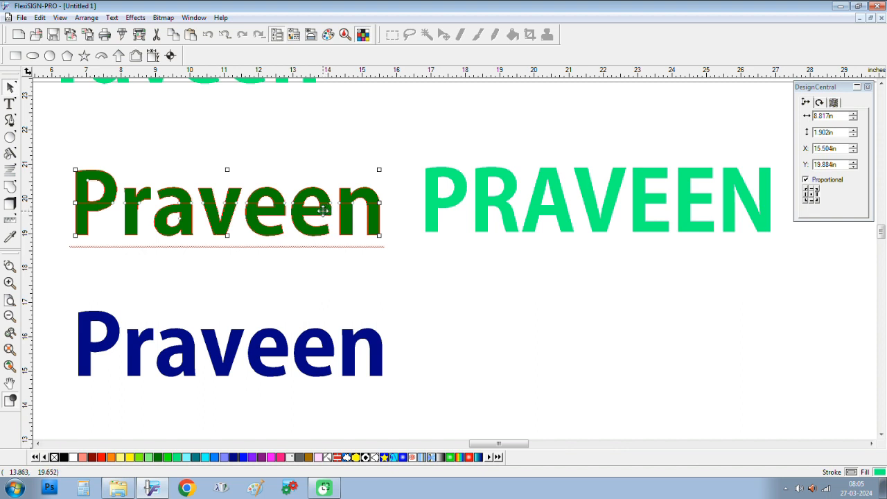
Step: Fill the green Praveen red, separate its stripes, and delete the bottom half
{"action": "left_click", "coordinate": [101, 457]}
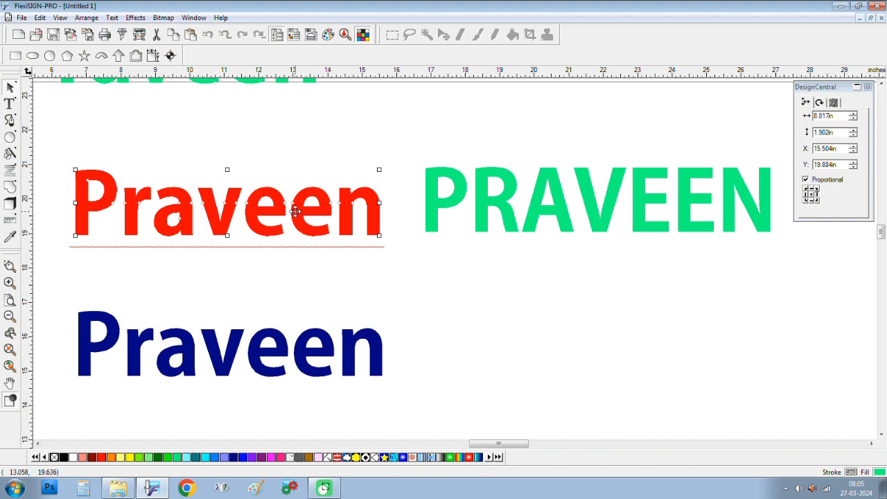
{"action": "right_click", "coordinate": [187, 222]}
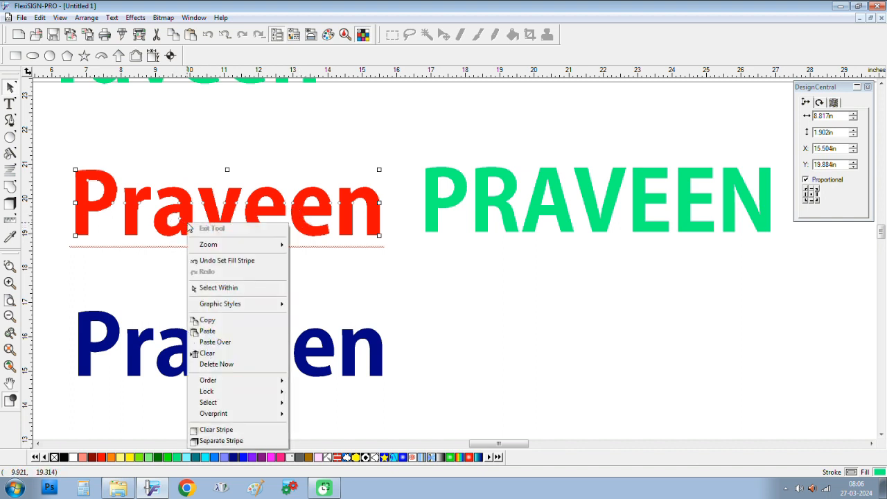
{"action": "left_click", "coordinate": [238, 442]}
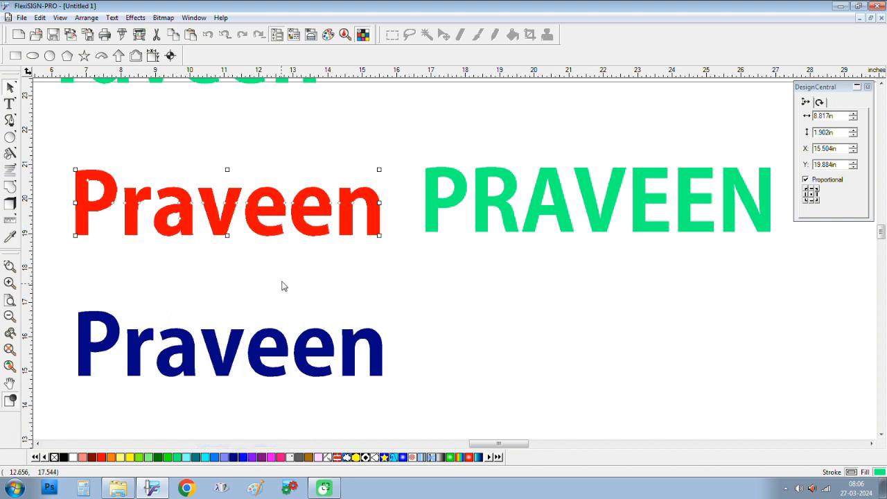
{"action": "left_click", "coordinate": [287, 278]}
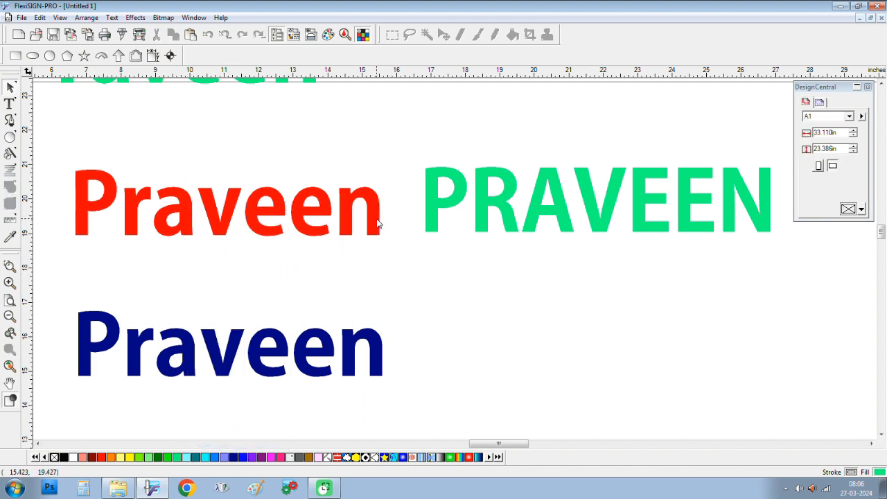
{"action": "left_click_drag", "start_coordinate": [393, 206], "coordinate": [68, 292]}
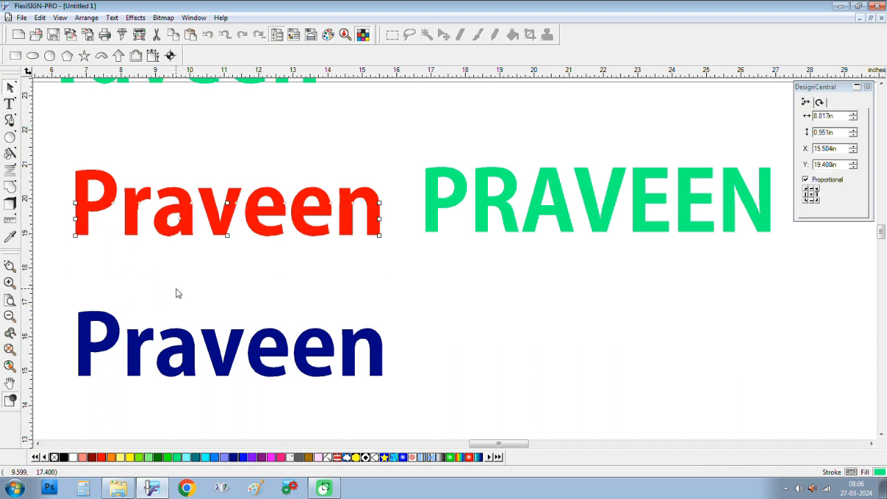
{"action": "key", "text": "Delete"}
Step: Lay the red top half over the blue Praveen, bring it to front, and nudge it into place
{"action": "left_click_drag", "start_coordinate": [395, 151], "coordinate": [62, 246]}
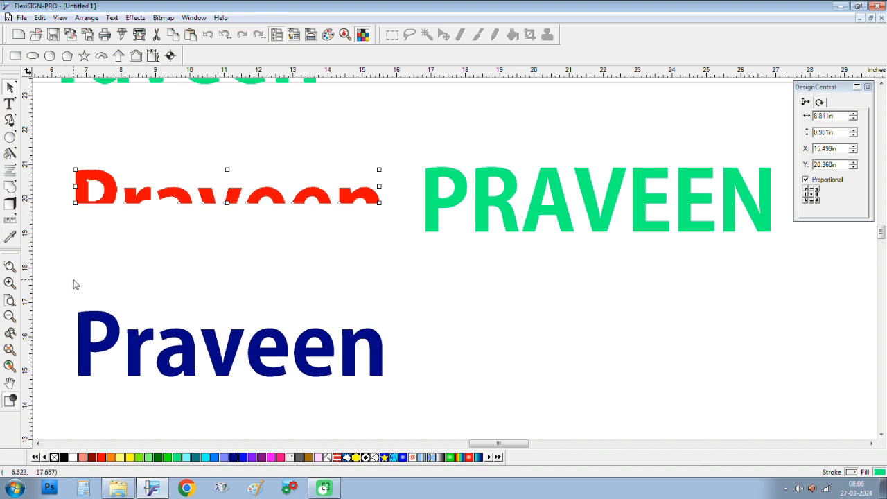
{"action": "left_click_drag", "start_coordinate": [74, 283], "coordinate": [404, 424]}
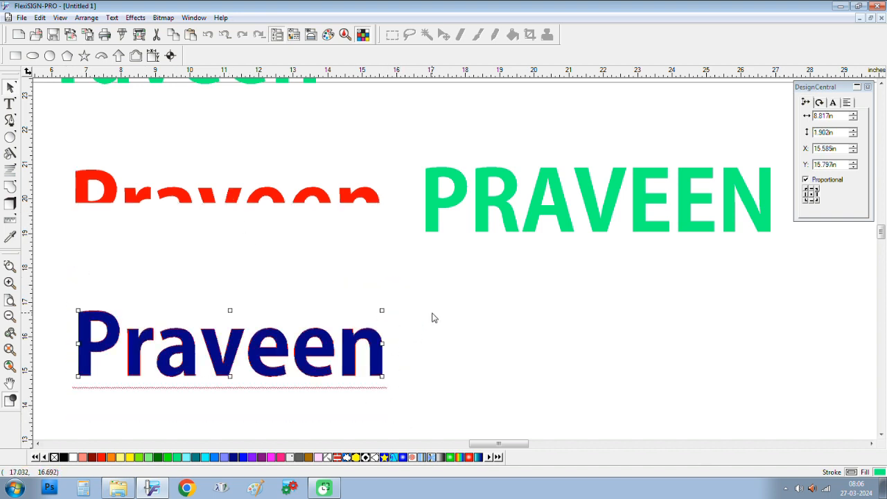
{"action": "left_click_drag", "start_coordinate": [65, 151], "coordinate": [394, 237]}
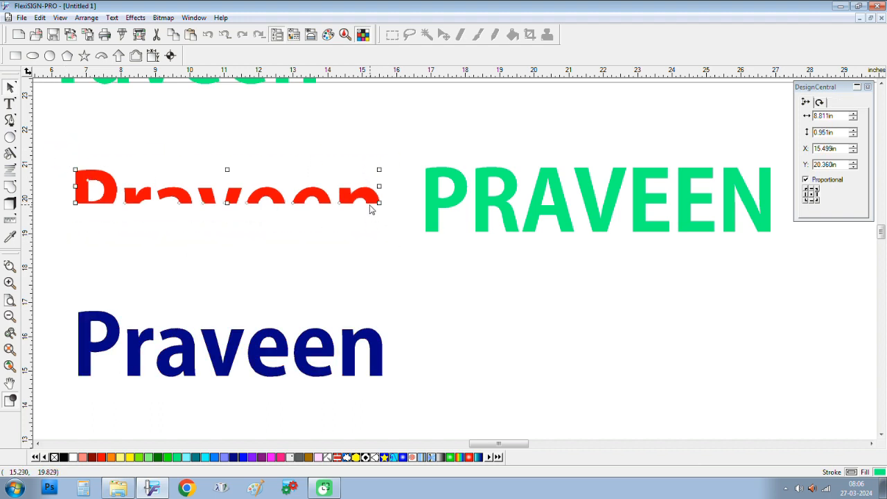
{"action": "left_click_drag", "start_coordinate": [369, 193], "coordinate": [371, 335]}
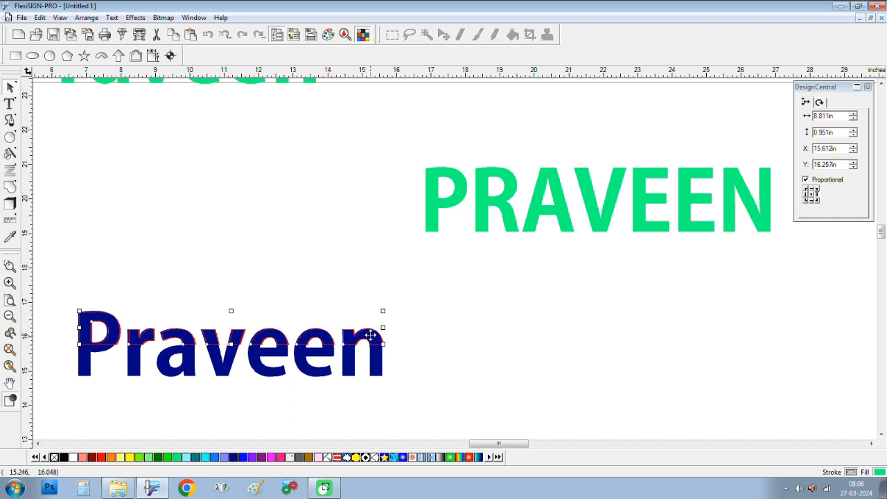
{"action": "key", "text": "shift+Page_Up"}
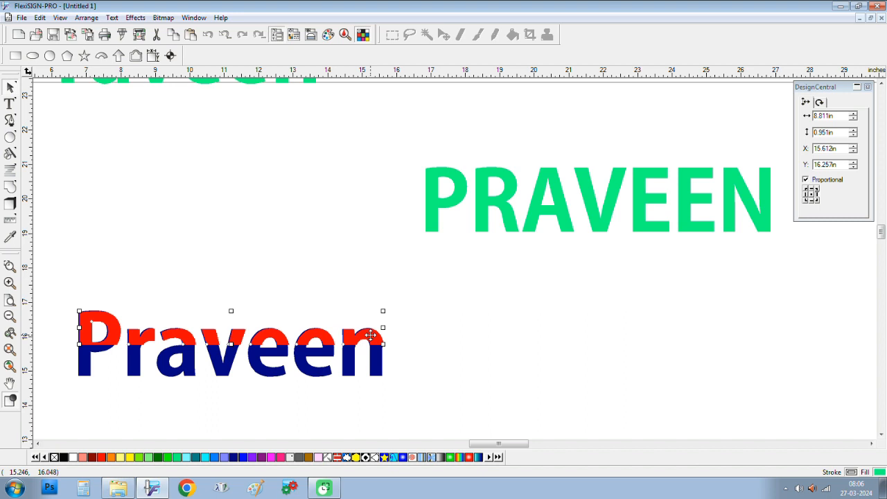
{"action": "key", "text": "Left"}
{"action": "key", "text": "Up"}
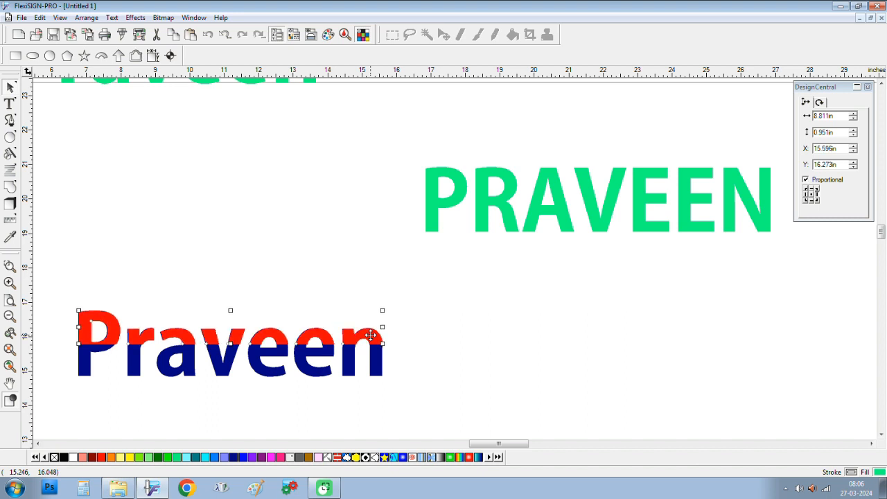
{"action": "key", "text": "Left"}
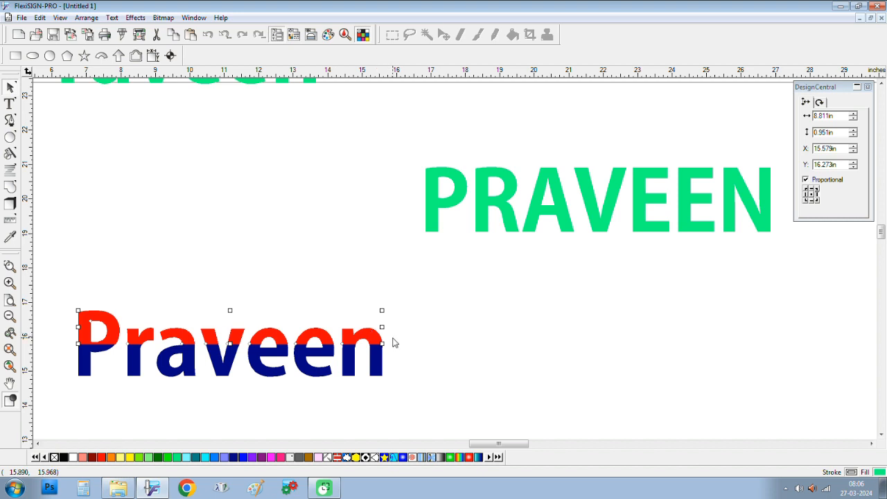
Step: Place a blue copy of PRAVEEN below the original and fill the original red
{"action": "left_click", "coordinate": [503, 209]}
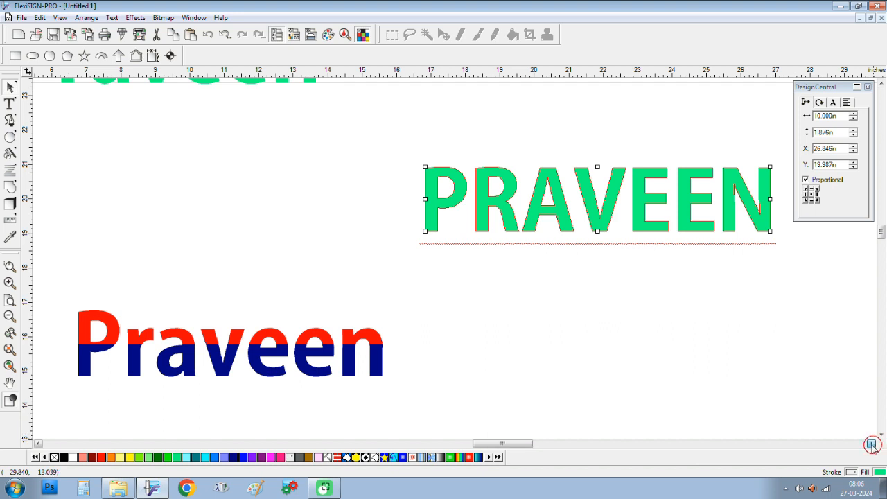
{"action": "left_click", "coordinate": [872, 443]}
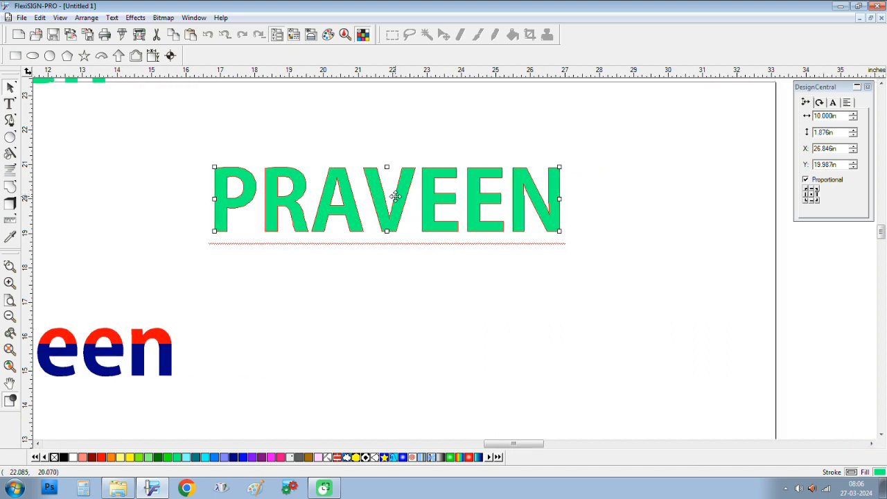
{"action": "left_click_drag", "start_coordinate": [396, 194], "coordinate": [398, 322]}
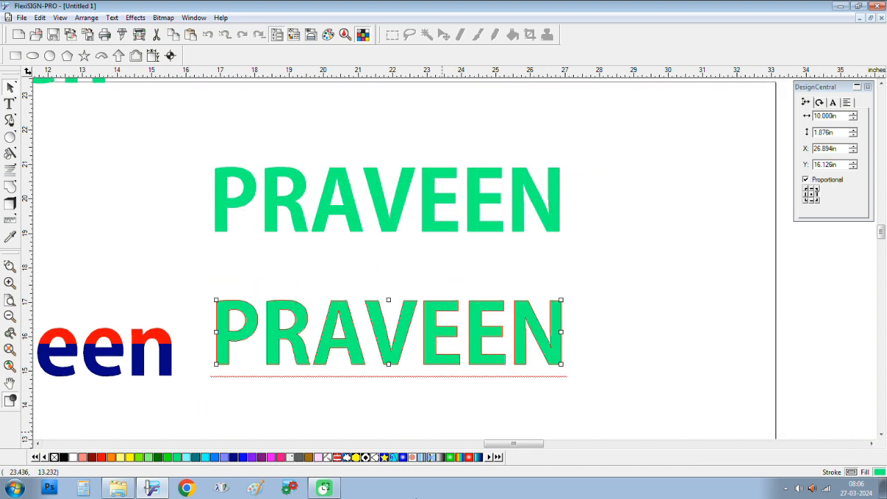
{"action": "left_click", "coordinate": [244, 457]}
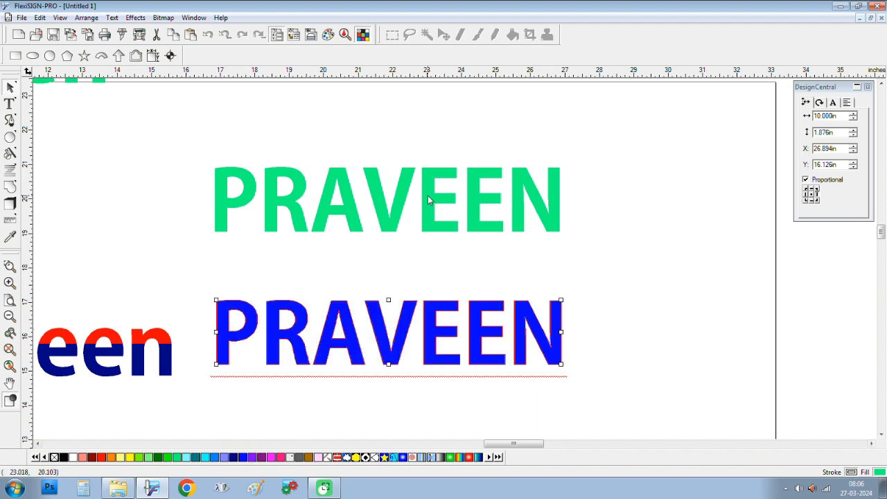
{"action": "left_click", "coordinate": [496, 202]}
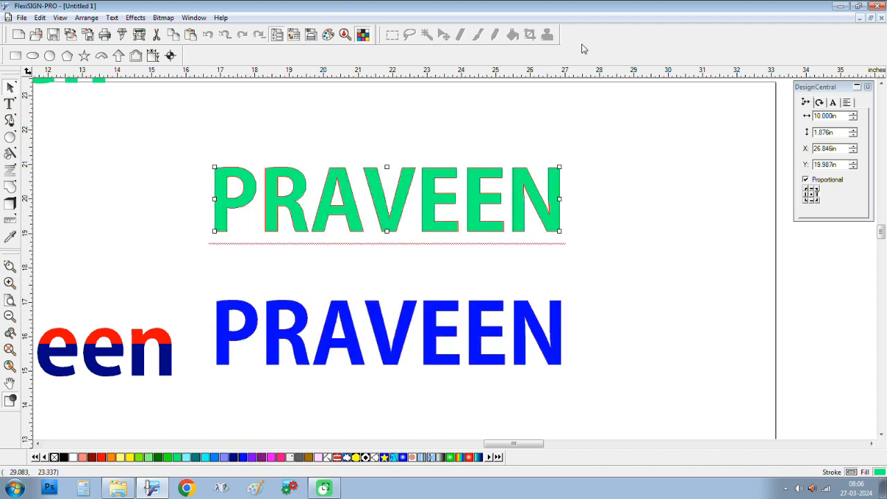
{"action": "left_click", "coordinate": [101, 456]}
{"action": "left_click", "coordinate": [133, 18]}
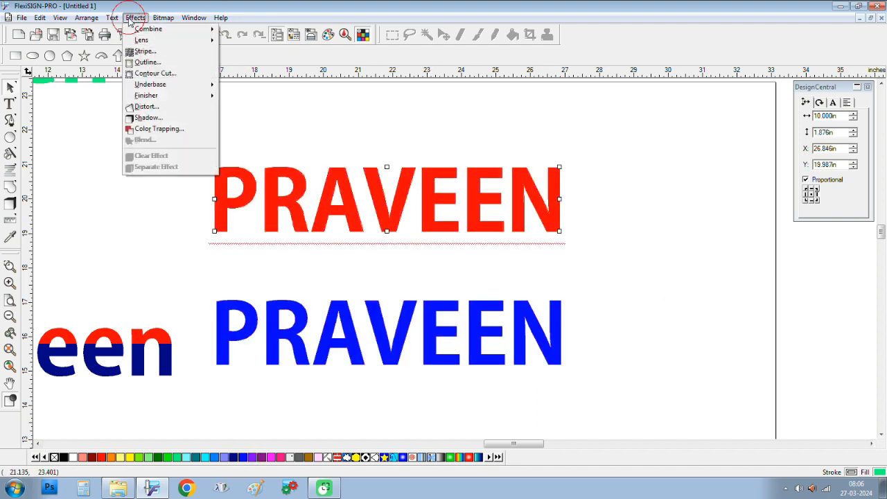
Step: Give the red PRAVEEN a 2-stripe effect with a 0.01 gradient width so it stays solid red
{"action": "left_click", "coordinate": [139, 54]}
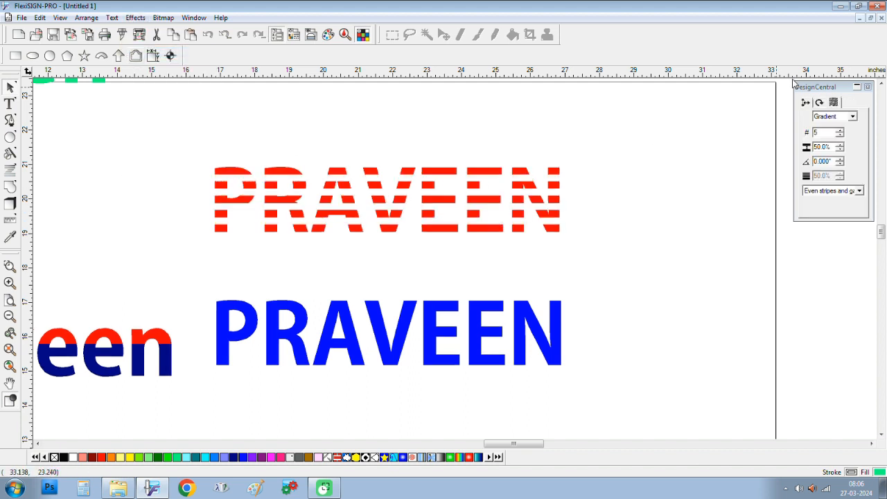
{"action": "left_click", "coordinate": [821, 133]}
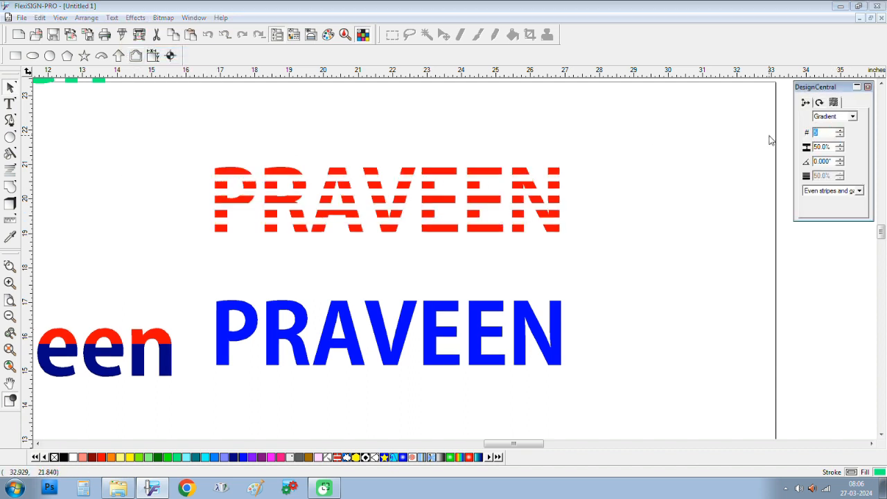
{"action": "type", "text": "2"}
{"action": "key", "text": "Return"}
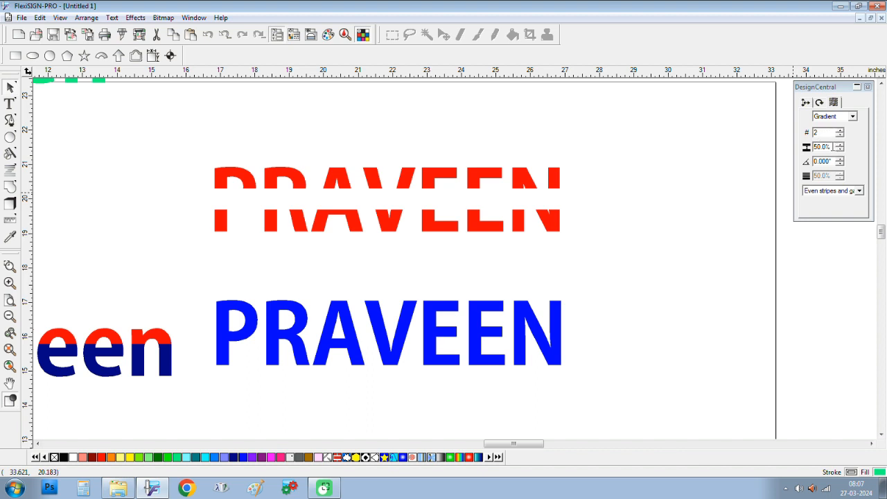
{"action": "key", "text": "Tab"}
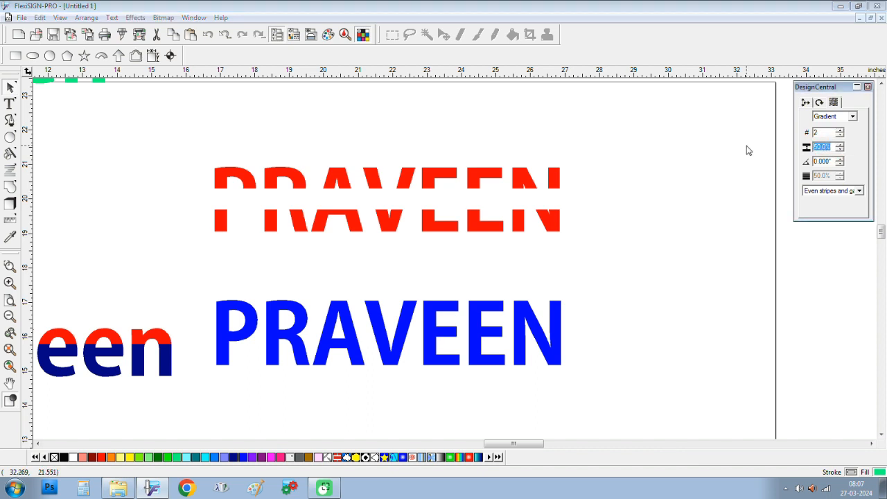
{"action": "type", "text": "0.01"}
{"action": "key", "text": "Return"}
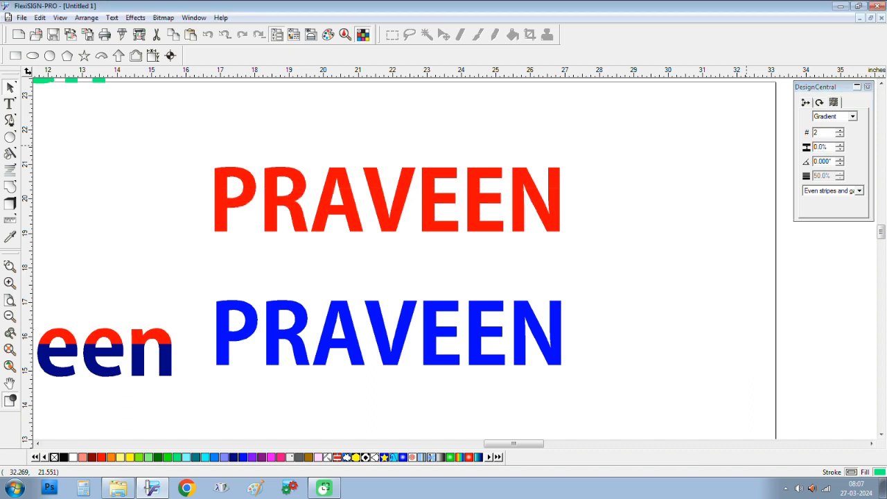
{"action": "left_click", "coordinate": [559, 227]}
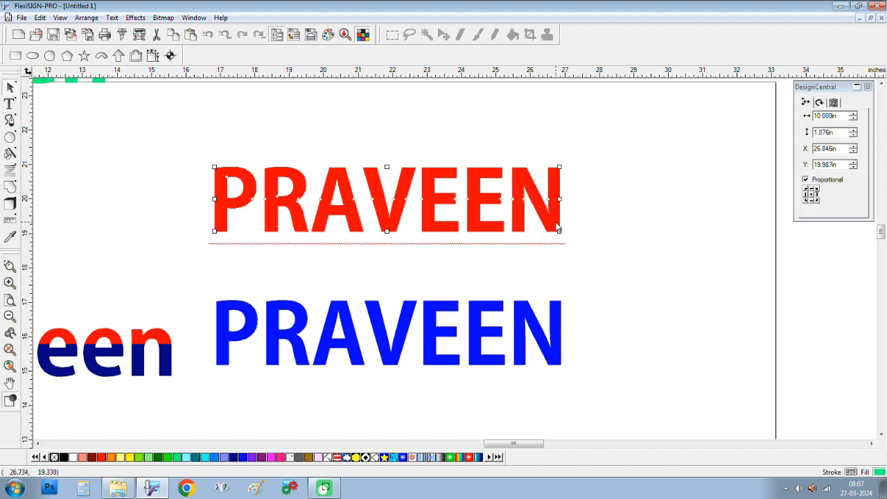
Step: Separate the red PRAVEEN's stripes and delete its lower half
{"action": "right_click", "coordinate": [559, 227]}
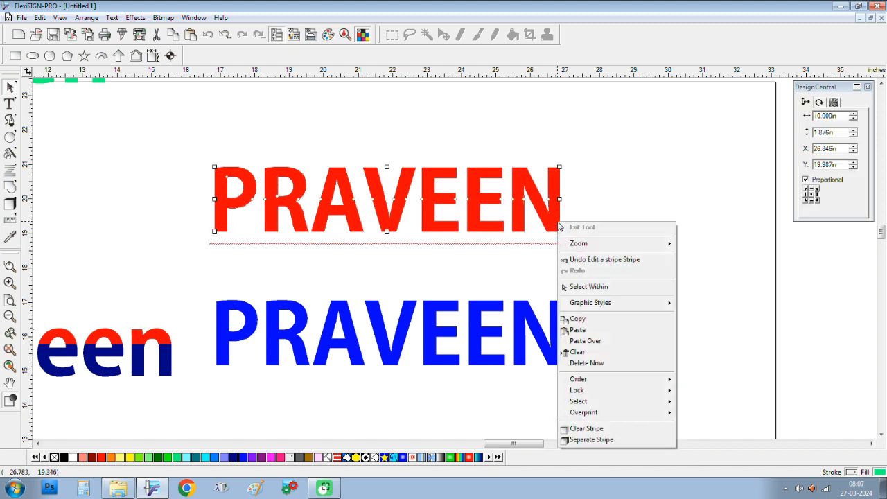
{"action": "left_click", "coordinate": [627, 441]}
{"action": "left_click_drag", "start_coordinate": [585, 208], "coordinate": [175, 236]}
{"action": "key", "text": "Delete"}
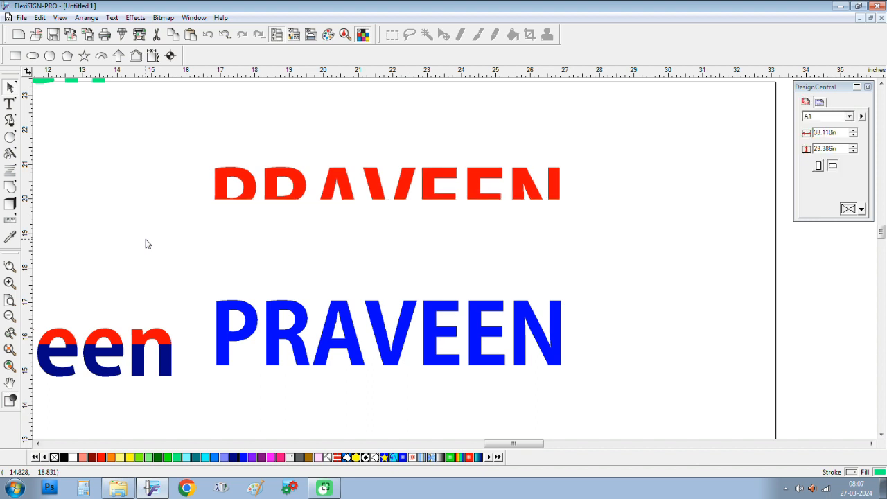
Step: Test the red top half over the blue PRAVEEN with nudges, then move it back above
{"action": "left_click_drag", "start_coordinate": [178, 153], "coordinate": [623, 211]}
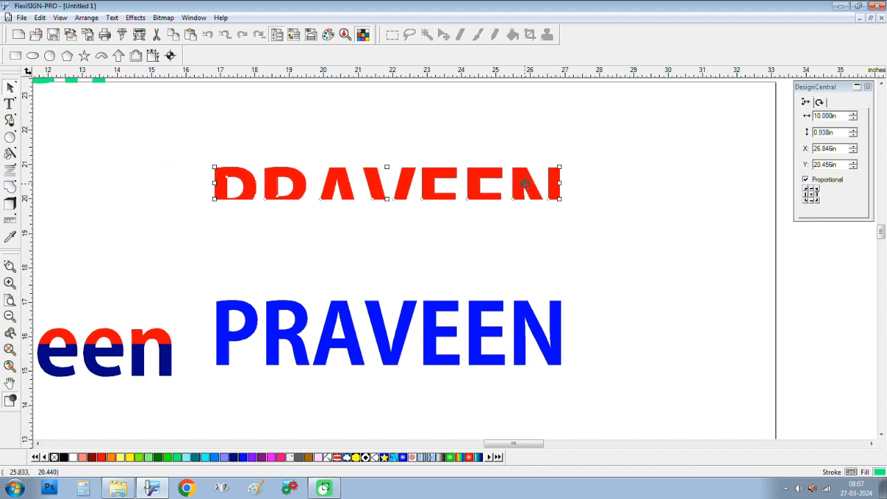
{"action": "left_click_drag", "start_coordinate": [527, 183], "coordinate": [533, 314]}
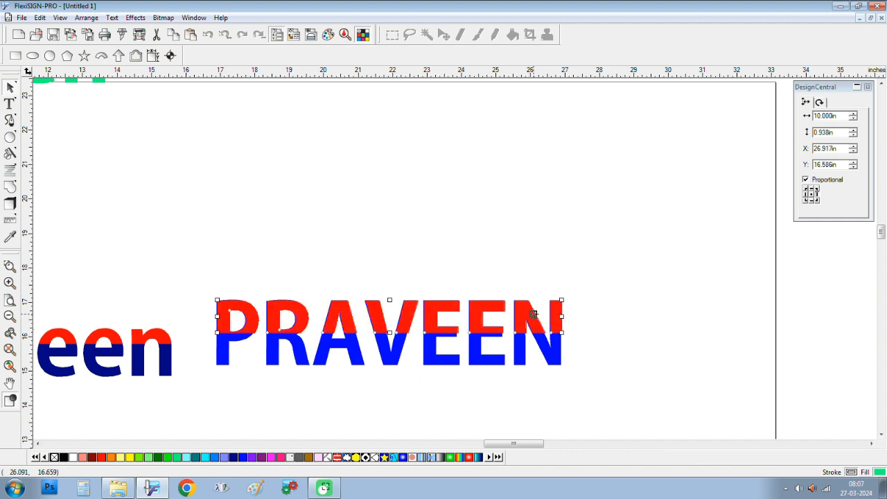
{"action": "key", "text": "Left"}
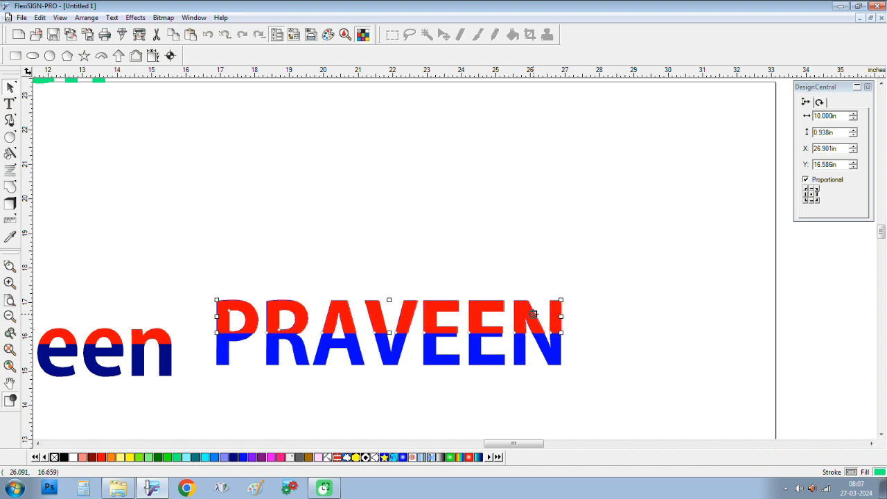
{"action": "key", "text": "Up"}
{"action": "key", "text": "Left"}
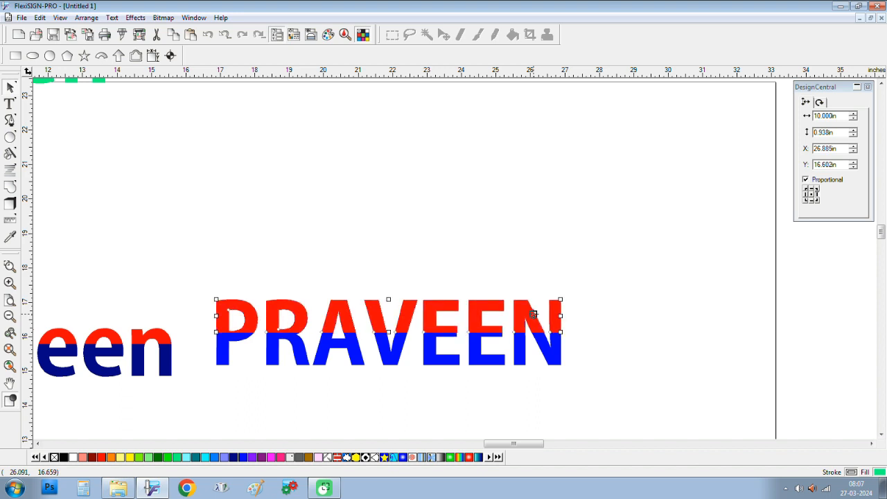
{"action": "left_click_drag", "start_coordinate": [533, 314], "coordinate": [520, 152]}
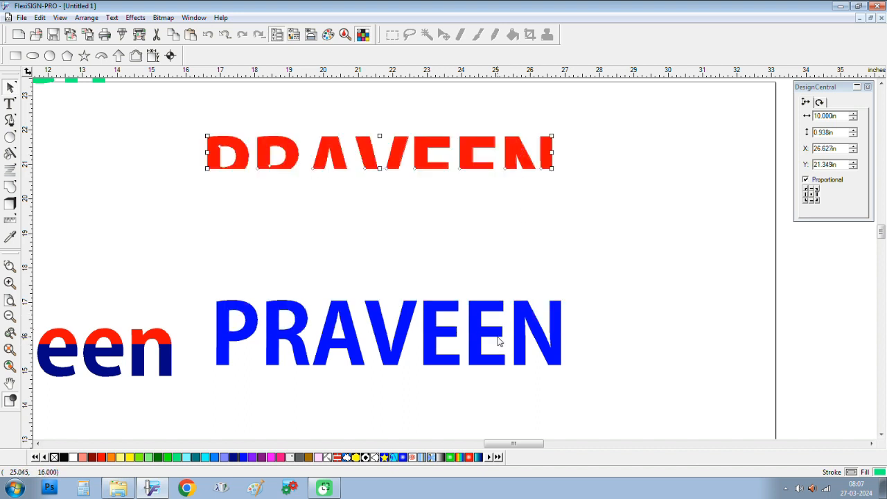
Step: Raise the blue PRAVEEN slightly on the page, to Y 17.300 in
{"action": "left_click", "coordinate": [498, 340]}
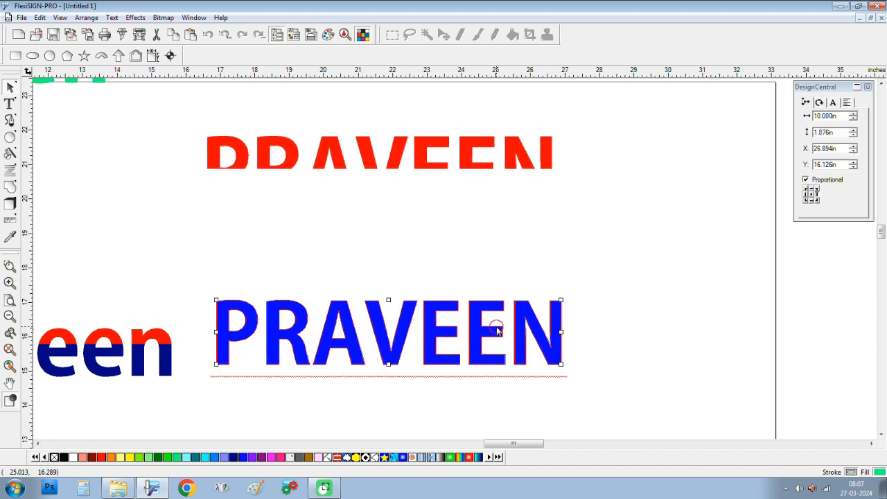
{"action": "left_click_drag", "start_coordinate": [497, 325], "coordinate": [489, 266]}
{"action": "left_click_drag", "start_coordinate": [481, 319], "coordinate": [475, 279]}
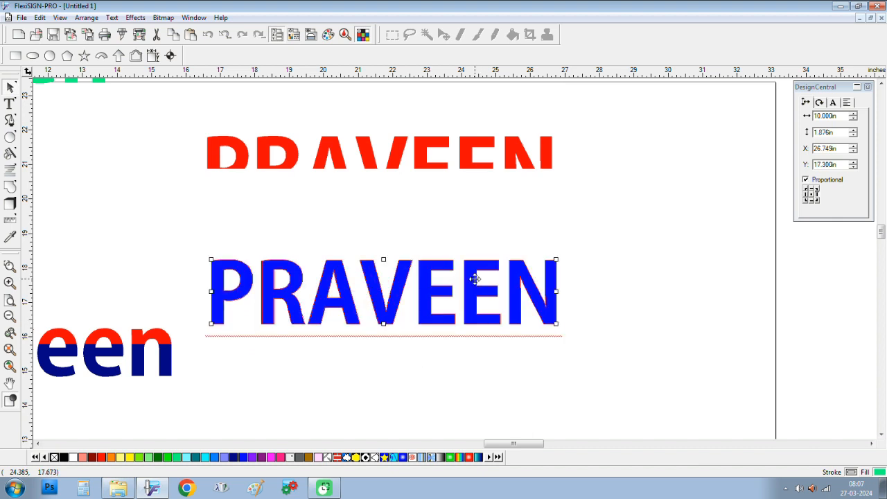
{"action": "left_click", "coordinate": [872, 444]}
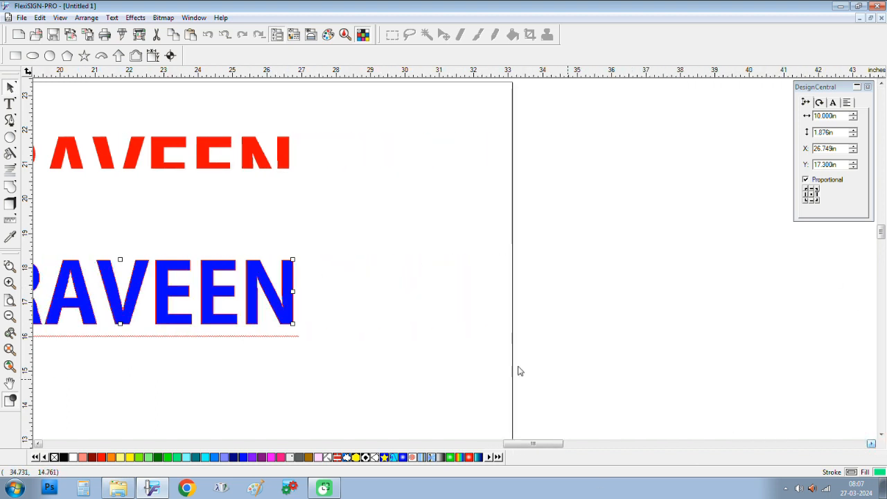
Step: Copy the blue PRAVEEN beyond the page's right edge and apply a 2-stripe effect
{"action": "left_click_drag", "start_coordinate": [289, 293], "coordinate": [723, 179]}
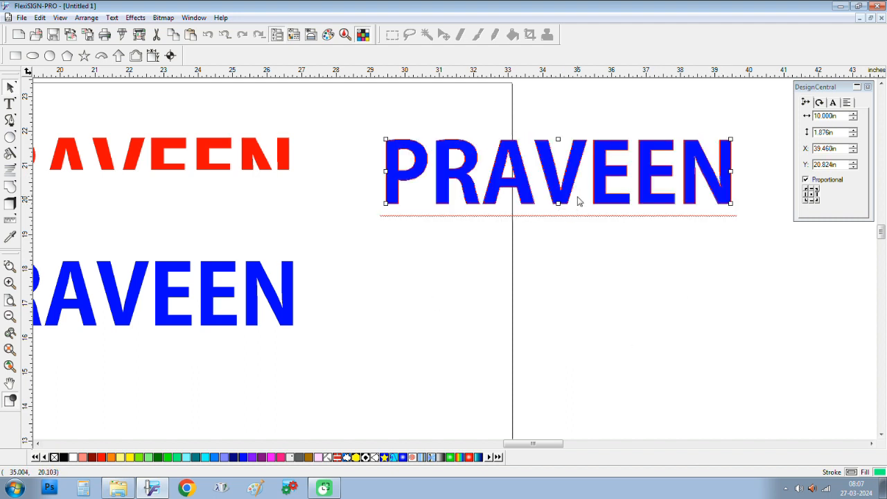
{"action": "left_click", "coordinate": [136, 17]}
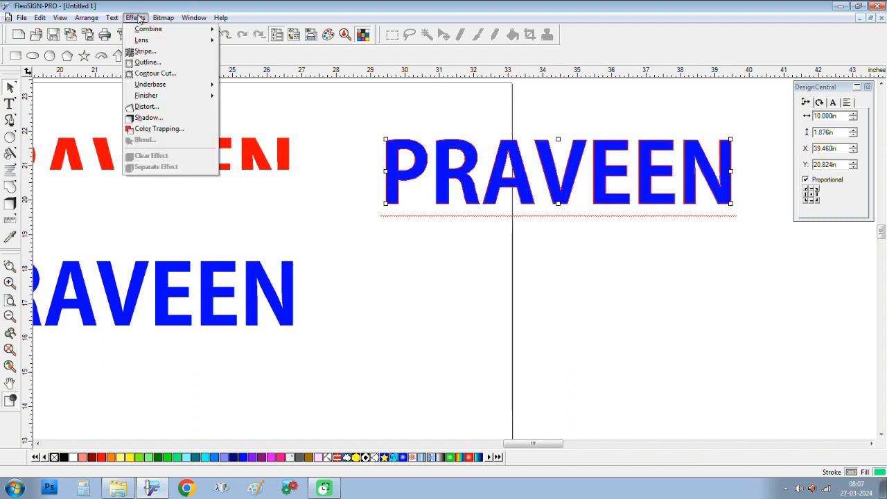
{"action": "left_click", "coordinate": [146, 51]}
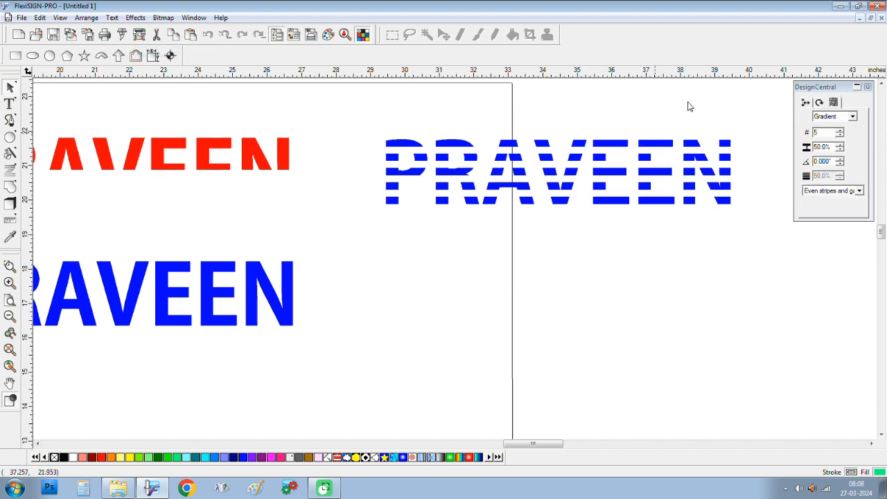
{"action": "left_click", "coordinate": [816, 133]}
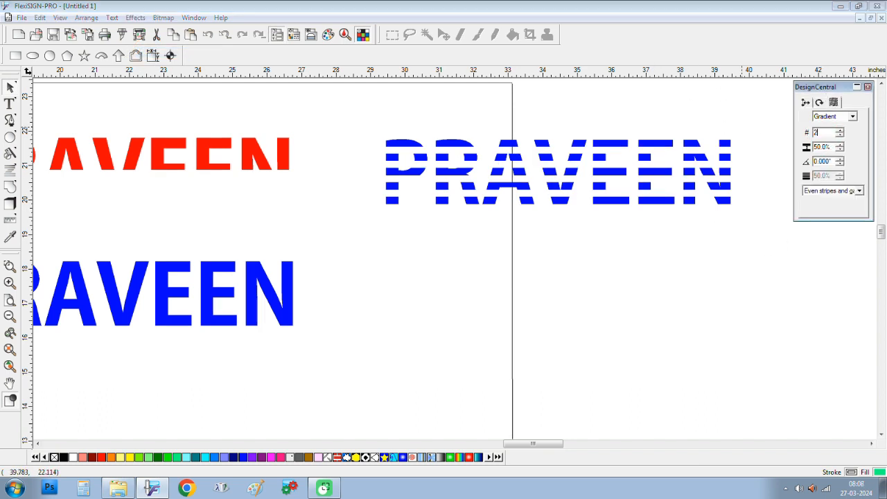
{"action": "key", "text": "Return"}
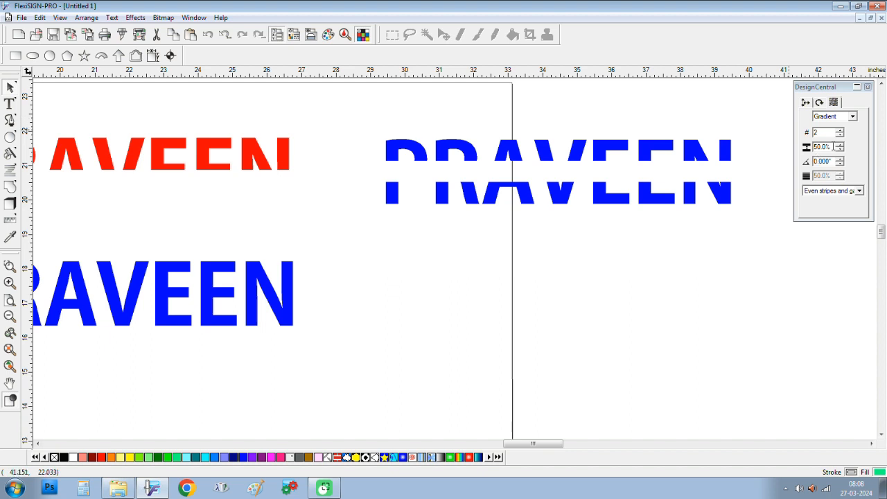
Step: Set the stripe gap to 0.0 and separate the right-hand PRAVEEN's two stripes
{"action": "left_click", "coordinate": [835, 146]}
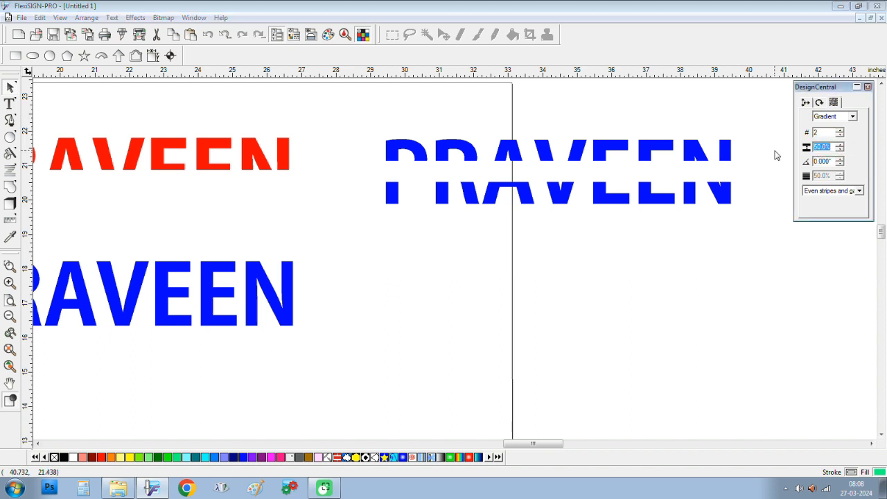
{"action": "type", "text": "0.0"}
{"action": "key", "text": "Return"}
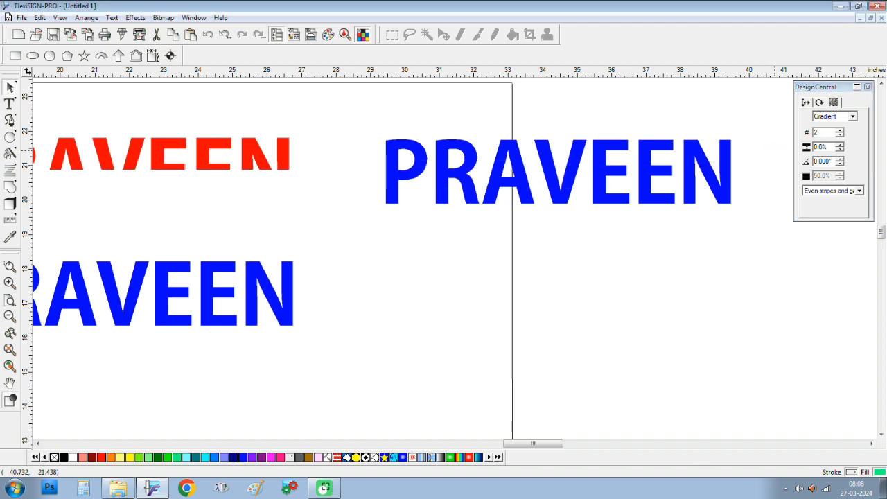
{"action": "left_click", "coordinate": [768, 219]}
{"action": "left_click", "coordinate": [714, 189]}
{"action": "right_click", "coordinate": [713, 187]}
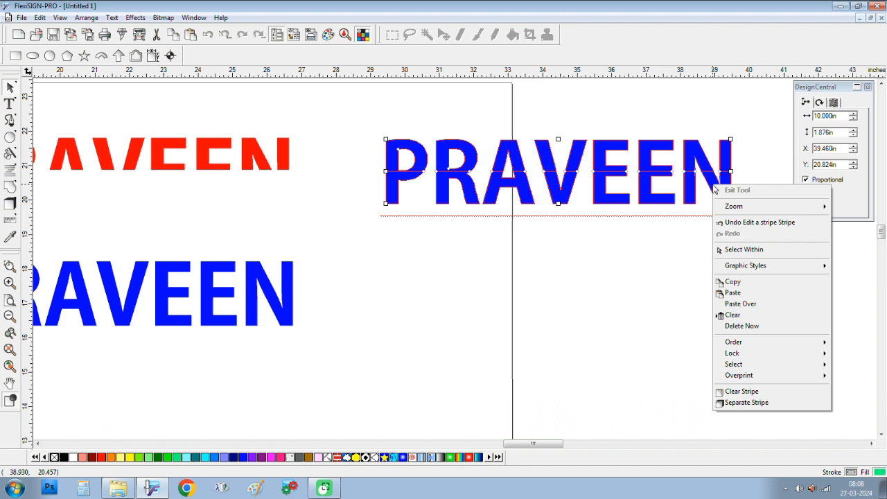
{"action": "left_click", "coordinate": [776, 410]}
Step: Colour the upper stripe of the right-hand PRAVEEN red
{"action": "left_click", "coordinate": [392, 113]}
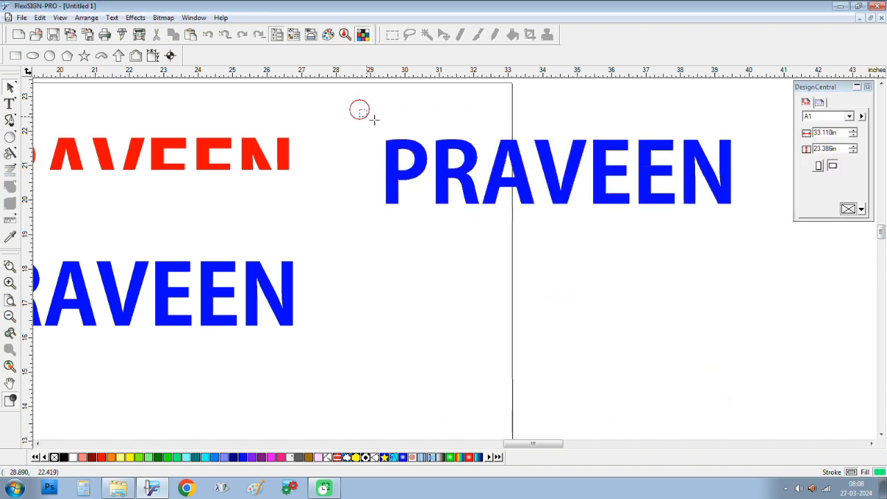
{"action": "left_click_drag", "start_coordinate": [359, 109], "coordinate": [749, 171]}
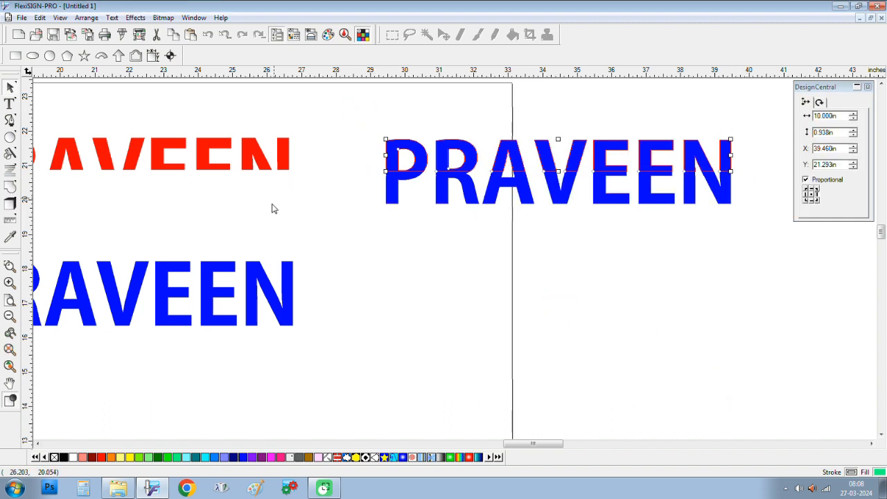
{"action": "left_click", "coordinate": [102, 457]}
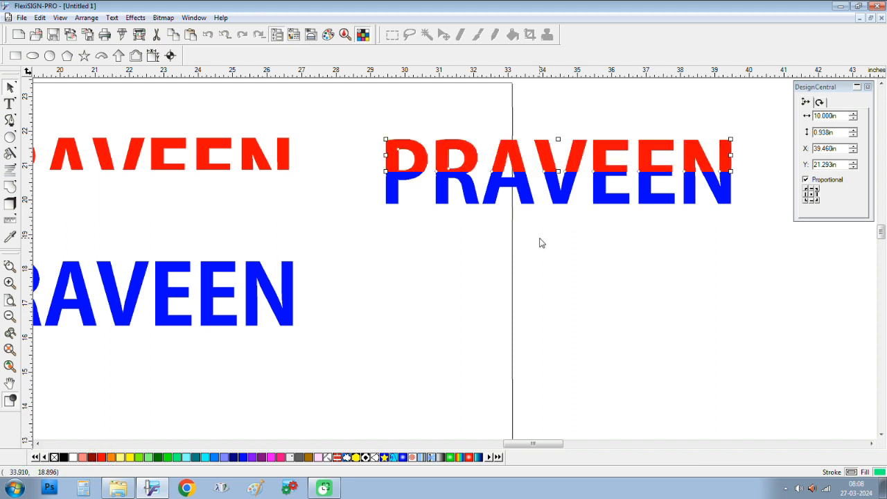
{"action": "left_click", "coordinate": [639, 278]}
{"action": "left_click_drag", "start_coordinate": [361, 122], "coordinate": [744, 165]}
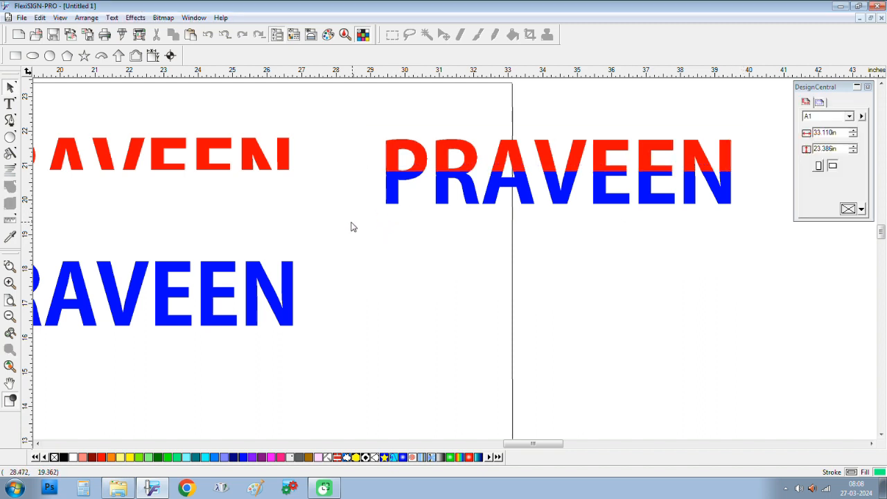
{"action": "left_click_drag", "start_coordinate": [352, 225], "coordinate": [775, 183]}
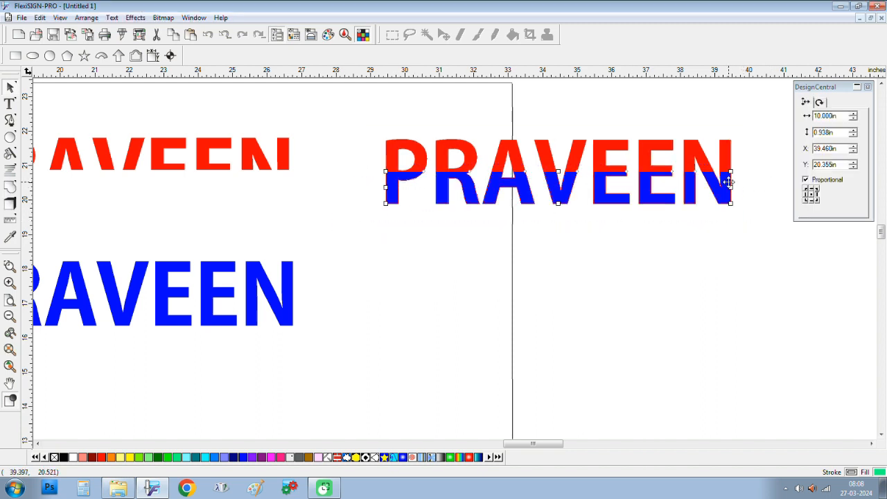
{"action": "scroll", "coordinate": [610, 151], "scroll_direction": "up", "scroll_amount": 2}
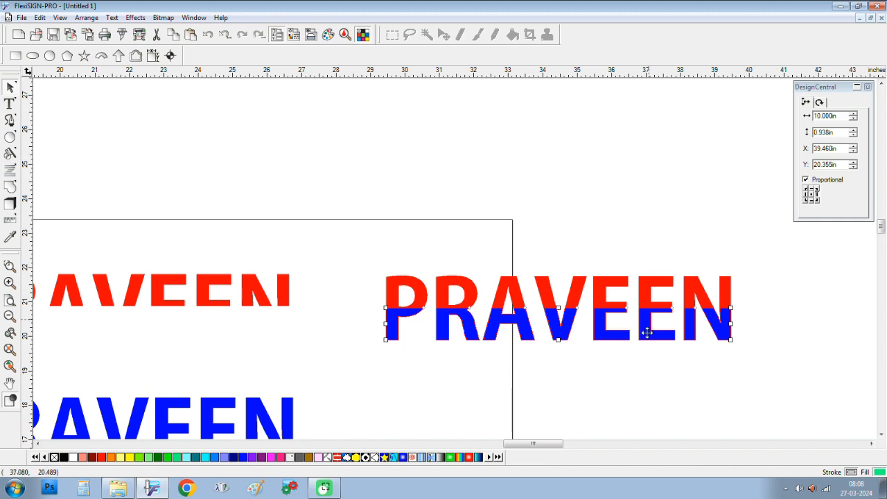
{"action": "scroll", "coordinate": [602, 348], "scroll_direction": "up", "scroll_amount": 3}
{"action": "scroll", "coordinate": [554, 356], "scroll_direction": "down", "scroll_amount": 3}
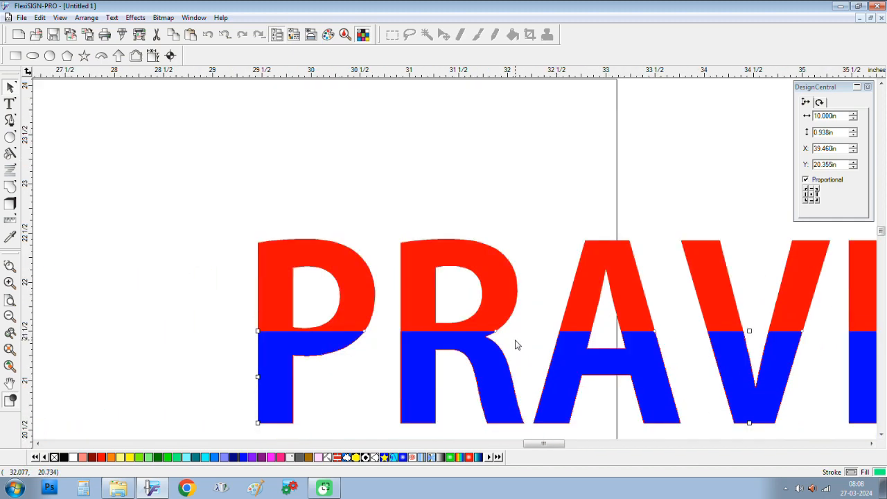
{"action": "scroll", "coordinate": [478, 188], "scroll_direction": "up", "scroll_amount": 4}
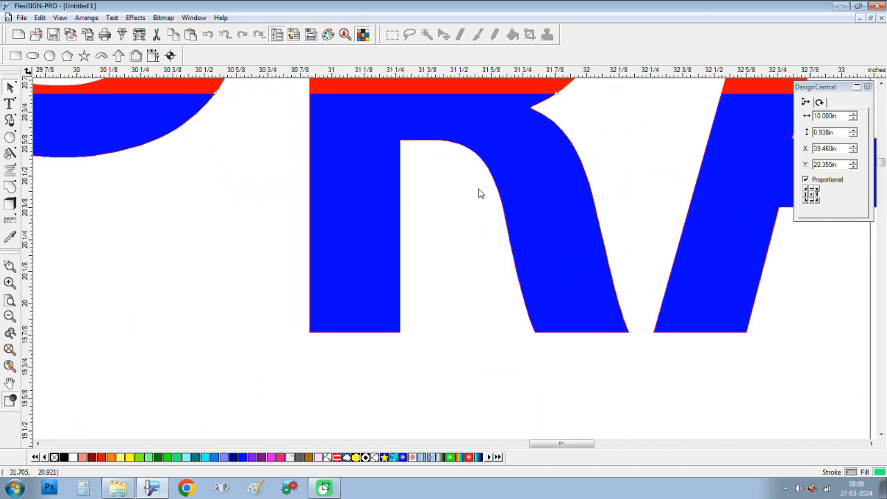
{"action": "scroll", "coordinate": [478, 194], "scroll_direction": "up", "scroll_amount": 2}
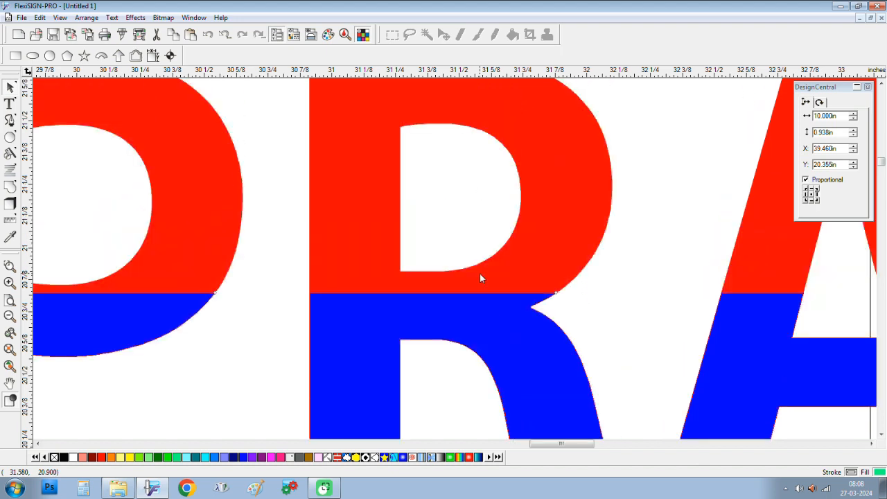
{"action": "scroll", "coordinate": [480, 274], "scroll_direction": "up", "scroll_amount": 1}
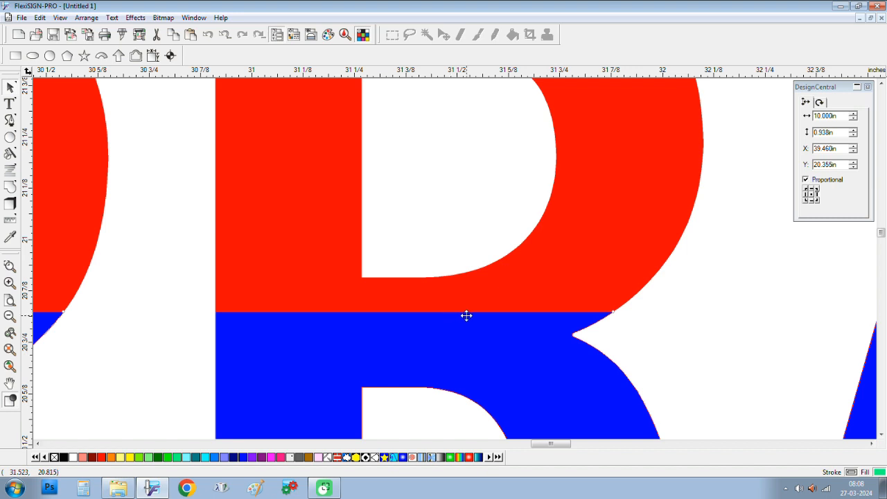
{"action": "scroll", "coordinate": [446, 310], "scroll_direction": "down", "scroll_amount": 8}
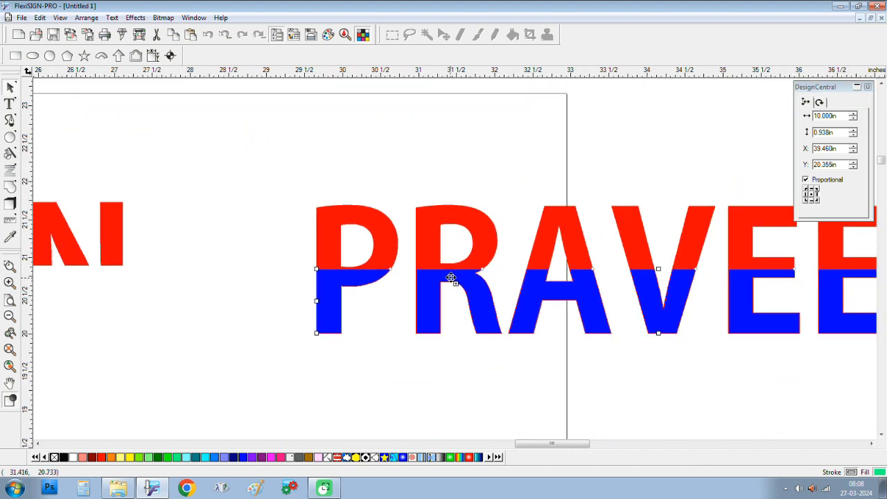
{"action": "scroll", "coordinate": [452, 276], "scroll_direction": "down", "scroll_amount": 2}
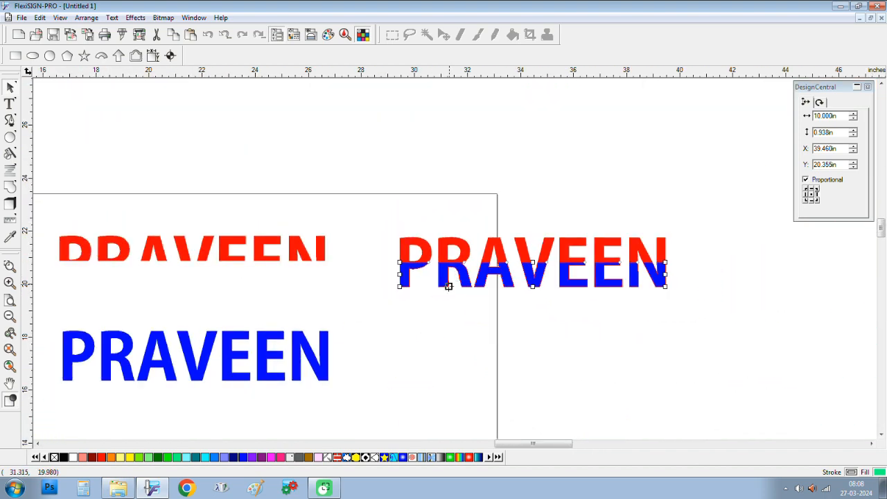
Step: Move the red half-height PRAVEEN onto the blue PRAVEEN and nudge it into alignment
{"action": "left_click", "coordinate": [54, 323]}
{"action": "left_click_drag", "start_coordinate": [54, 322], "coordinate": [353, 419]}
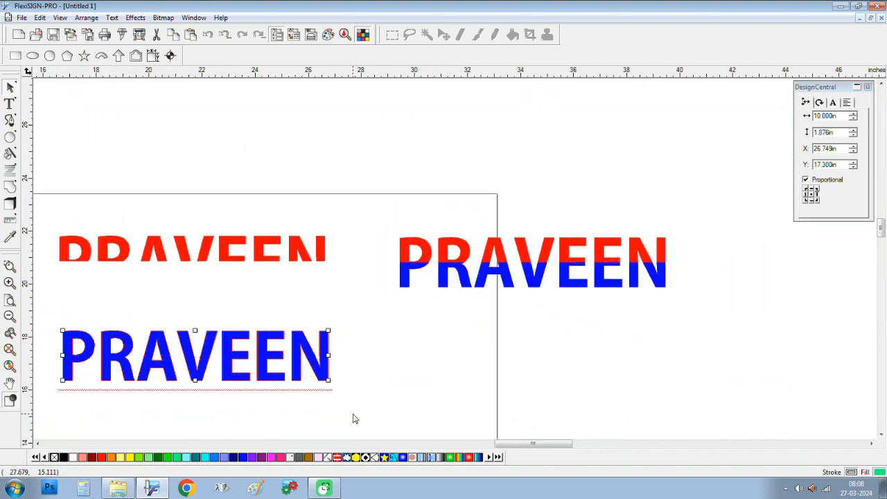
{"action": "left_click", "coordinate": [39, 443]}
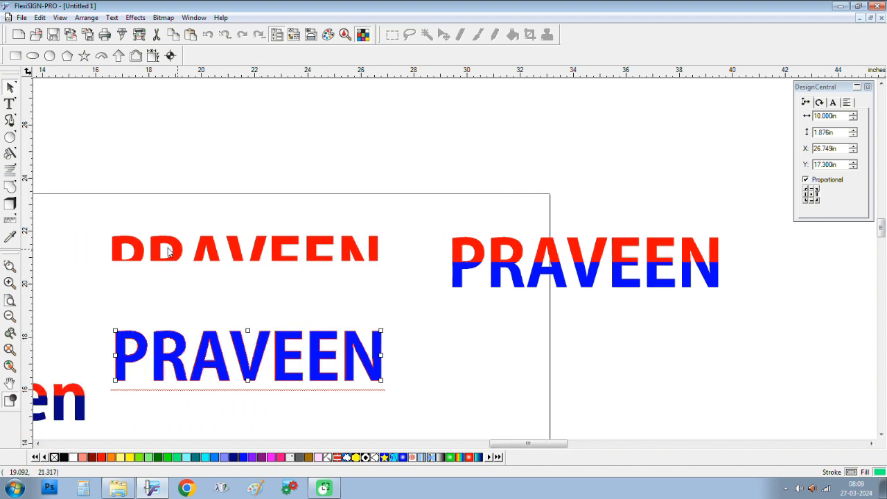
{"action": "left_click_drag", "start_coordinate": [82, 222], "coordinate": [392, 274]}
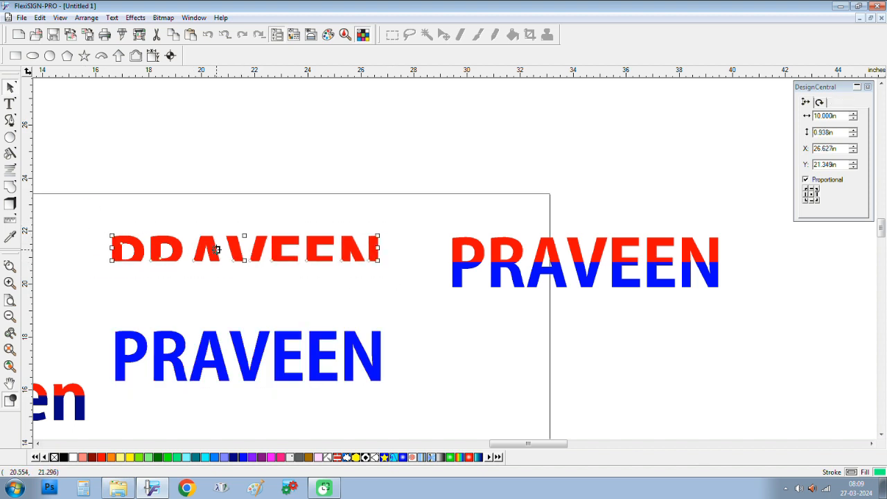
{"action": "left_click_drag", "start_coordinate": [213, 250], "coordinate": [213, 341]}
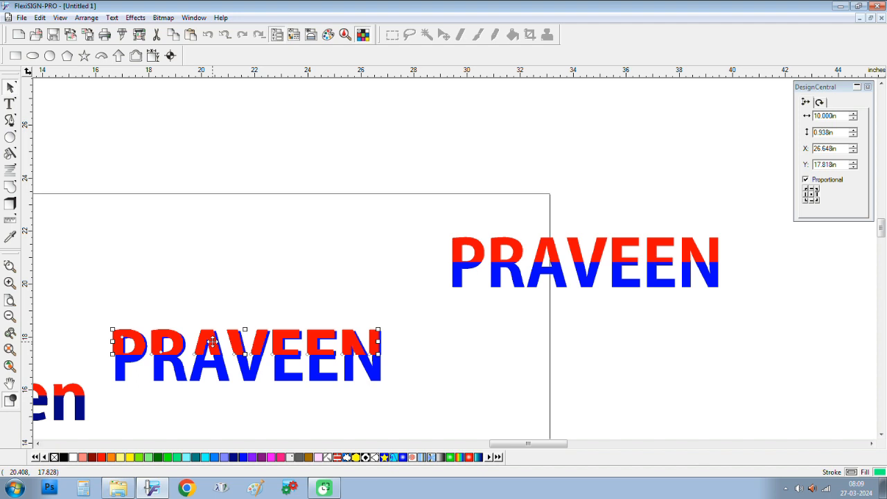
{"action": "key", "text": "Right"}
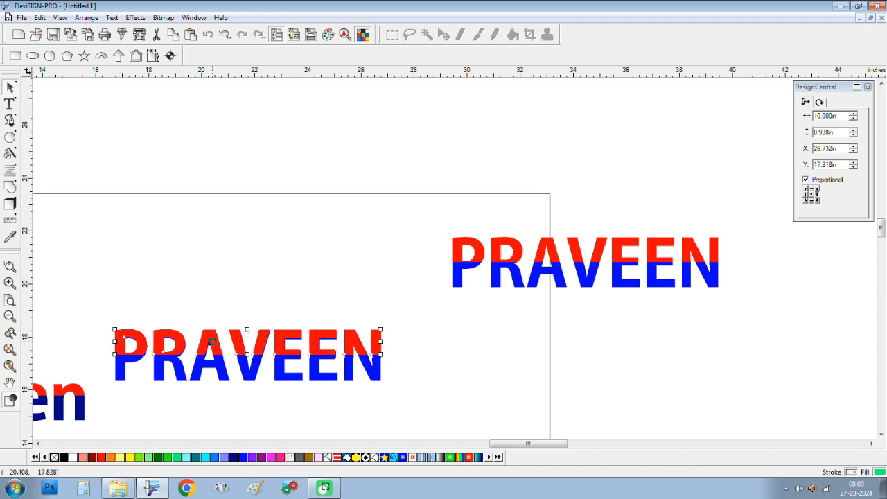
{"action": "key", "text": "Right"}
{"action": "key", "text": "Down"}
{"action": "key", "text": "Down"}
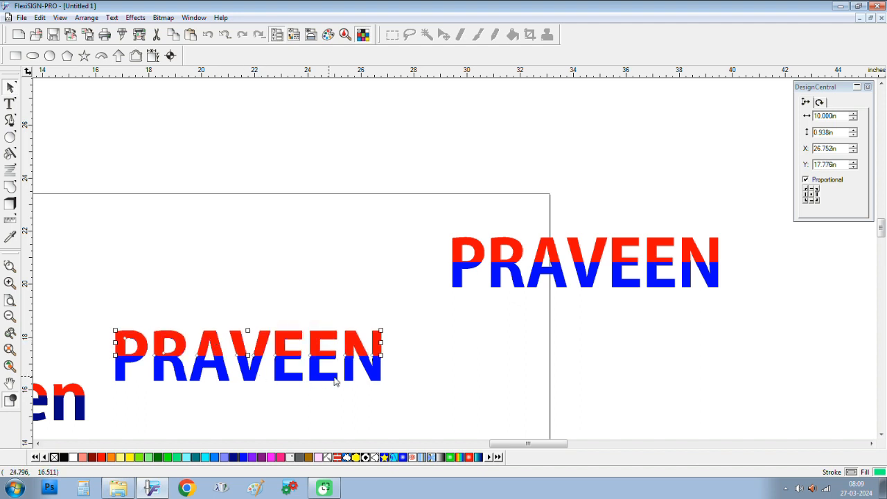
{"action": "left_click", "coordinate": [408, 367]}
Step: Move the blue PRAVEEN beneath the right-hand two-tone copy, to X 39.471 in, Y 16.250 in
{"action": "scroll", "coordinate": [353, 354], "scroll_direction": "up", "scroll_amount": 4}
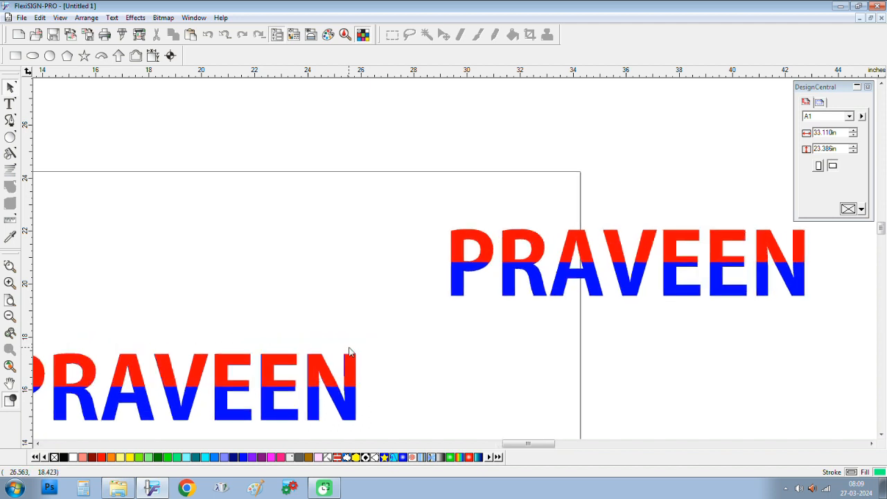
{"action": "scroll", "coordinate": [384, 327], "scroll_direction": "down", "scroll_amount": 3}
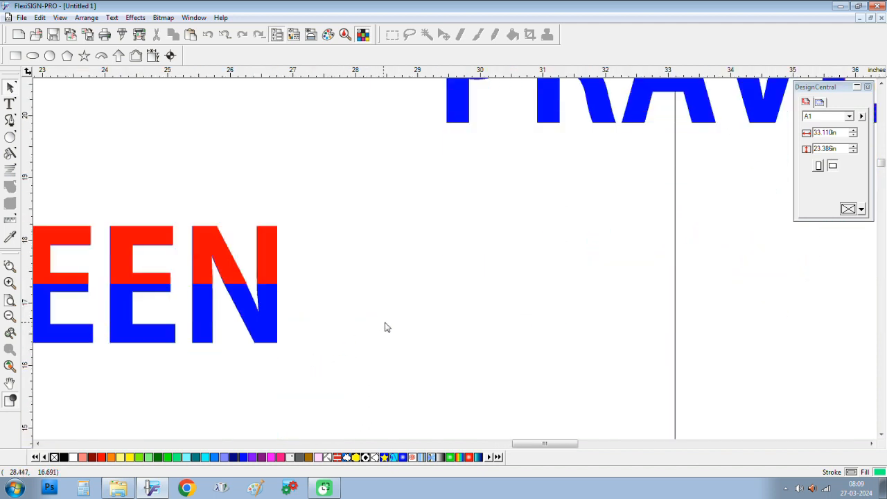
{"action": "left_click", "coordinate": [270, 265]}
{"action": "scroll", "coordinate": [489, 266], "scroll_direction": "down", "scroll_amount": 4}
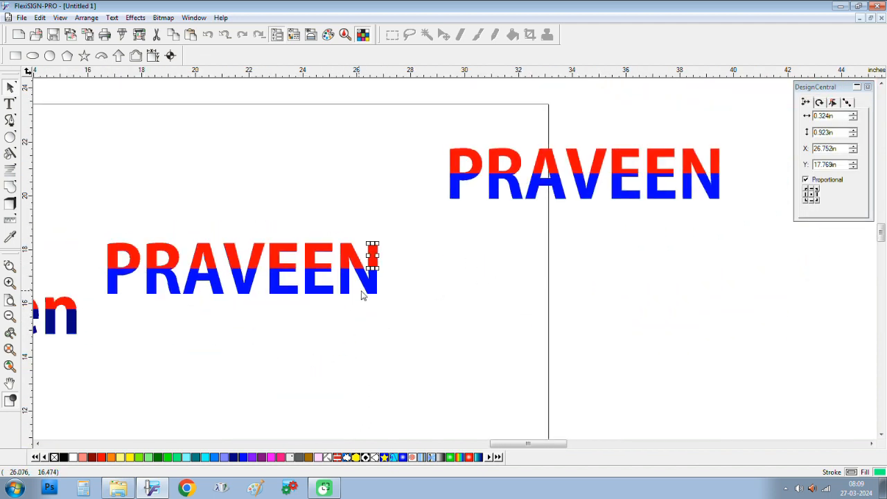
{"action": "left_click", "coordinate": [367, 296]}
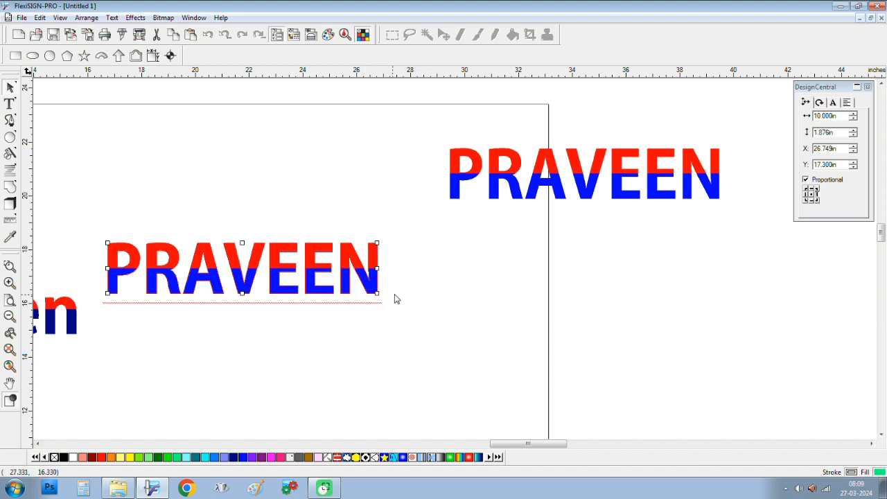
{"action": "left_click", "coordinate": [432, 279]}
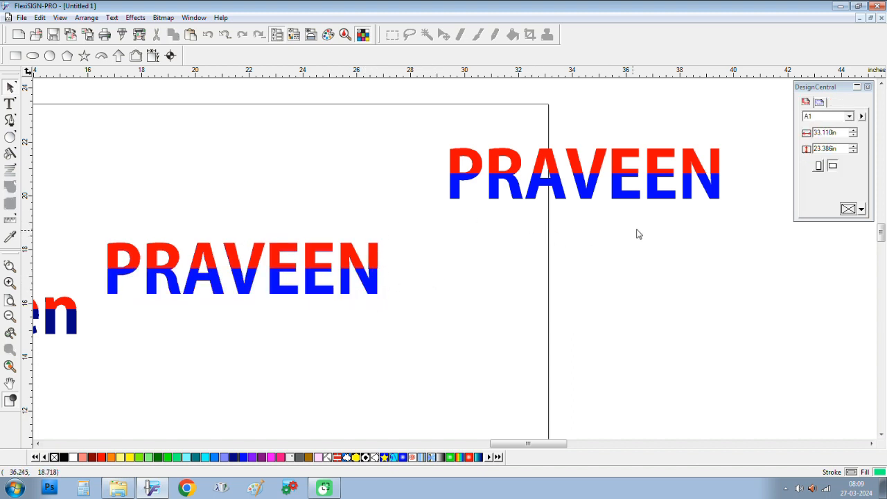
{"action": "left_click", "coordinate": [366, 289]}
{"action": "left_click_drag", "start_coordinate": [366, 289], "coordinate": [708, 316]}
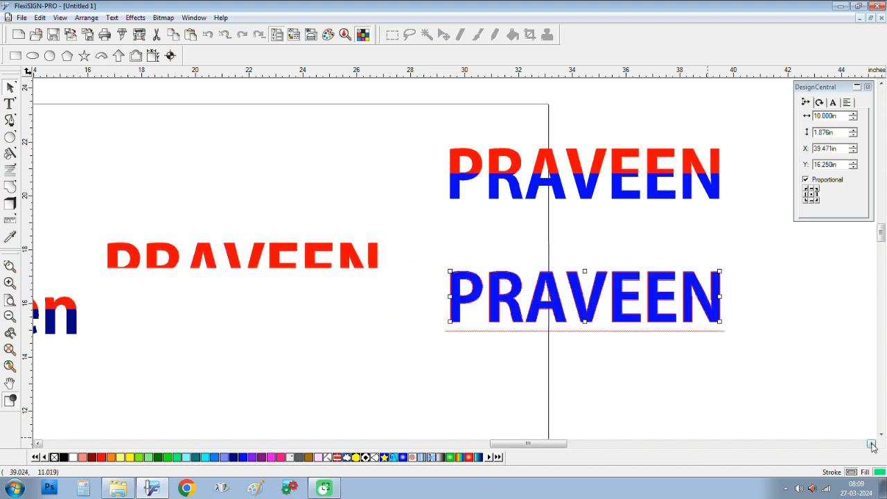
{"action": "left_click", "coordinate": [871, 443]}
{"action": "scroll", "coordinate": [487, 328], "scroll_direction": "down", "scroll_amount": 2}
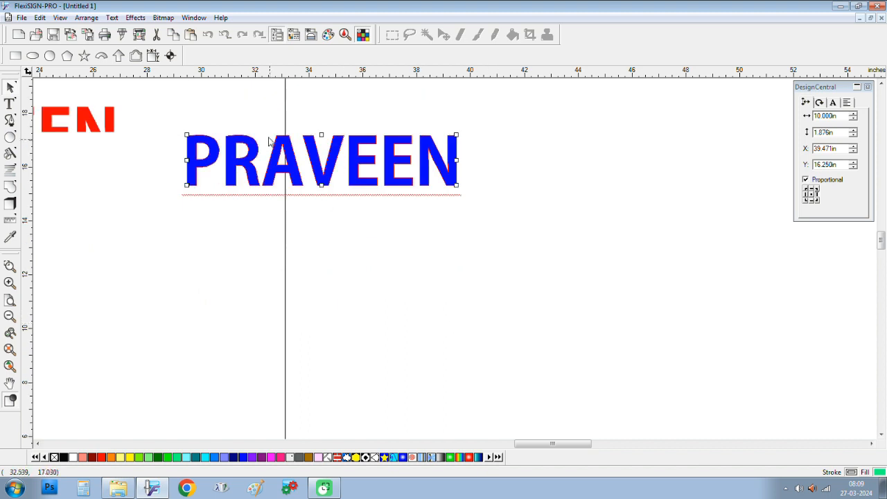
{"action": "scroll", "coordinate": [268, 140], "scroll_direction": "up", "scroll_amount": 3}
{"action": "left_click", "coordinate": [491, 248]}
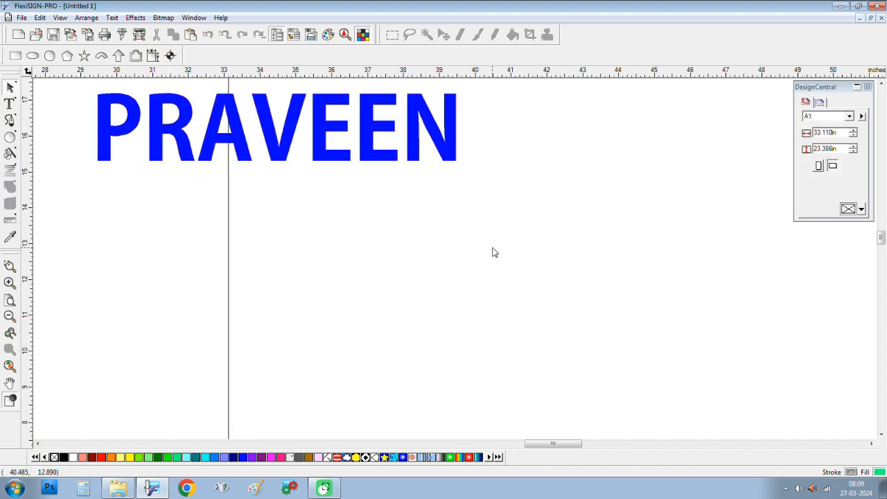
{"action": "scroll", "coordinate": [499, 242], "scroll_direction": "up", "scroll_amount": 1}
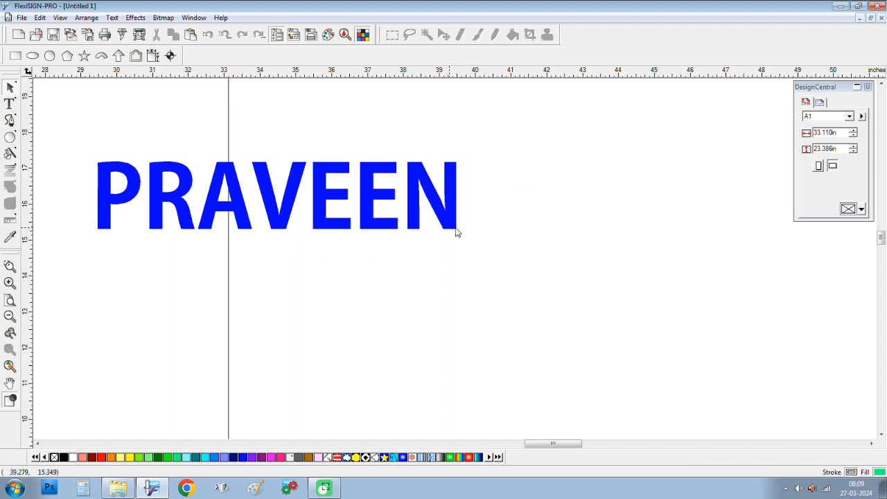
{"action": "left_click", "coordinate": [164, 19]}
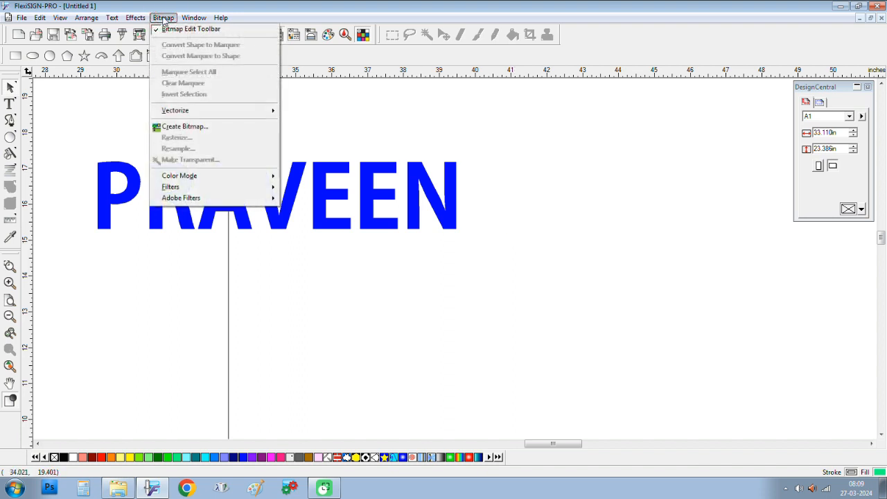
{"action": "mouse_move", "coordinate": [135, 18]}
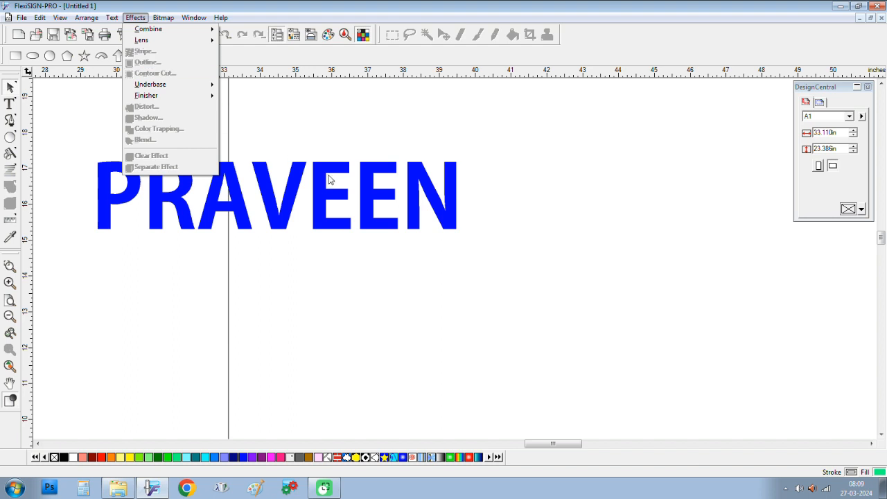
{"action": "left_click", "coordinate": [328, 177]}
{"action": "left_click", "coordinate": [135, 17]}
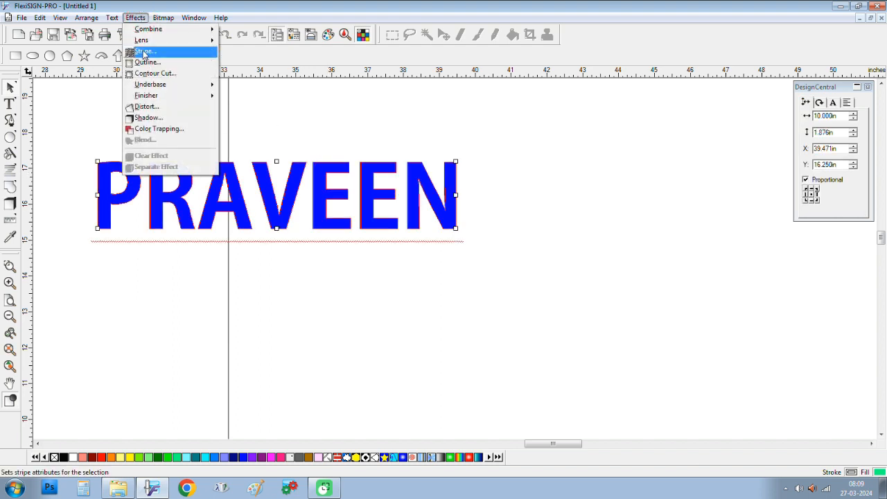
{"action": "left_click", "coordinate": [144, 51]}
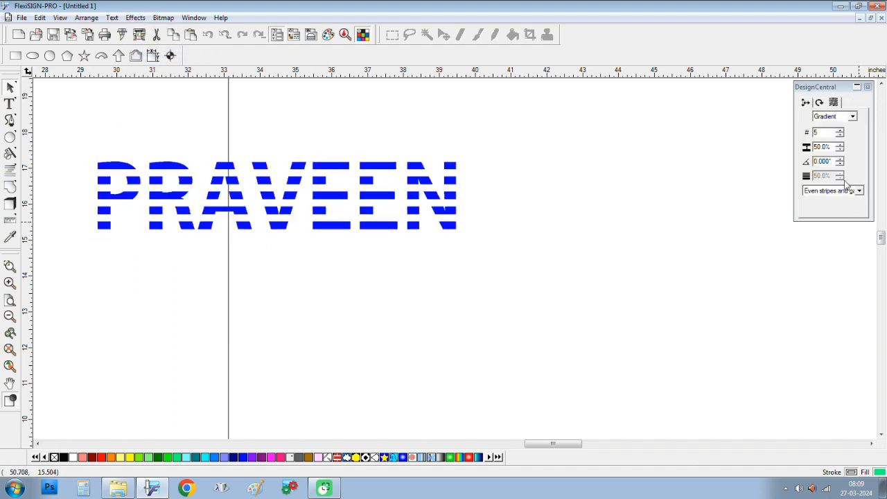
{"action": "left_click", "coordinate": [840, 159]}
{"action": "left_click", "coordinate": [840, 159]}
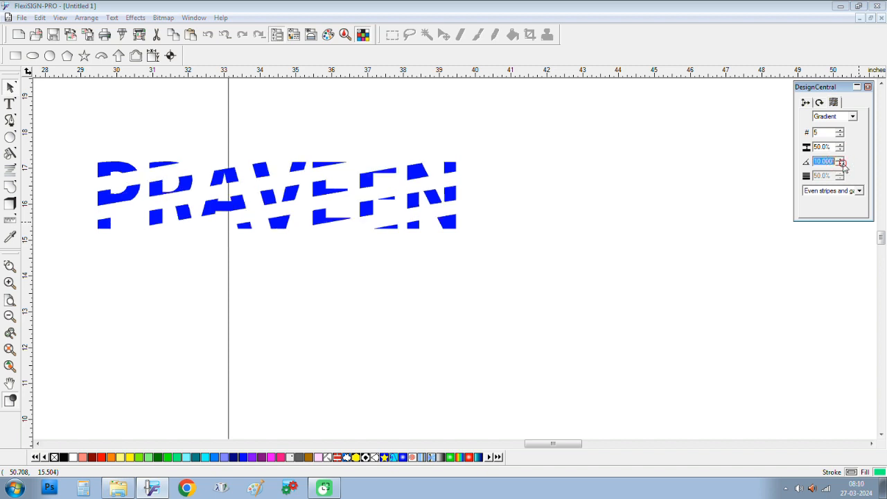
{"action": "left_click", "coordinate": [841, 164]}
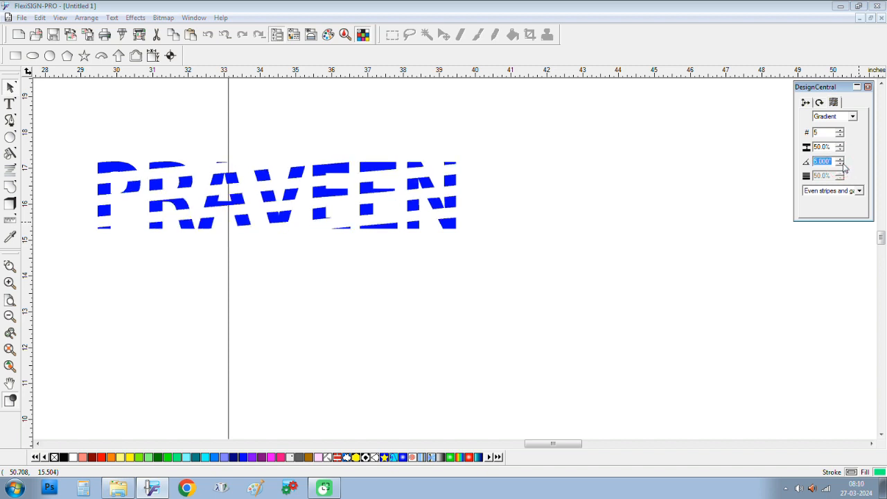
{"action": "left_click", "coordinate": [840, 159]}
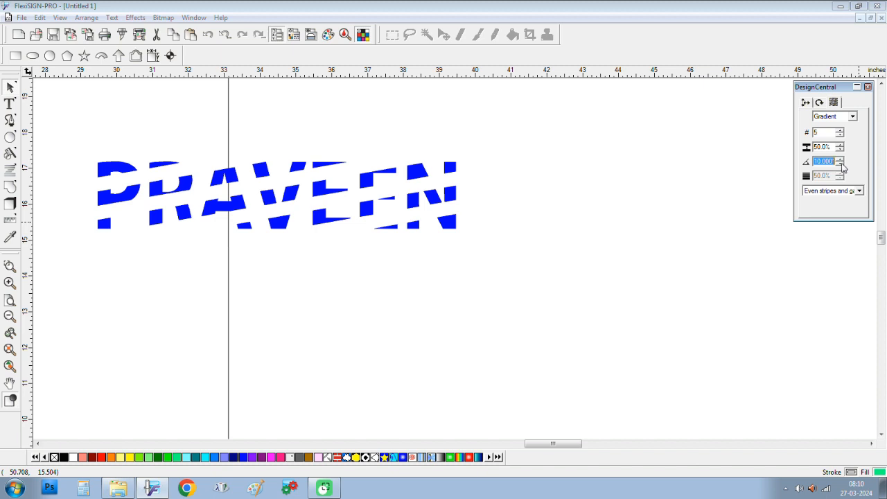
{"action": "left_click", "coordinate": [840, 164]}
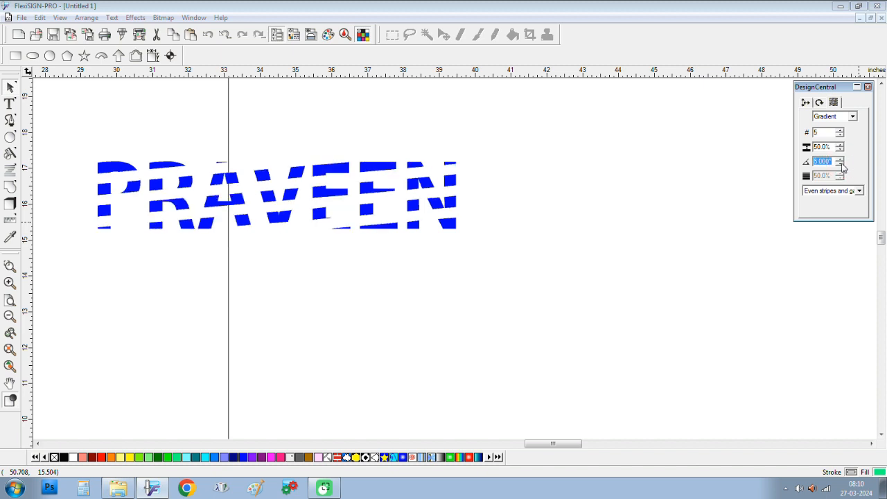
{"action": "left_click", "coordinate": [515, 194]}
{"action": "key", "text": "ctrl+z"}
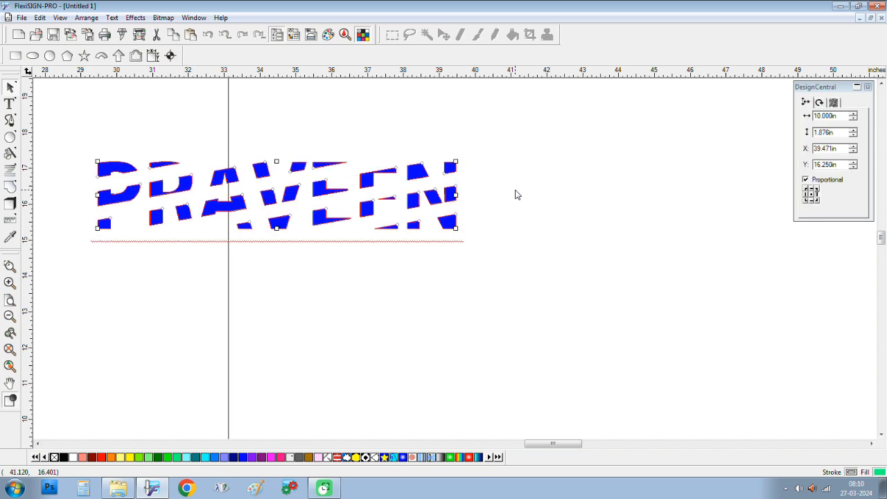
{"action": "key", "text": "ctrl+z"}
{"action": "key", "text": "ctrl+z"}
{"action": "key", "text": "ctrl+z"}
{"action": "key", "text": "ctrl+z"}
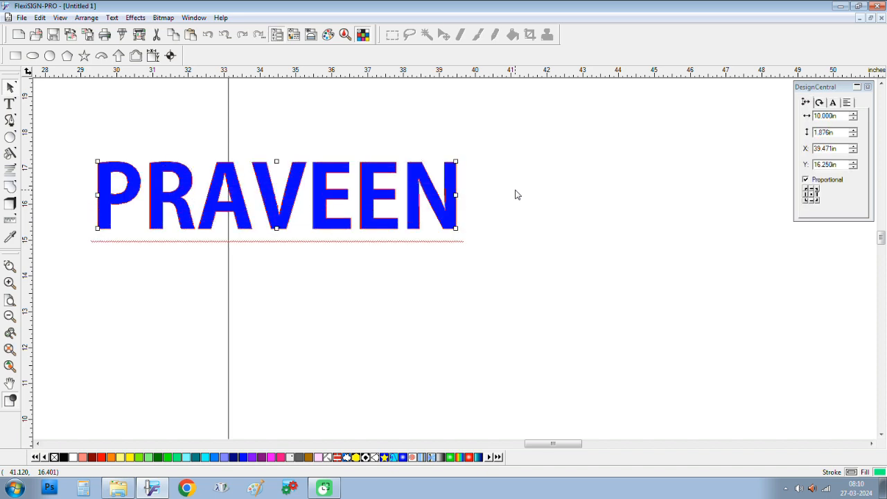
{"action": "left_click", "coordinate": [515, 192]}
{"action": "left_click", "coordinate": [415, 181]}
{"action": "left_click", "coordinate": [10, 153]}
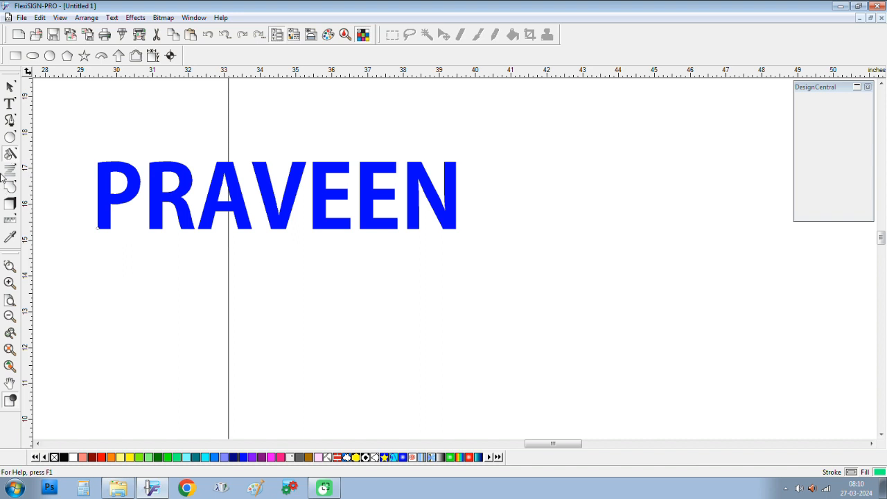
Step: Use the Knife tool to cut PRAVEEN along a slanted line from the P's bottom to the N
{"action": "left_click", "coordinate": [11, 154]}
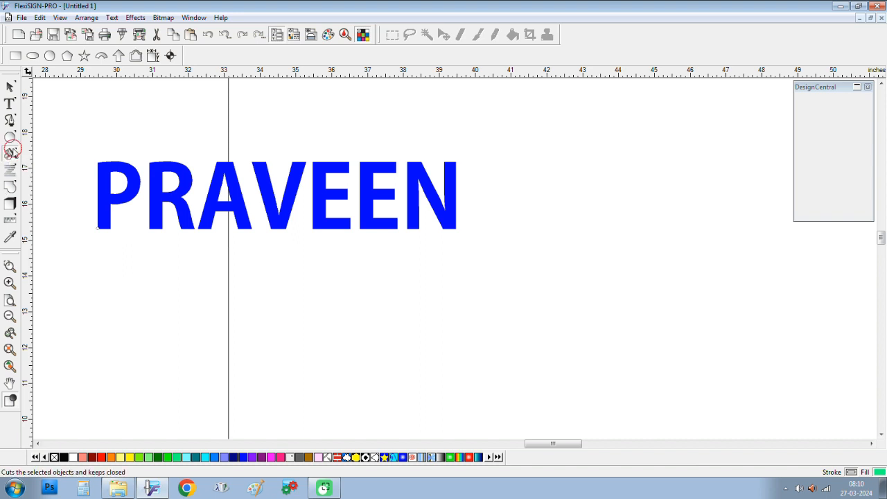
{"action": "left_click", "coordinate": [35, 160]}
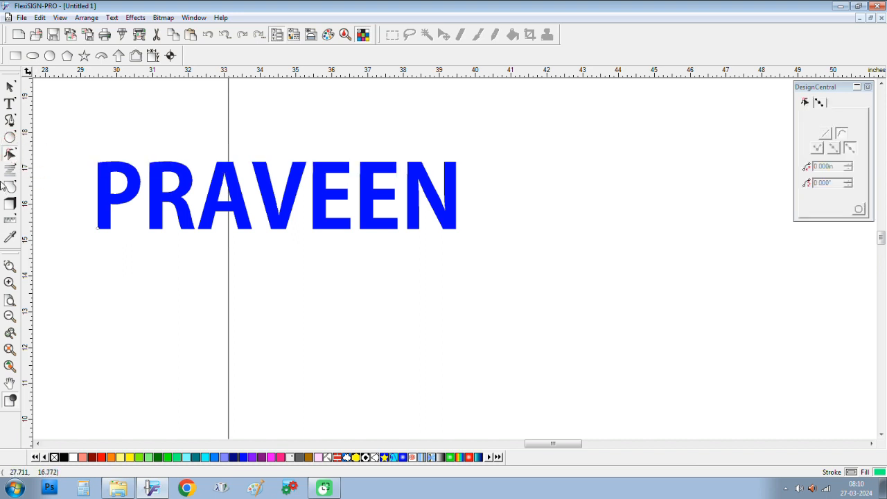
{"action": "left_click", "coordinate": [11, 155]}
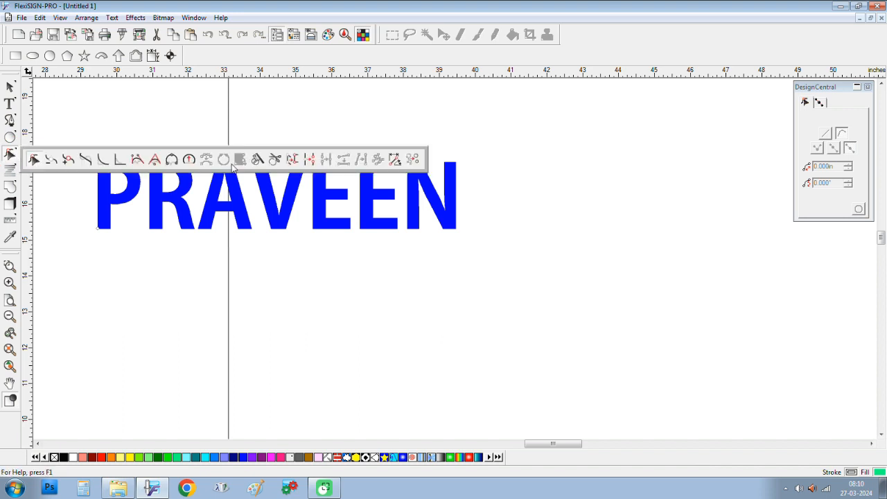
{"action": "left_click", "coordinate": [257, 160]}
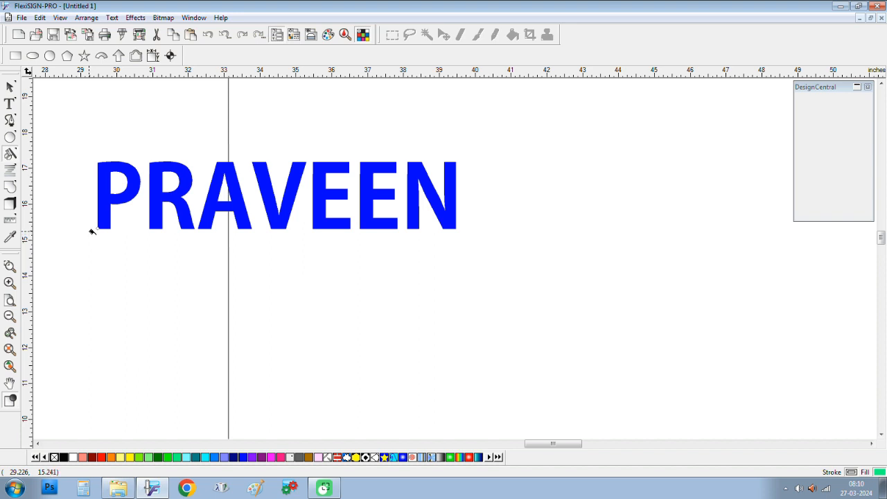
{"action": "left_click_drag", "start_coordinate": [89, 231], "coordinate": [477, 160]}
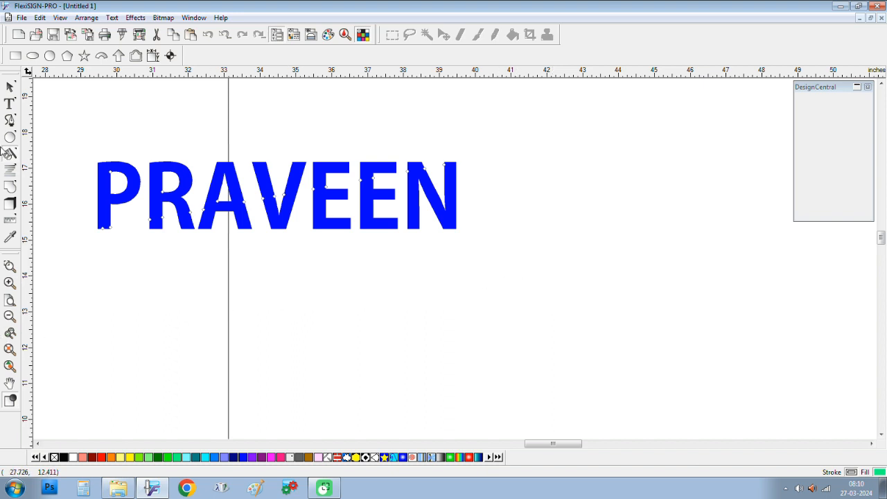
{"action": "left_click", "coordinate": [11, 88]}
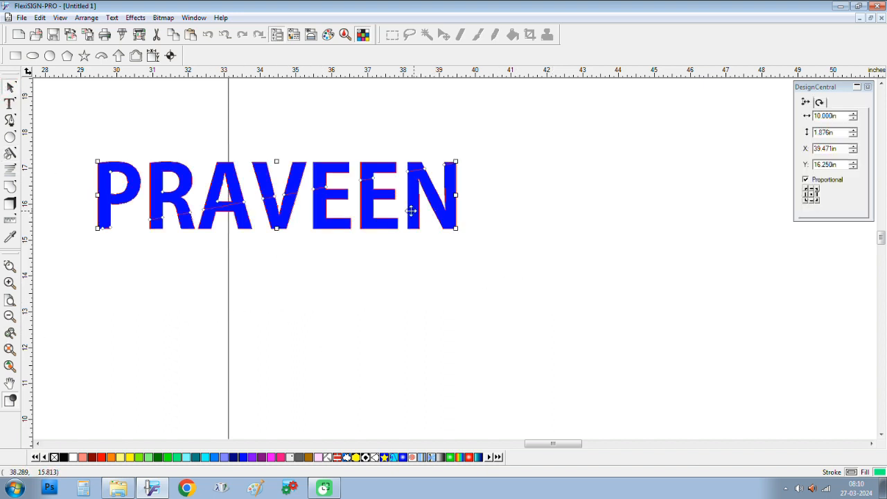
Step: Select the lower pieces of the cut letters and move them downward
{"action": "right_click", "coordinate": [365, 221]}
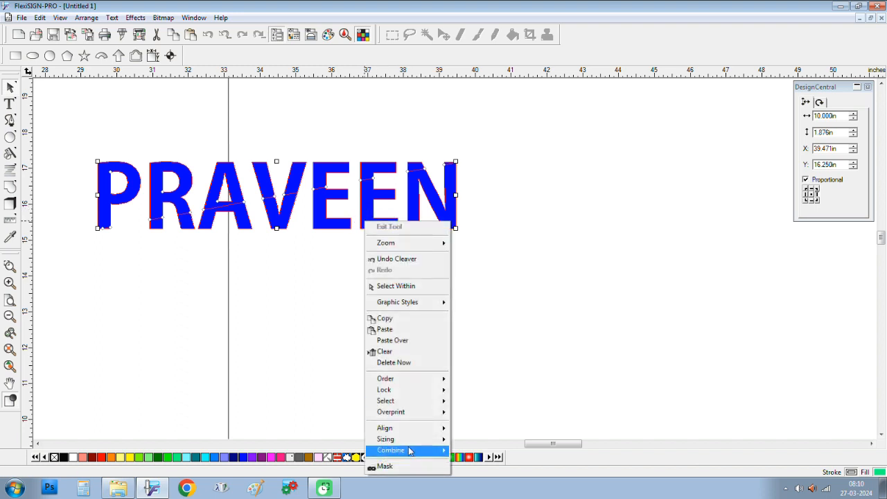
{"action": "mouse_move", "coordinate": [409, 454]}
{"action": "left_click", "coordinate": [464, 289]}
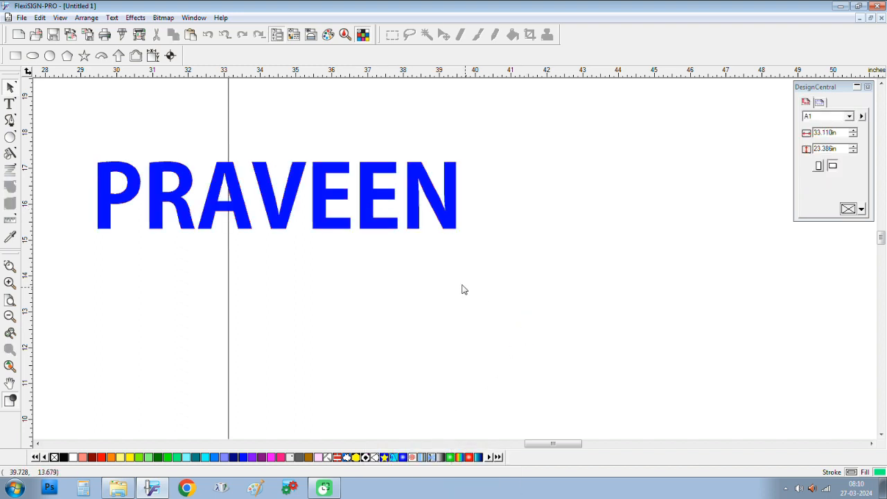
{"action": "left_click", "coordinate": [394, 229]}
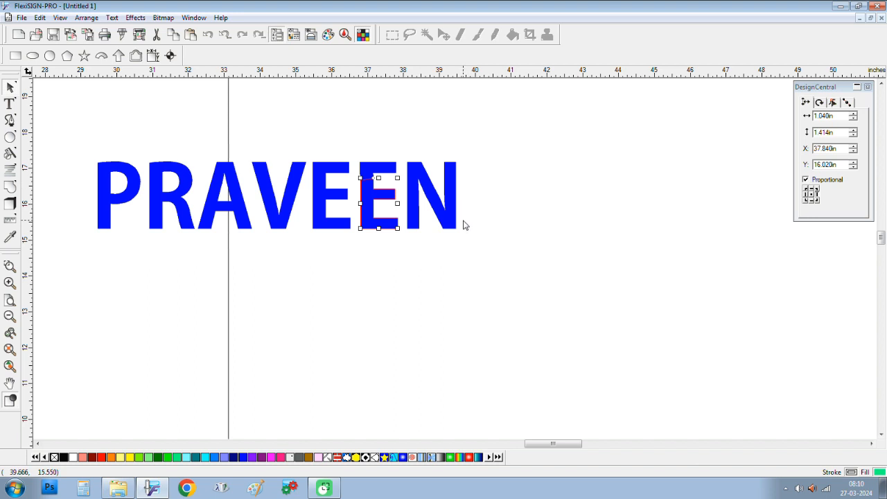
{"action": "left_click_drag", "start_coordinate": [469, 218], "coordinate": [159, 319]}
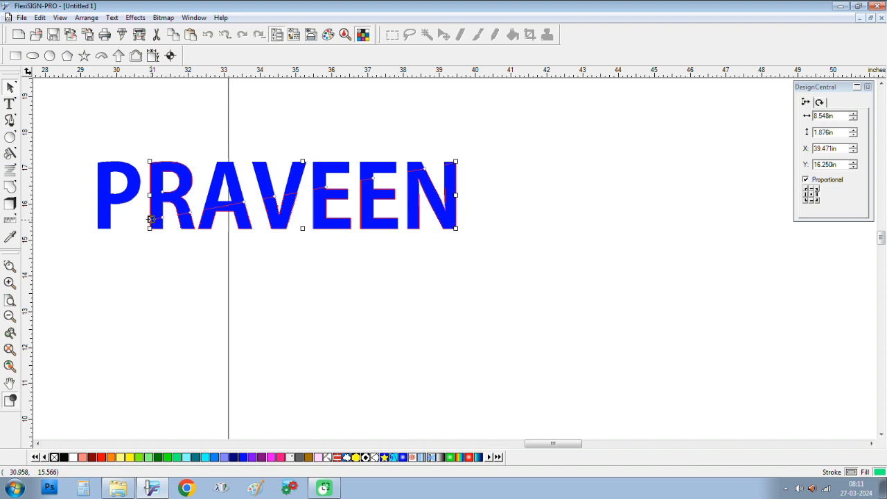
{"action": "left_click", "coordinate": [153, 181], "text": "shift"}
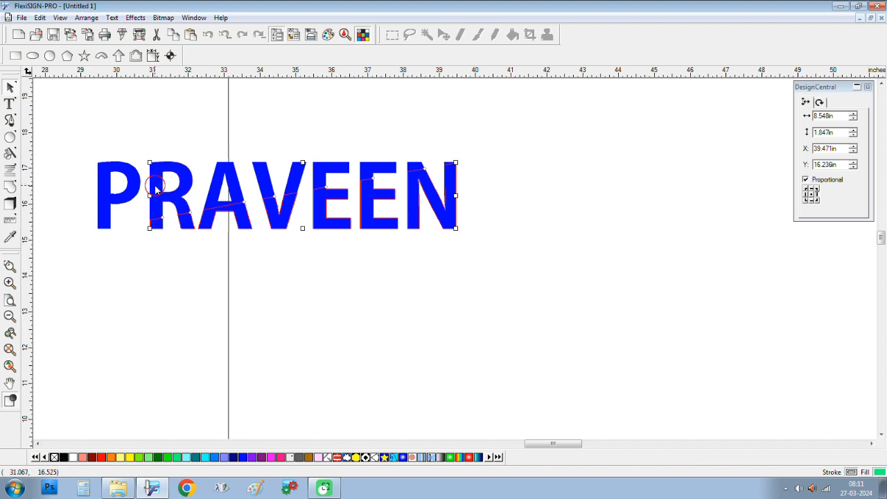
{"action": "left_click", "coordinate": [109, 224], "text": "shift"}
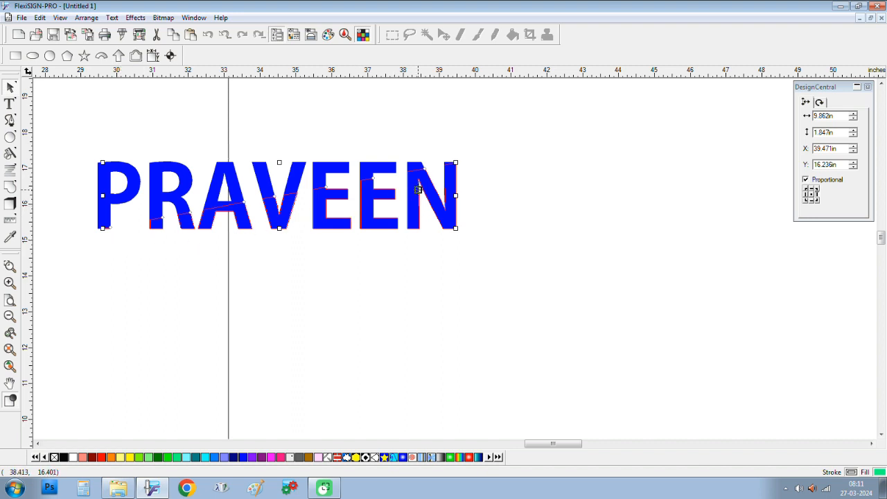
{"action": "left_click_drag", "start_coordinate": [422, 192], "coordinate": [428, 233]}
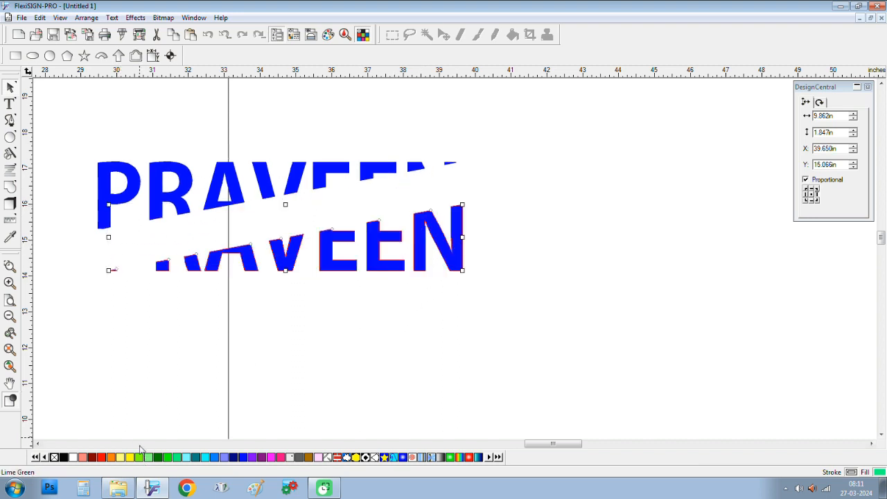
Step: Colour the upper slanted slice of PRAVEEN red
{"action": "left_click_drag", "start_coordinate": [85, 133], "coordinate": [471, 205]}
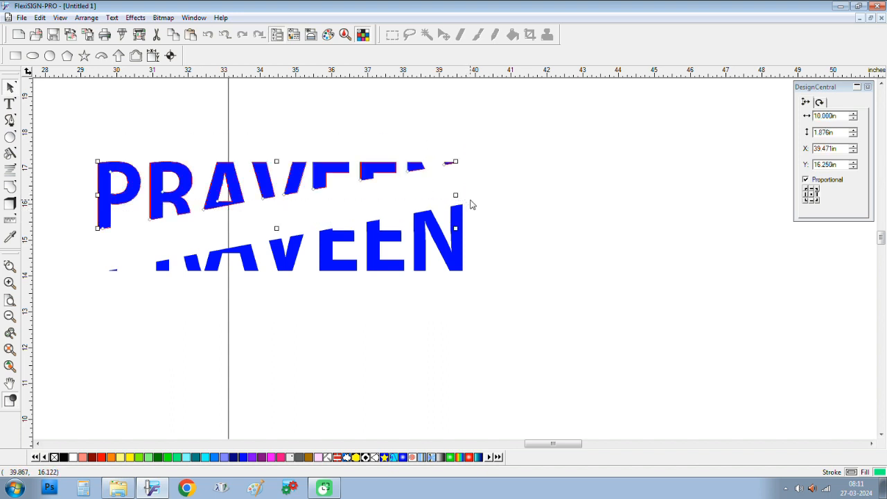
{"action": "left_click", "coordinate": [102, 457]}
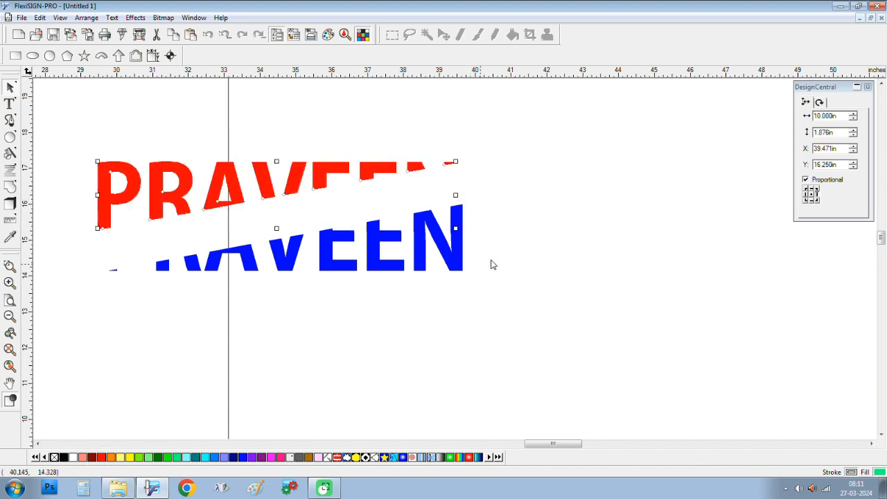
{"action": "left_click_drag", "start_coordinate": [494, 203], "coordinate": [283, 390]}
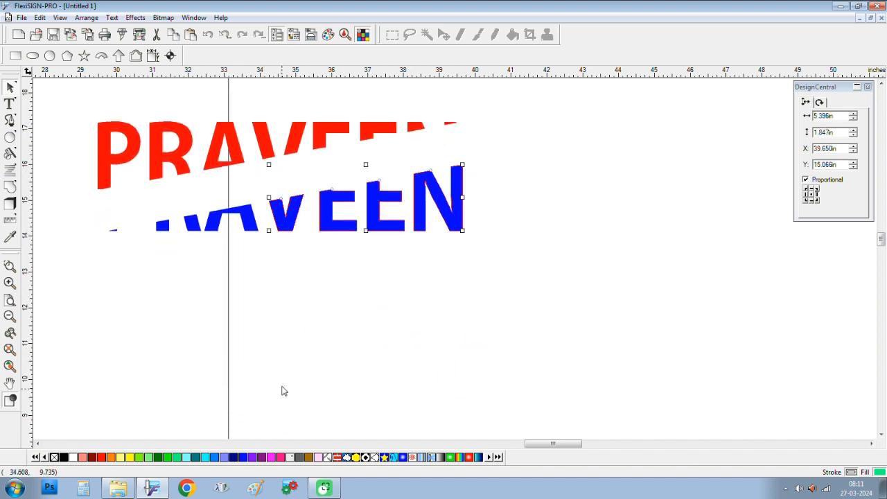
{"action": "left_click", "coordinate": [513, 210]}
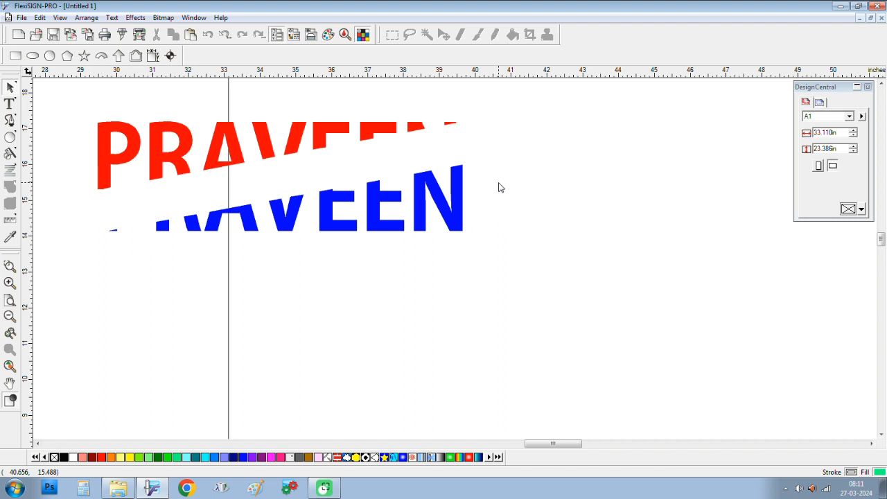
Step: Zoom out, select the uncut blue PRAVEEN copy, and show the Effects list
{"action": "scroll", "coordinate": [501, 187], "scroll_direction": "up", "scroll_amount": 1}
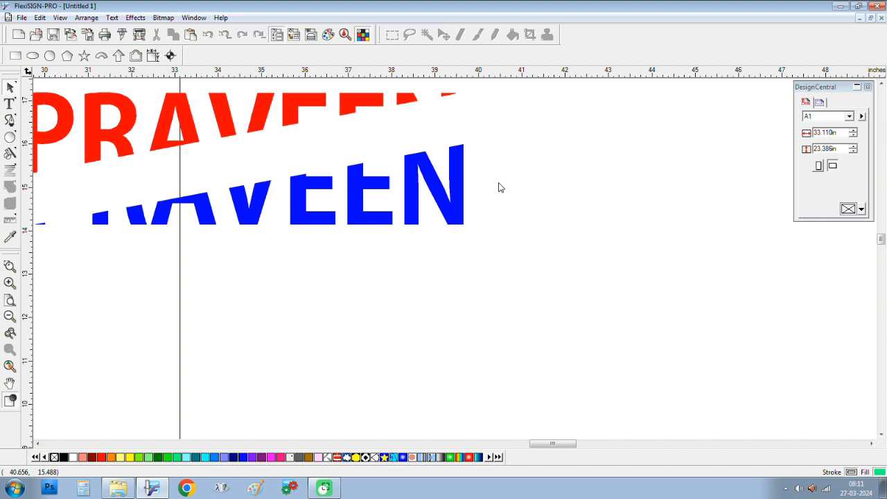
{"action": "scroll", "coordinate": [500, 186], "scroll_direction": "down", "scroll_amount": 1}
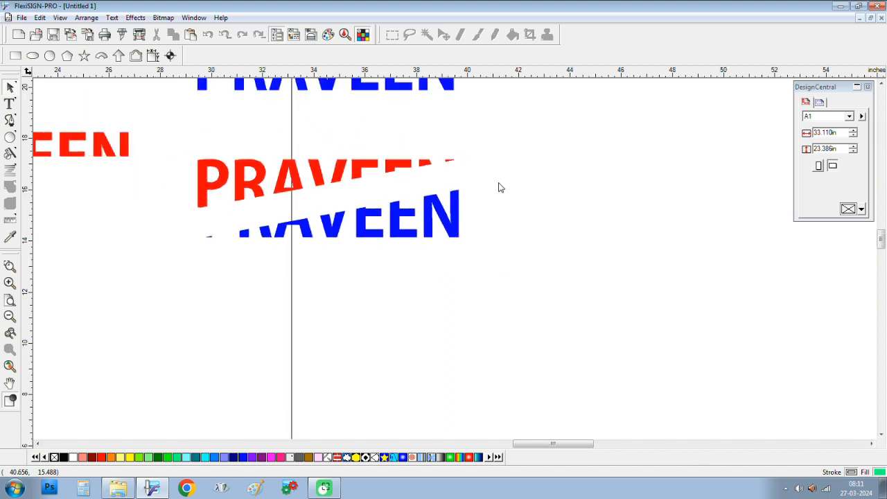
{"action": "left_click", "coordinate": [347, 165]}
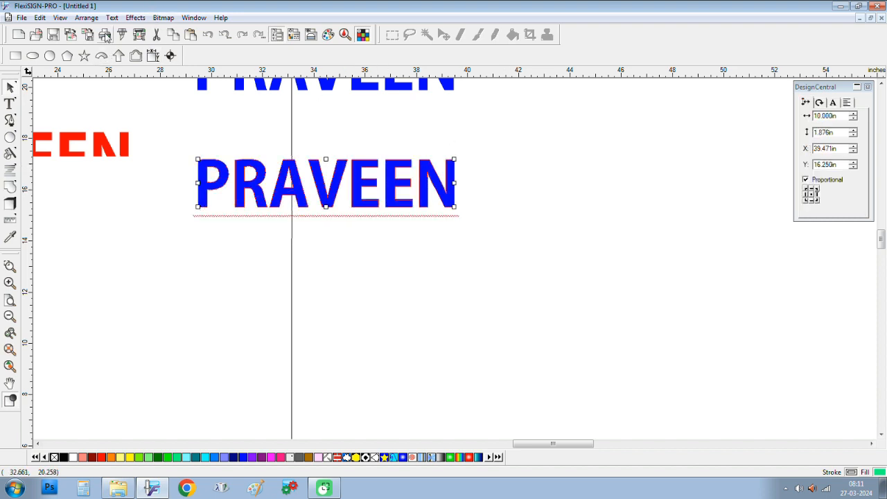
{"action": "left_click", "coordinate": [135, 18]}
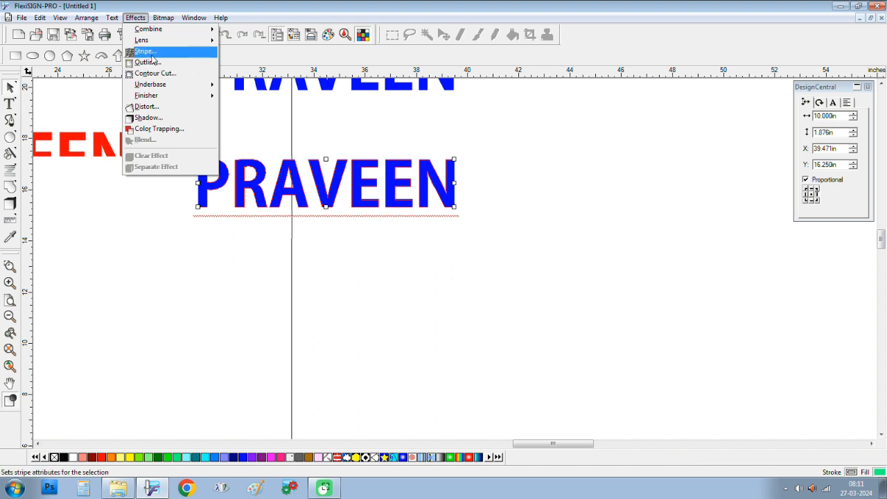
Step: Apply a stripe effect to the blue PRAVEEN with 2 stripes
{"action": "left_click", "coordinate": [153, 58]}
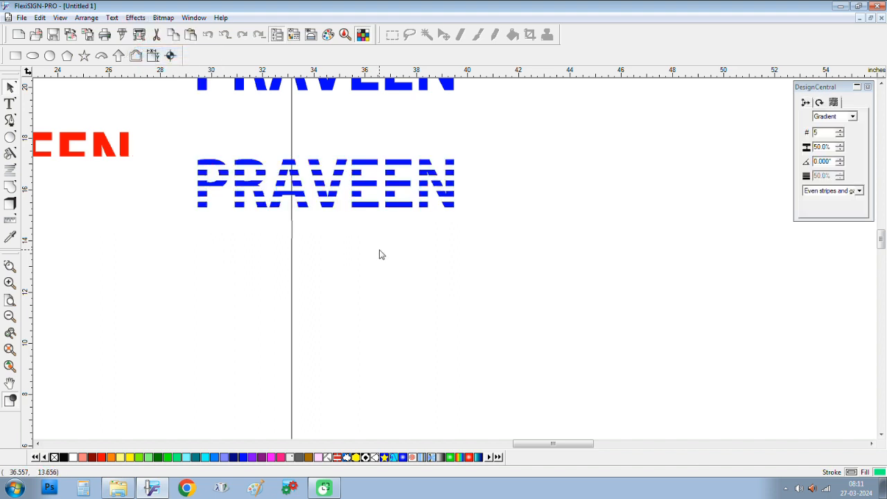
{"action": "left_click", "coordinate": [840, 159]}
{"action": "left_click", "coordinate": [840, 159]}
{"action": "left_click", "coordinate": [840, 159]}
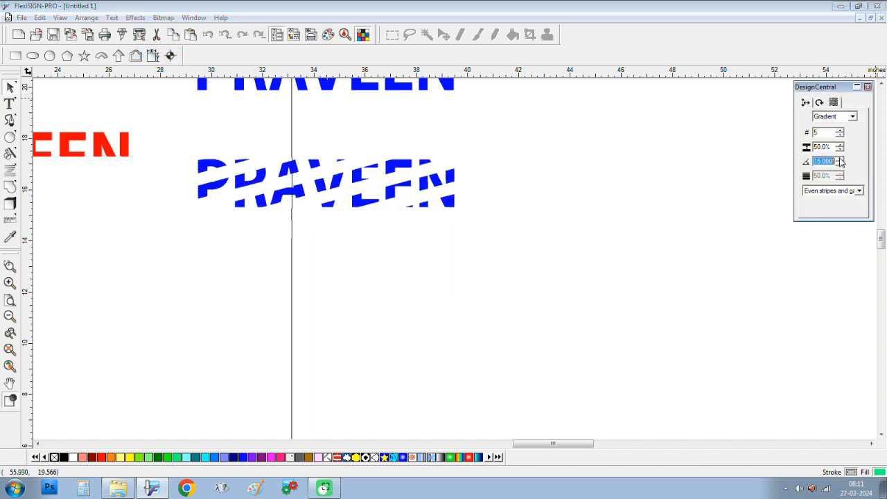
{"action": "double_click", "coordinate": [823, 132]}
{"action": "key", "text": "Return"}
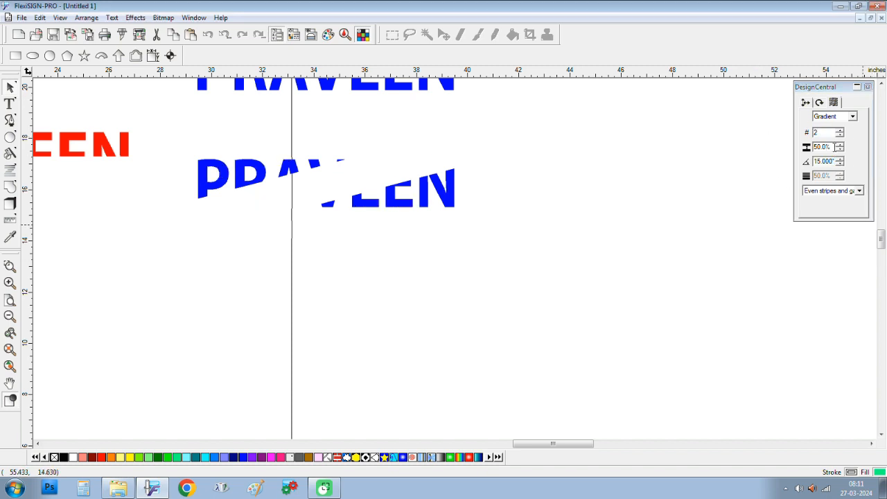
Step: Set the stripe gap to 0% and lower the stripe angle to 5°
{"action": "double_click", "coordinate": [834, 147]}
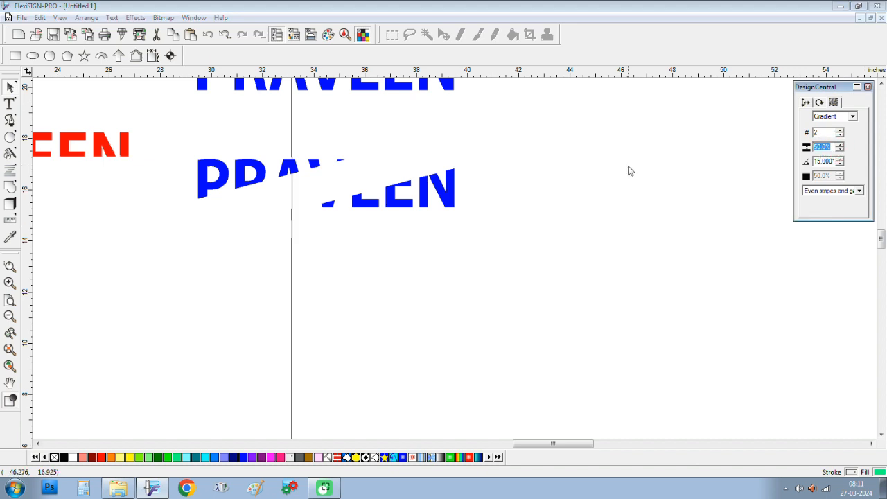
{"action": "type", "text": "0"}
{"action": "key", "text": "Return"}
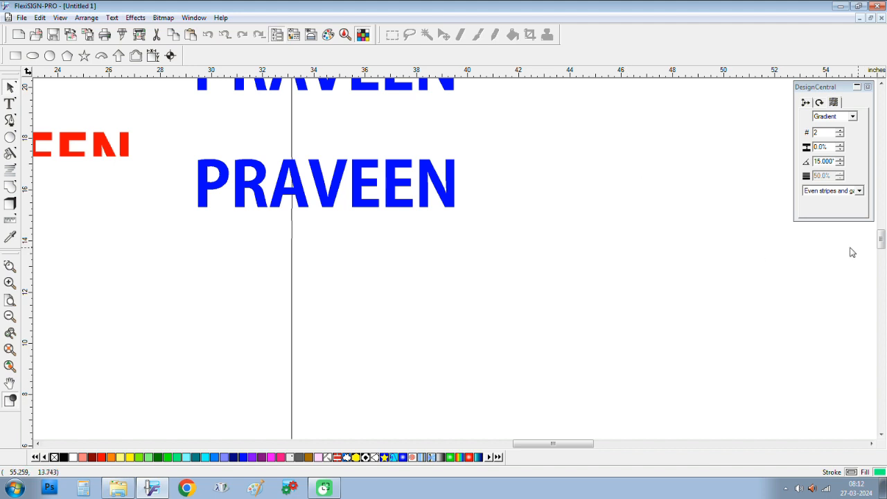
{"action": "left_click", "coordinate": [433, 179]}
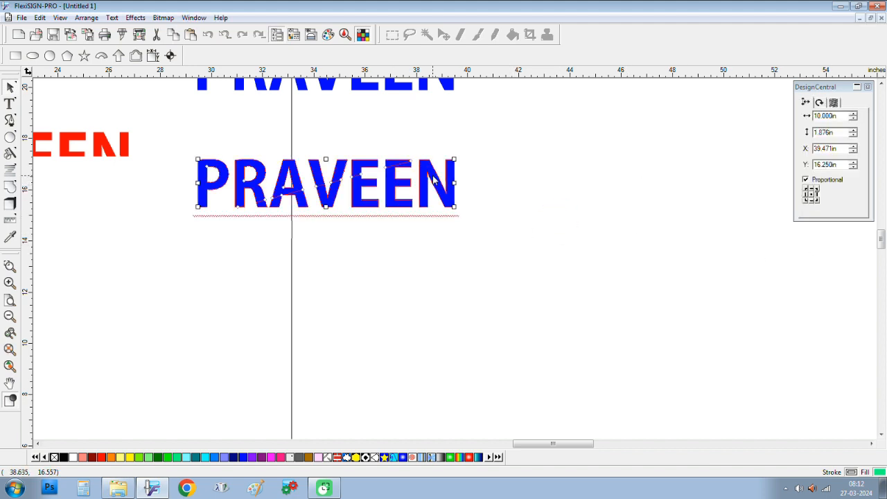
{"action": "left_click", "coordinate": [833, 102]}
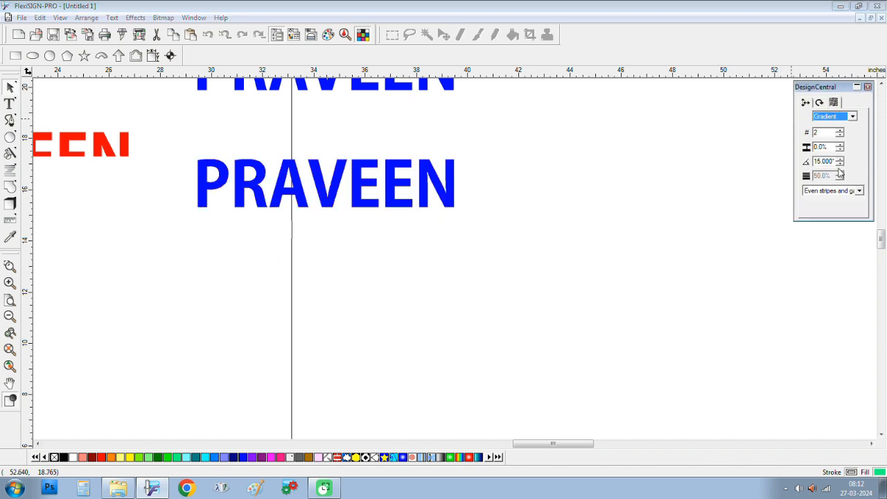
{"action": "left_click", "coordinate": [840, 164]}
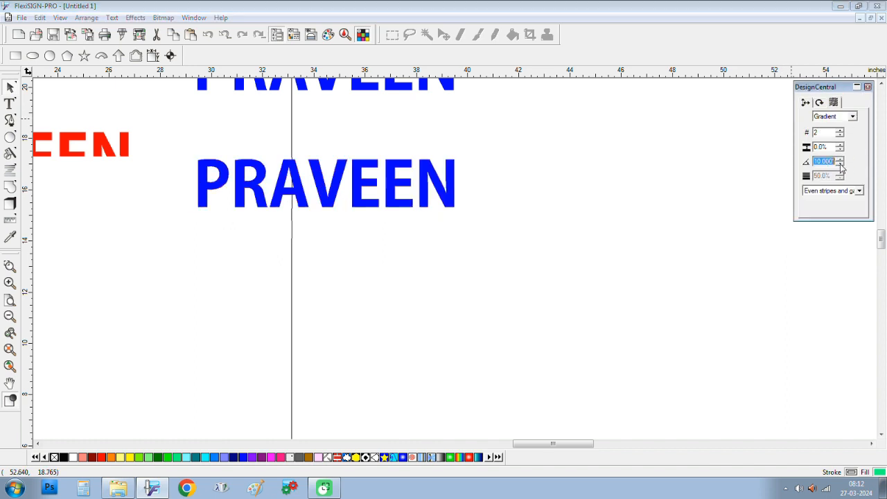
{"action": "left_click", "coordinate": [840, 165]}
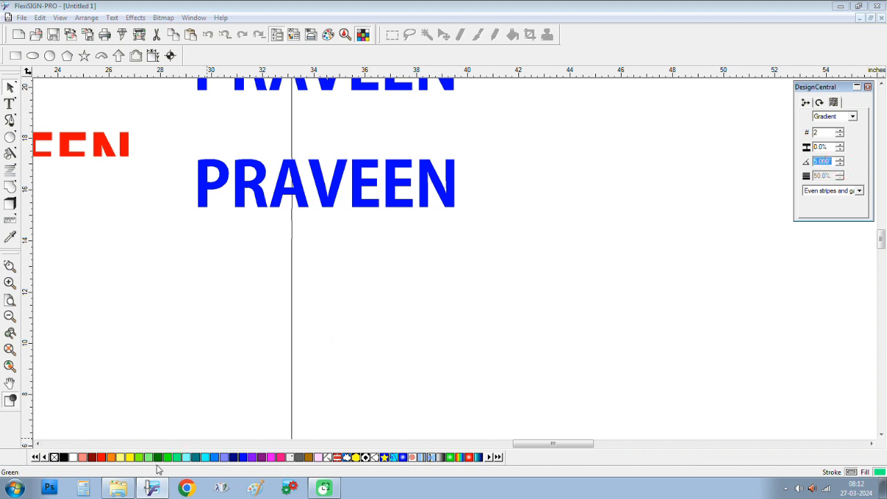
Step: Fill PRAVEEN green and adjust its stripes to a 2% gap tilted at 10°
{"action": "left_click", "coordinate": [178, 455]}
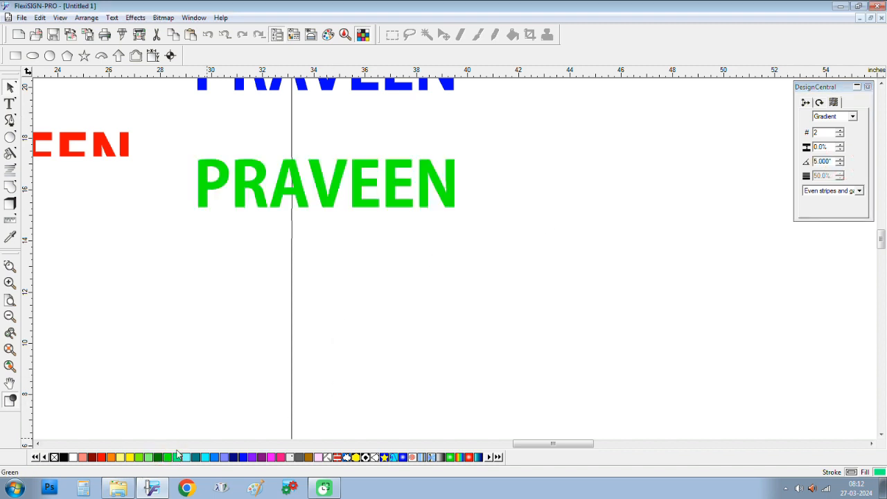
{"action": "double_click", "coordinate": [833, 146]}
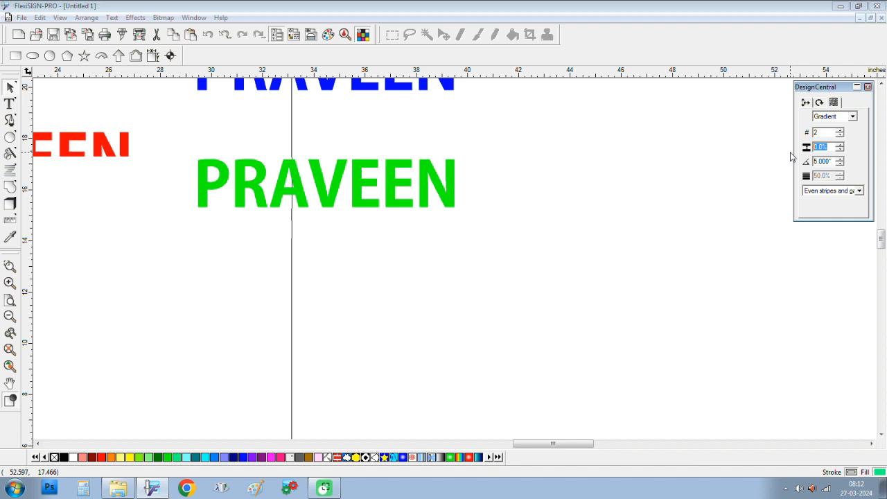
{"action": "type", "text": "2"}
{"action": "key", "text": "Return"}
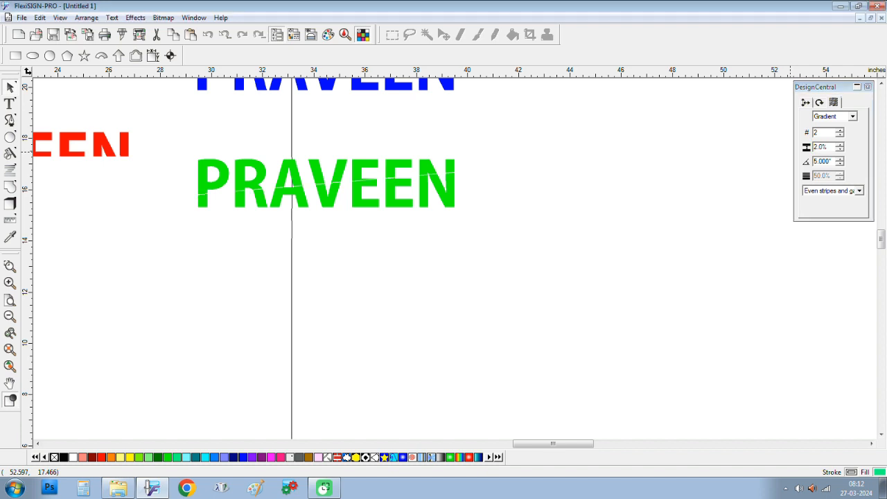
{"action": "left_click", "coordinate": [840, 145]}
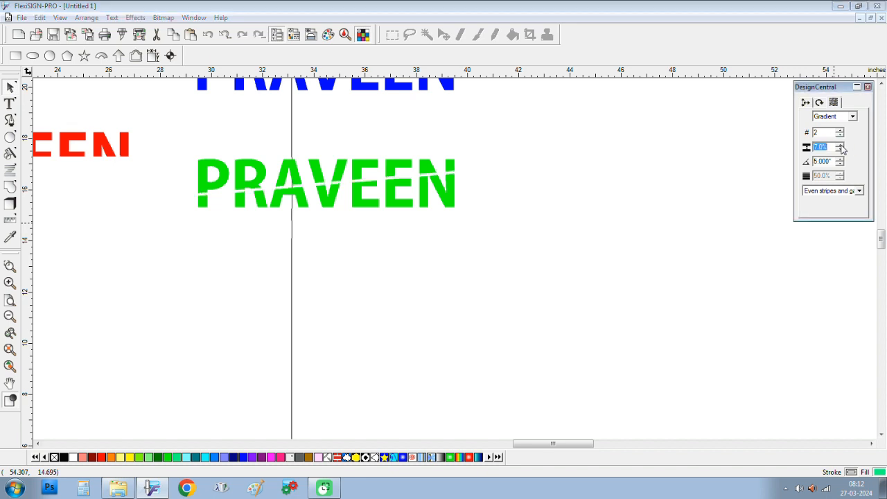
{"action": "left_click", "coordinate": [842, 150]}
{"action": "left_click", "coordinate": [841, 165]}
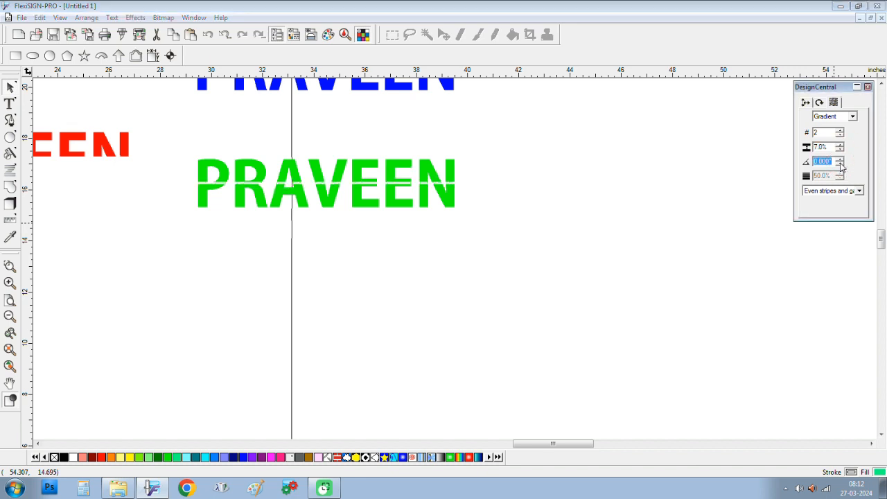
{"action": "left_click", "coordinate": [840, 159]}
{"action": "left_click", "coordinate": [840, 159]}
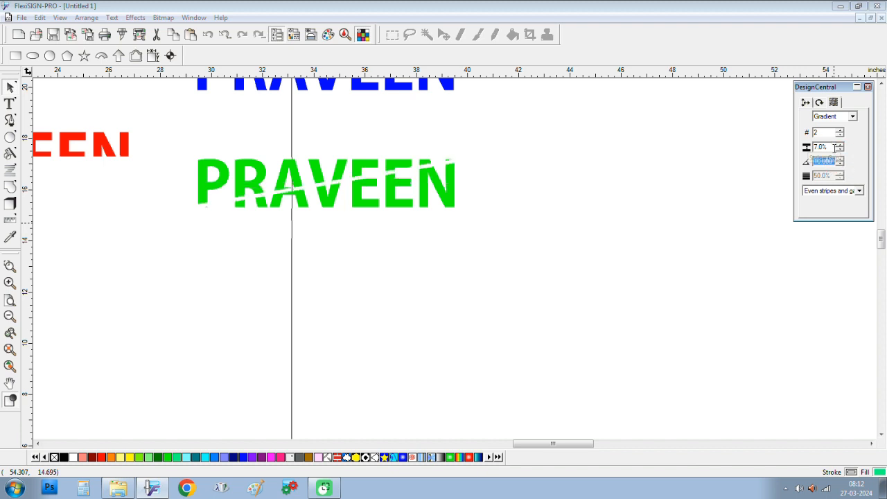
Step: Set the green PRAVEEN's stripe width to 0% and confirm it on the reselected text
{"action": "double_click", "coordinate": [821, 147]}
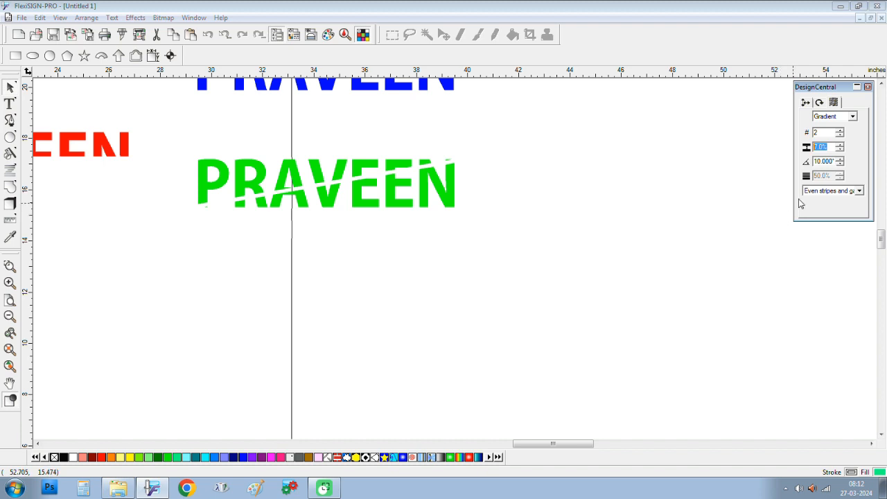
{"action": "type", "text": "0.0"}
{"action": "key", "text": "Return"}
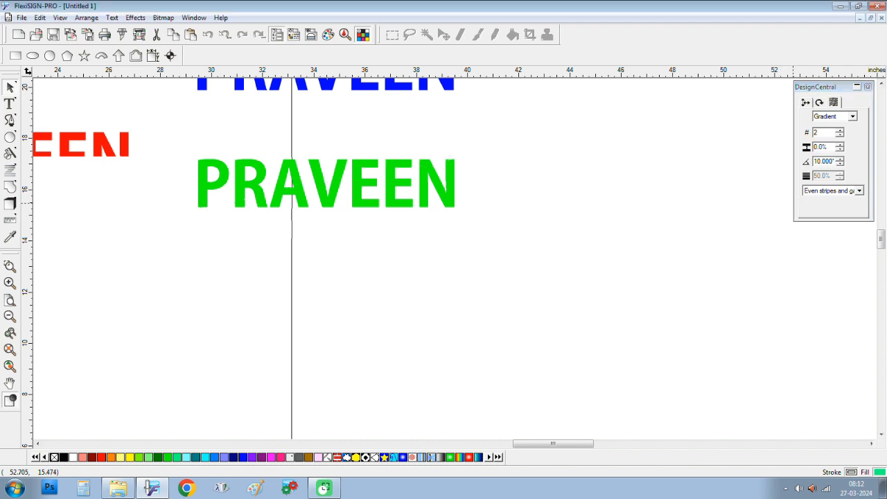
{"action": "left_click", "coordinate": [452, 186]}
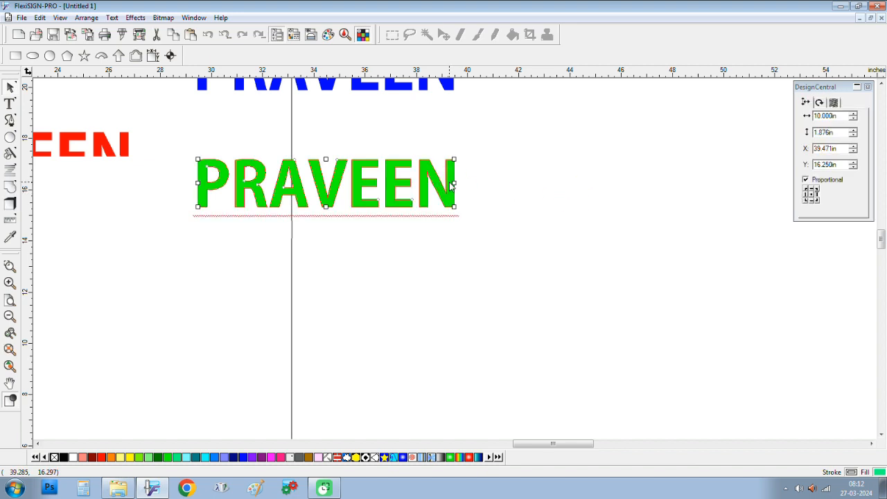
{"action": "left_click", "coordinate": [844, 104]}
{"action": "left_click", "coordinate": [838, 103]}
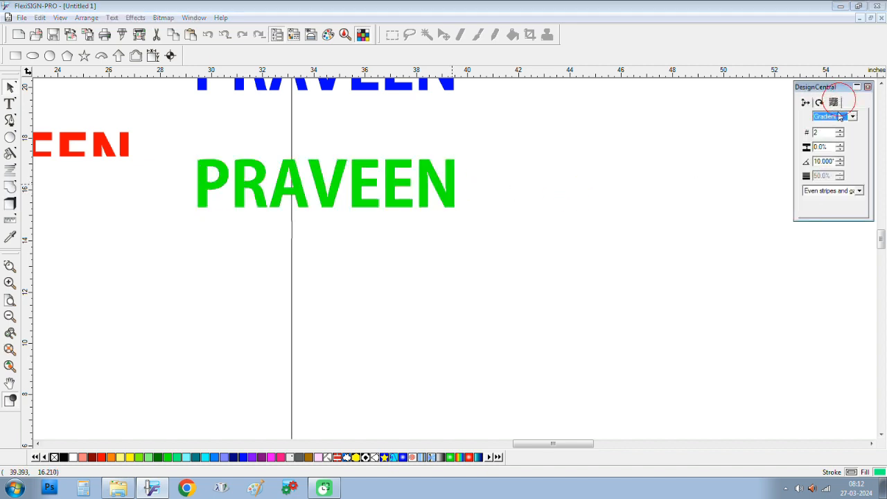
{"action": "left_click_drag", "start_coordinate": [829, 148], "coordinate": [798, 147]}
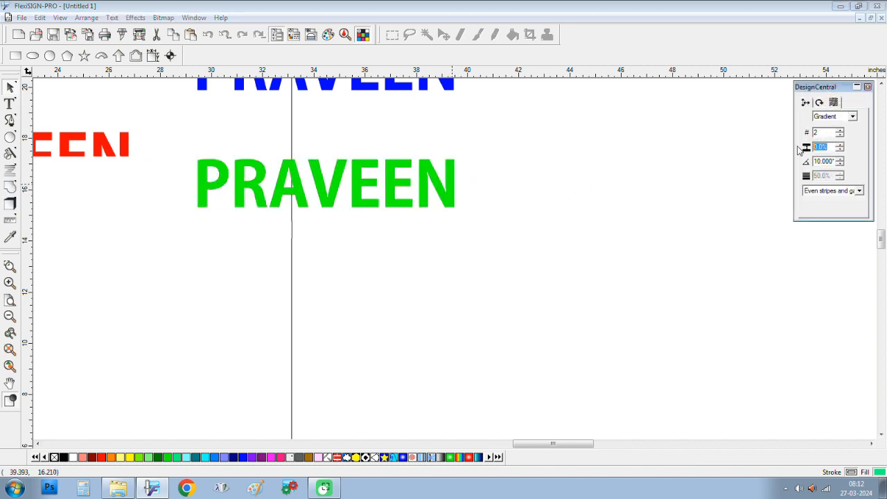
{"action": "type", "text": "0"}
{"action": "key", "text": "Return"}
{"action": "left_click", "coordinate": [542, 260]}
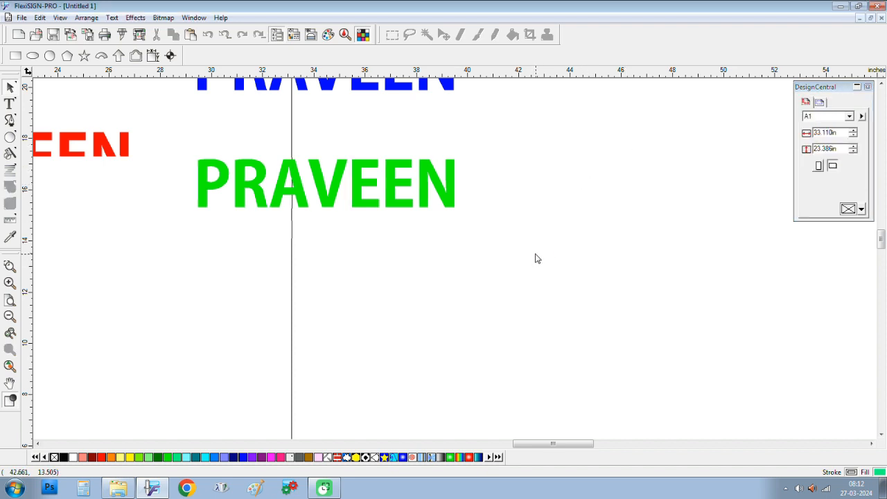
{"action": "left_click", "coordinate": [449, 190]}
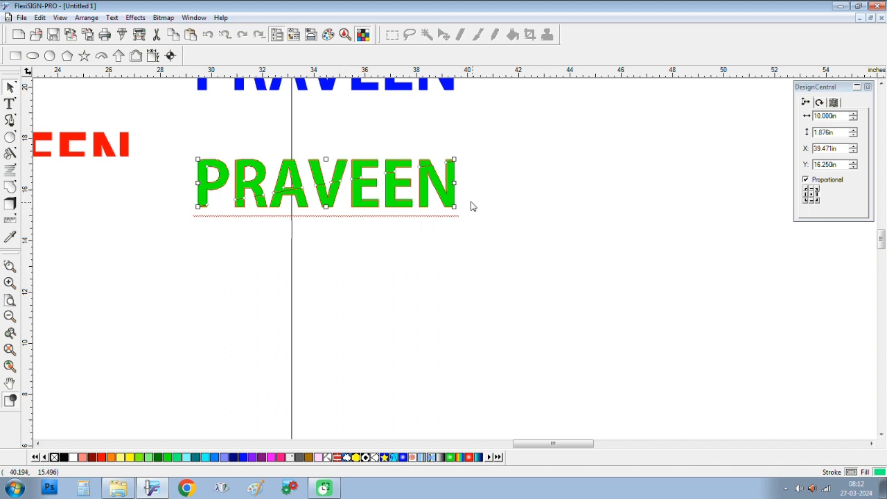
Step: Separate the green PRAVEEN's stripe and check each letter piece from N back to P
{"action": "right_click", "coordinate": [451, 193]}
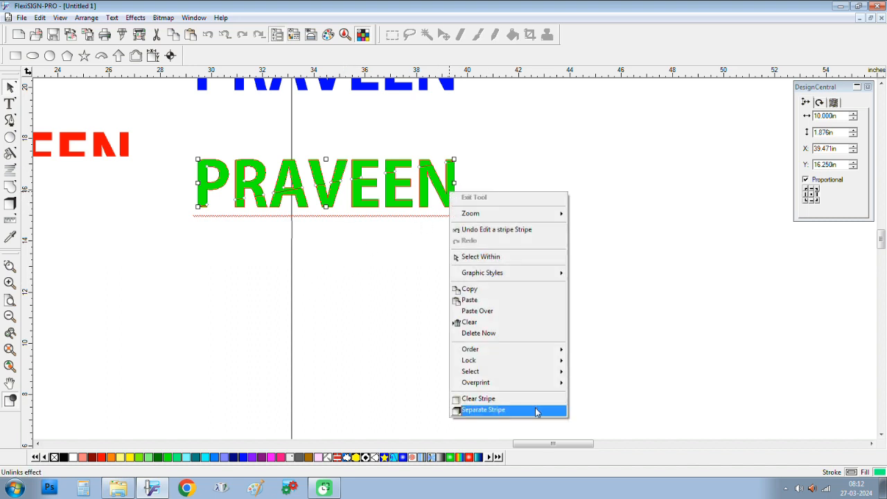
{"action": "left_click", "coordinate": [537, 410]}
{"action": "left_click", "coordinate": [452, 198]}
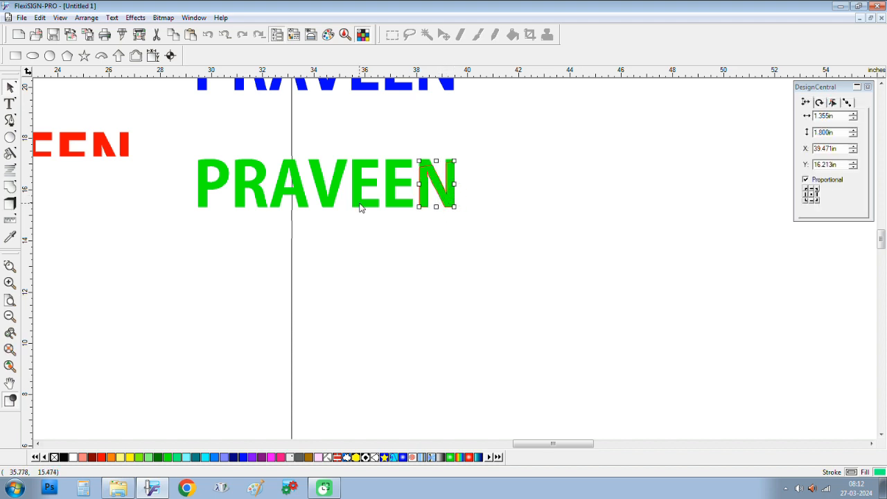
{"action": "left_click", "coordinate": [386, 205]}
{"action": "left_click", "coordinate": [353, 205]}
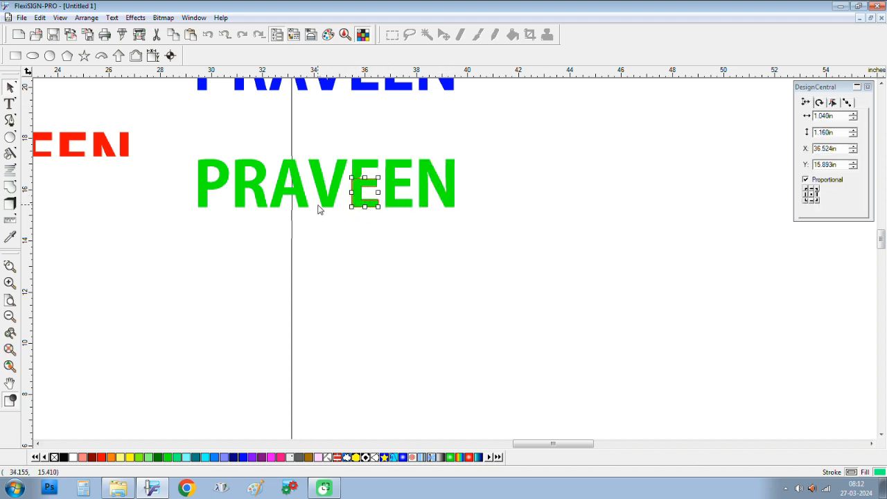
{"action": "left_click", "coordinate": [320, 207]}
{"action": "left_click", "coordinate": [302, 208]}
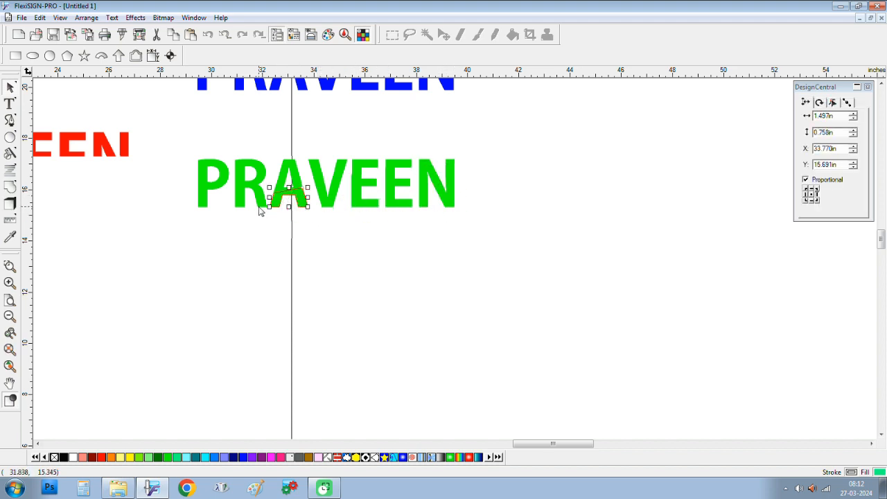
{"action": "left_click", "coordinate": [262, 203]}
{"action": "left_click", "coordinate": [238, 208]}
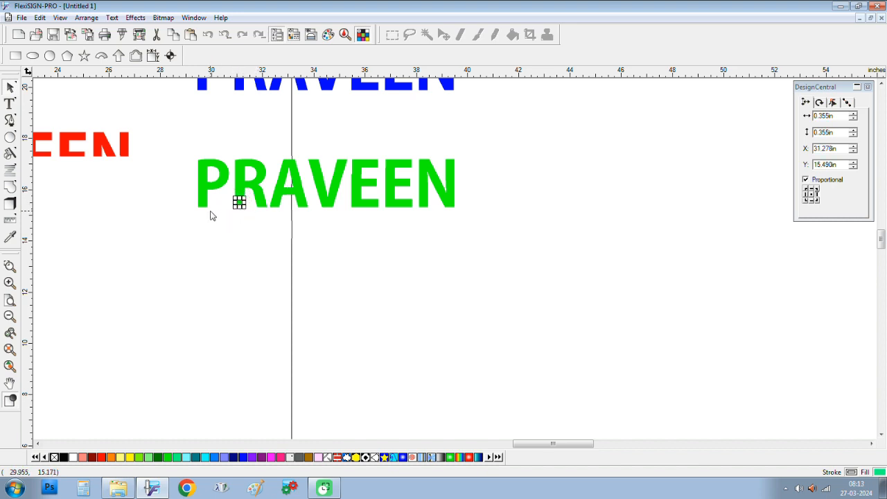
{"action": "left_click", "coordinate": [204, 208]}
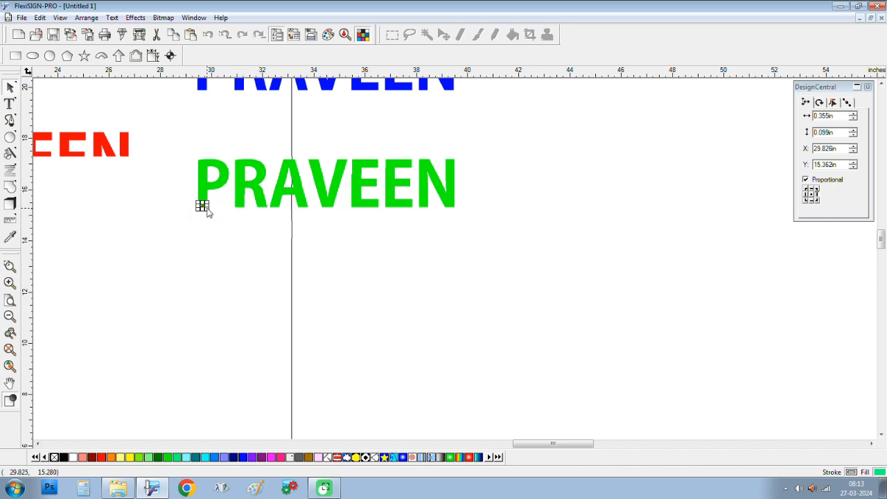
Step: Drag the lower stripe pieces of PRAVEEN downward, then undo that move
{"action": "left_click", "coordinate": [192, 218]}
{"action": "left_click_drag", "start_coordinate": [198, 215], "coordinate": [502, 207]}
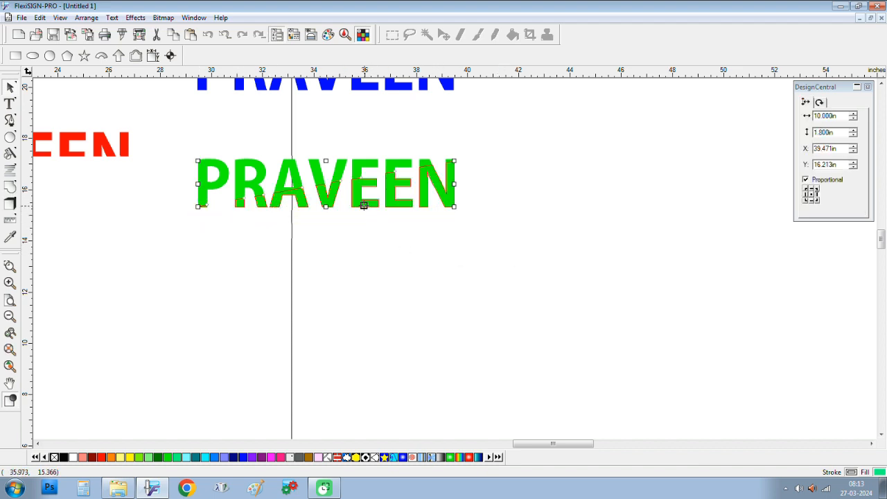
{"action": "left_click_drag", "start_coordinate": [363, 205], "coordinate": [364, 324]}
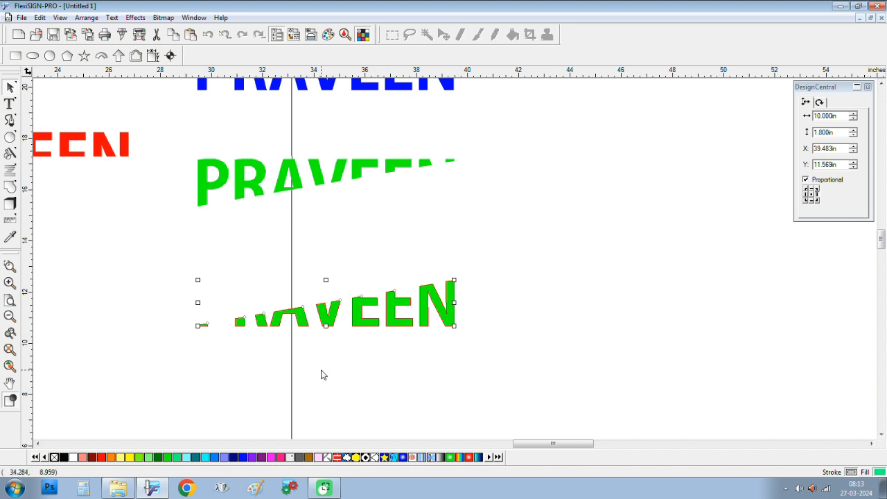
{"action": "key", "text": "ctrl+z"}
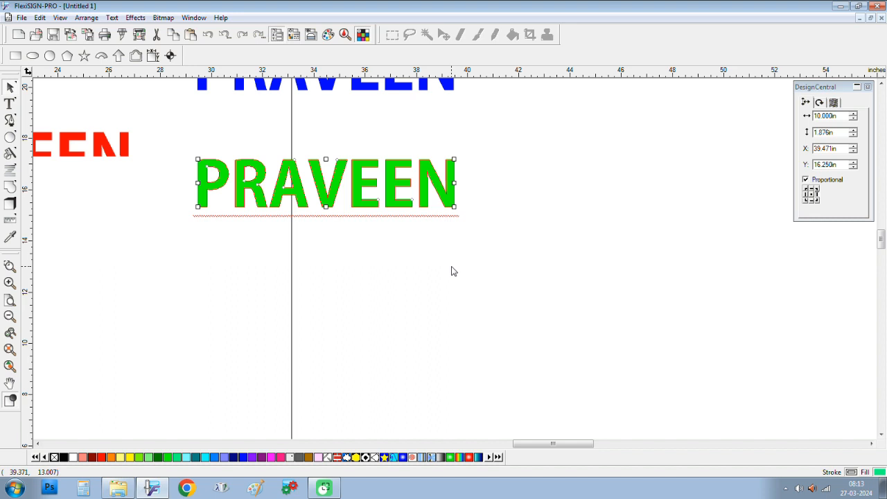
Step: Move the whole green PRAVEEN right to about X 42.826 in, Y 16.056 in
{"action": "left_click", "coordinate": [418, 245]}
{"action": "left_click", "coordinate": [401, 203]}
{"action": "left_click_drag", "start_coordinate": [402, 203], "coordinate": [522, 179]}
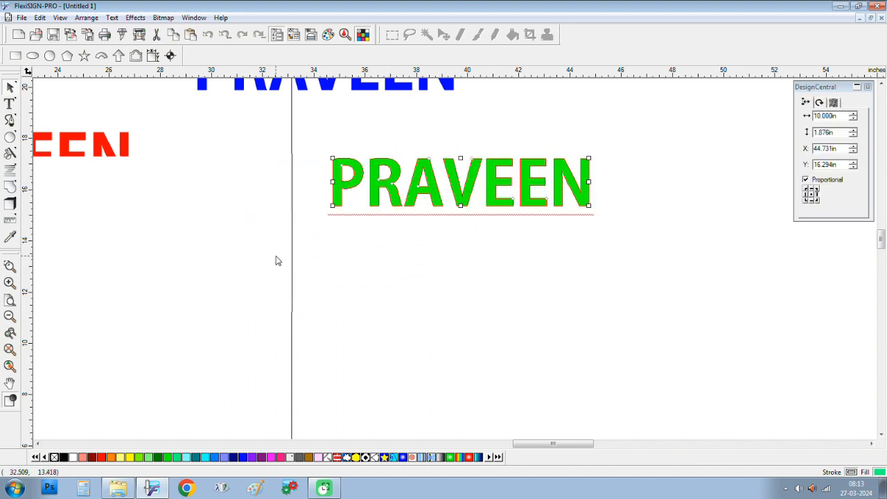
{"action": "scroll", "coordinate": [293, 255], "scroll_direction": "down", "scroll_amount": 1}
{"action": "scroll", "coordinate": [292, 255], "scroll_direction": "up", "scroll_amount": 1}
{"action": "left_click_drag", "start_coordinate": [386, 183], "coordinate": [355, 226]}
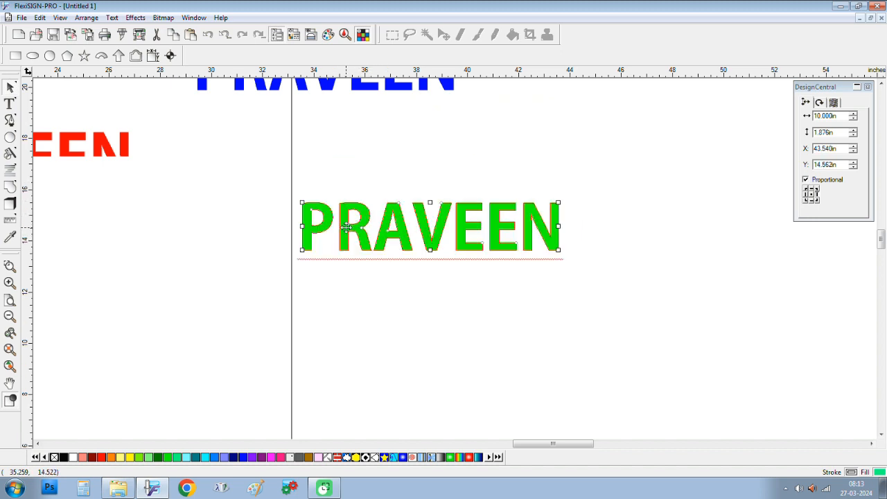
{"action": "left_click_drag", "start_coordinate": [345, 227], "coordinate": [327, 188]}
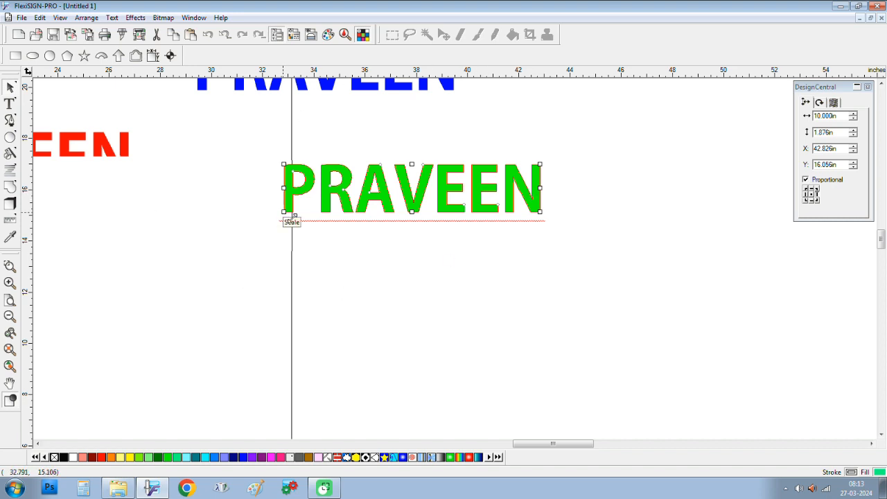
{"action": "left_click", "coordinate": [135, 17]}
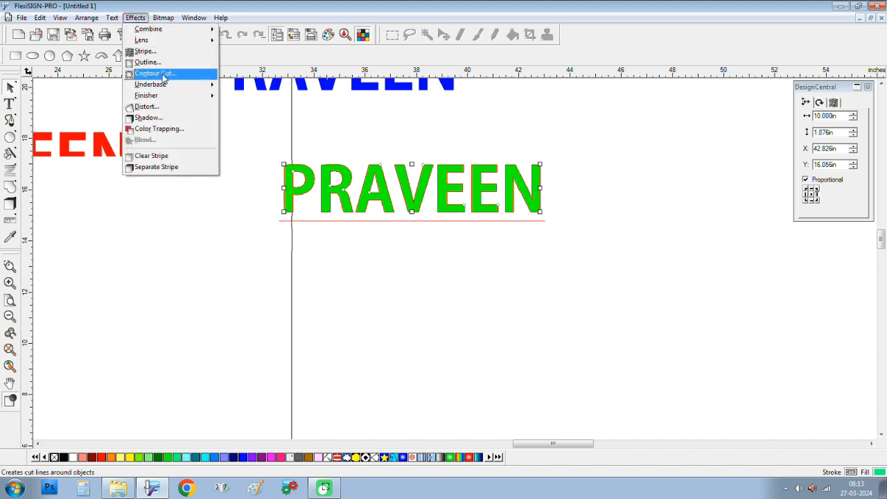
Step: Convert the green PRAVEEN to lower case, then Title Case, and shift it right and down
{"action": "mouse_move", "coordinate": [111, 18]}
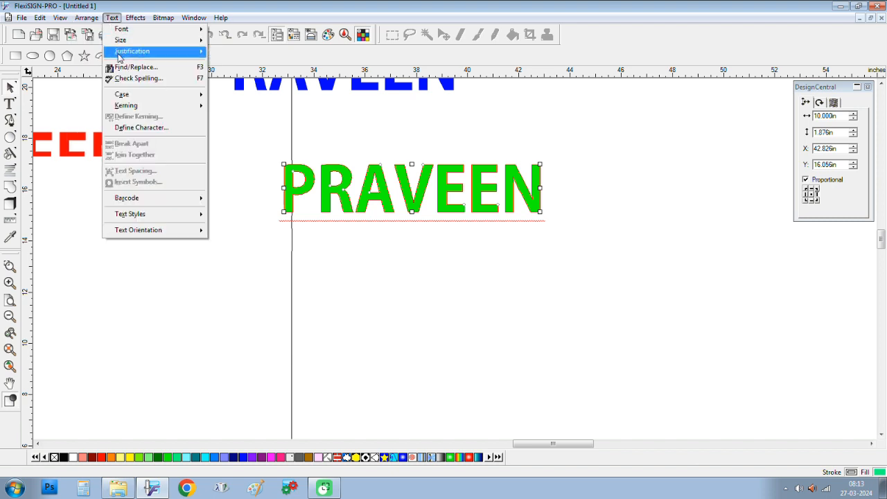
{"action": "mouse_move", "coordinate": [138, 94]}
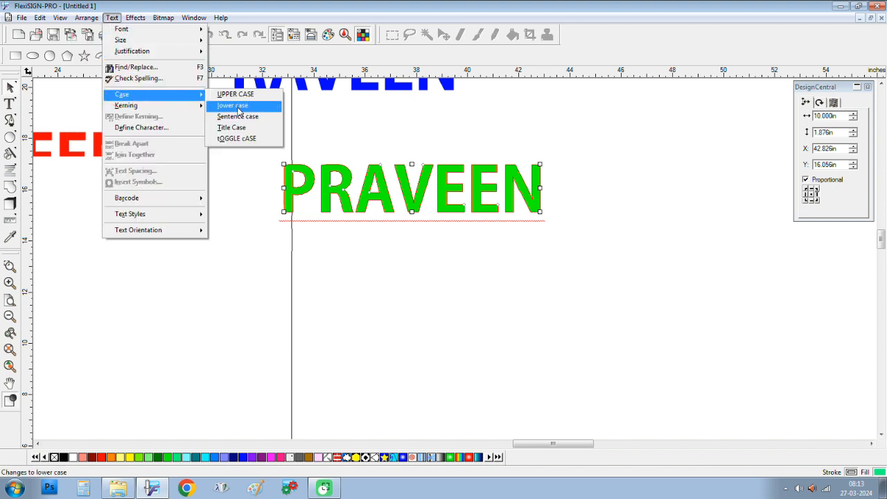
{"action": "left_click", "coordinate": [238, 107]}
{"action": "left_click", "coordinate": [163, 18]}
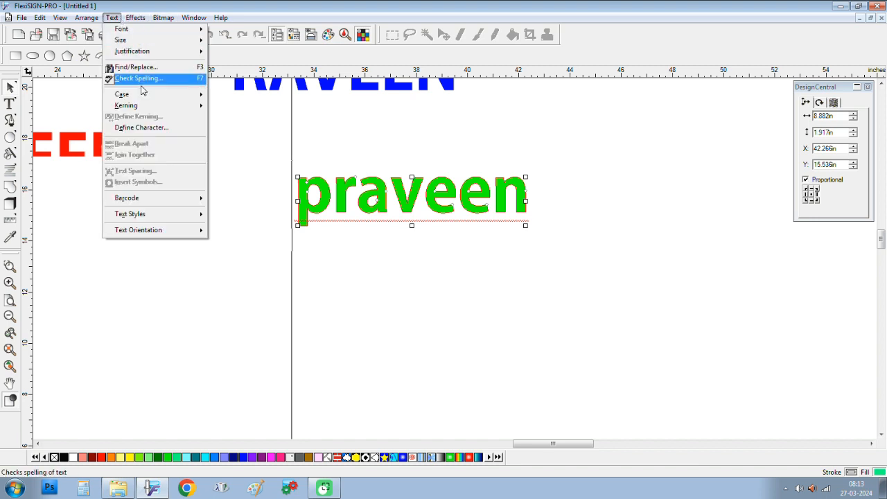
{"action": "left_click", "coordinate": [146, 95]}
{"action": "left_click", "coordinate": [253, 127]}
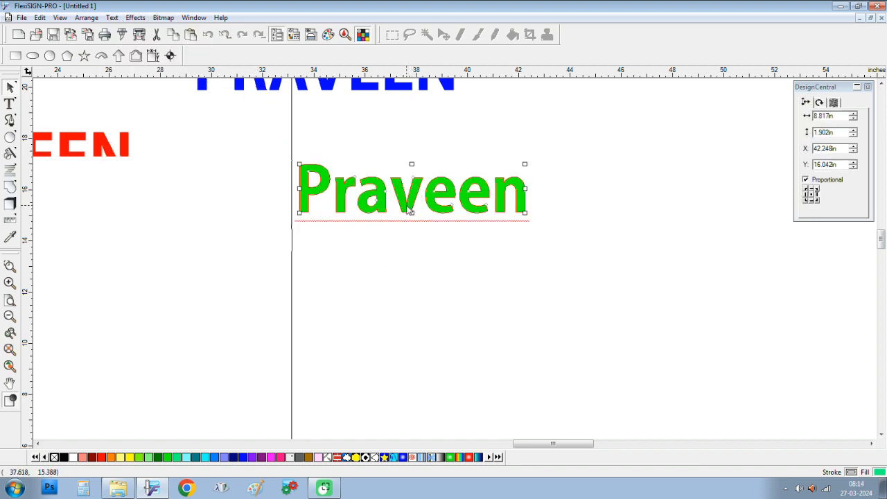
{"action": "left_click_drag", "start_coordinate": [404, 195], "coordinate": [458, 221]}
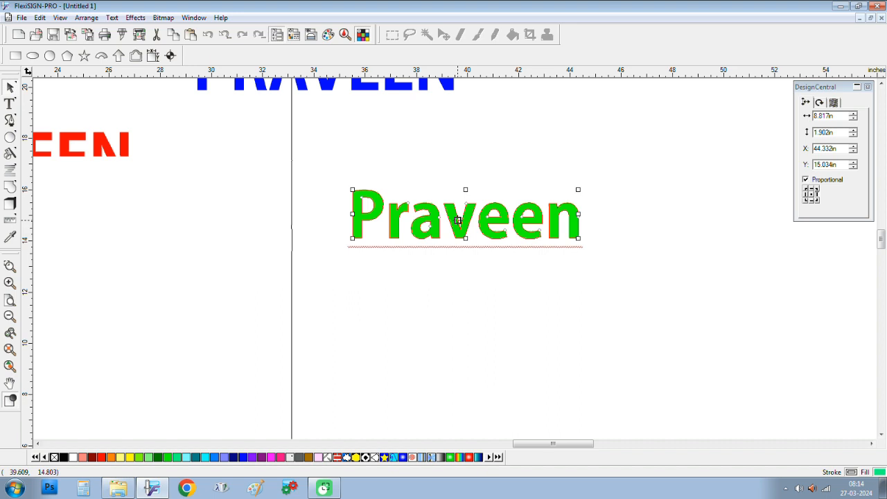
Step: Drop a duplicate Praveen lower left and delete everything but its P
{"action": "left_click_drag", "start_coordinate": [458, 221], "coordinate": [300, 271]}
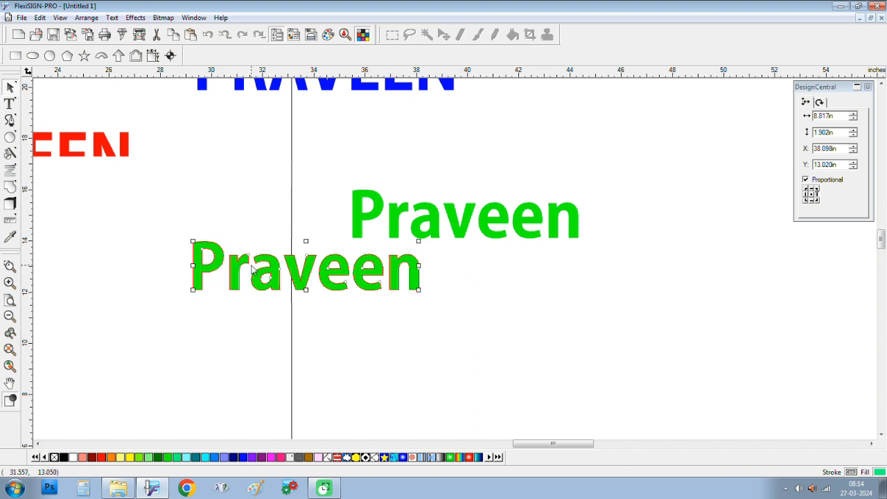
{"action": "left_click_drag", "start_coordinate": [233, 246], "coordinate": [436, 344]}
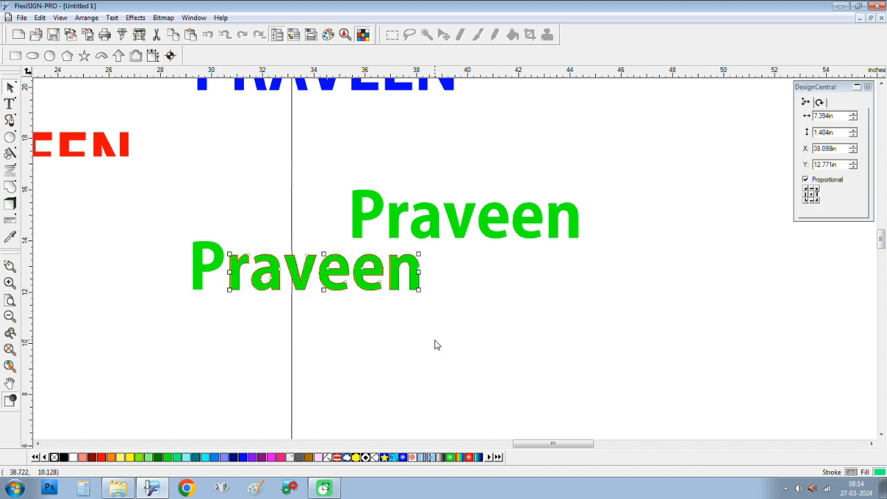
{"action": "key", "text": "Delete"}
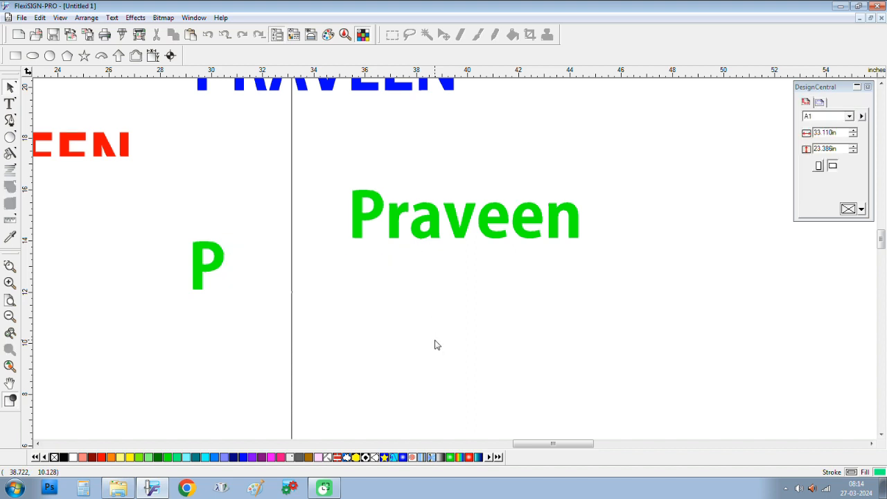
Step: Place the lone P over Praveen's first letter and colour it red
{"action": "left_click", "coordinate": [174, 209]}
{"action": "left_click_drag", "start_coordinate": [173, 218], "coordinate": [247, 297]}
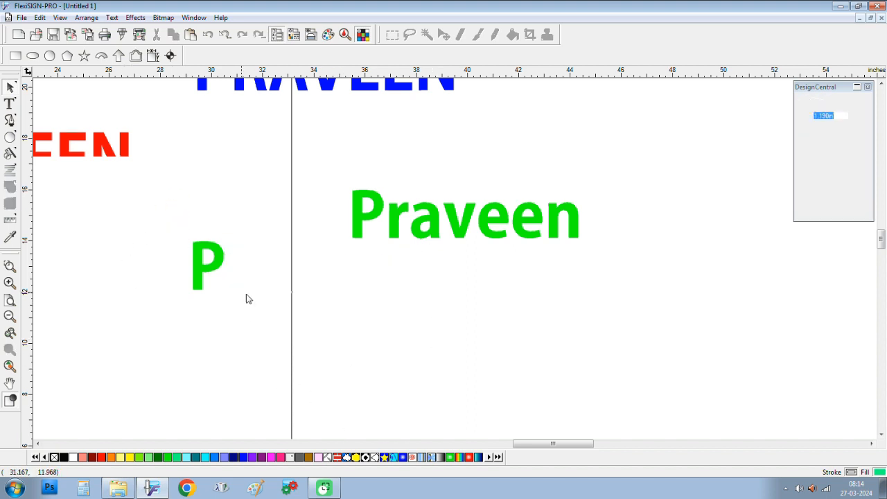
{"action": "left_click_drag", "start_coordinate": [215, 262], "coordinate": [372, 206]}
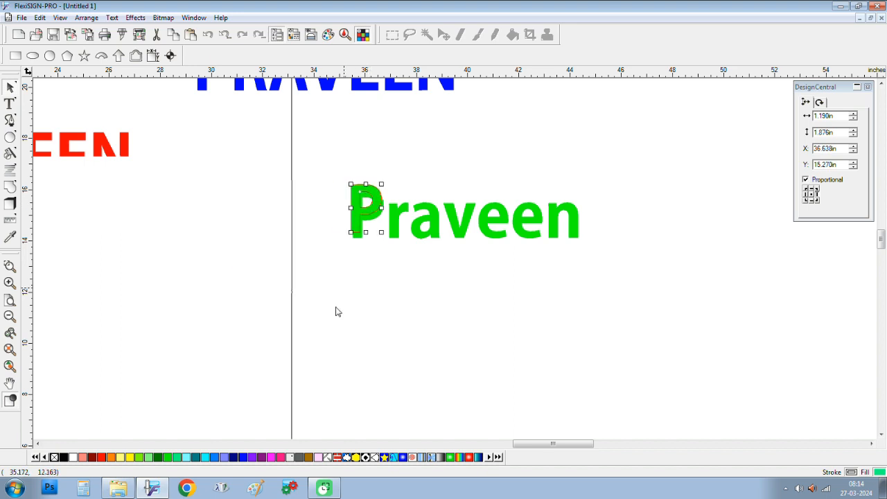
{"action": "left_click", "coordinate": [100, 457]}
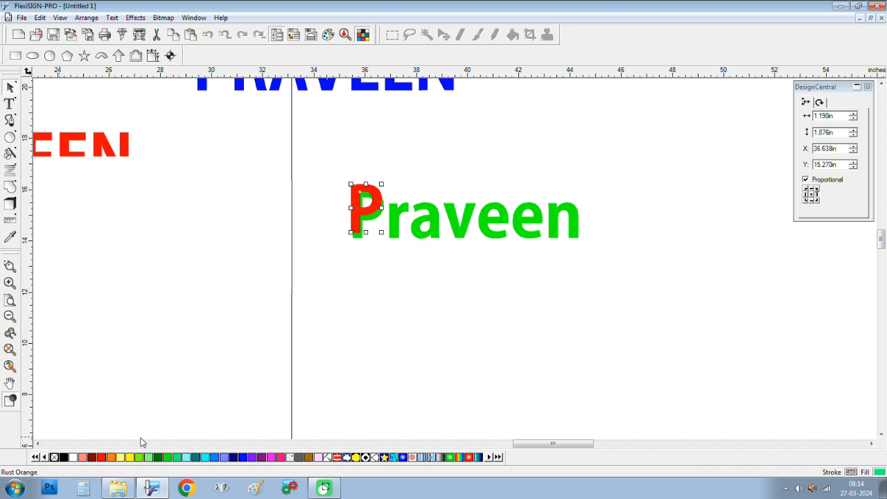
{"action": "left_click", "coordinate": [395, 340]}
Step: Nudge the red P slightly, then move it far left, off Praveen
{"action": "scroll", "coordinate": [432, 272], "scroll_direction": "up", "scroll_amount": 3}
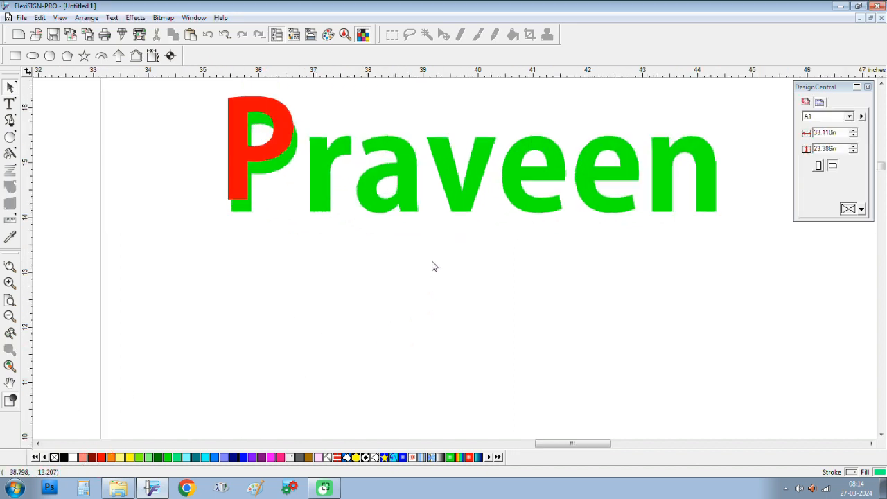
{"action": "scroll", "coordinate": [432, 266], "scroll_direction": "up", "scroll_amount": 1}
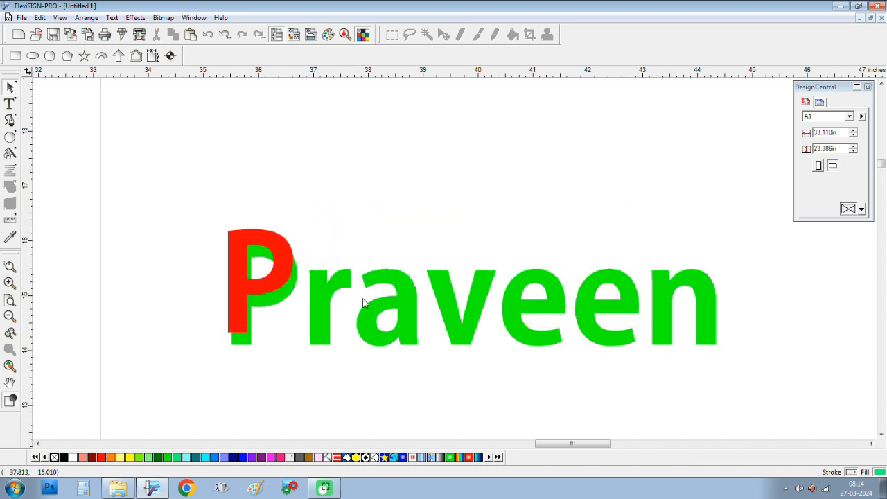
{"action": "scroll", "coordinate": [335, 265], "scroll_direction": "up", "scroll_amount": 3}
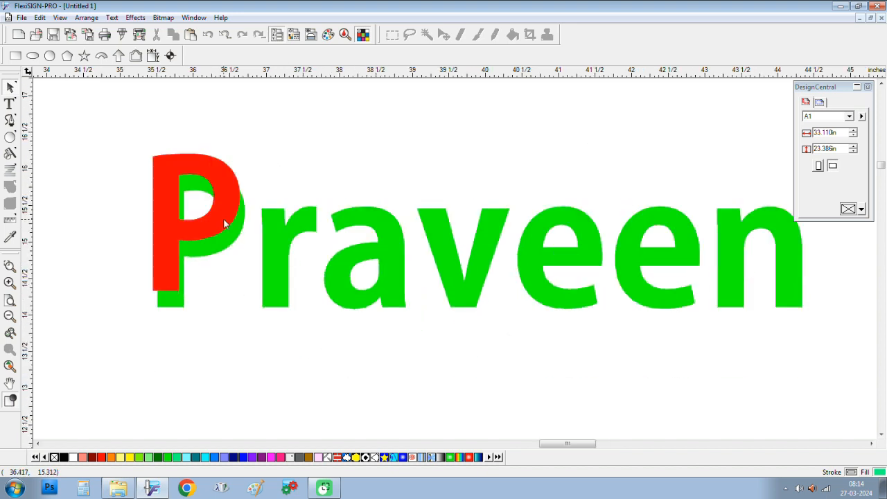
{"action": "left_click", "coordinate": [224, 222]}
{"action": "left_click_drag", "start_coordinate": [224, 222], "coordinate": [223, 219]}
{"action": "key", "text": "Left"}
{"action": "key", "text": "Down"}
{"action": "key", "text": "Left"}
{"action": "key", "text": "Left"}
{"action": "key", "text": "Left"}
{"action": "key", "text": "Left"}
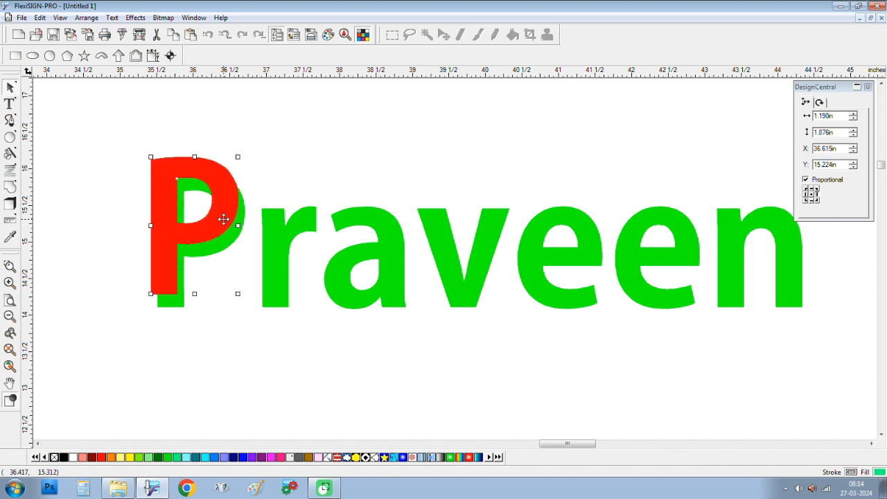
{"action": "key", "text": "Down"}
{"action": "key", "text": "Down"}
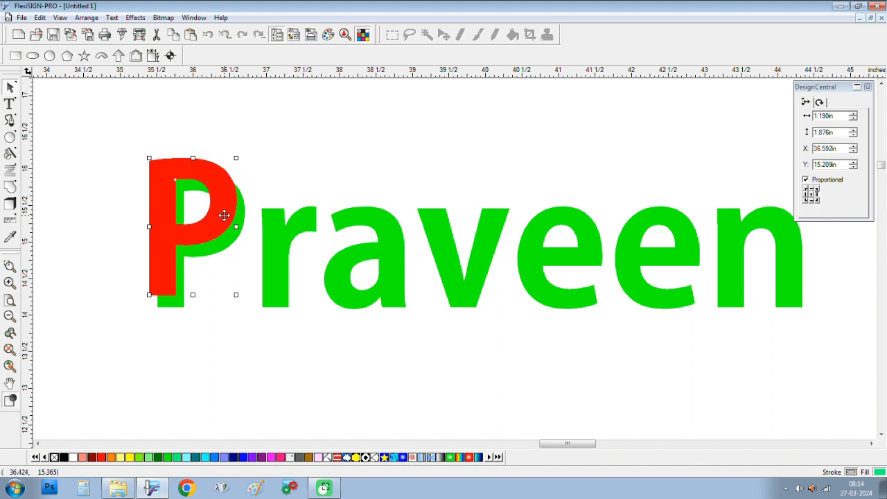
{"action": "scroll", "coordinate": [287, 274], "scroll_direction": "down", "scroll_amount": 3}
{"action": "scroll", "coordinate": [287, 273], "scroll_direction": "up", "scroll_amount": 2}
{"action": "scroll", "coordinate": [289, 276], "scroll_direction": "down", "scroll_amount": 1}
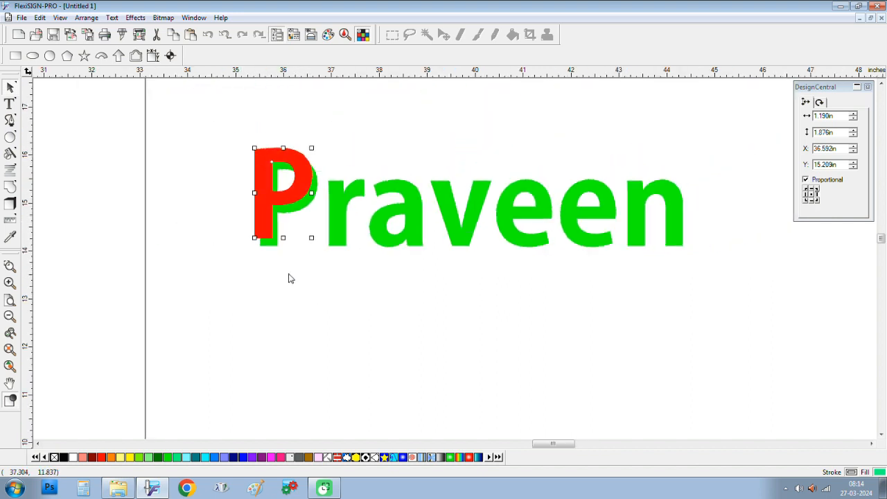
{"action": "scroll", "coordinate": [291, 273], "scroll_direction": "down", "scroll_amount": 2}
{"action": "left_click_drag", "start_coordinate": [334, 206], "coordinate": [104, 245]}
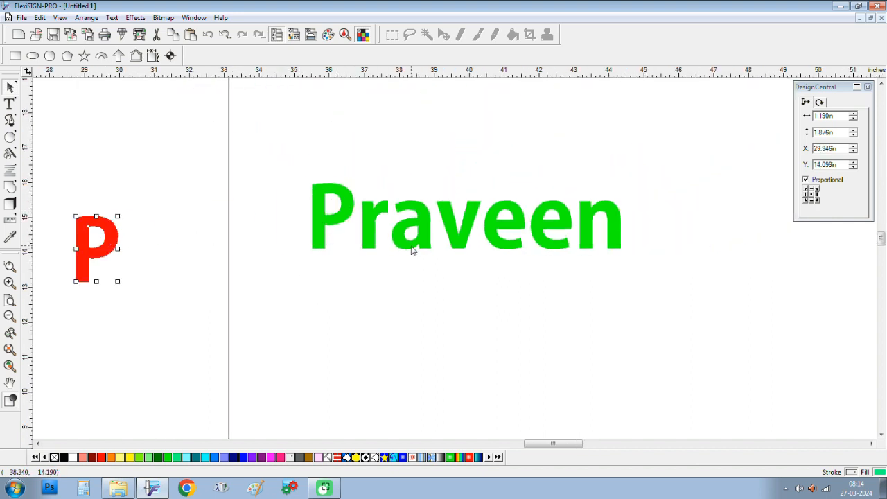
Step: Reposition the green Praveen to X 41.412 in, Y 15.589 in
{"action": "left_click", "coordinate": [368, 235]}
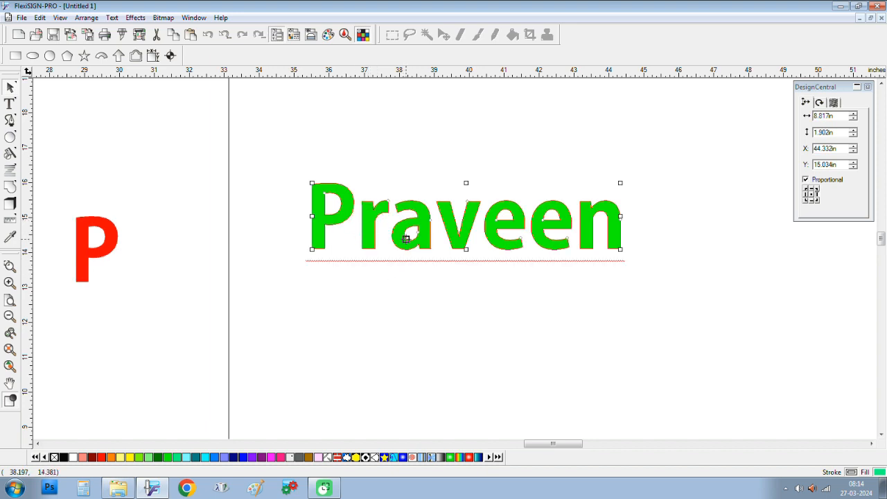
{"action": "left_click_drag", "start_coordinate": [406, 233], "coordinate": [277, 175]}
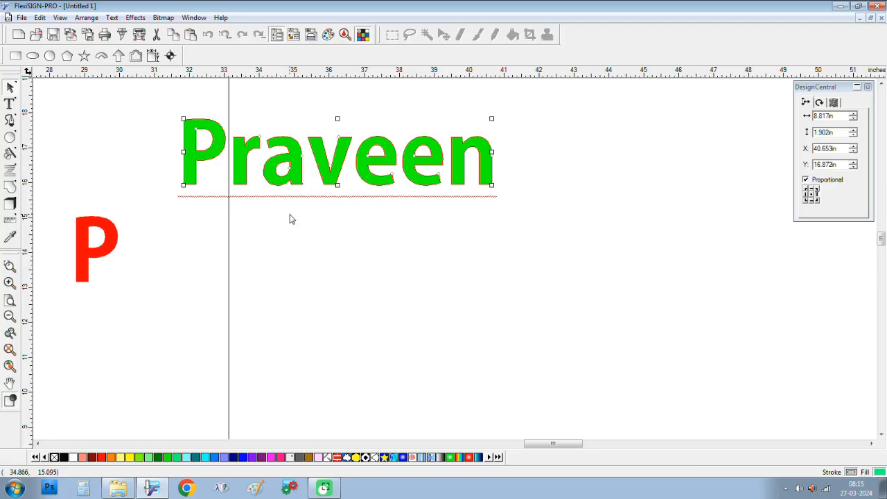
{"action": "left_click_drag", "start_coordinate": [323, 176], "coordinate": [353, 217]}
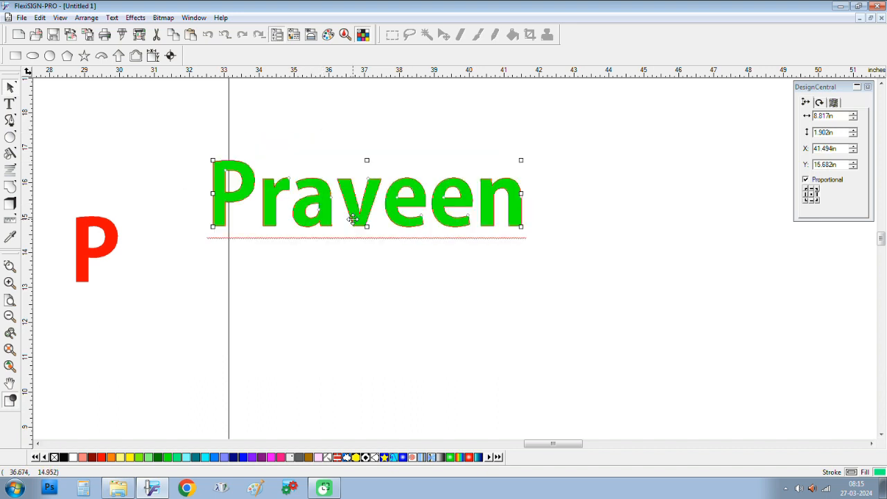
{"action": "mouse_move", "coordinate": [353, 218]}
{"action": "left_mouse_down"}
{"action": "mouse_move", "coordinate": [341, 202]}
{"action": "mouse_move", "coordinate": [356, 217]}
{"action": "left_mouse_up"}
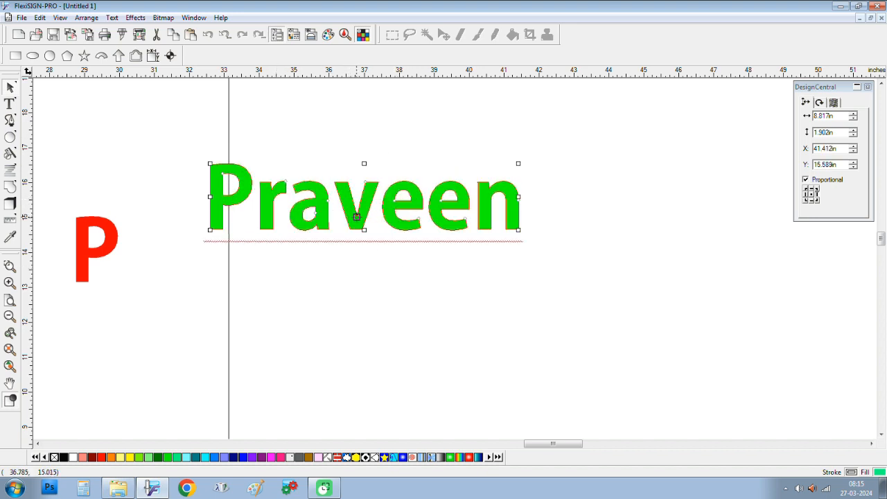
{"action": "left_click", "coordinate": [135, 18]}
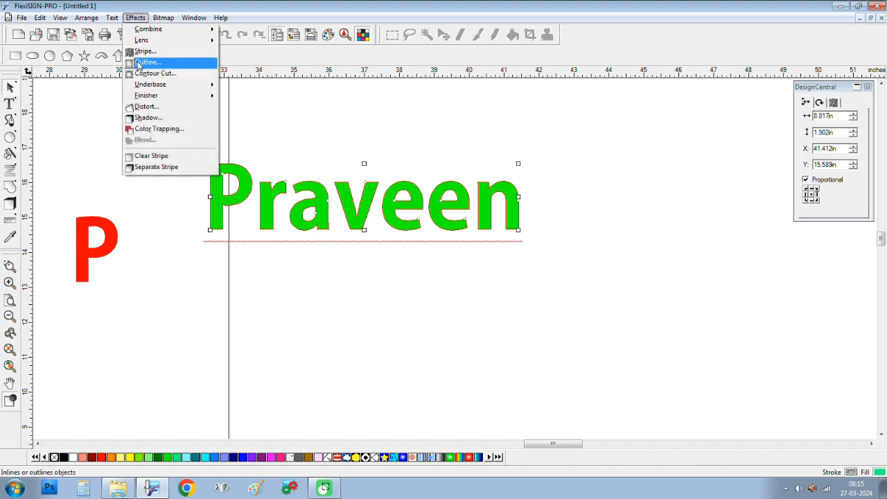
Step: Select the green Praveen, start an Outline effect, then cancel its preview
{"action": "left_click", "coordinate": [361, 104]}
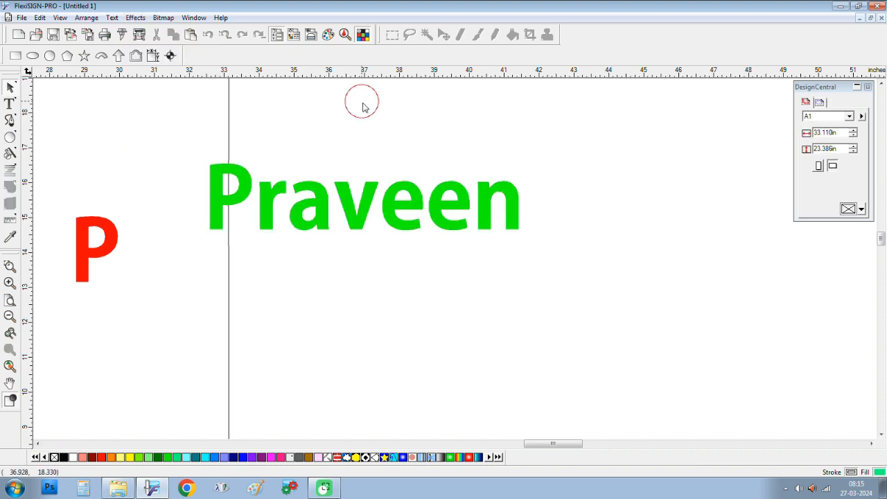
{"action": "left_click", "coordinate": [367, 224]}
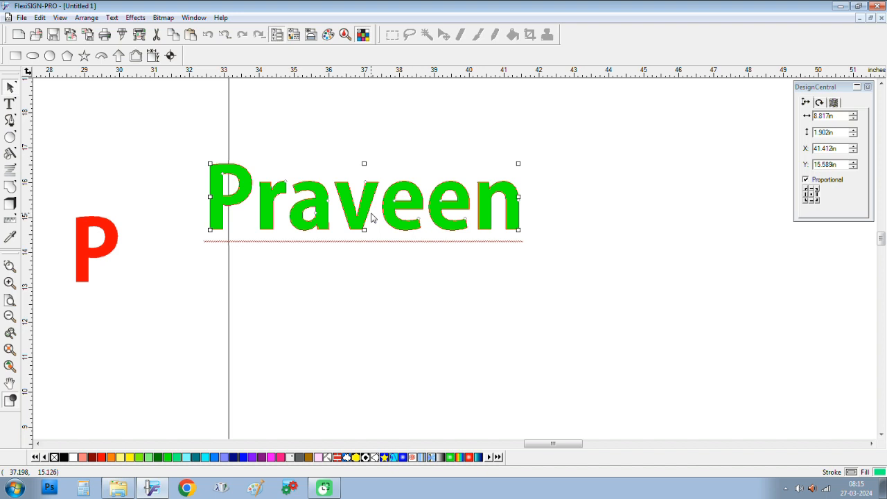
{"action": "left_click", "coordinate": [388, 167]}
{"action": "left_click", "coordinate": [368, 195]}
{"action": "left_click", "coordinate": [135, 18]}
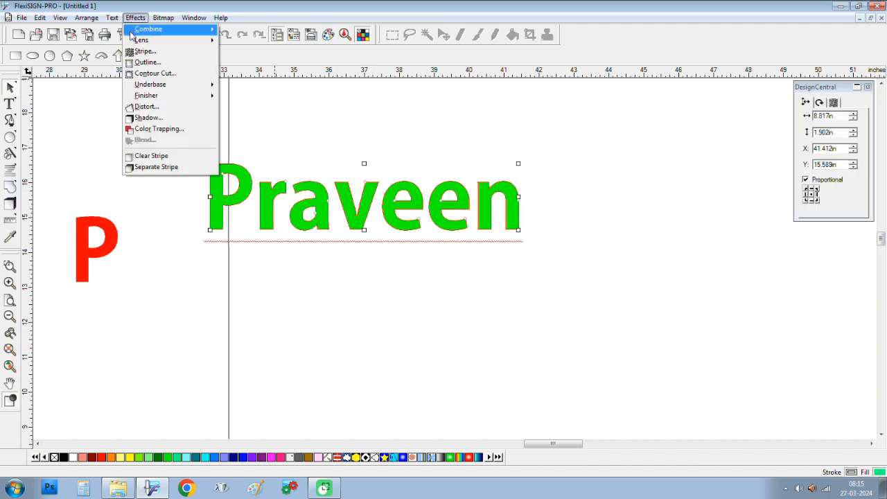
{"action": "left_click", "coordinate": [145, 64]}
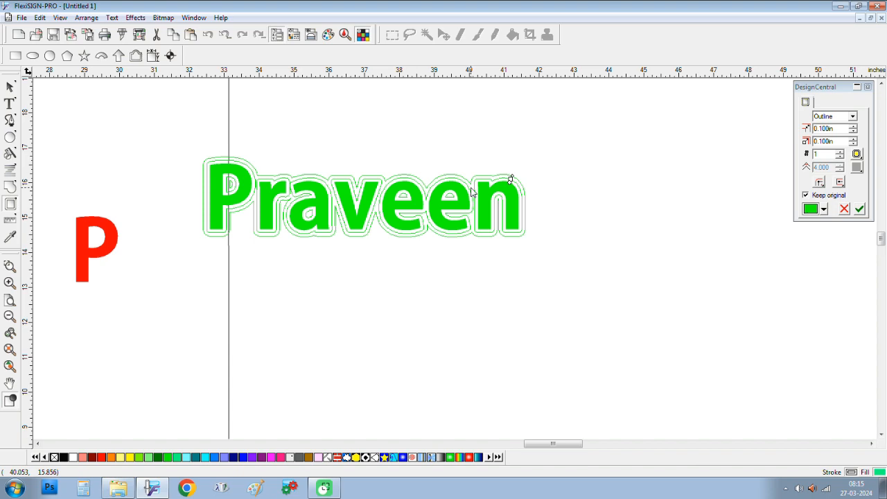
{"action": "scroll", "coordinate": [471, 192], "scroll_direction": "up", "scroll_amount": 5}
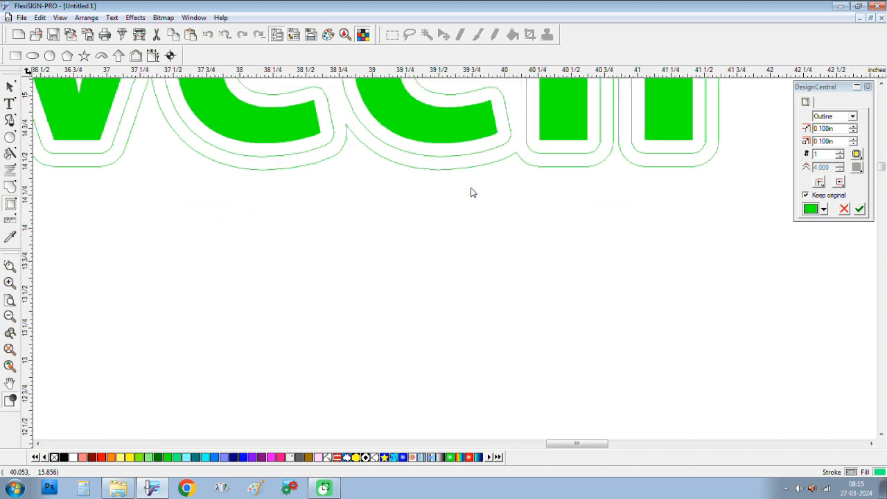
{"action": "key", "text": "Return"}
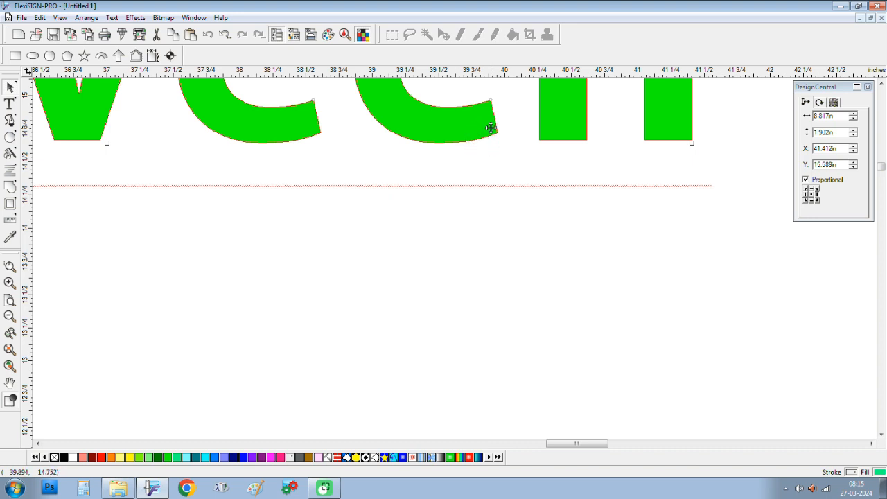
Step: Apply a green outline offset 0.100 in around Praveen, keeping the original lettering
{"action": "left_click", "coordinate": [454, 248]}
{"action": "left_click", "coordinate": [447, 112]}
{"action": "scroll", "coordinate": [463, 249], "scroll_direction": "down", "scroll_amount": 3}
{"action": "scroll", "coordinate": [459, 258], "scroll_direction": "down", "scroll_amount": 8}
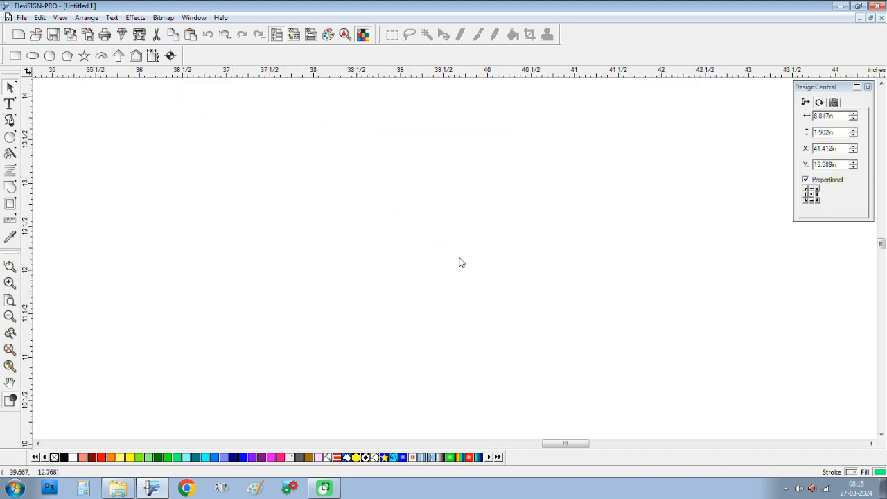
{"action": "scroll", "coordinate": [400, 141], "scroll_direction": "up", "scroll_amount": 1}
{"action": "scroll", "coordinate": [400, 145], "scroll_direction": "up", "scroll_amount": 2}
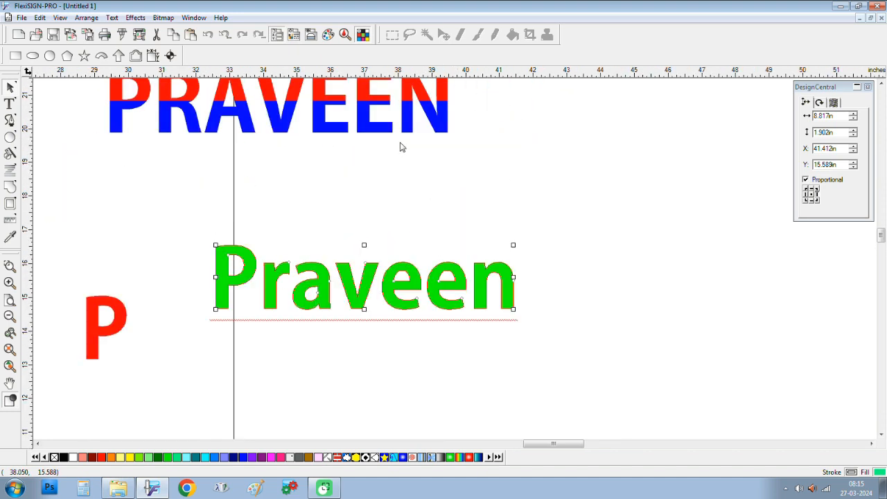
{"action": "left_click", "coordinate": [135, 17]}
{"action": "left_click", "coordinate": [148, 61]}
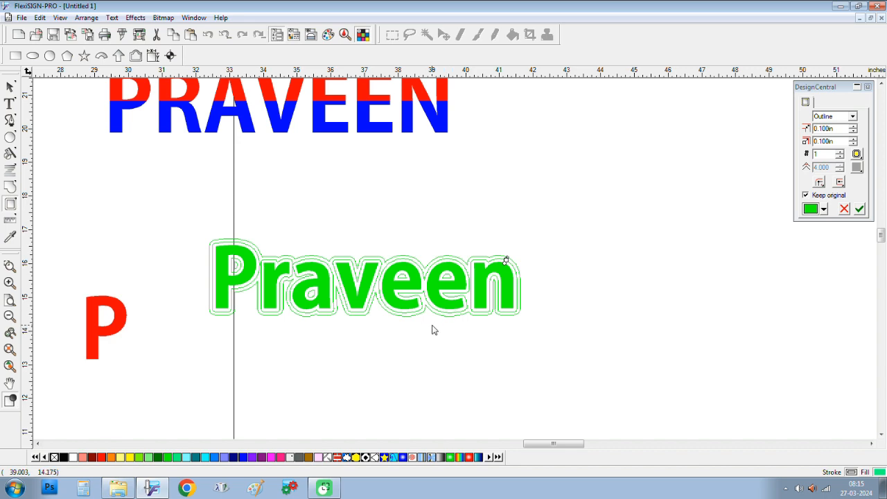
{"action": "scroll", "coordinate": [432, 330], "scroll_direction": "up", "scroll_amount": 1}
{"action": "scroll", "coordinate": [431, 330], "scroll_direction": "down", "scroll_amount": 3}
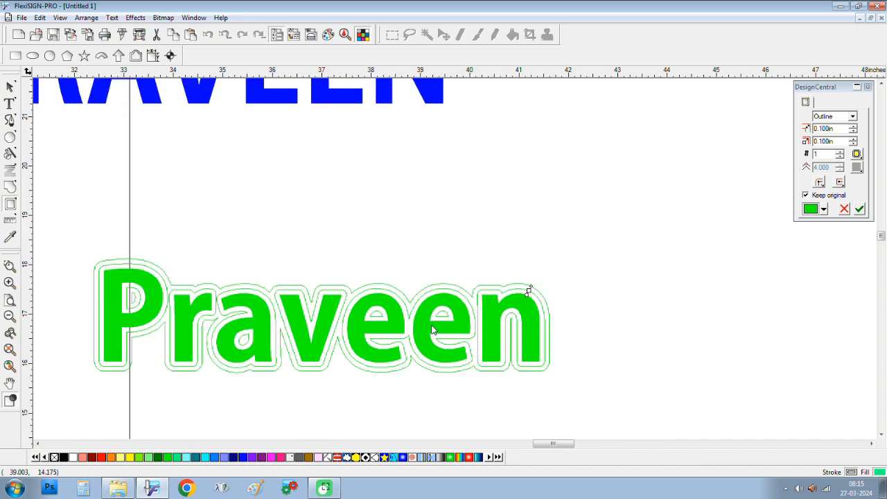
{"action": "scroll", "coordinate": [456, 267], "scroll_direction": "up", "scroll_amount": 1}
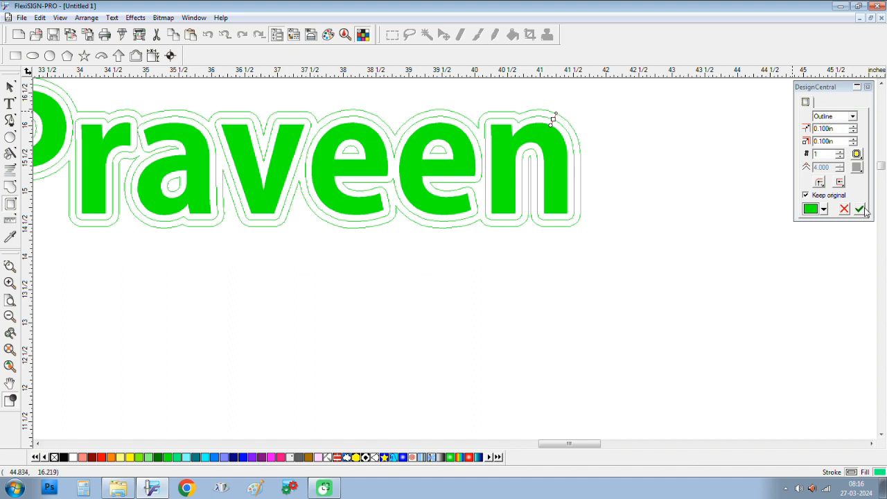
{"action": "left_click", "coordinate": [864, 210]}
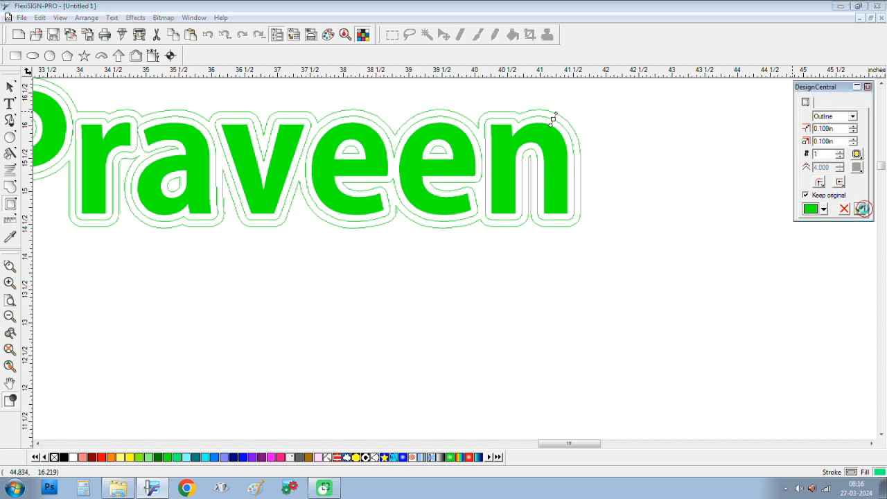
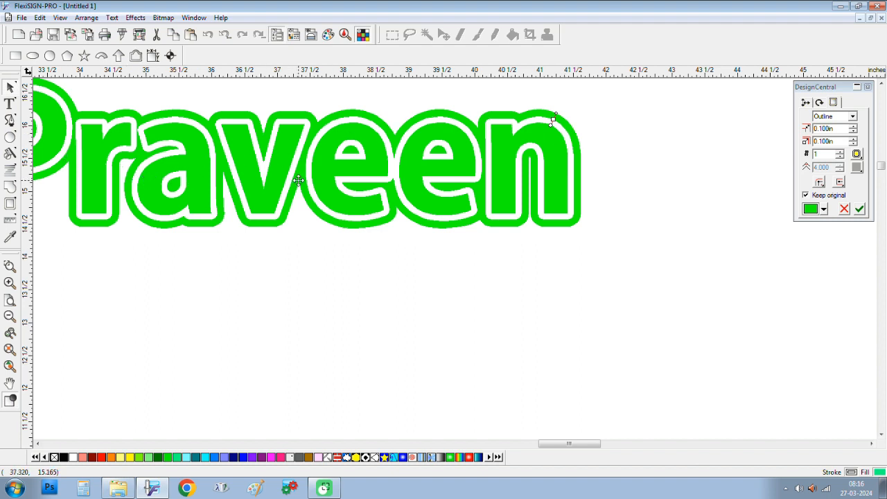
Step: Separate the outline from the green Praveen lettering
{"action": "scroll", "coordinate": [298, 180], "scroll_direction": "down", "scroll_amount": 1}
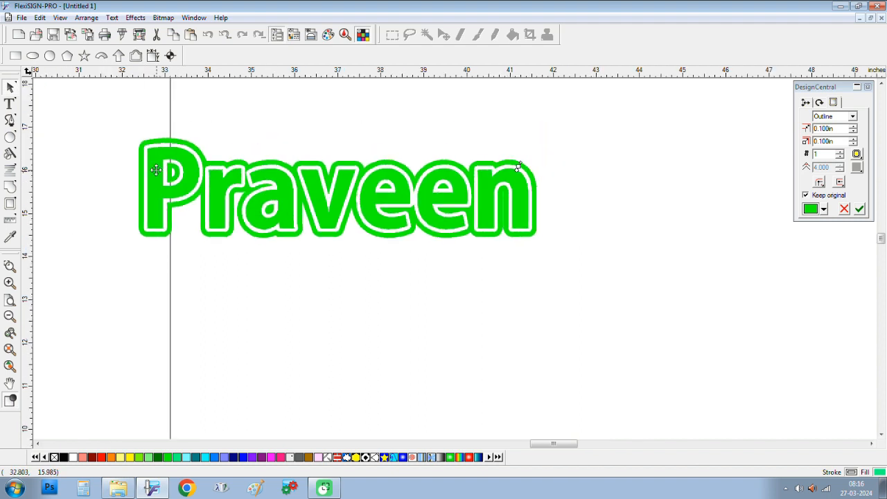
{"action": "left_click", "coordinate": [124, 135]}
{"action": "left_click_drag", "start_coordinate": [116, 126], "coordinate": [562, 267]}
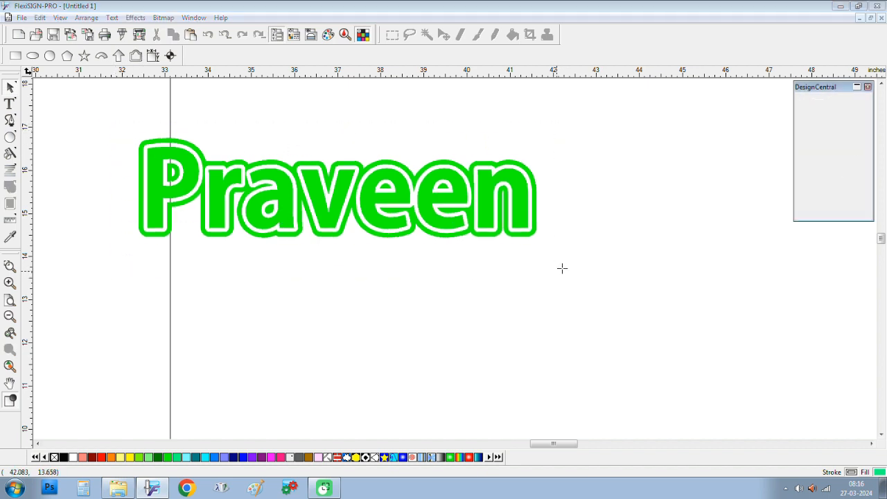
{"action": "right_click", "coordinate": [517, 202]}
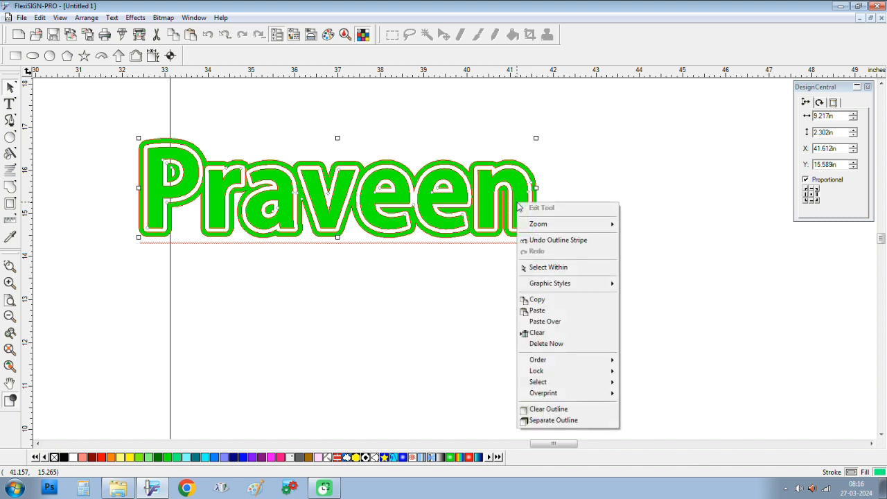
{"action": "left_click", "coordinate": [558, 421]}
Step: Colour the separated outline red and reselect the inner green Praveen text
{"action": "left_click", "coordinate": [560, 287]}
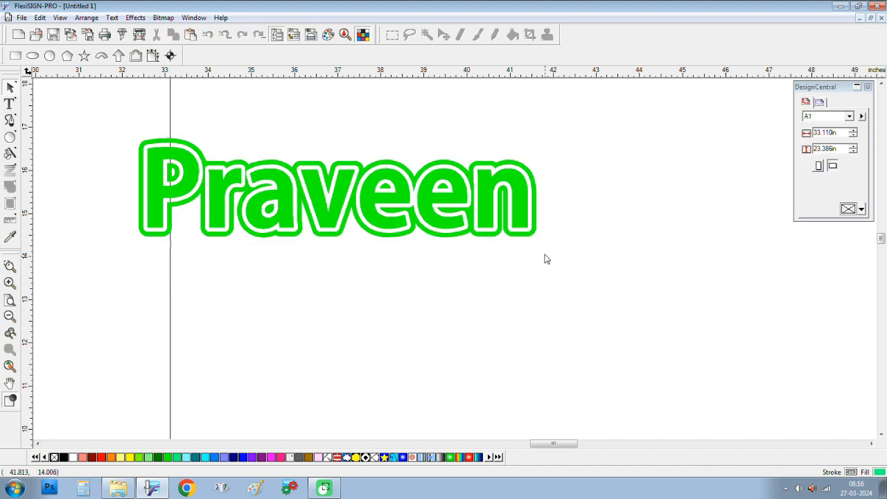
{"action": "left_click", "coordinate": [535, 236]}
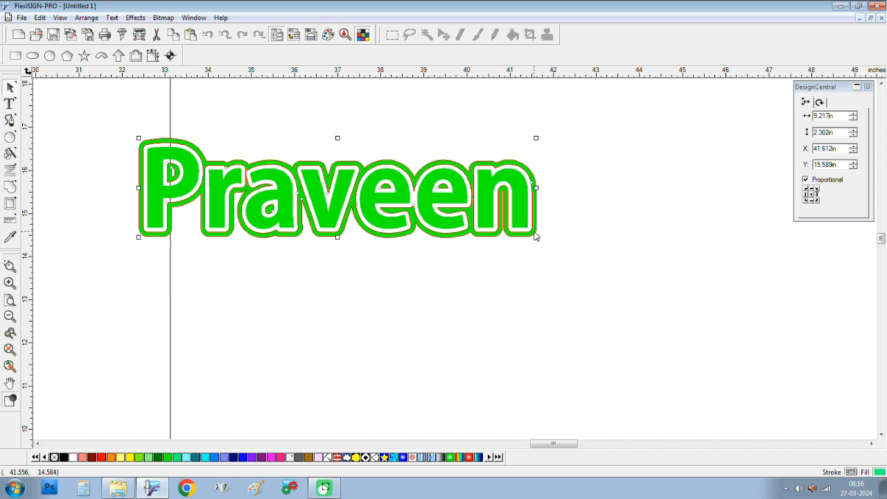
{"action": "left_click", "coordinate": [102, 461]}
{"action": "left_click", "coordinate": [559, 311]}
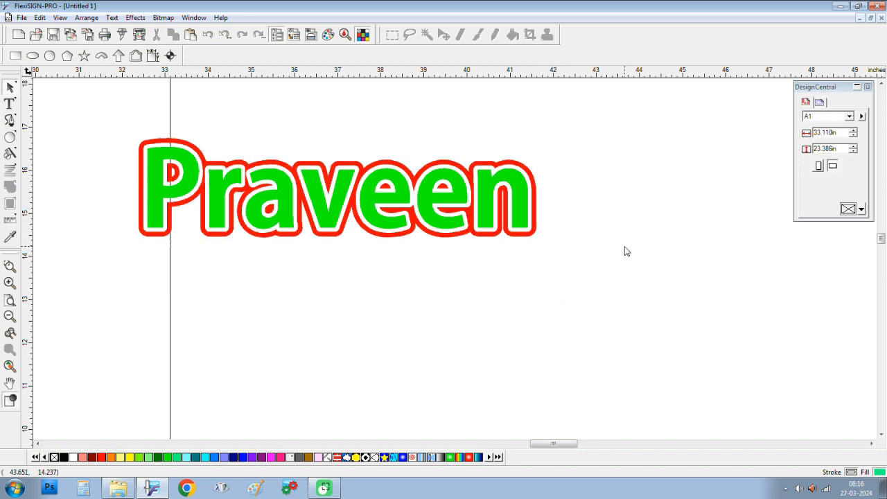
{"action": "left_click", "coordinate": [532, 192]}
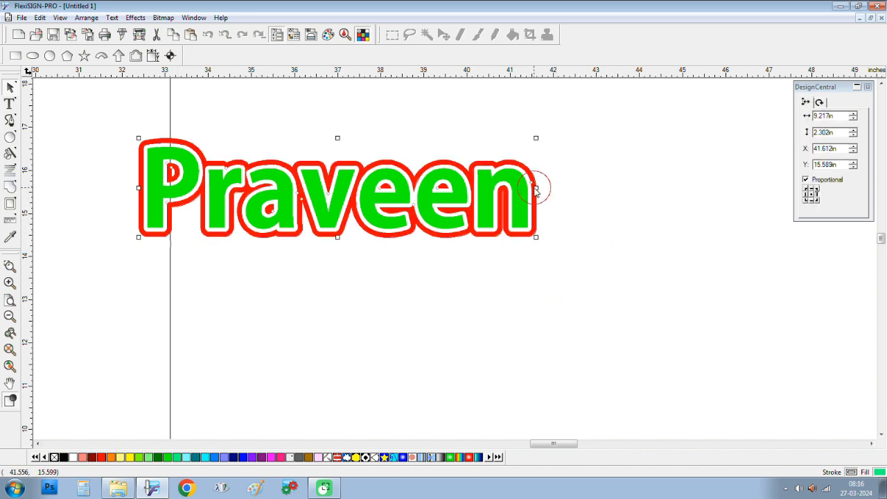
{"action": "left_click", "coordinate": [525, 208]}
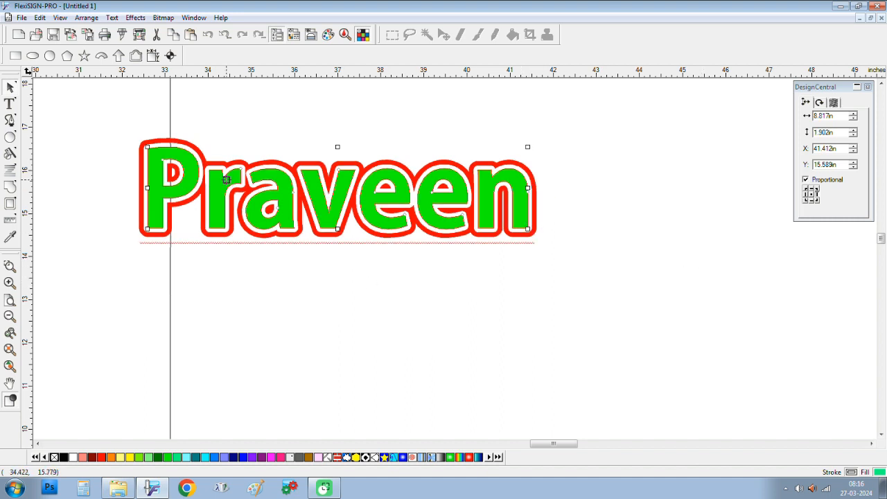
{"action": "left_click", "coordinate": [592, 179]}
{"action": "left_click", "coordinate": [516, 186]}
Step: Make the inner Praveen text black
{"action": "scroll", "coordinate": [219, 388], "scroll_direction": "down", "scroll_amount": 5}
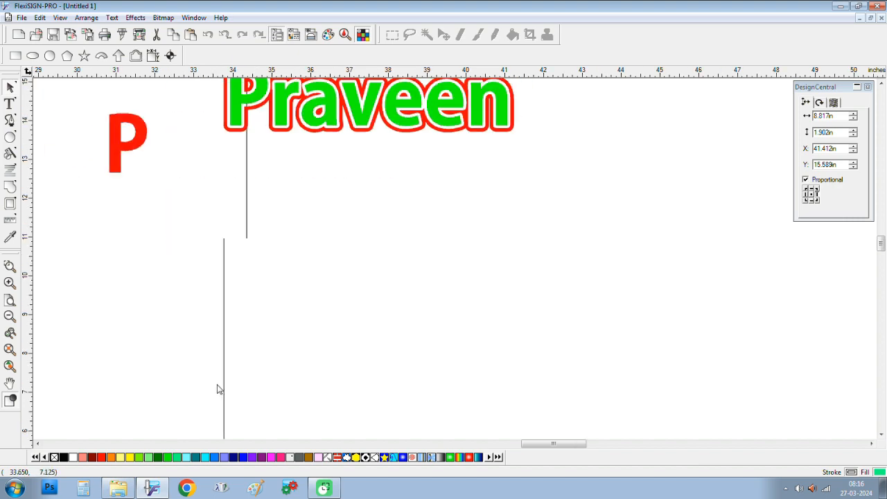
{"action": "scroll", "coordinate": [218, 350], "scroll_direction": "up", "scroll_amount": 2}
{"action": "scroll", "coordinate": [339, 307], "scroll_direction": "down", "scroll_amount": 3}
{"action": "scroll", "coordinate": [346, 302], "scroll_direction": "up", "scroll_amount": 3}
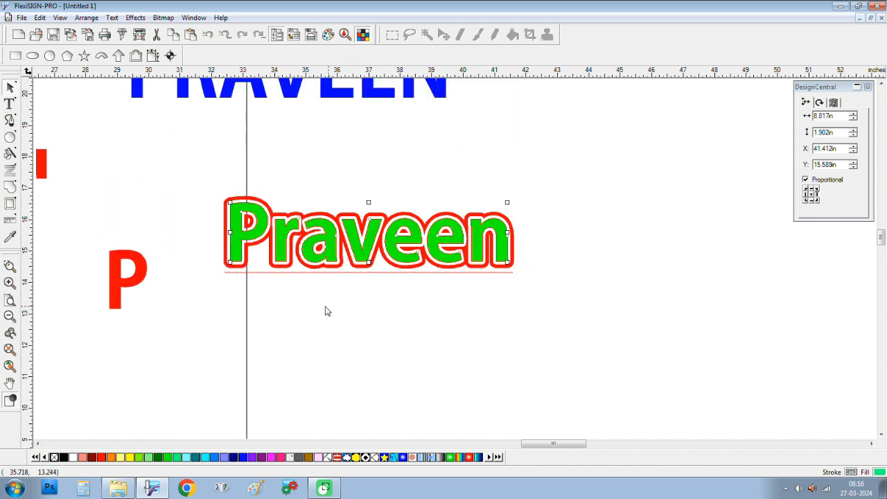
{"action": "left_click", "coordinate": [872, 444]}
{"action": "left_click", "coordinate": [872, 444]}
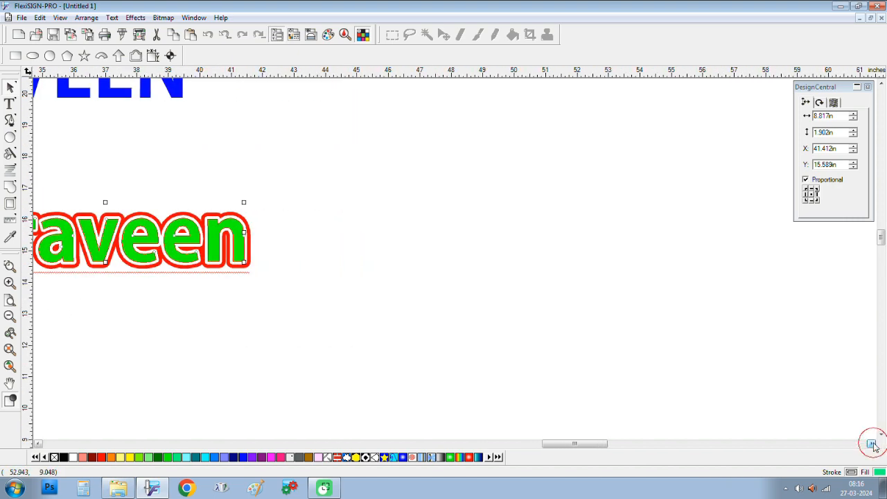
{"action": "left_click", "coordinate": [872, 443]}
{"action": "left_click", "coordinate": [63, 457]}
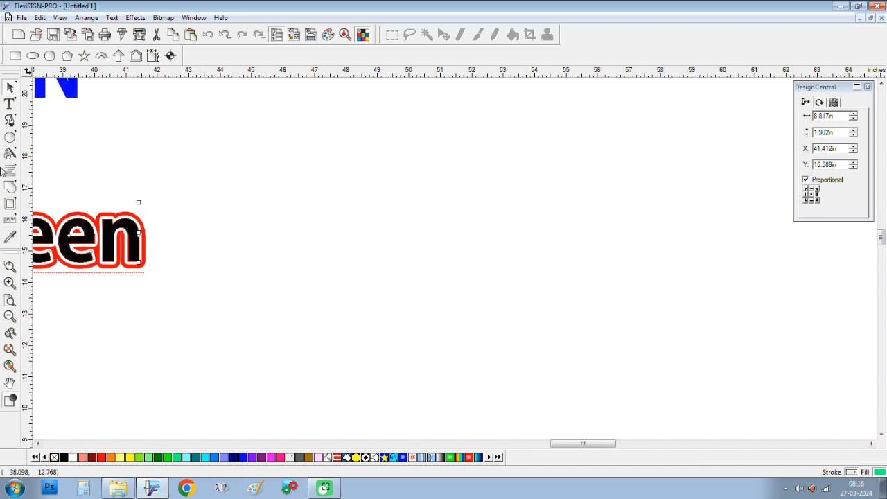
Step: Draw a large black-filled rectangle and a green rectangle to its right
{"action": "left_click", "coordinate": [10, 105]}
{"action": "left_click", "coordinate": [9, 140]}
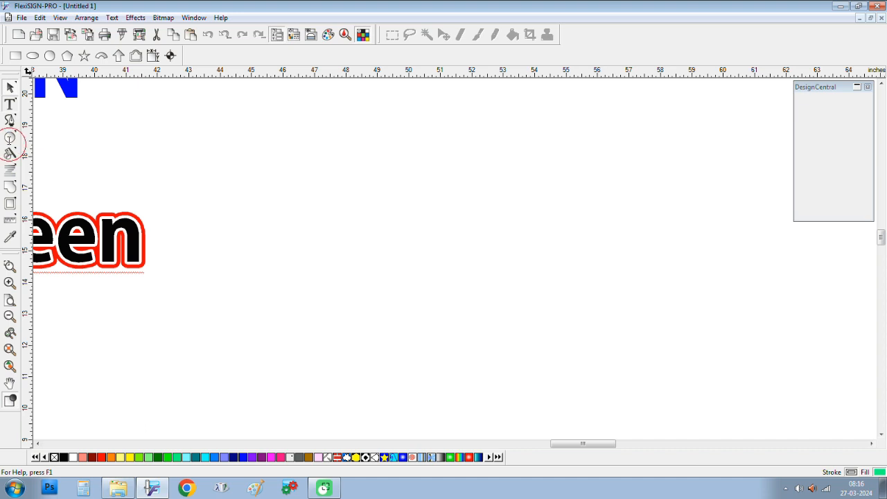
{"action": "left_click", "coordinate": [11, 144]}
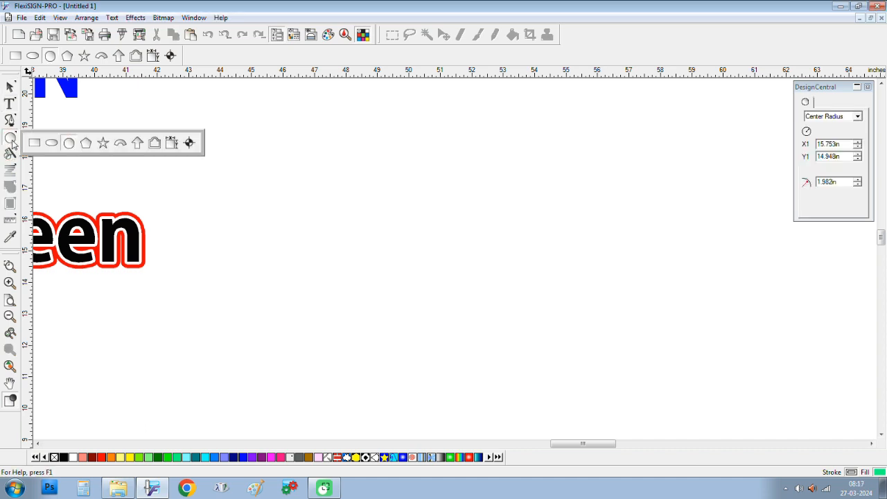
{"action": "left_click", "coordinate": [34, 142]}
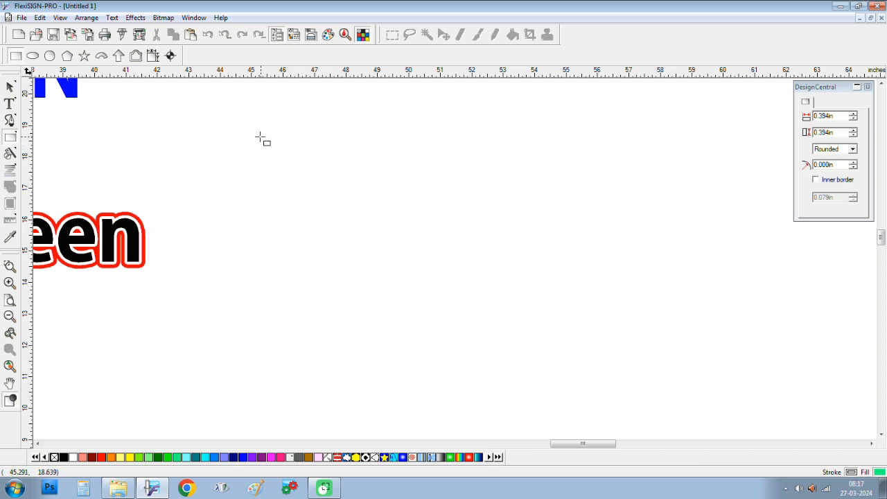
{"action": "left_click_drag", "start_coordinate": [260, 138], "coordinate": [660, 242]}
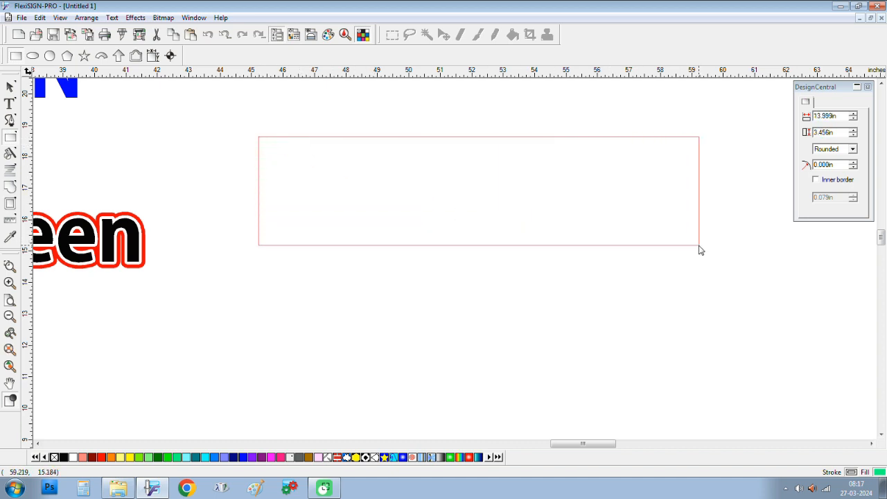
{"action": "left_click_drag", "start_coordinate": [700, 249], "coordinate": [725, 392]}
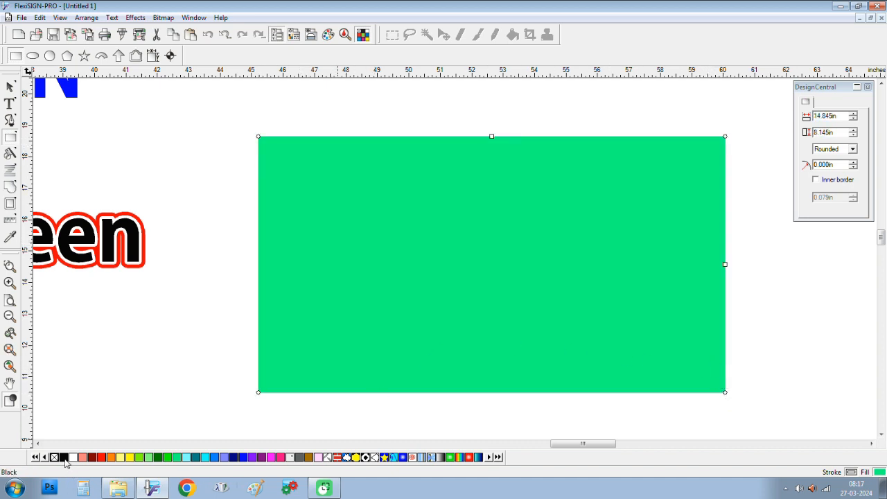
{"action": "left_click", "coordinate": [64, 458]}
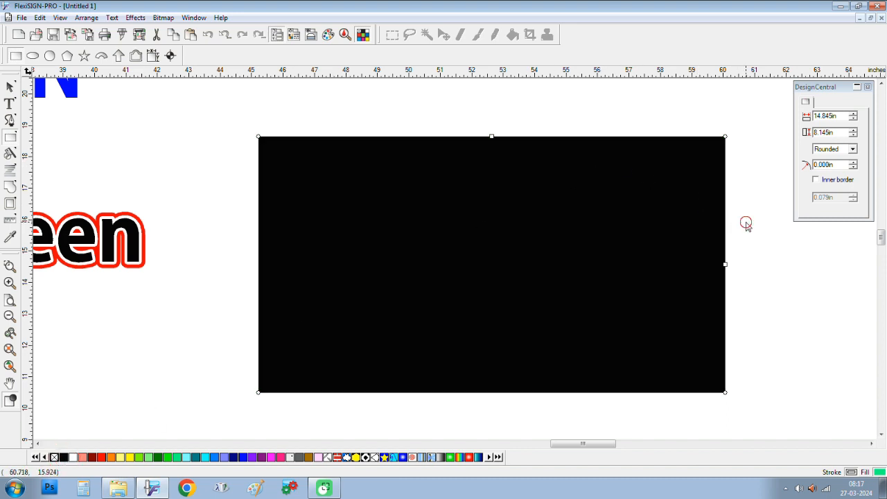
{"action": "left_click_drag", "start_coordinate": [746, 224], "coordinate": [874, 437]}
Step: Move the black Praveen text onto the black rectangle
{"action": "left_click", "coordinate": [11, 87]}
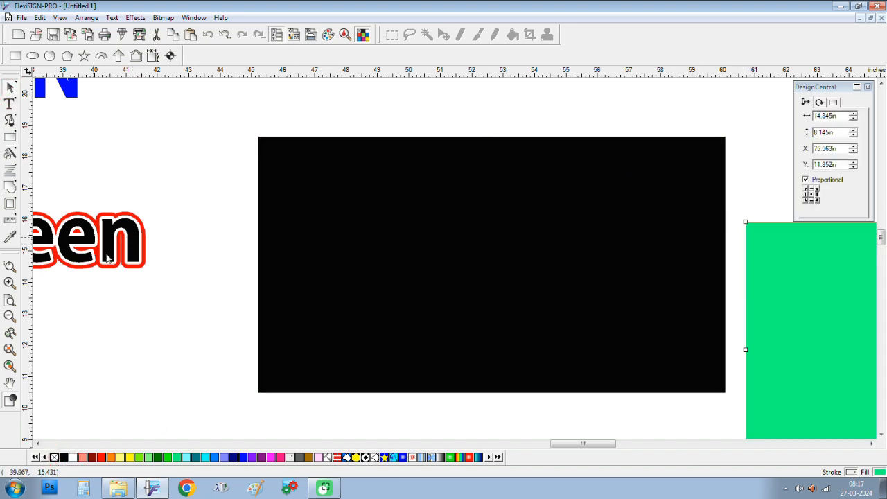
{"action": "left_click", "coordinate": [133, 237]}
{"action": "left_click_drag", "start_coordinate": [138, 248], "coordinate": [590, 209]}
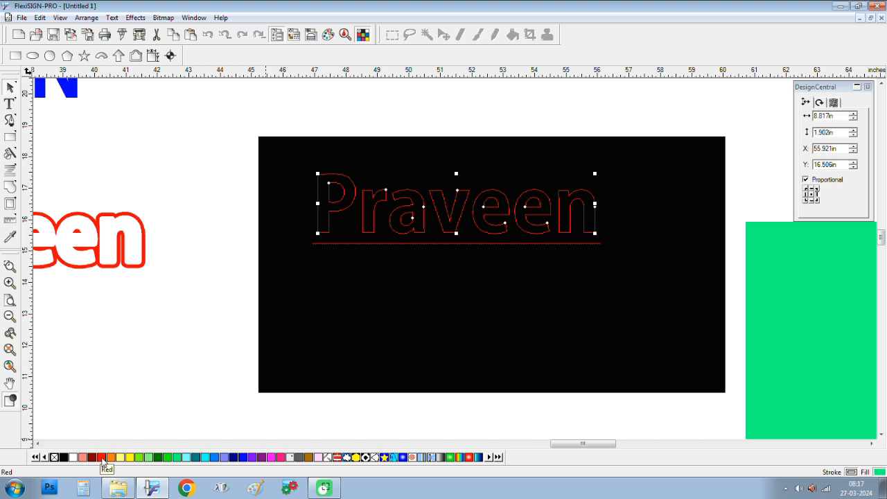
Step: Fill the Praveen text solid red and nudge it slightly right on the black rectangle
{"action": "left_click", "coordinate": [102, 459]}
{"action": "left_click", "coordinate": [102, 461]}
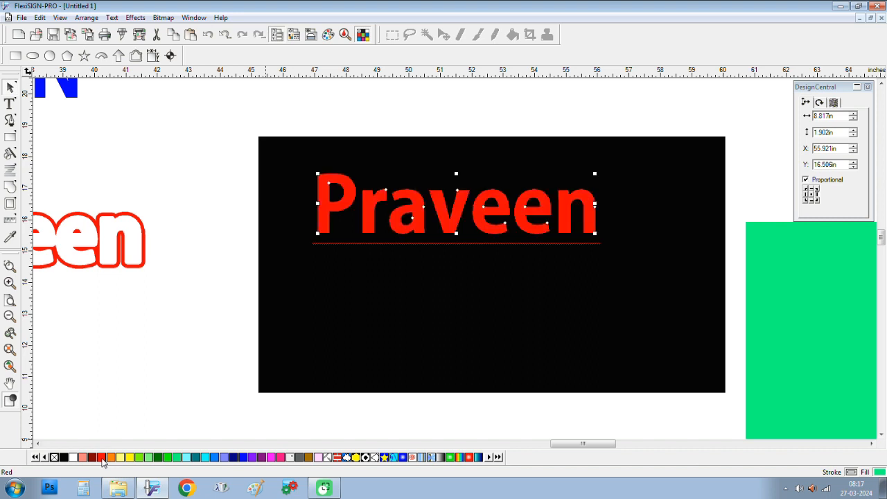
{"action": "left_click_drag", "start_coordinate": [525, 206], "coordinate": [564, 208]}
{"action": "scroll", "coordinate": [569, 210], "scroll_direction": "up", "scroll_amount": 2}
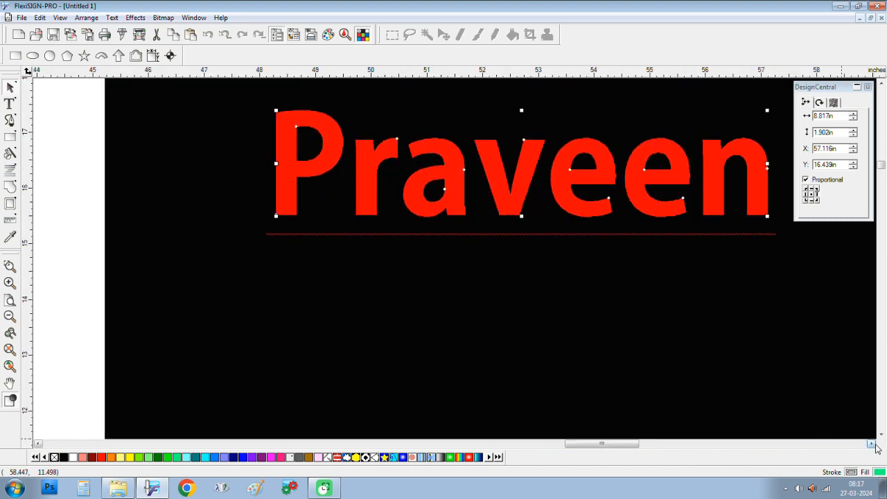
{"action": "left_click", "coordinate": [871, 444]}
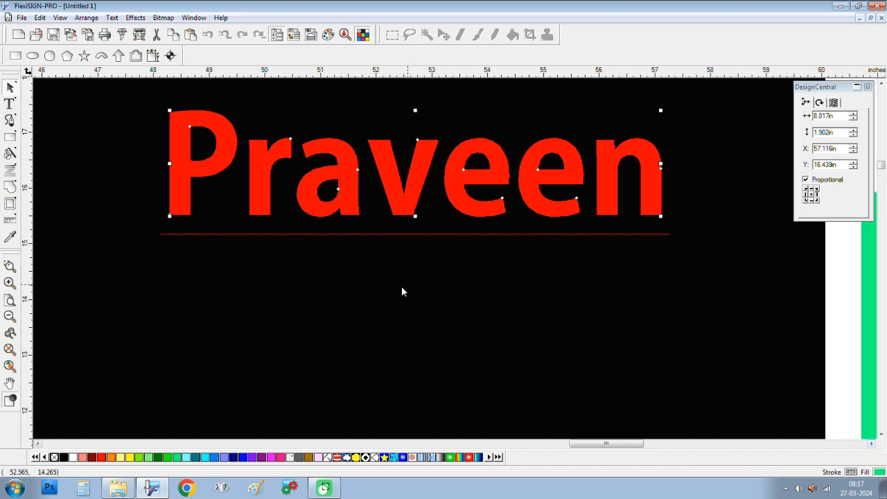
{"action": "left_click", "coordinate": [135, 17]}
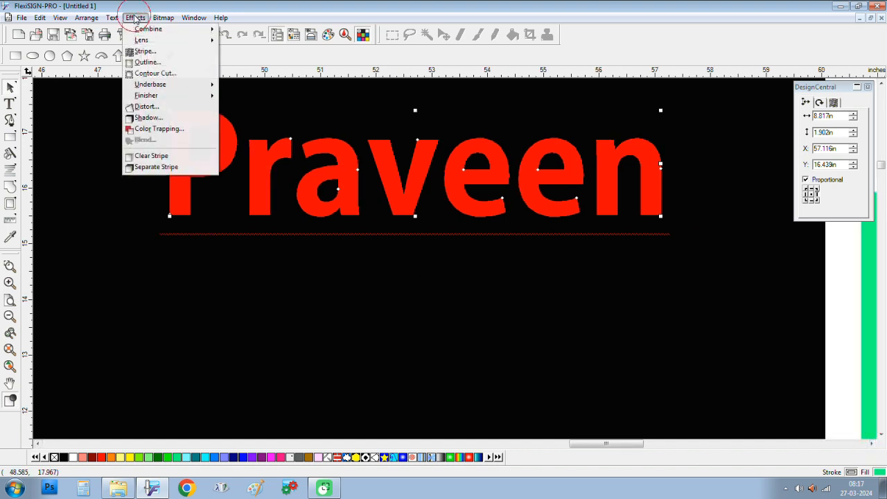
Step: Reselect the red Praveen lettering on the black rectangle and bring up the Effects list
{"action": "left_click", "coordinate": [601, 9]}
{"action": "scroll", "coordinate": [529, 286], "scroll_direction": "down", "scroll_amount": 1}
{"action": "scroll", "coordinate": [528, 285], "scroll_direction": "down", "scroll_amount": 2}
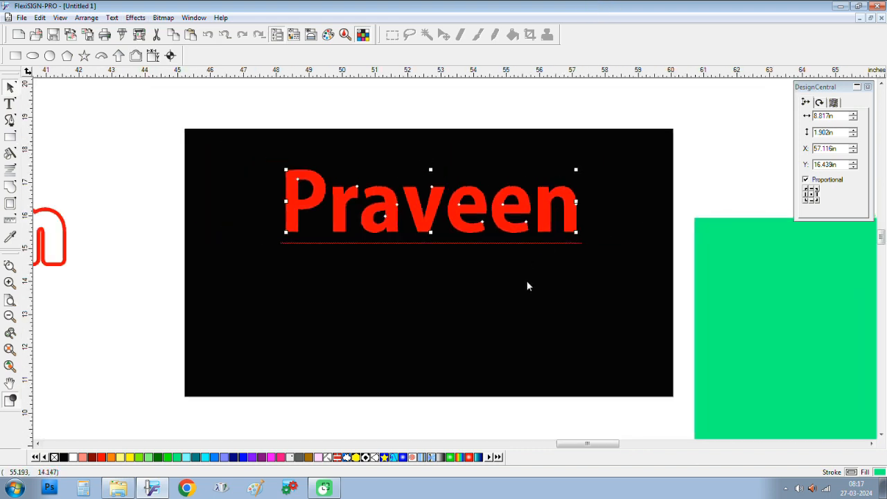
{"action": "left_click", "coordinate": [695, 182]}
{"action": "left_click", "coordinate": [542, 198]}
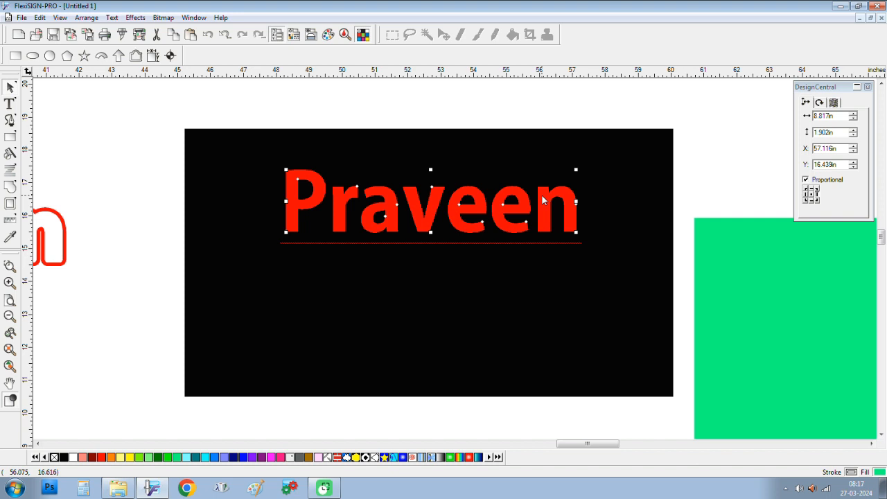
{"action": "left_click", "coordinate": [733, 173]}
{"action": "left_click", "coordinate": [546, 202]}
{"action": "left_click", "coordinate": [131, 19]}
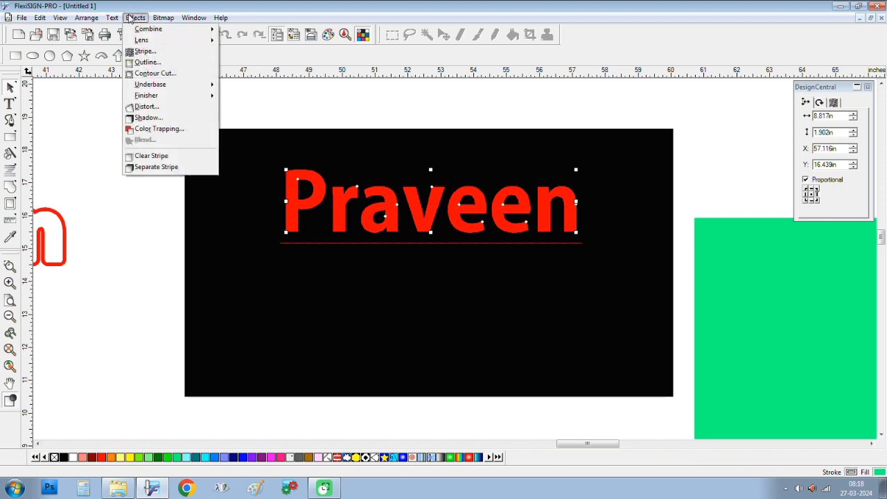
Step: Apply a 0.090 in Contour cut around Praveen with the With holes option ticked
{"action": "left_click", "coordinate": [148, 74]}
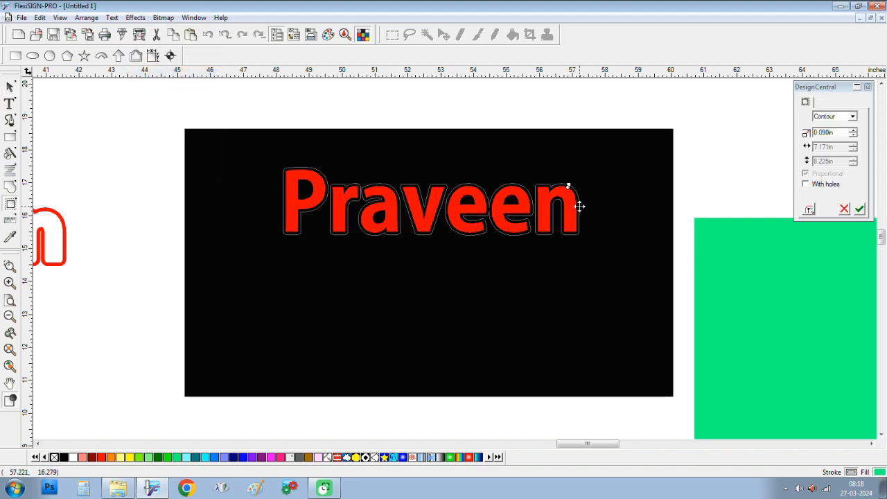
{"action": "scroll", "coordinate": [580, 206], "scroll_direction": "up", "scroll_amount": 3}
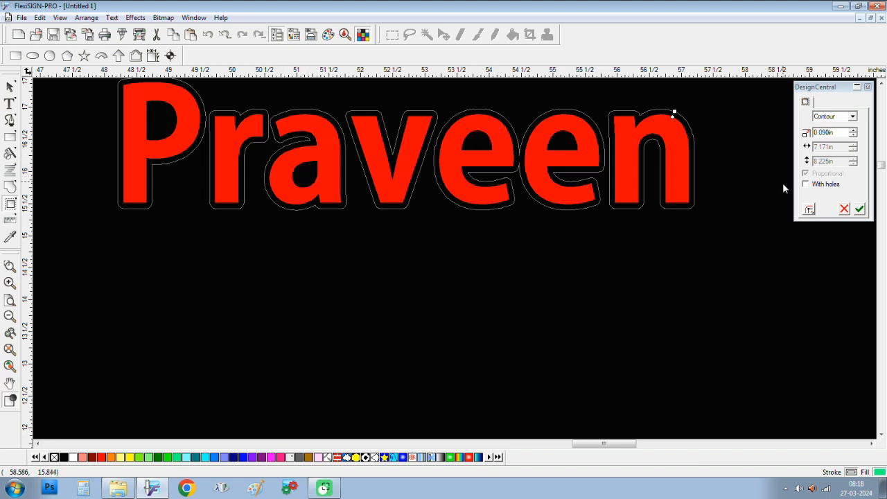
{"action": "left_click", "coordinate": [806, 184]}
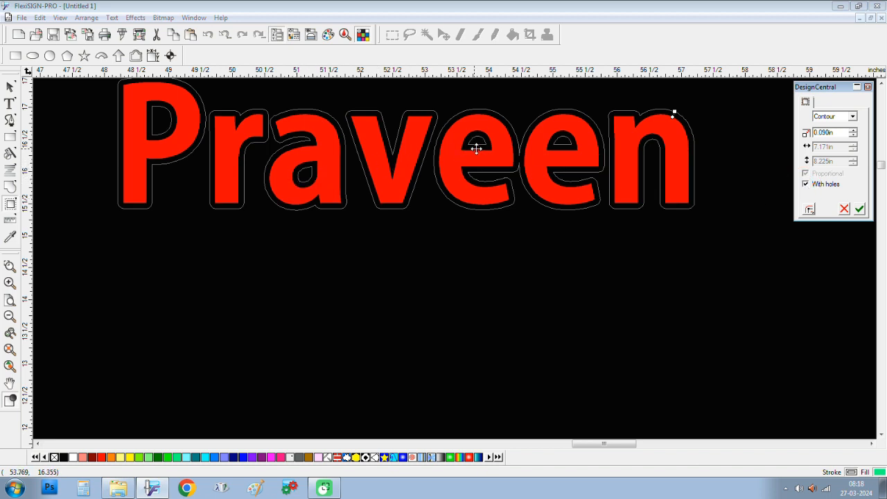
{"action": "left_click", "coordinate": [859, 210]}
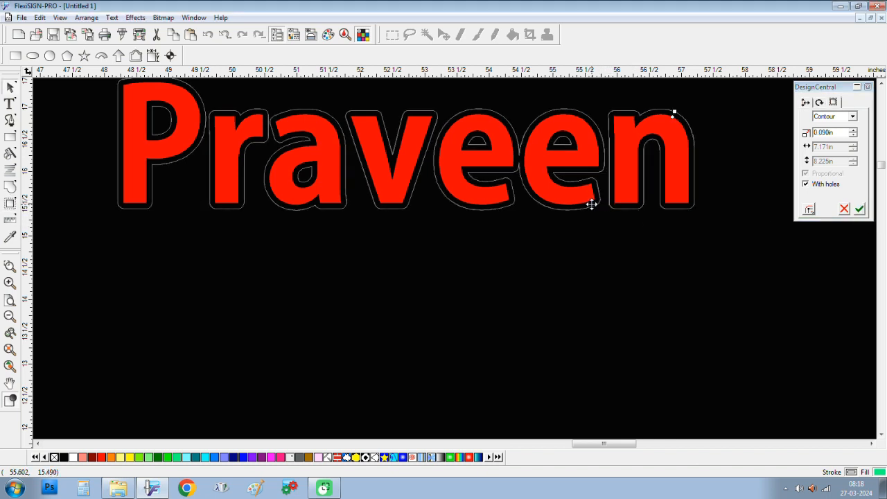
Step: Separate the contour cut from the Praveen lettering
{"action": "right_click", "coordinate": [419, 126]}
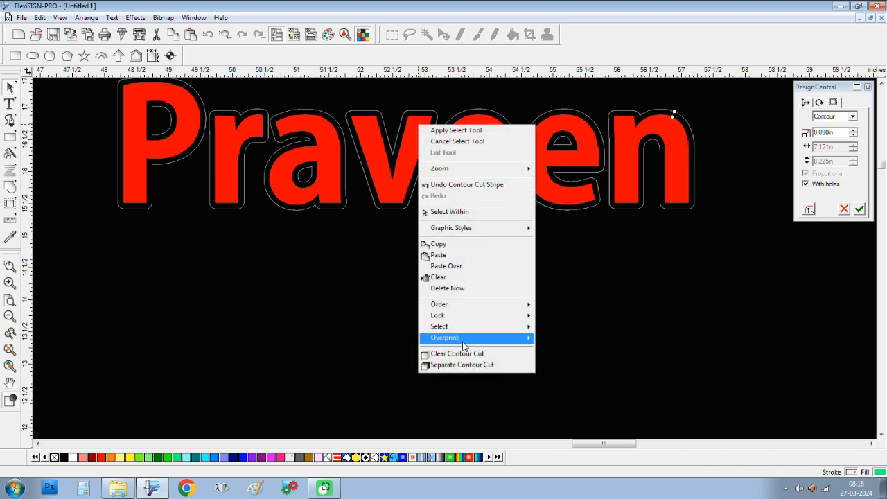
{"action": "left_click", "coordinate": [463, 365]}
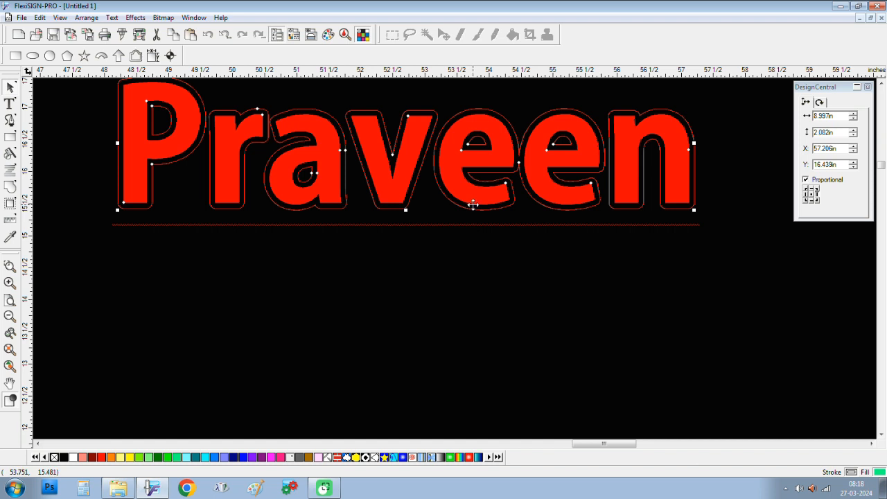
{"action": "left_click", "coordinate": [482, 246]}
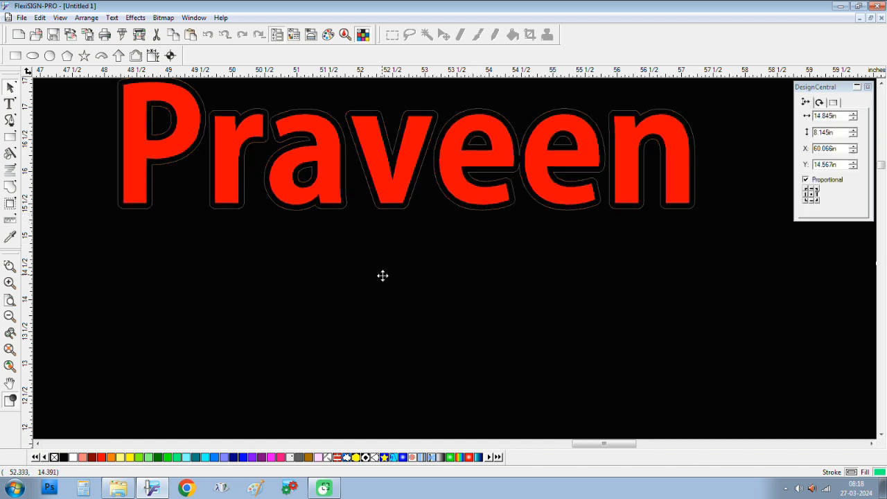
Step: Check the separation by dragging the Praveen text down, then undo the move
{"action": "scroll", "coordinate": [390, 317], "scroll_direction": "down", "scroll_amount": 2}
{"action": "scroll", "coordinate": [389, 316], "scroll_direction": "down", "scroll_amount": 2}
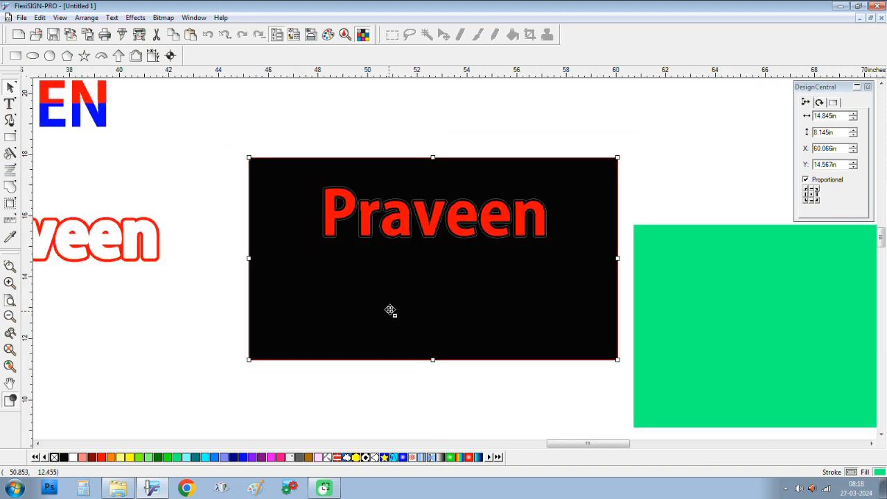
{"action": "left_click", "coordinate": [612, 107]}
{"action": "left_click", "coordinate": [451, 232]}
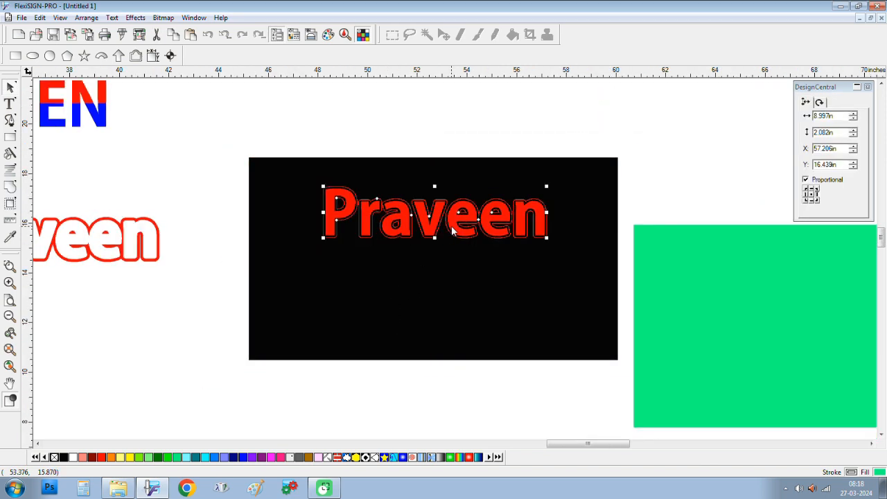
{"action": "right_click", "coordinate": [452, 232]}
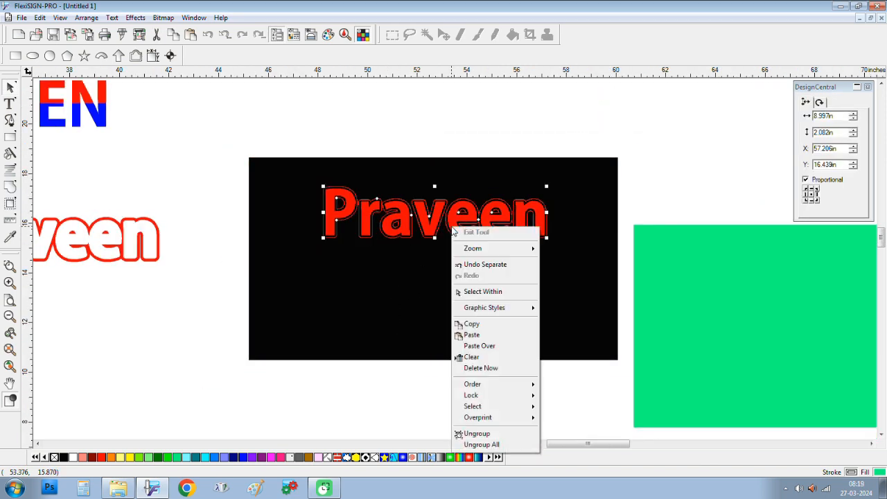
{"action": "left_click", "coordinate": [661, 128]}
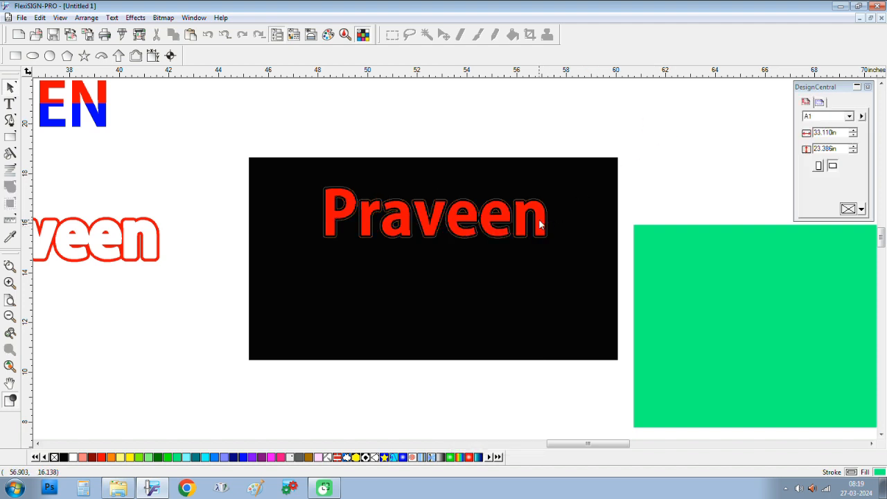
{"action": "left_click_drag", "start_coordinate": [541, 223], "coordinate": [554, 270]}
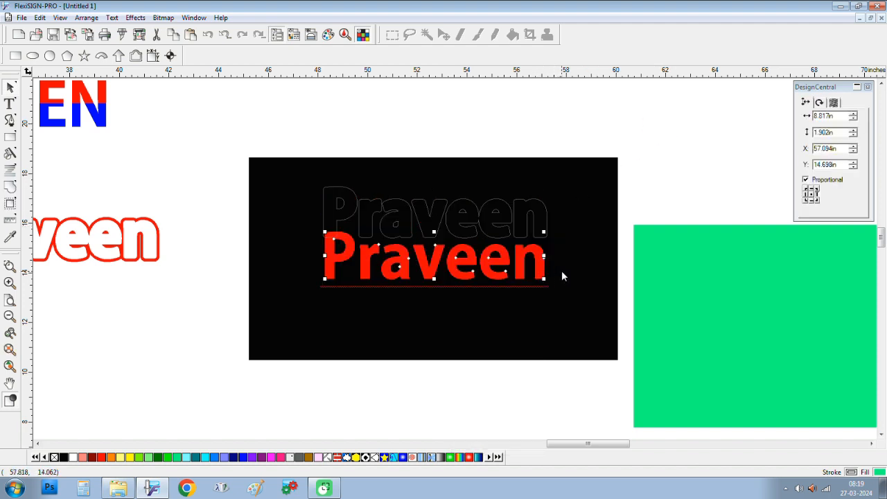
{"action": "key", "text": "ctrl+z"}
{"action": "left_click", "coordinate": [707, 162]}
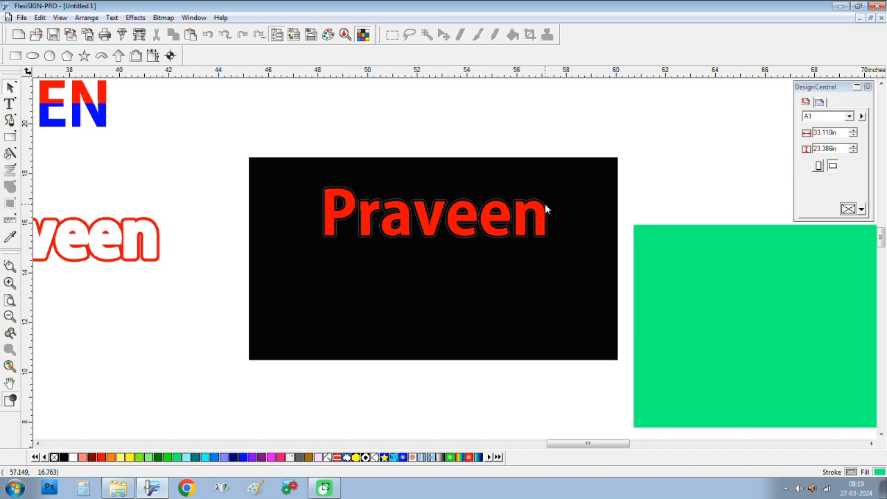
Step: Weld the separated contour shapes together by colour
{"action": "left_click", "coordinate": [545, 208]}
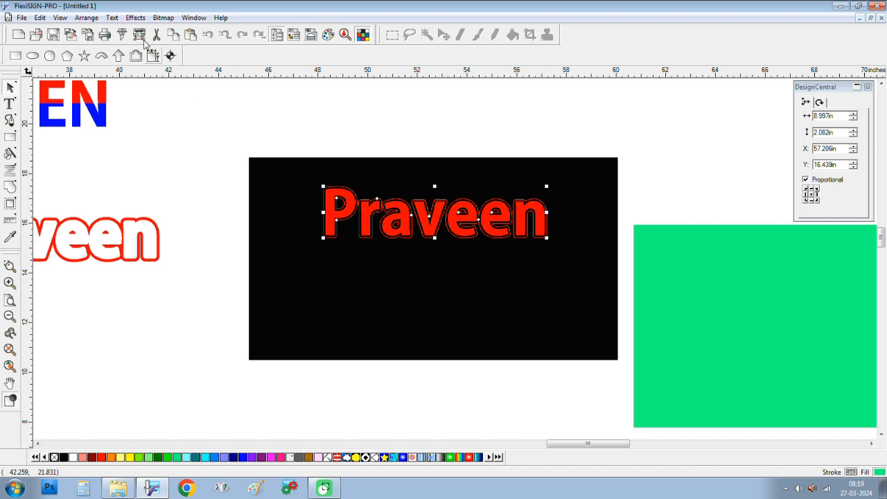
{"action": "left_click", "coordinate": [163, 17]}
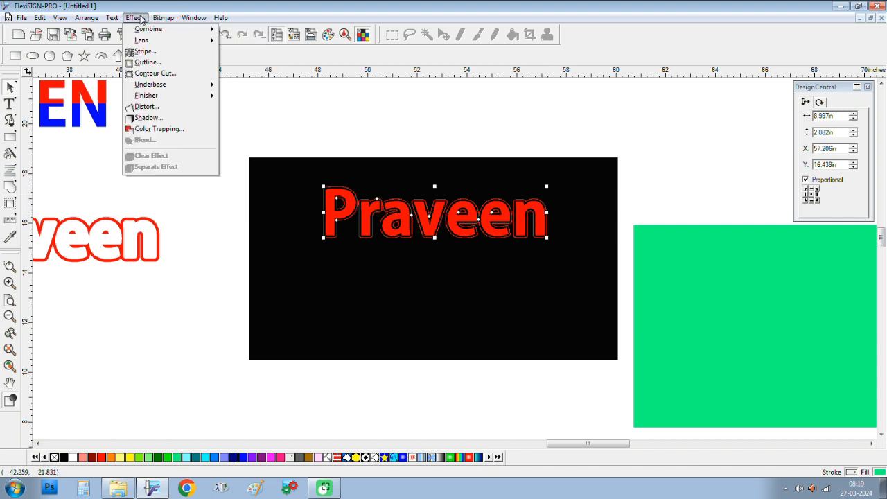
{"action": "left_click", "coordinate": [135, 17]}
{"action": "left_click", "coordinate": [135, 17]}
{"action": "mouse_move", "coordinate": [139, 29]}
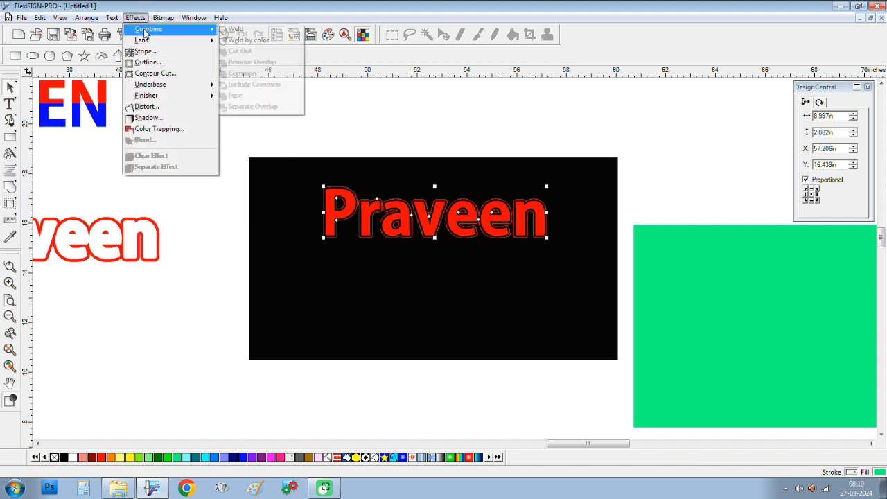
{"action": "left_click", "coordinate": [247, 40]}
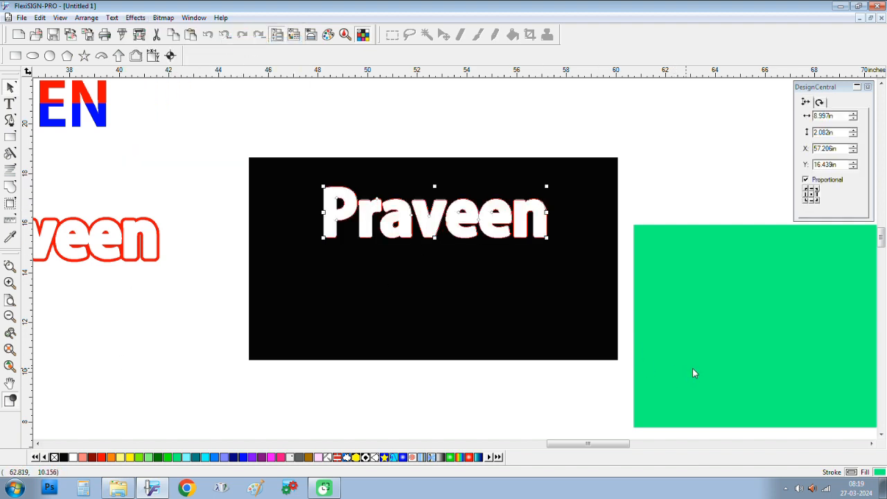
Step: Select all the white contour letters, P through n, and send them backward
{"action": "left_click", "coordinate": [598, 289]}
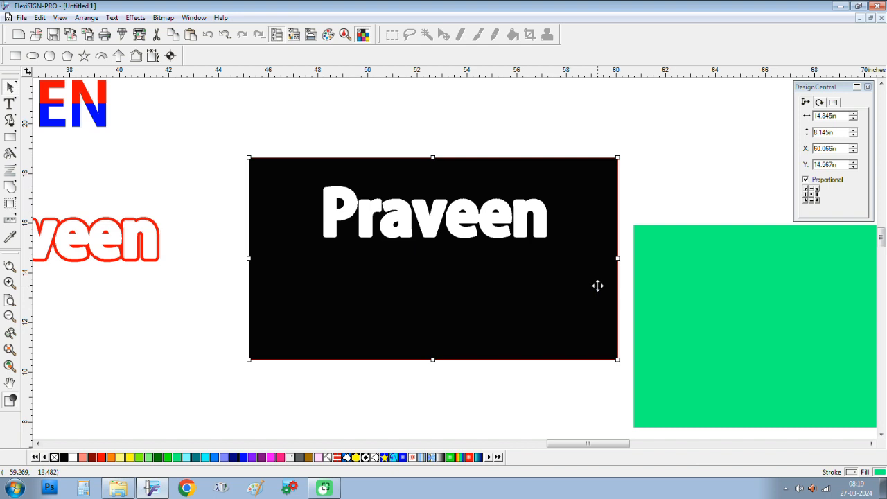
{"action": "left_click", "coordinate": [683, 162]}
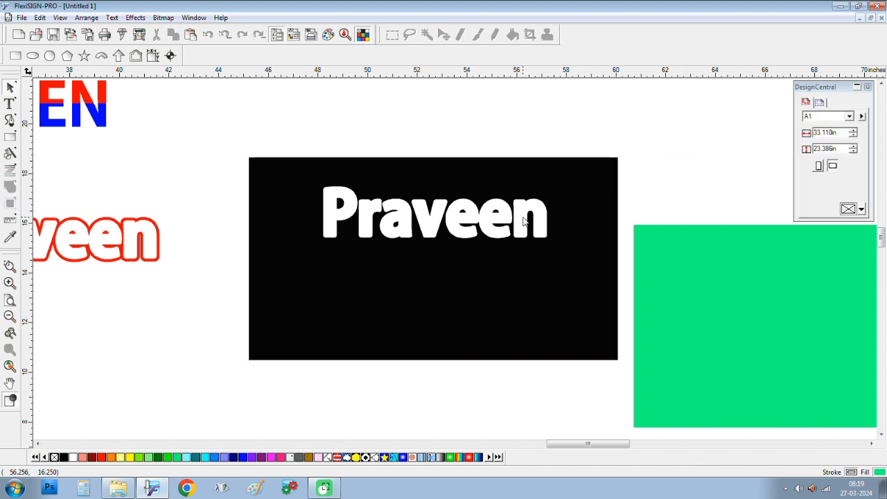
{"action": "left_click", "coordinate": [524, 221]}
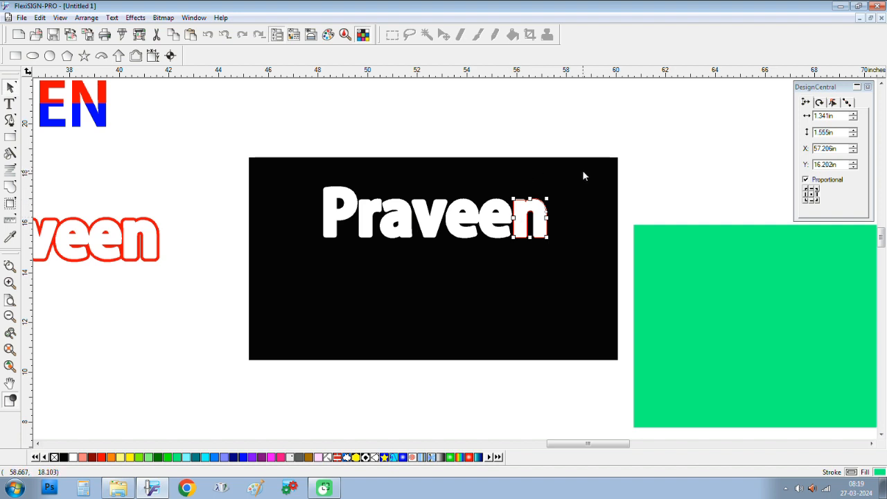
{"action": "left_click", "coordinate": [505, 220], "text": "shift"}
{"action": "left_click", "coordinate": [436, 215], "text": "shift"}
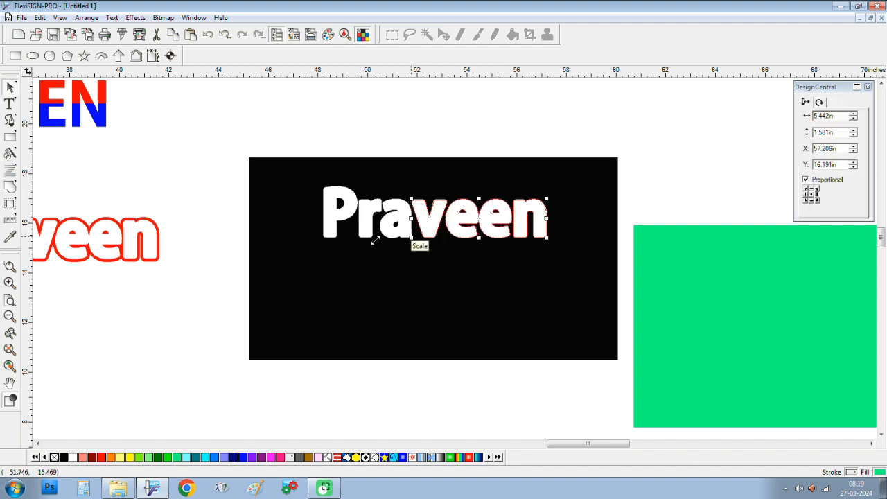
{"action": "left_click", "coordinate": [386, 220], "text": "shift"}
{"action": "left_click", "coordinate": [364, 222], "text": "shift"}
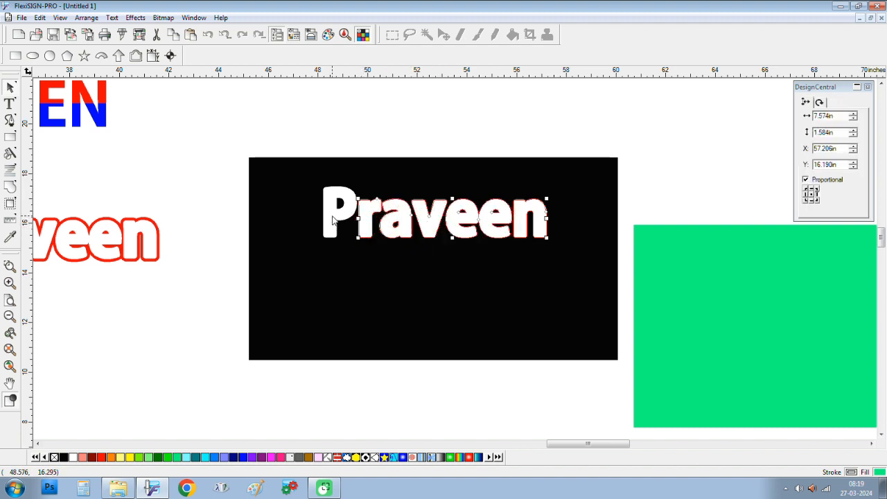
{"action": "left_click", "coordinate": [332, 216], "text": "shift"}
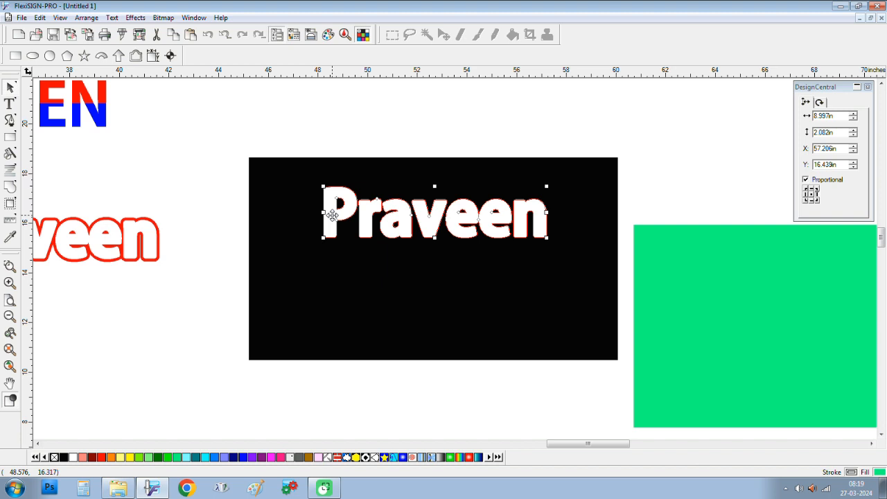
{"action": "key", "text": "shift+Page_Down"}
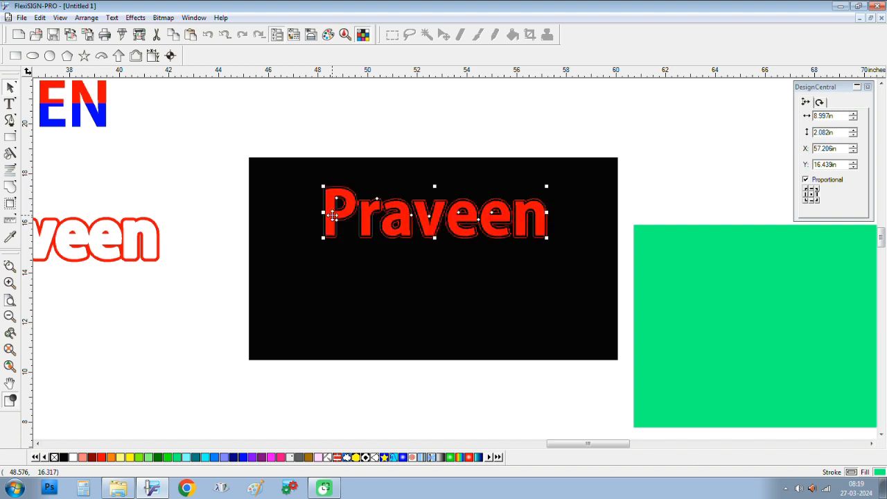
Step: Send the black rectangle to the very back
{"action": "left_click", "coordinate": [595, 340]}
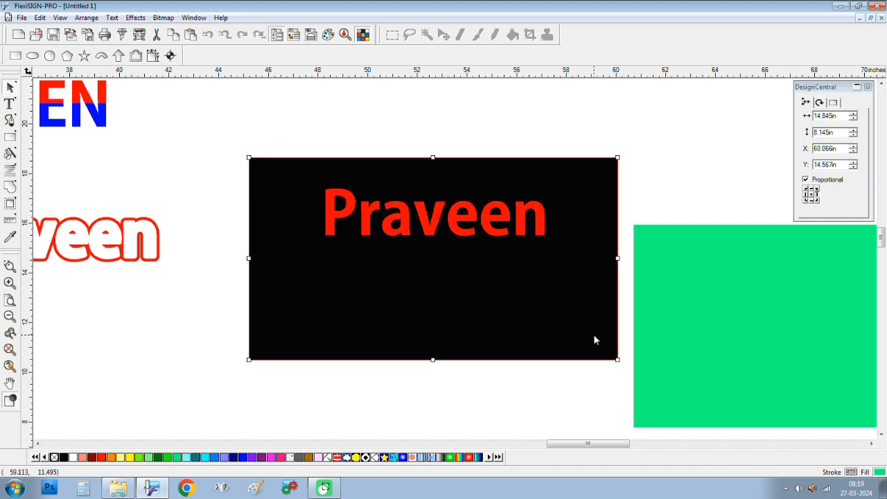
{"action": "key", "text": "ctrl+Page_Down"}
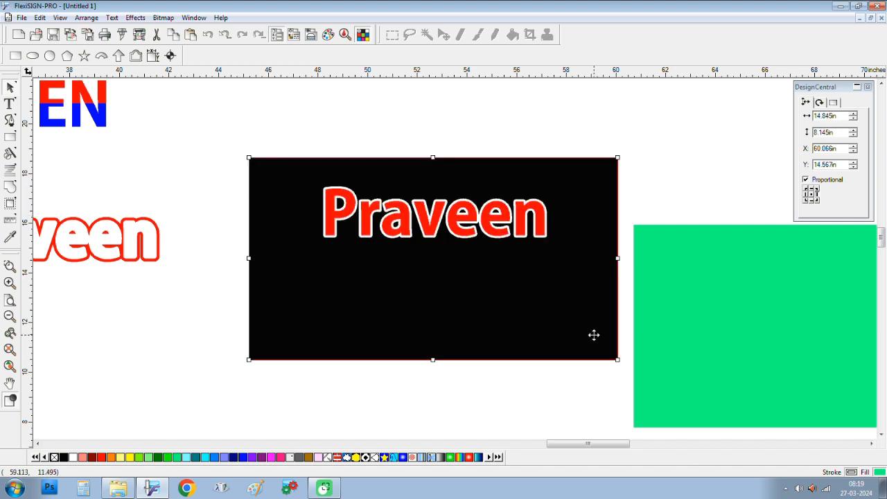
{"action": "left_click", "coordinate": [656, 163]}
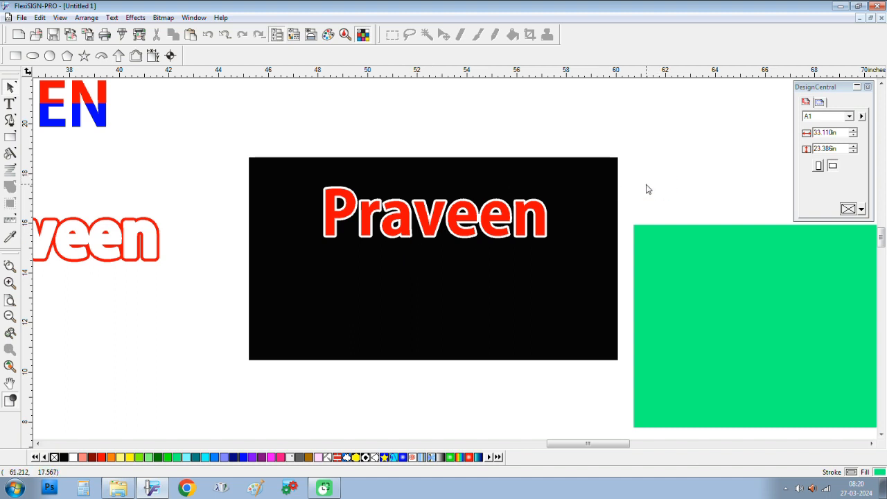
Step: Scroll the page to review the black panel, green rectangle and earlier lettering samples
{"action": "scroll", "coordinate": [638, 188], "scroll_direction": "down", "scroll_amount": 3}
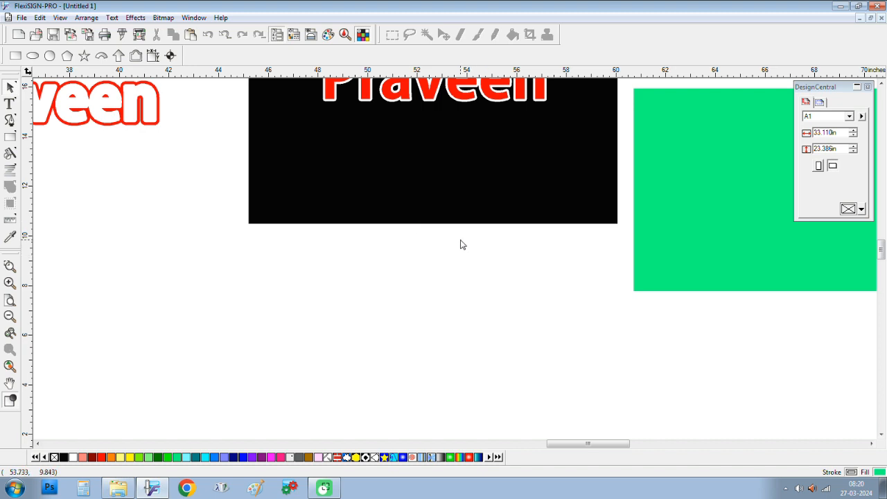
{"action": "scroll", "coordinate": [462, 243], "scroll_direction": "down", "scroll_amount": 3}
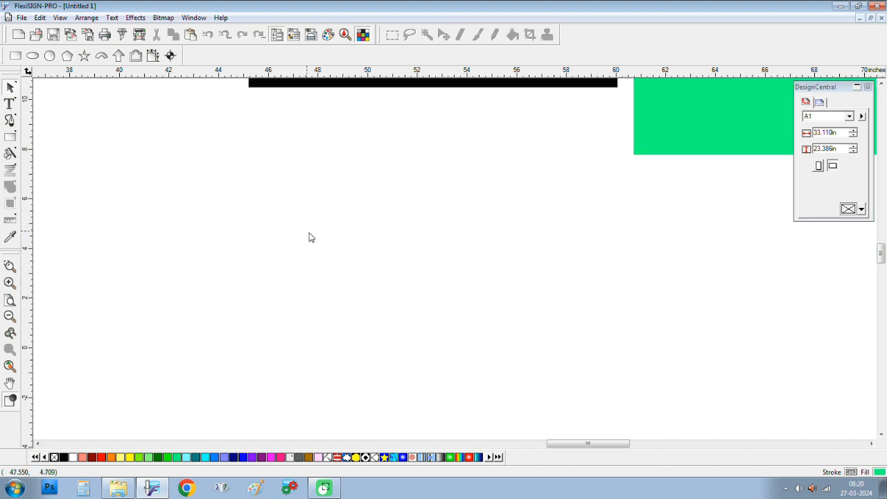
{"action": "scroll", "coordinate": [224, 298], "scroll_direction": "down", "scroll_amount": 7}
{"action": "scroll", "coordinate": [226, 299], "scroll_direction": "down", "scroll_amount": 3}
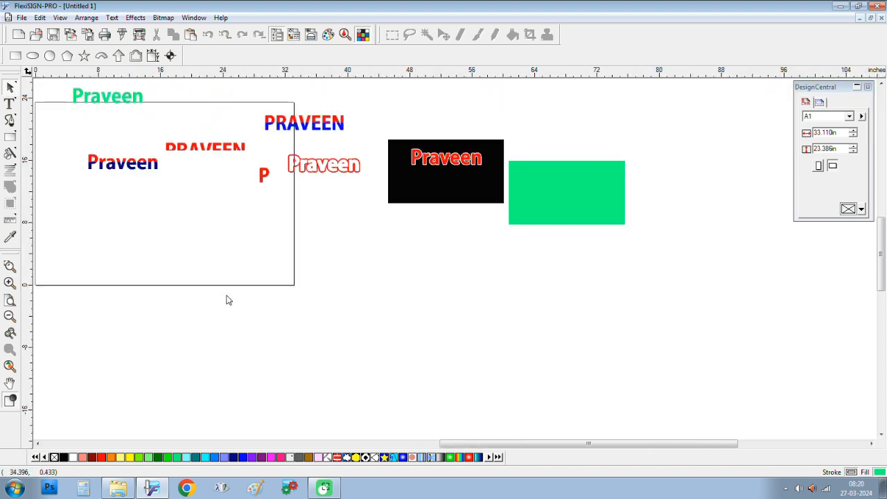
{"action": "scroll", "coordinate": [226, 299], "scroll_direction": "up", "scroll_amount": 1}
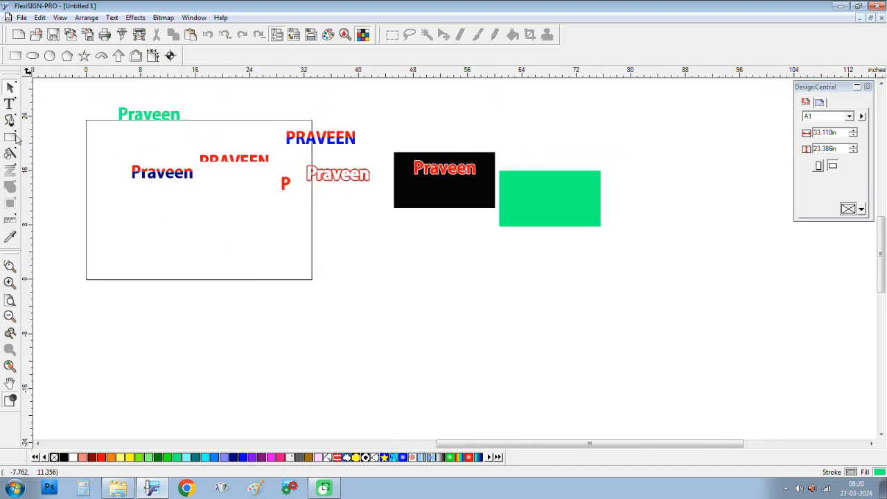
Step: Place a text insertion point on the canvas, then return to the Select tool
{"action": "left_click", "coordinate": [10, 103]}
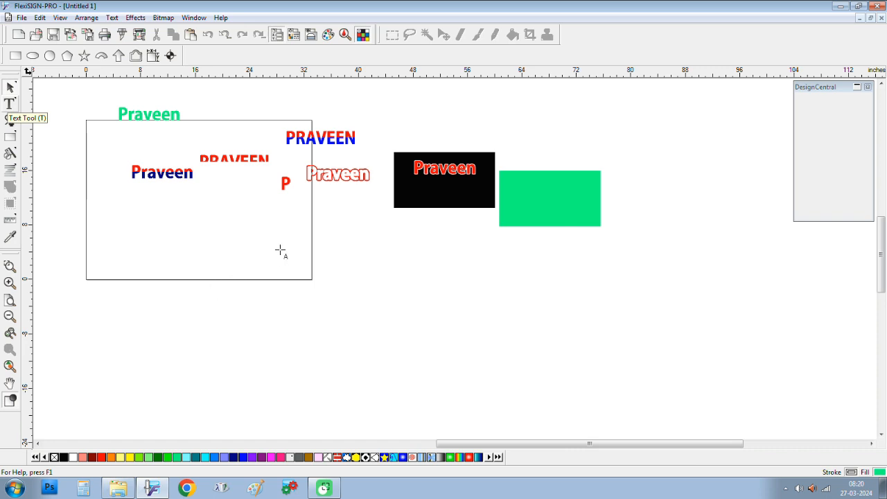
{"action": "left_click", "coordinate": [336, 235]}
{"action": "scroll", "coordinate": [342, 251], "scroll_direction": "up", "scroll_amount": 2}
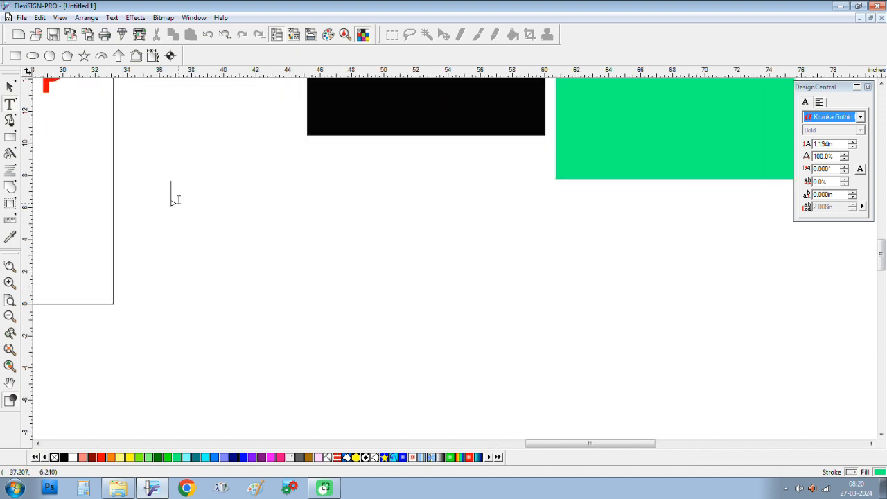
{"action": "scroll", "coordinate": [177, 199], "scroll_direction": "up", "scroll_amount": 3}
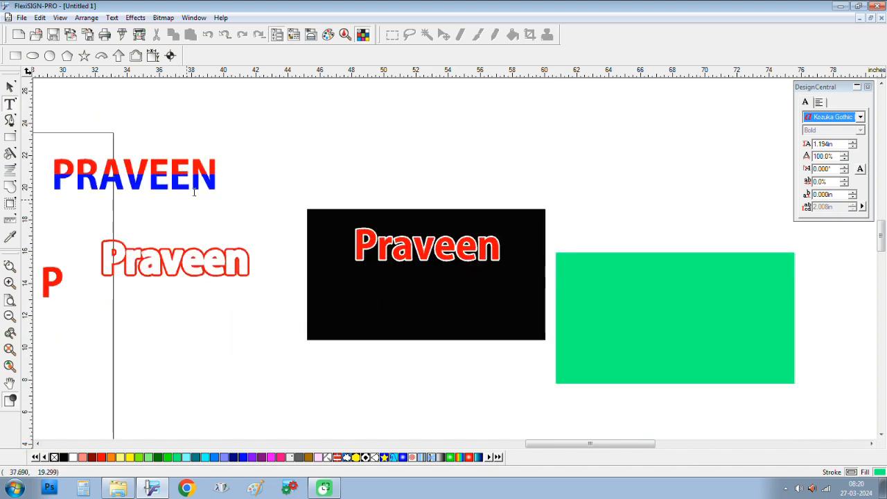
{"action": "key", "text": "Escape"}
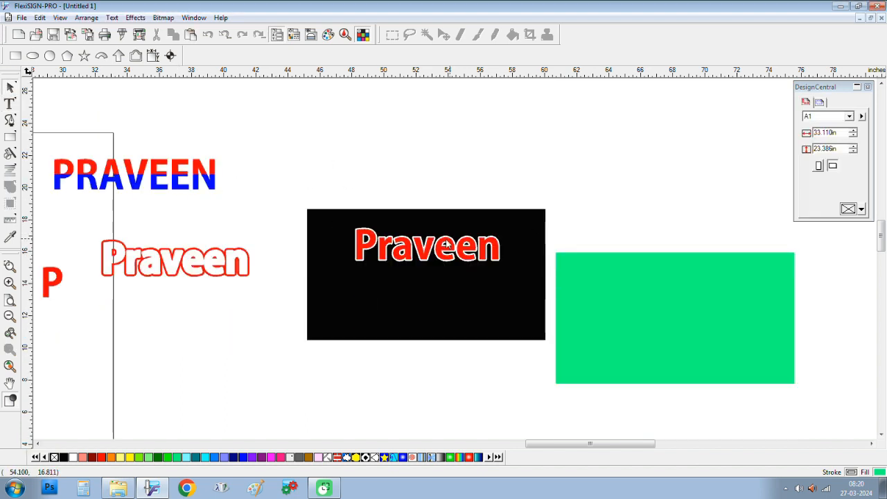
Step: Drop a copy of the red Praveen below the black box
{"action": "left_click", "coordinate": [440, 249]}
{"action": "left_click_drag", "start_coordinate": [441, 244], "coordinate": [245, 365]}
{"action": "scroll", "coordinate": [390, 333], "scroll_direction": "down", "scroll_amount": 2}
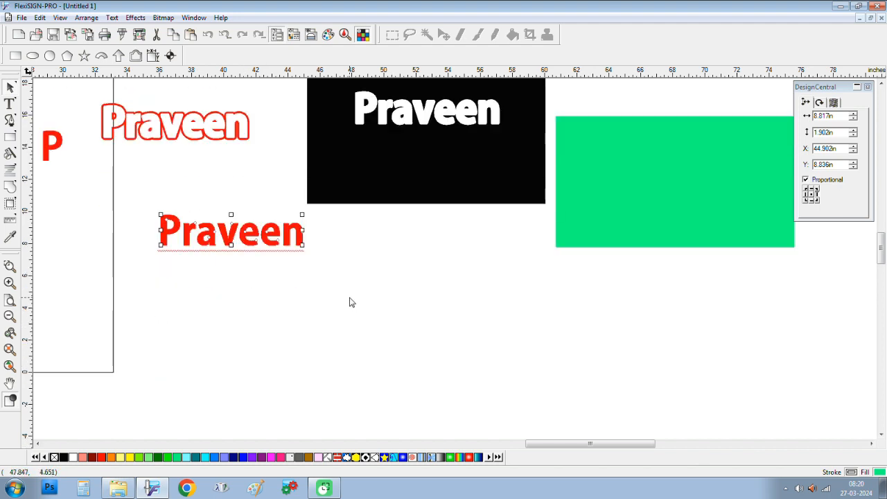
{"action": "key", "text": "ctrl+z"}
{"action": "left_click_drag", "start_coordinate": [420, 111], "coordinate": [229, 315]}
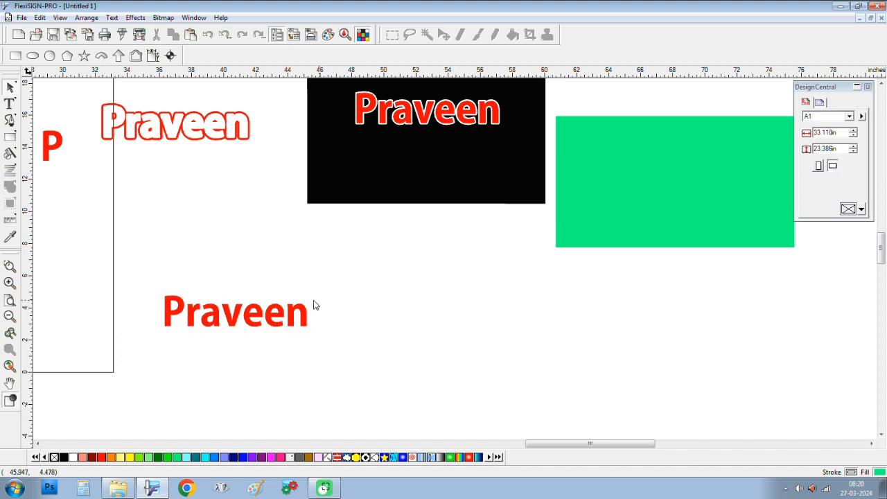
{"action": "scroll", "coordinate": [305, 298], "scroll_direction": "down", "scroll_amount": 2}
Step: Change the Praveen copy to upper case so it reads PRAVEEN
{"action": "left_click", "coordinate": [273, 182]}
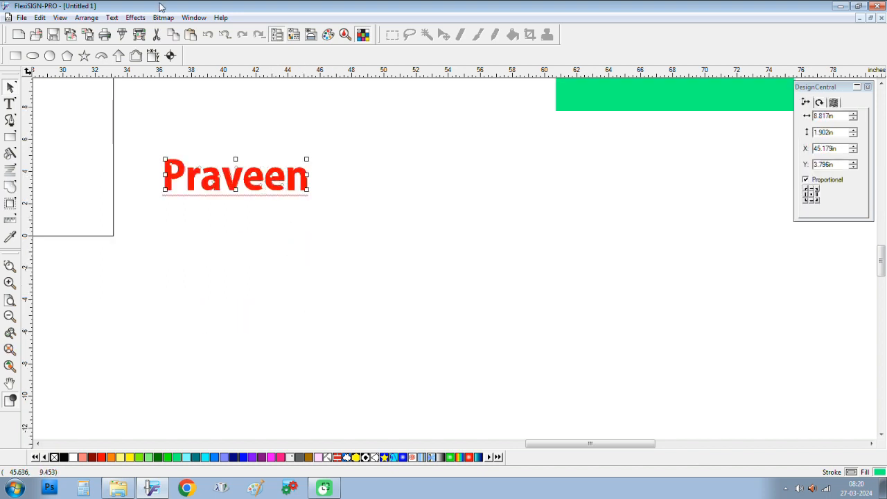
{"action": "left_click", "coordinate": [111, 17]}
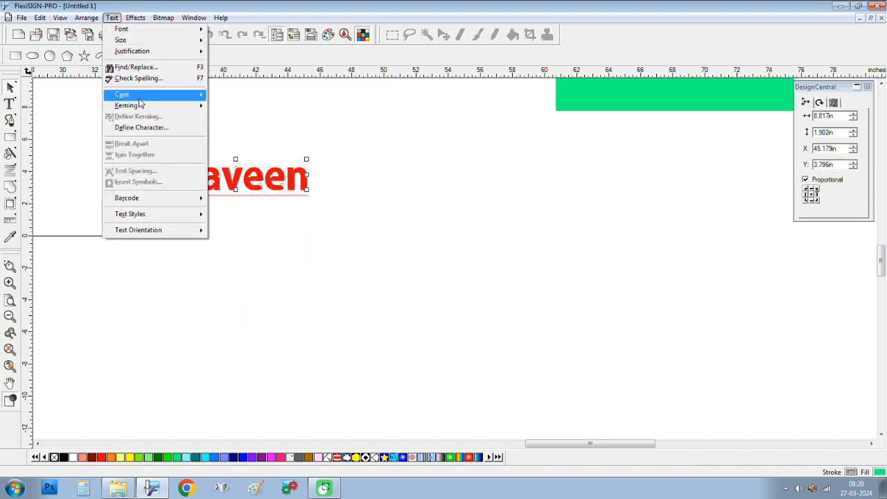
{"action": "mouse_move", "coordinate": [139, 95]}
{"action": "left_click", "coordinate": [239, 94]}
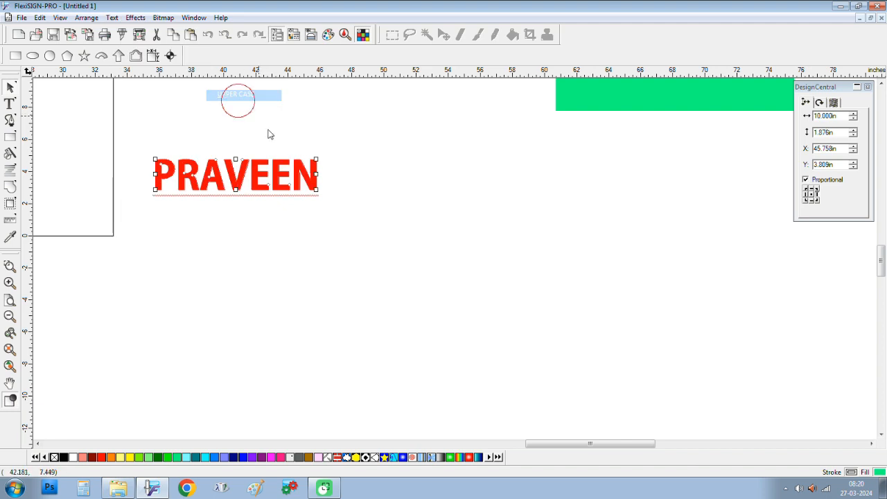
{"action": "left_click", "coordinate": [340, 191]}
{"action": "left_click", "coordinate": [313, 186]}
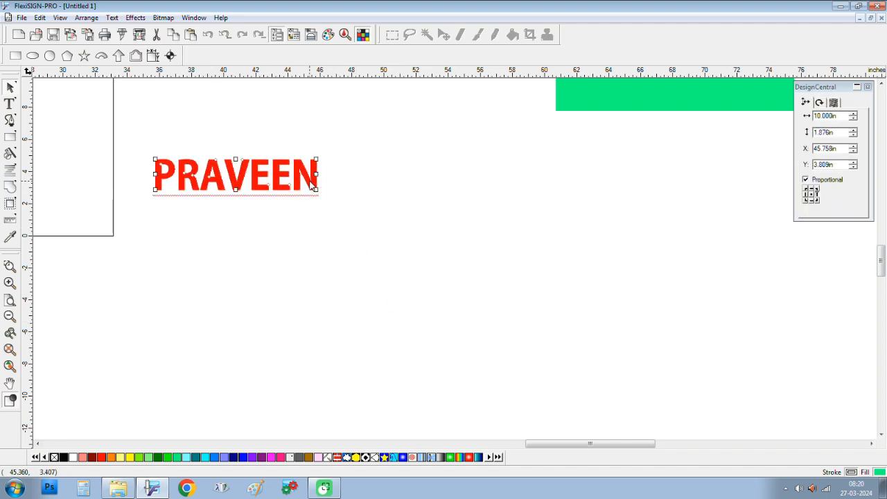
Step: Distort PRAVEEN with an arch, then a deeper, taller arc envelope, and apply it
{"action": "left_click", "coordinate": [137, 19]}
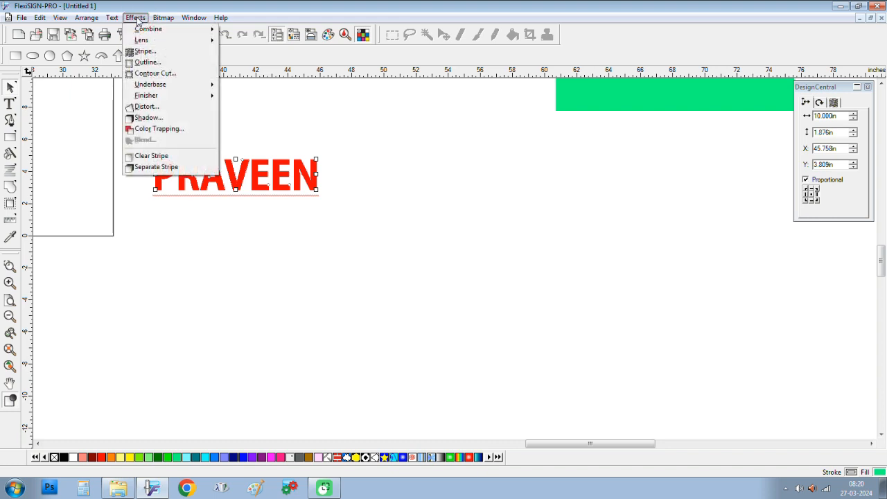
{"action": "left_click", "coordinate": [142, 106]}
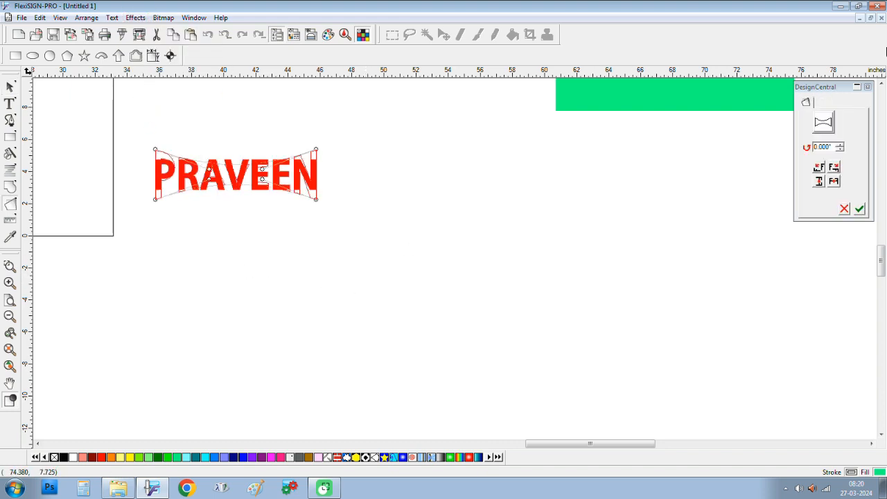
{"action": "left_click", "coordinate": [823, 123]}
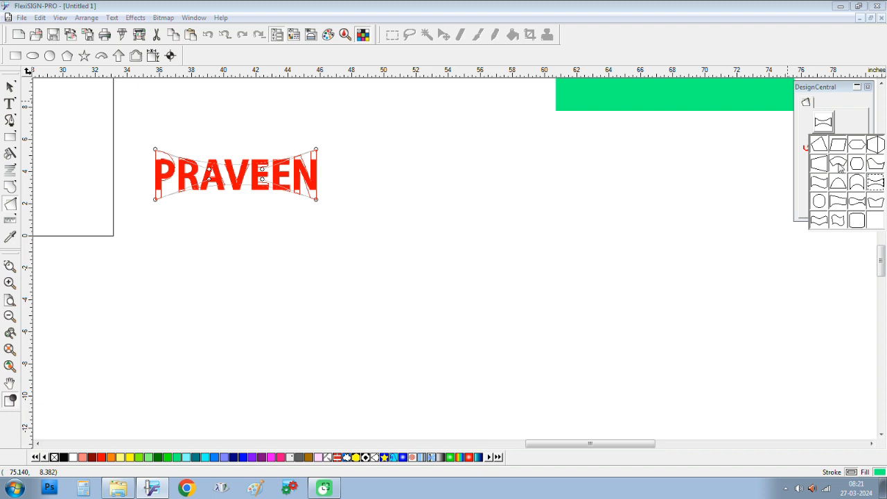
{"action": "left_click", "coordinate": [856, 182]}
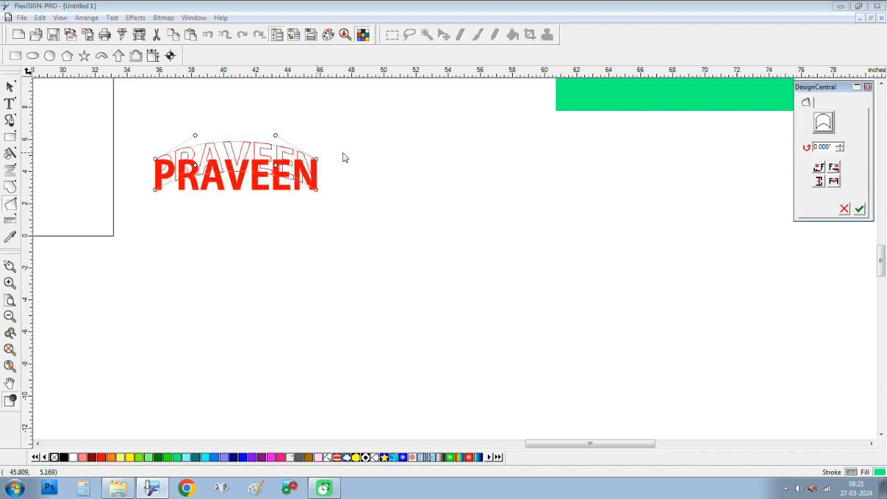
{"action": "left_click", "coordinate": [824, 123]}
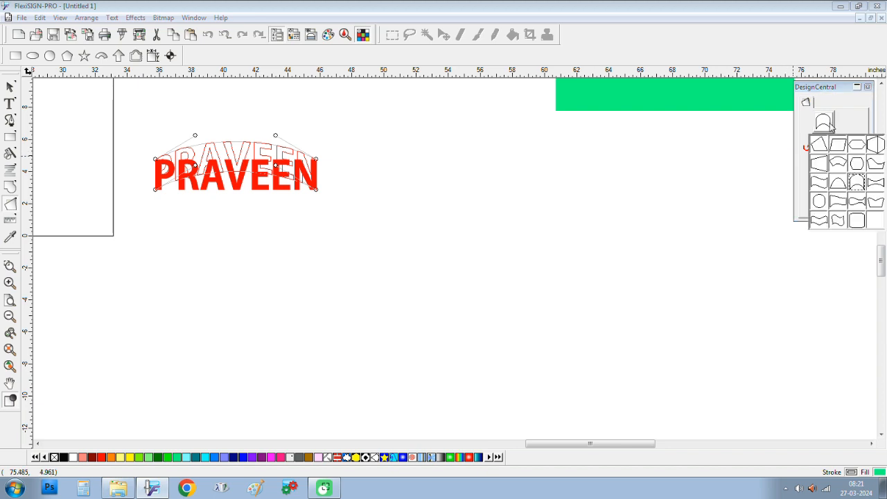
{"action": "left_click", "coordinate": [838, 168]}
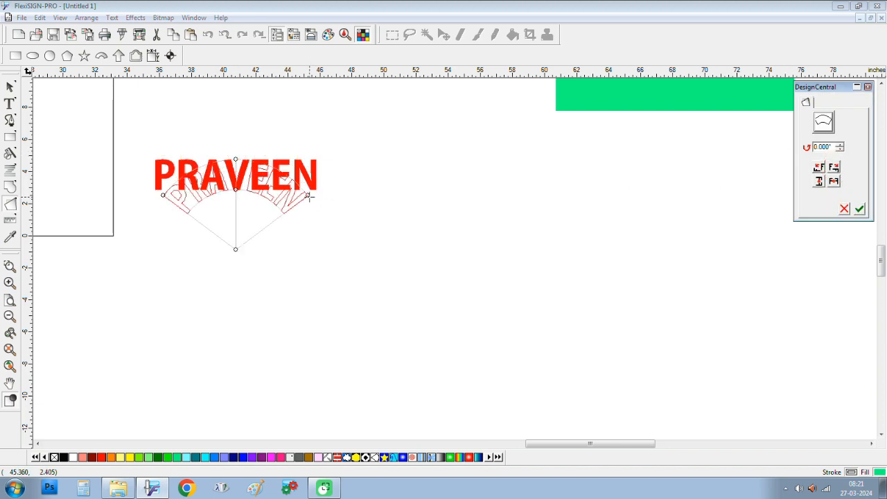
{"action": "left_click_drag", "start_coordinate": [309, 196], "coordinate": [290, 236]}
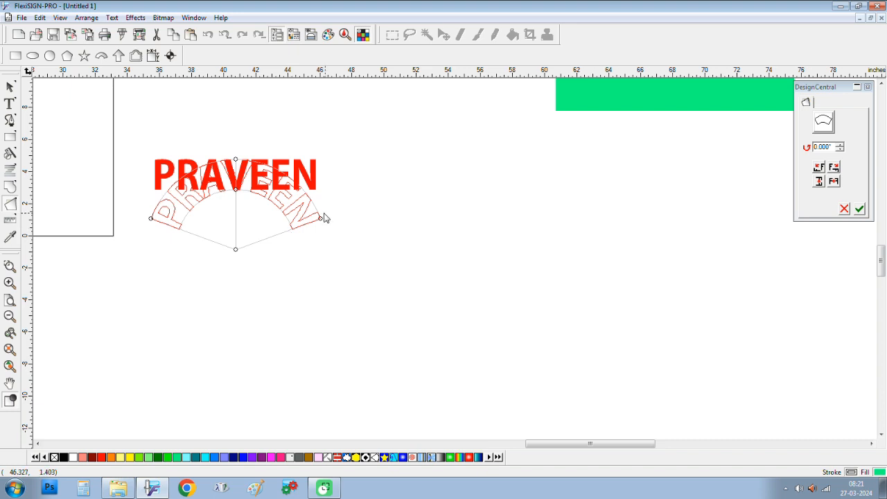
{"action": "mouse_move", "coordinate": [236, 188]}
{"action": "left_mouse_down"}
{"action": "mouse_move", "coordinate": [236, 232]}
{"action": "mouse_move", "coordinate": [235, 192]}
{"action": "left_mouse_up"}
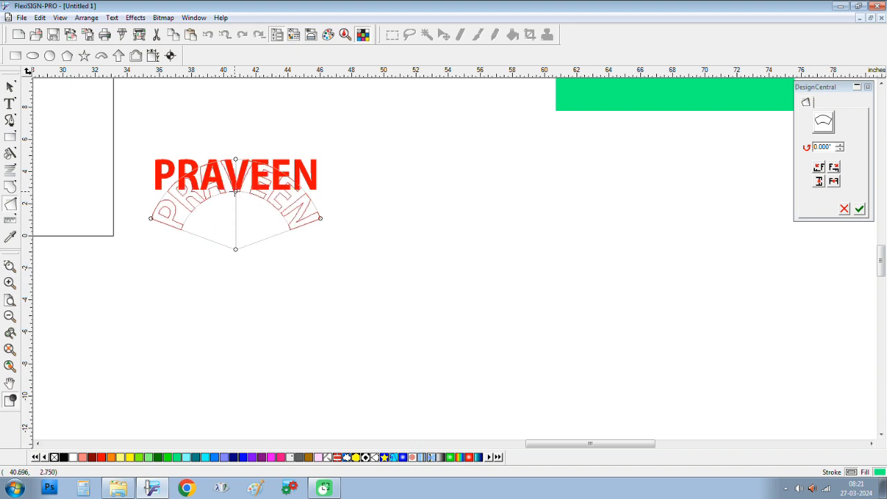
{"action": "left_click", "coordinate": [859, 209]}
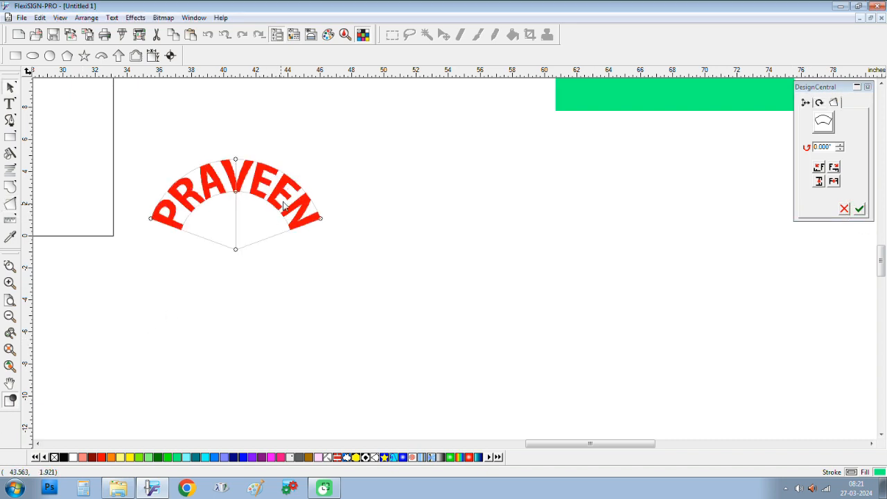
Step: Switch PRAVEEN to a pinched envelope and flatten its lower curve
{"action": "left_click", "coordinate": [822, 125]}
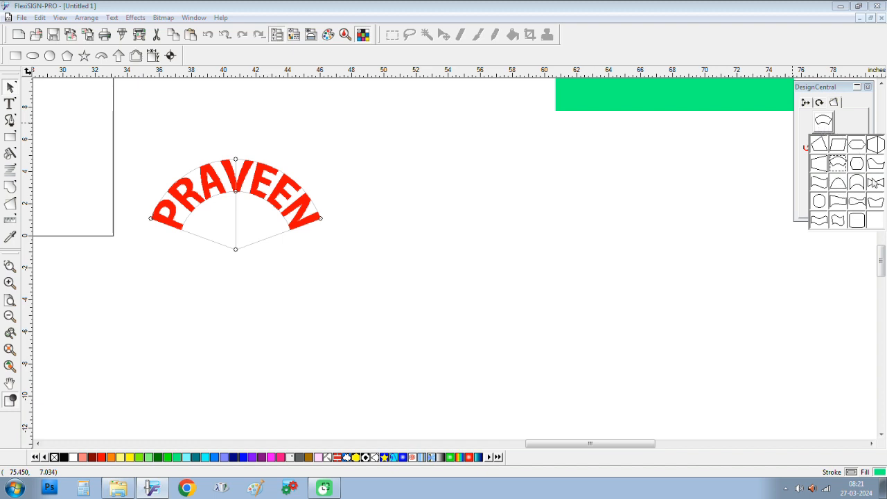
{"action": "left_click", "coordinate": [874, 186]}
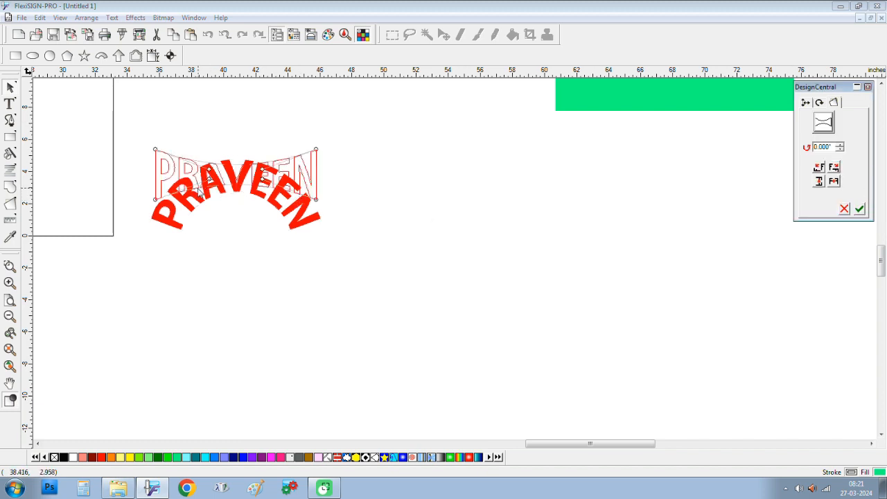
{"action": "left_click", "coordinate": [860, 210]}
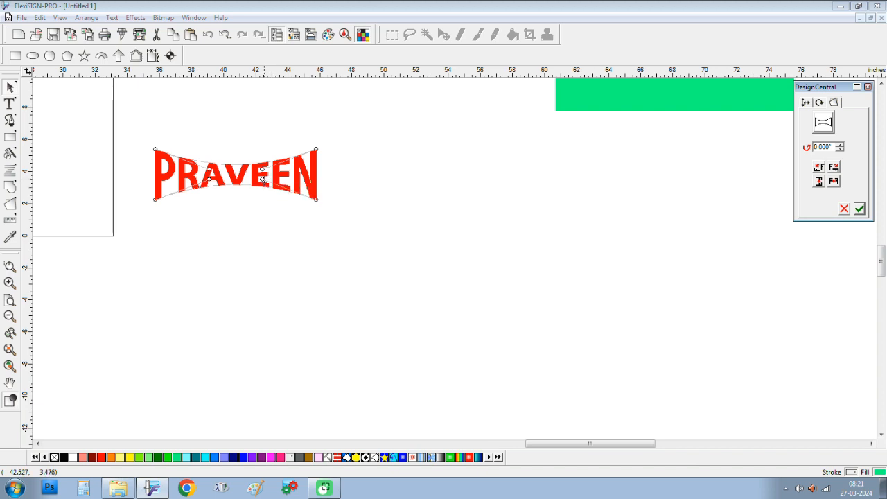
{"action": "mouse_move", "coordinate": [262, 179]}
{"action": "left_mouse_down"}
{"action": "mouse_move", "coordinate": [264, 187]}
{"action": "mouse_move", "coordinate": [231, 181]}
{"action": "mouse_move", "coordinate": [254, 187]}
{"action": "mouse_move", "coordinate": [255, 204]}
{"action": "mouse_move", "coordinate": [257, 185]}
{"action": "left_mouse_up"}
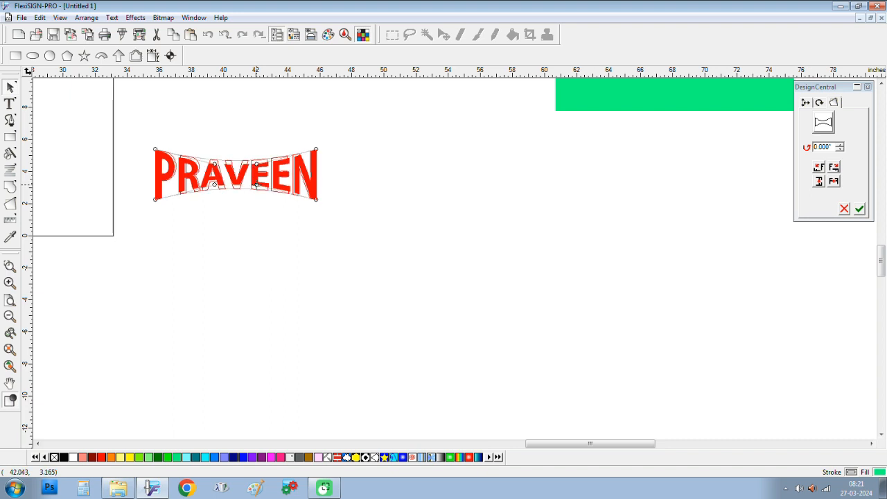
{"action": "left_click", "coordinate": [463, 164]}
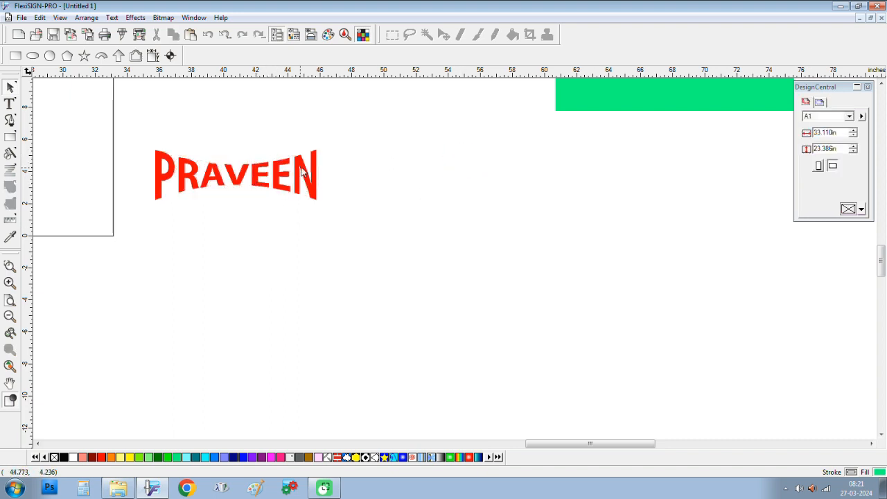
Step: Move the distorted PRAVEEN up and to the left
{"action": "left_click", "coordinate": [313, 190]}
{"action": "left_click_drag", "start_coordinate": [308, 179], "coordinate": [421, 178]}
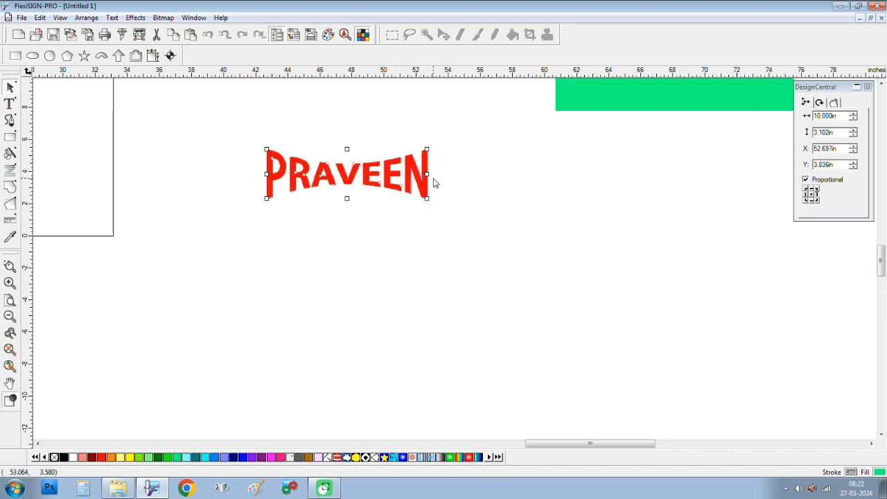
{"action": "left_click_drag", "start_coordinate": [407, 177], "coordinate": [207, 156]}
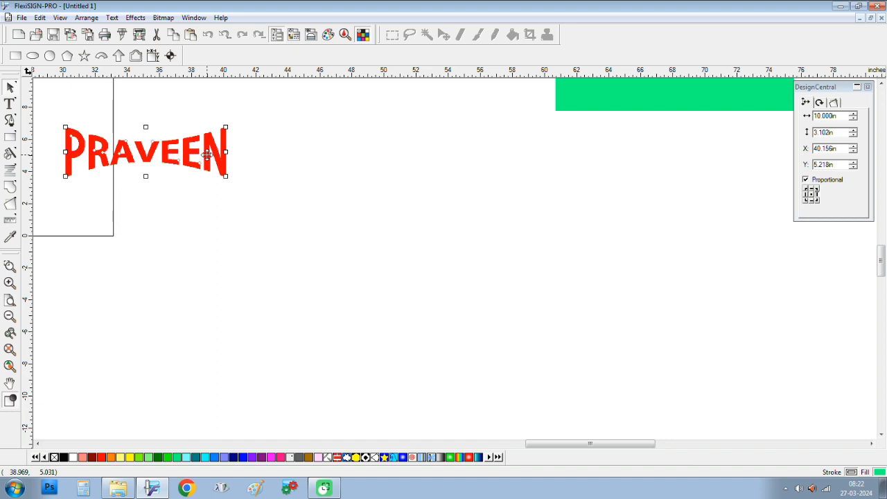
Step: Undo the distortion and enlarge PRAVEEN to 32.259 by 6.051 in across the page
{"action": "key", "text": "ctrl+z"}
{"action": "key", "text": "ctrl+z"}
{"action": "key", "text": "ctrl+z"}
{"action": "key", "text": "ctrl+z"}
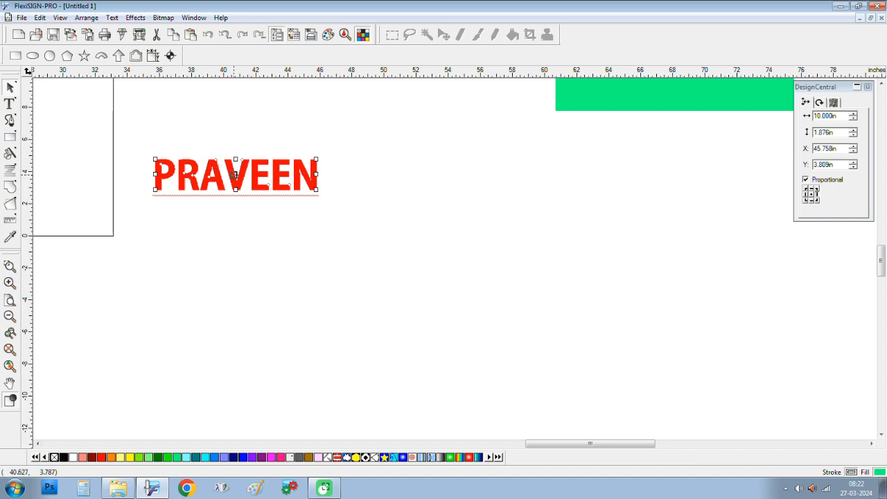
{"action": "key", "text": "ctrl+z"}
{"action": "left_click_drag", "start_coordinate": [282, 168], "coordinate": [253, 239]}
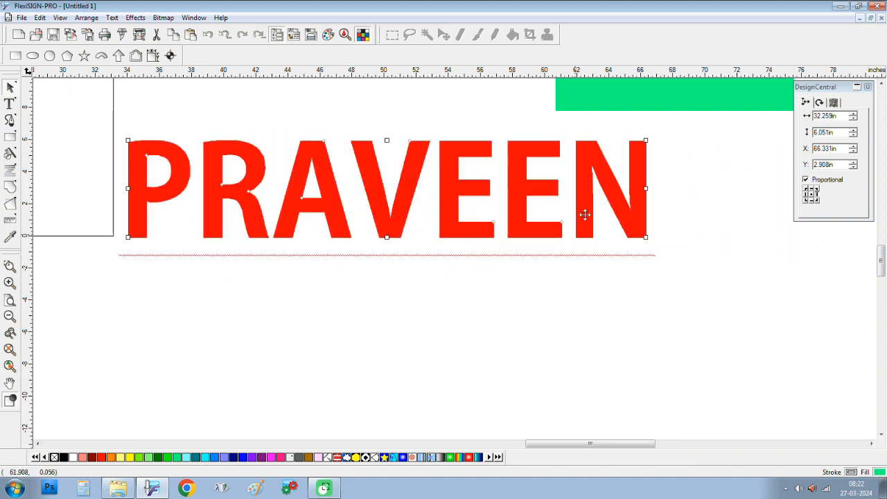
{"action": "left_click_drag", "start_coordinate": [530, 191], "coordinate": [461, 192]}
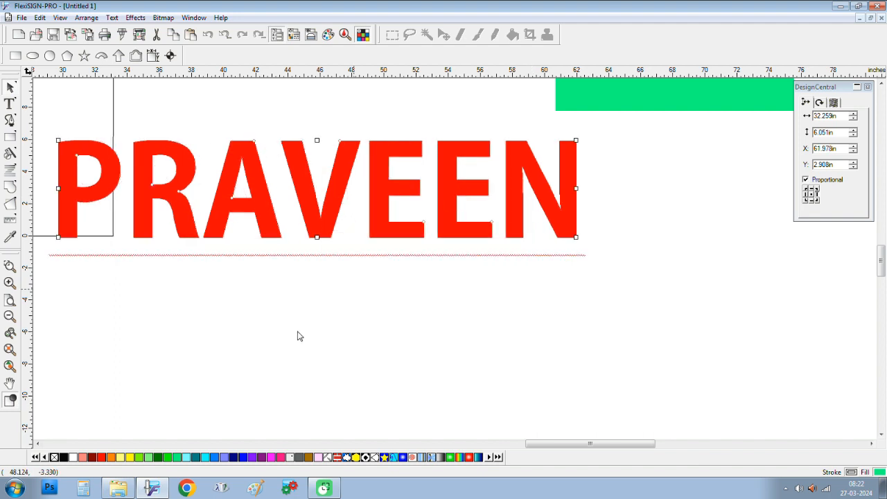
Step: Fill PRAVEEN solid blue and bring up the Effects menu
{"action": "left_click", "coordinate": [167, 456]}
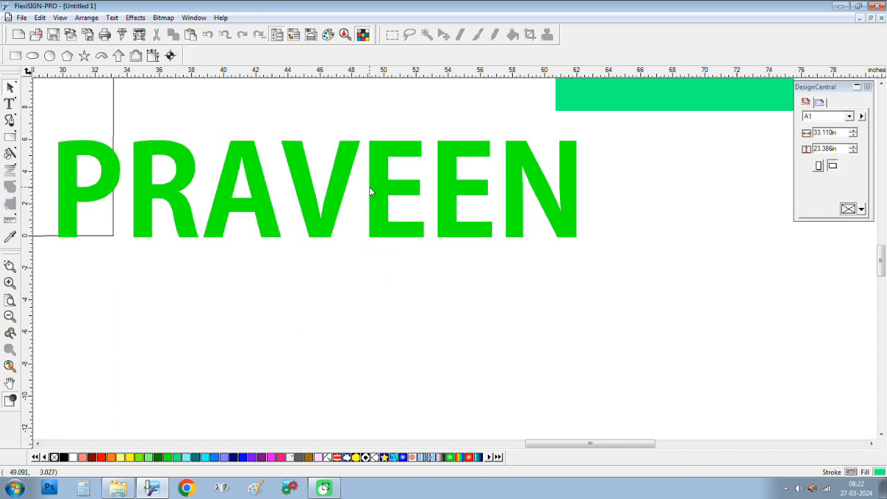
{"action": "left_click", "coordinate": [241, 456]}
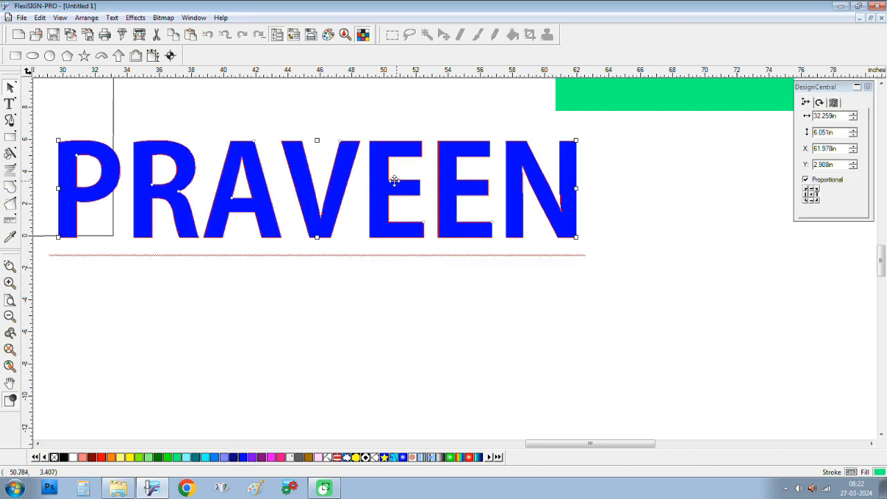
{"action": "left_click", "coordinate": [136, 18]}
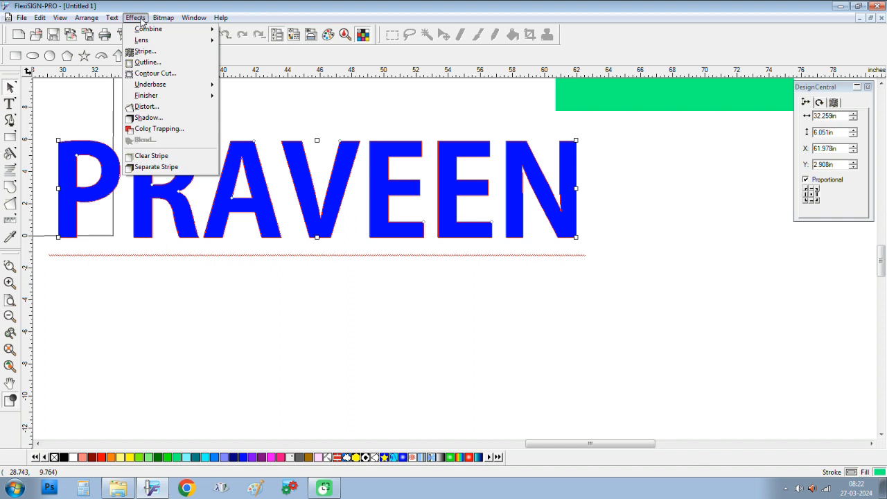
Step: Add a drop shadow without backing to the blue PRAVEEN
{"action": "left_click", "coordinate": [167, 121]}
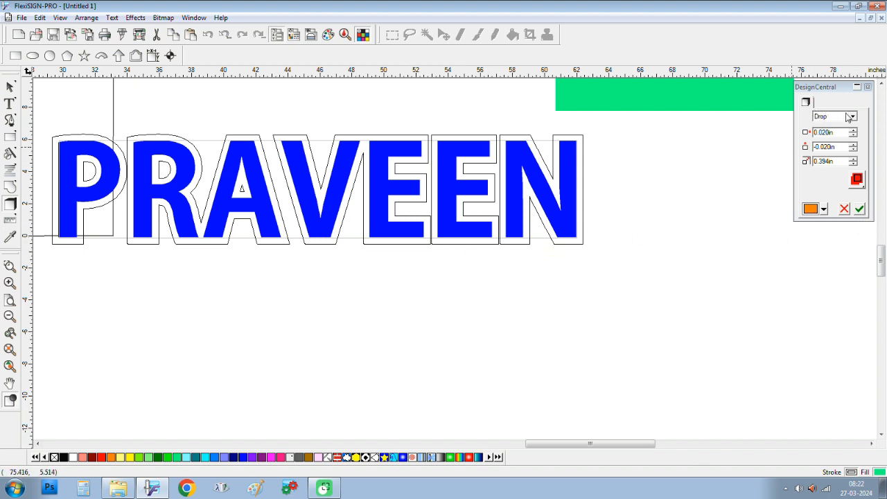
{"action": "left_click", "coordinate": [861, 209]}
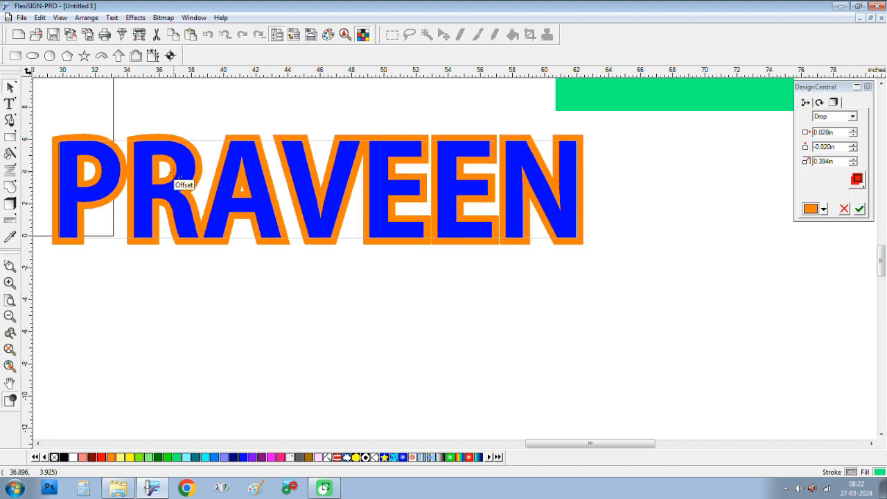
{"action": "left_click", "coordinate": [856, 179]}
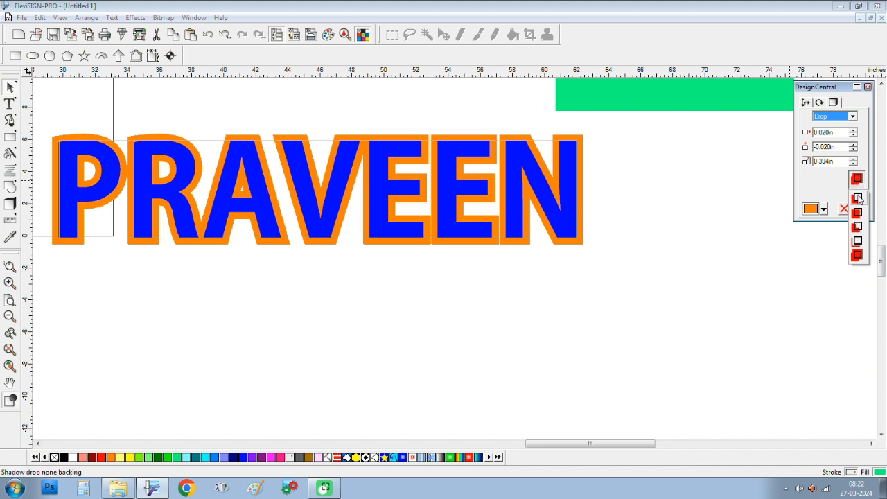
{"action": "left_click", "coordinate": [858, 199]}
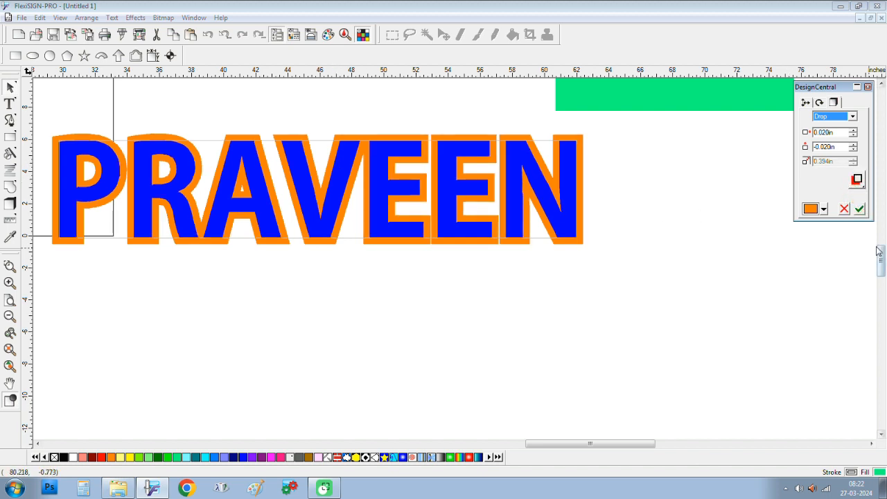
{"action": "left_click", "coordinate": [863, 211]}
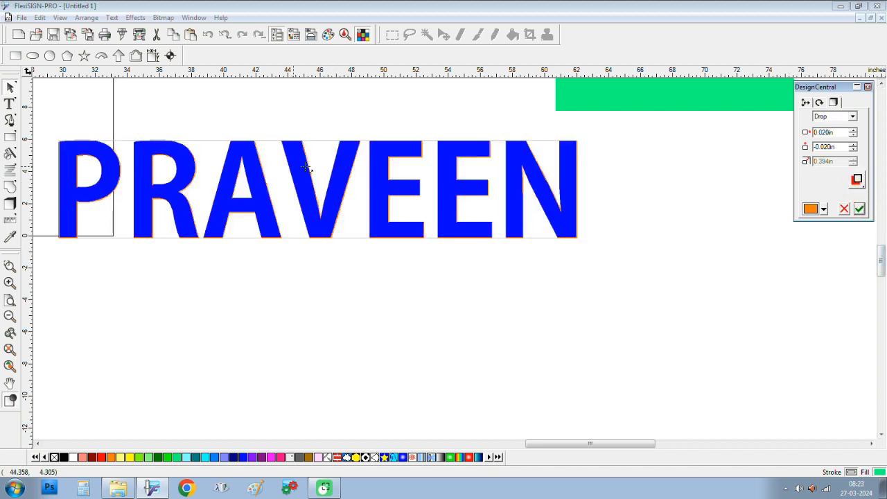
Step: Offset the orange shadow to -0.480in and -0.420in and apply it
{"action": "left_click", "coordinate": [854, 136]}
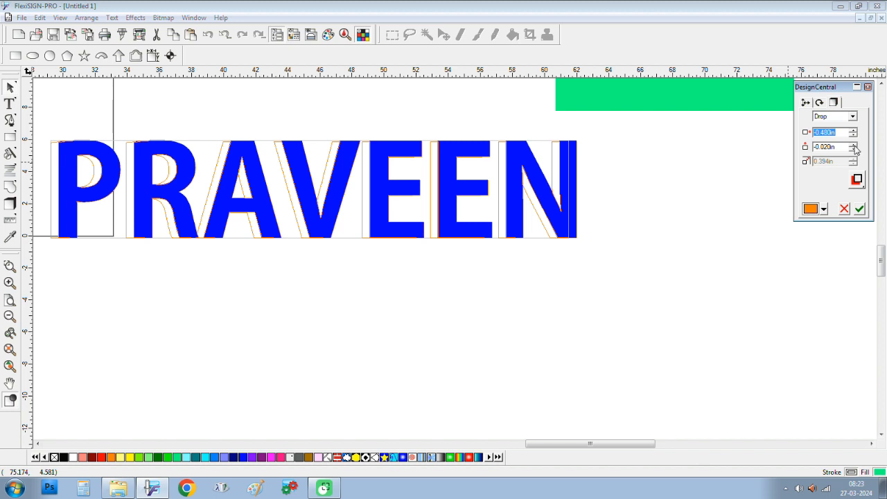
{"action": "left_click", "coordinate": [853, 151]}
{"action": "left_click", "coordinate": [853, 151]}
{"action": "left_click", "coordinate": [854, 152]}
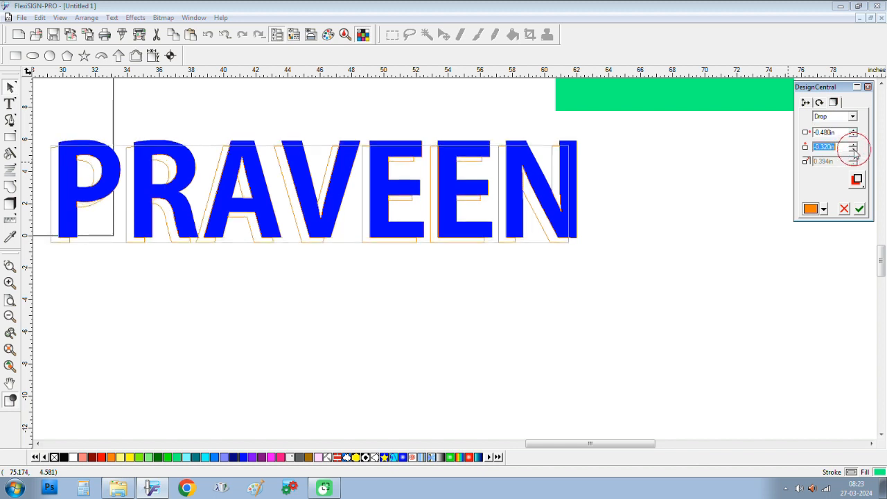
{"action": "left_click", "coordinate": [854, 152]}
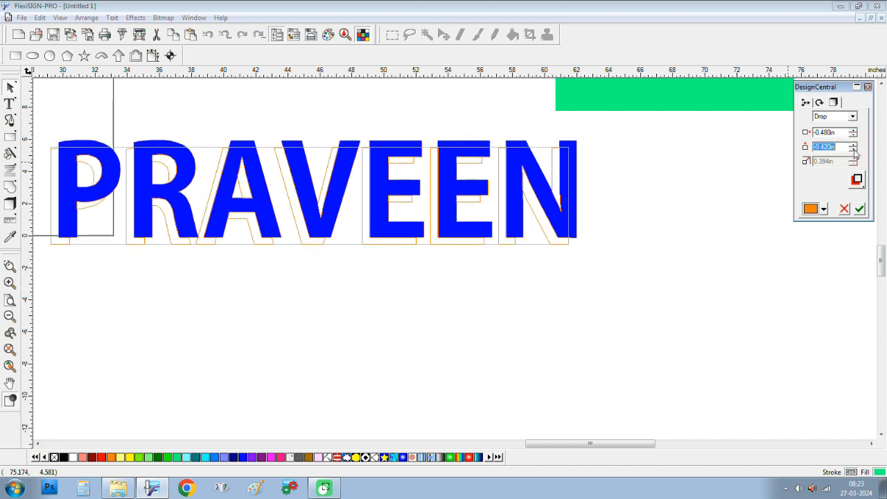
{"action": "left_click", "coordinate": [859, 210]}
{"action": "left_click", "coordinate": [354, 327]}
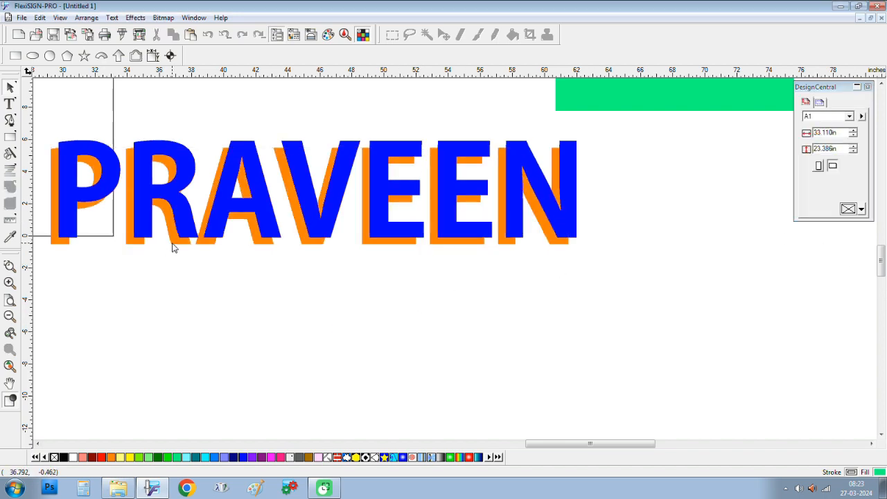
Step: Drag the shadowed PRAVEEN right, separate its shadow, and reselect the text
{"action": "left_click", "coordinate": [174, 248]}
{"action": "left_click_drag", "start_coordinate": [184, 214], "coordinate": [282, 210]}
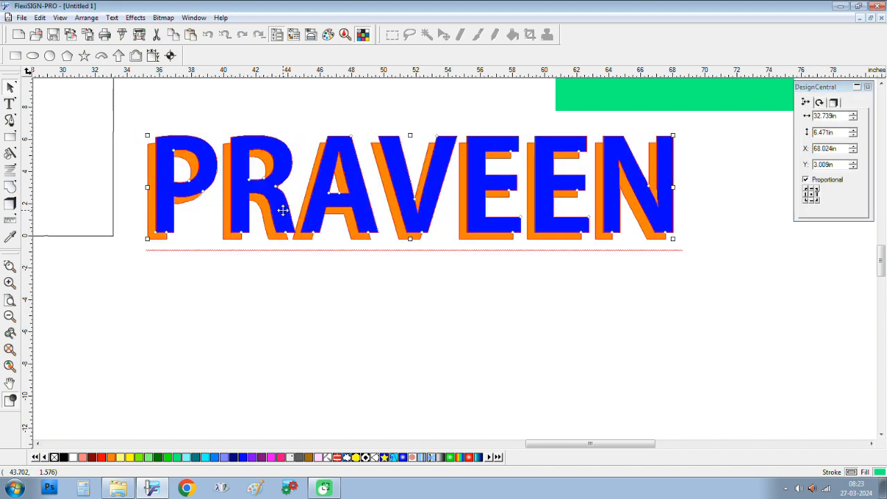
{"action": "right_click", "coordinate": [283, 210]}
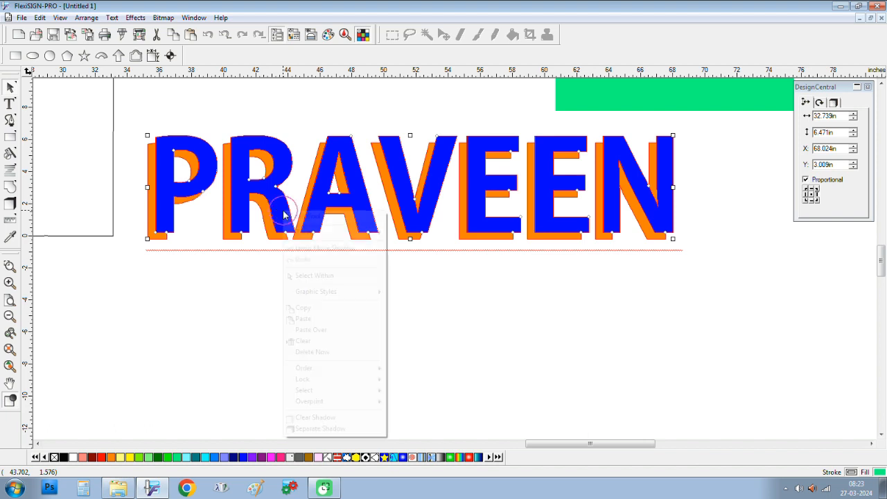
{"action": "left_click", "coordinate": [320, 428]}
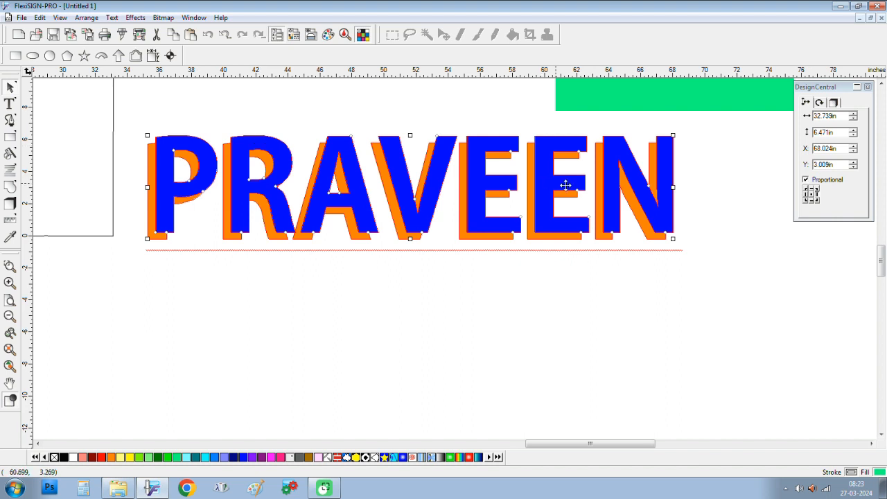
{"action": "left_click", "coordinate": [675, 212]}
{"action": "left_click", "coordinate": [669, 221]}
Step: Change PRAVEEN's shadow type to Block using the offset block style
{"action": "left_click", "coordinate": [836, 103]}
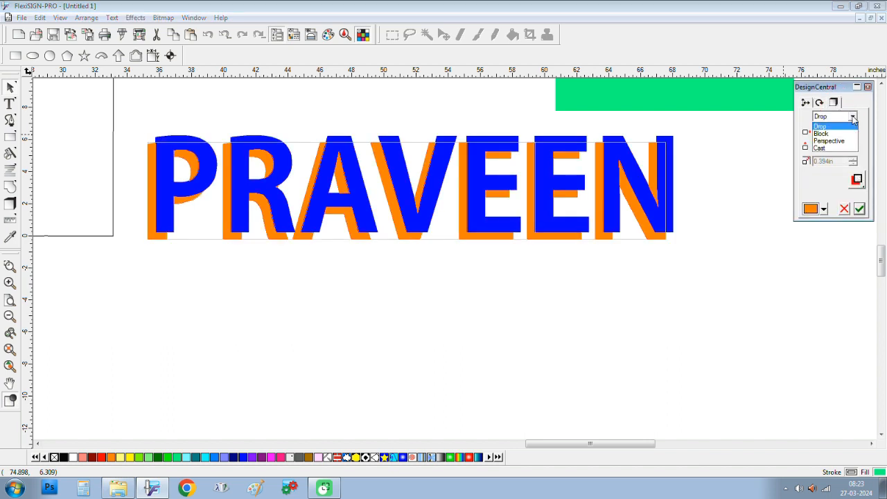
{"action": "left_click", "coordinate": [835, 134]}
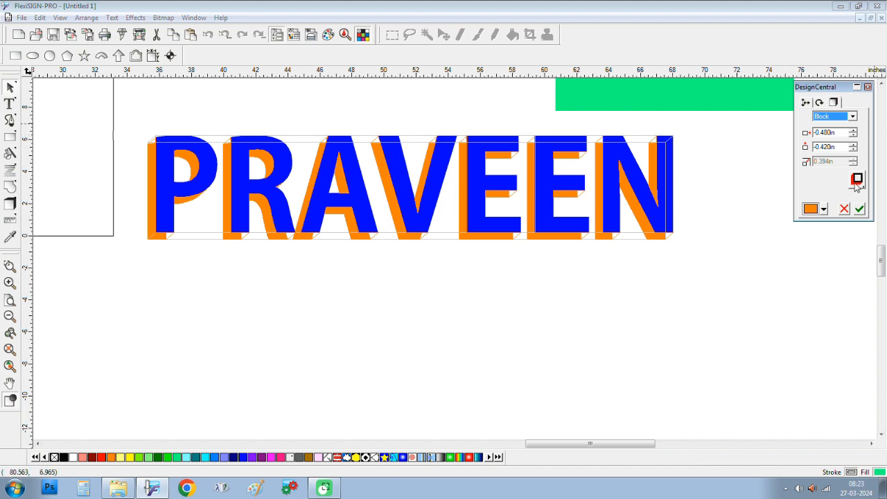
{"action": "left_click", "coordinate": [860, 210]}
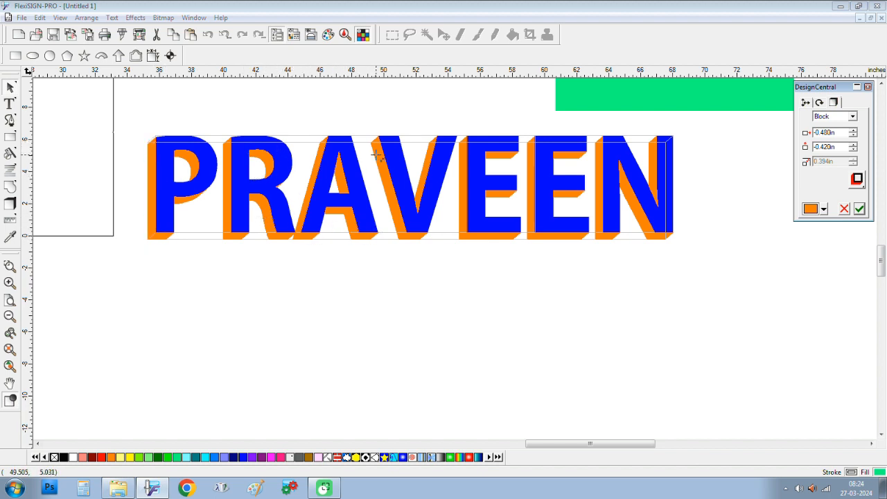
{"action": "left_click", "coordinate": [858, 180]}
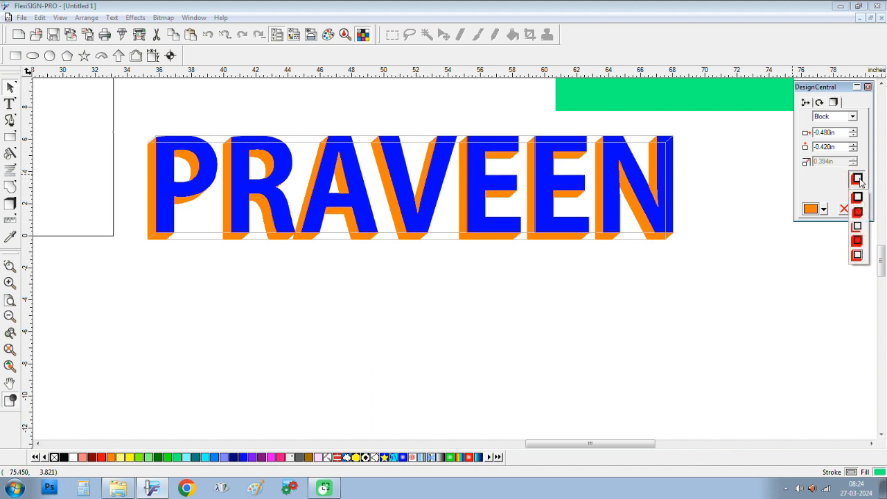
{"action": "left_click", "coordinate": [859, 228]}
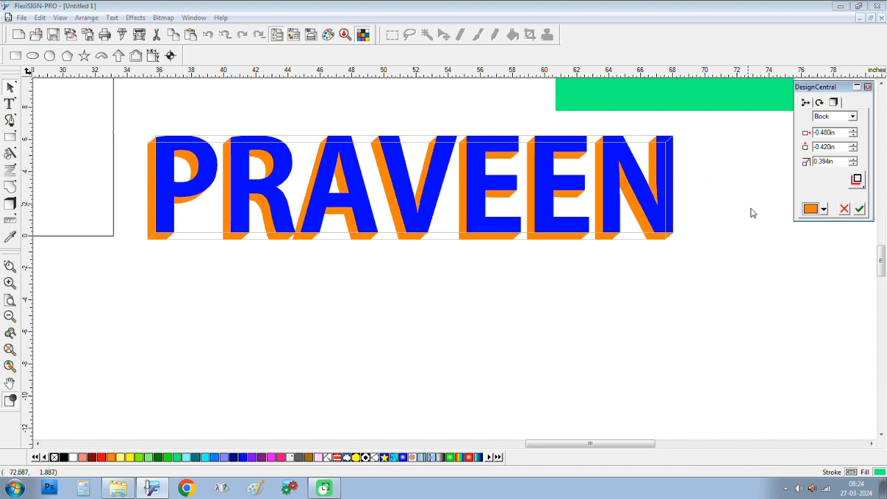
{"action": "left_click", "coordinate": [859, 210]}
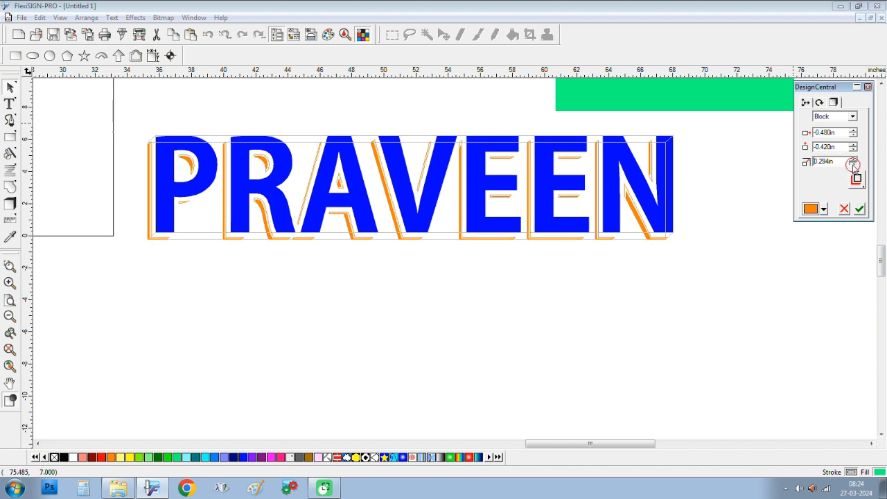
Step: Reduce the block shadow depth to 0.094in
{"action": "left_click", "coordinate": [853, 165]}
{"action": "left_click", "coordinate": [854, 165]}
{"action": "left_click", "coordinate": [853, 165]}
{"action": "left_click", "coordinate": [854, 165]}
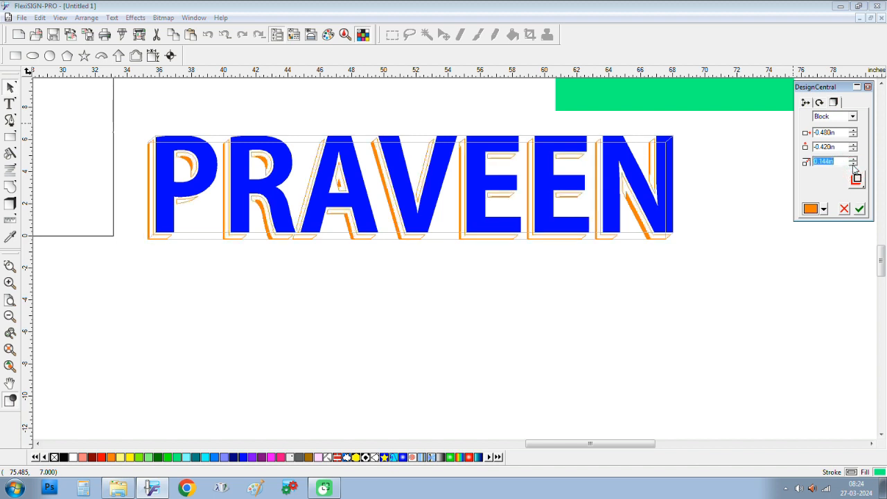
{"action": "left_click", "coordinate": [853, 165]}
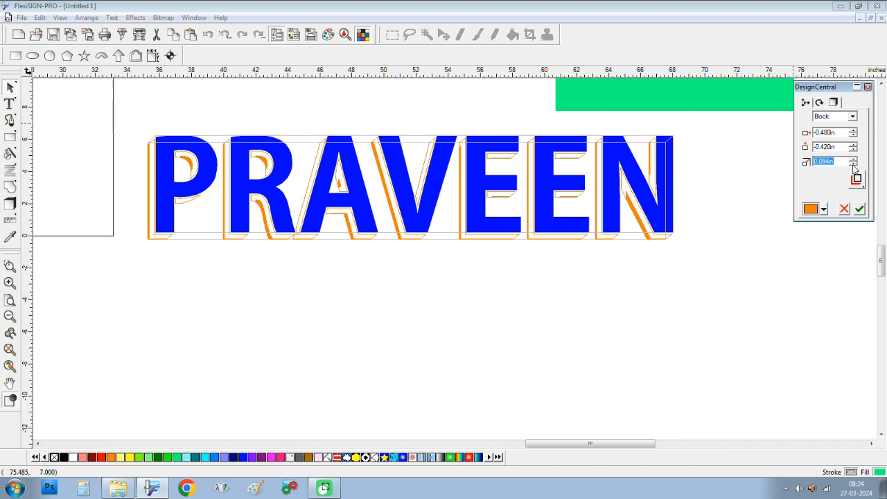
{"action": "left_click", "coordinate": [859, 208]}
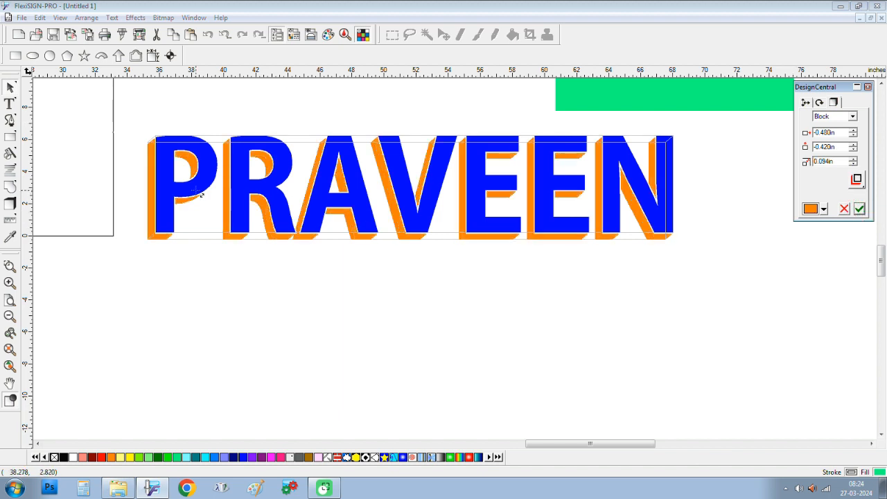
Step: Raise the block shadow's horizontal offset to 0.220in
{"action": "left_click", "coordinate": [853, 132]}
{"action": "left_click", "coordinate": [853, 132]}
{"action": "left_click", "coordinate": [853, 132]}
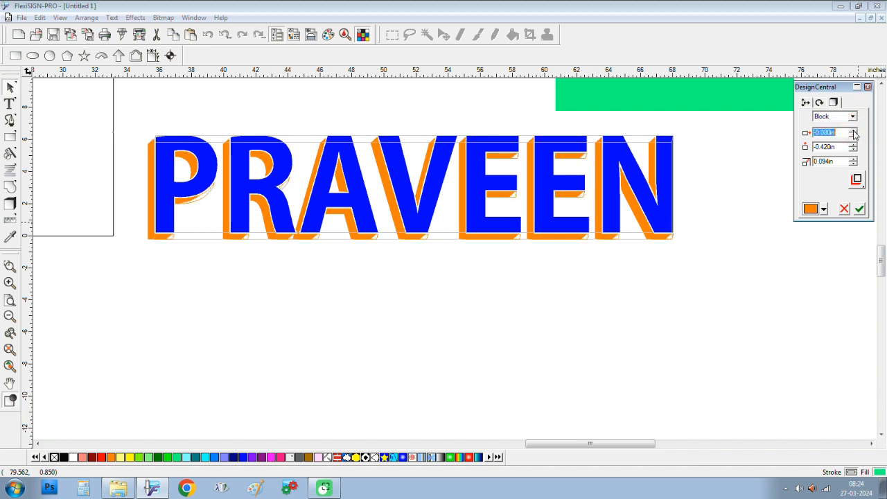
{"action": "left_click", "coordinate": [853, 133]}
{"action": "left_click", "coordinate": [853, 132]}
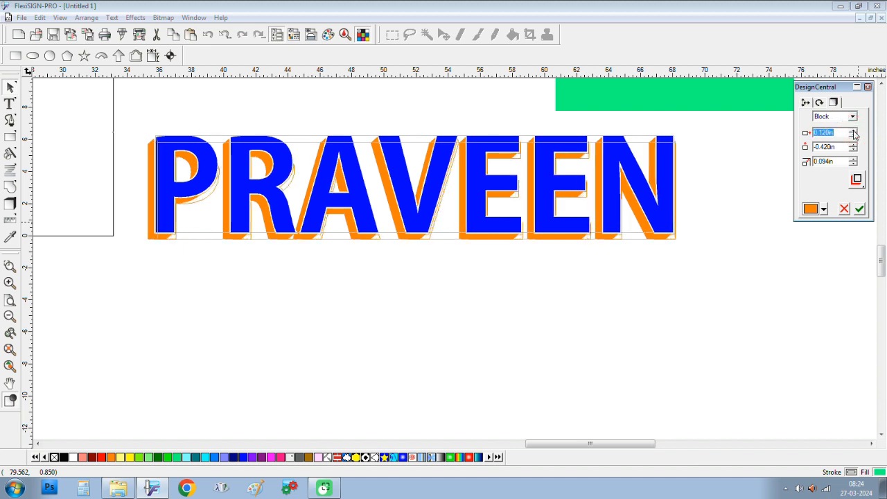
{"action": "left_click", "coordinate": [853, 133]}
{"action": "left_click", "coordinate": [859, 209]}
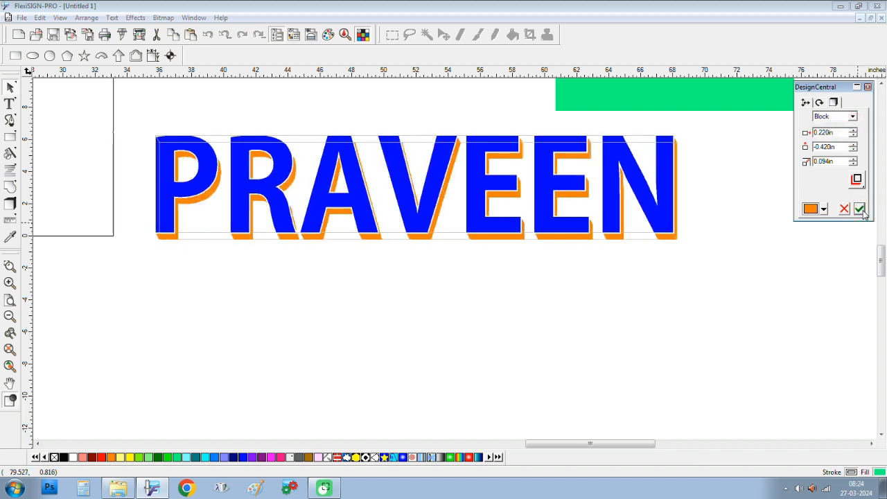
Step: Set the extrusion offsets to -0.880in horizontally and -0.820in vertically
{"action": "left_click", "coordinate": [853, 133]}
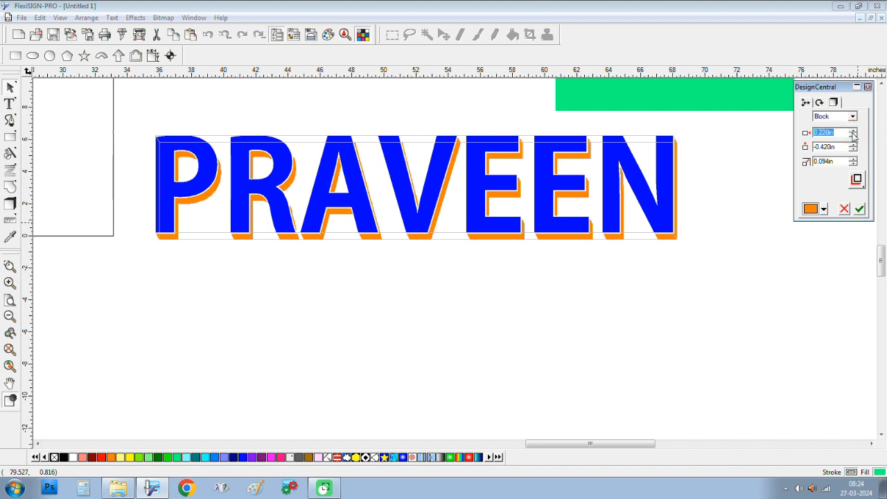
{"action": "left_click", "coordinate": [853, 133]}
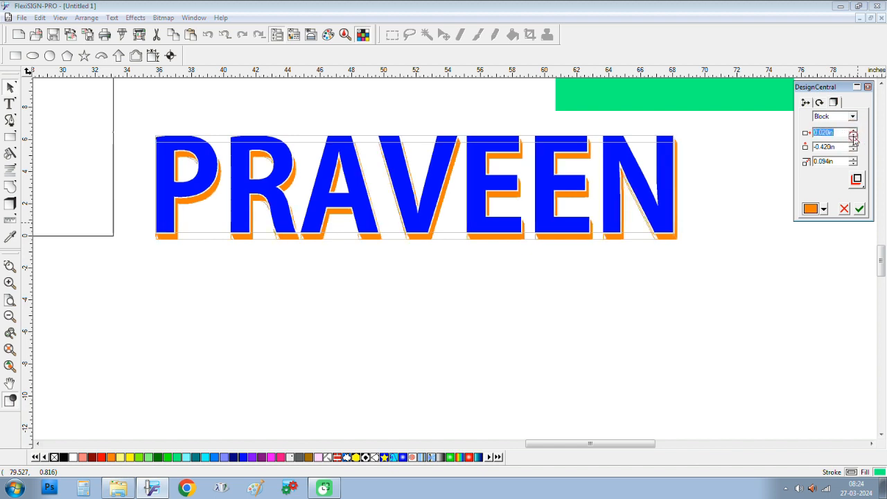
{"action": "left_click", "coordinate": [853, 135]}
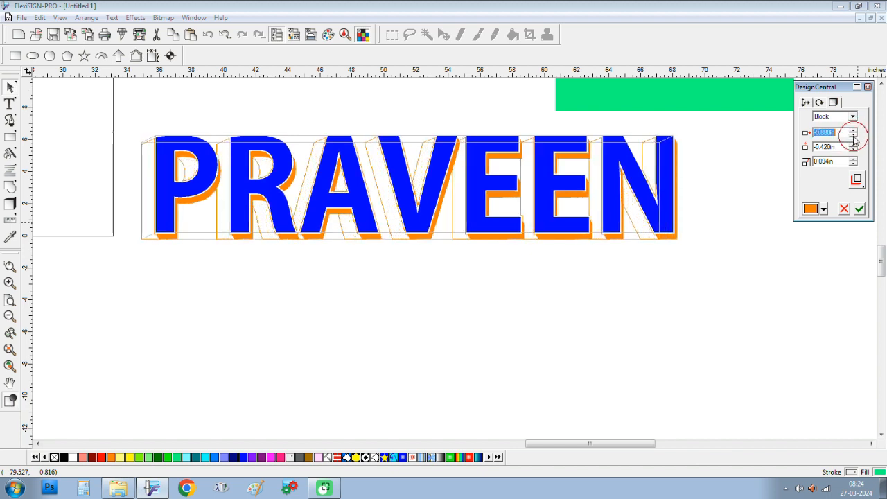
{"action": "left_click", "coordinate": [860, 210]}
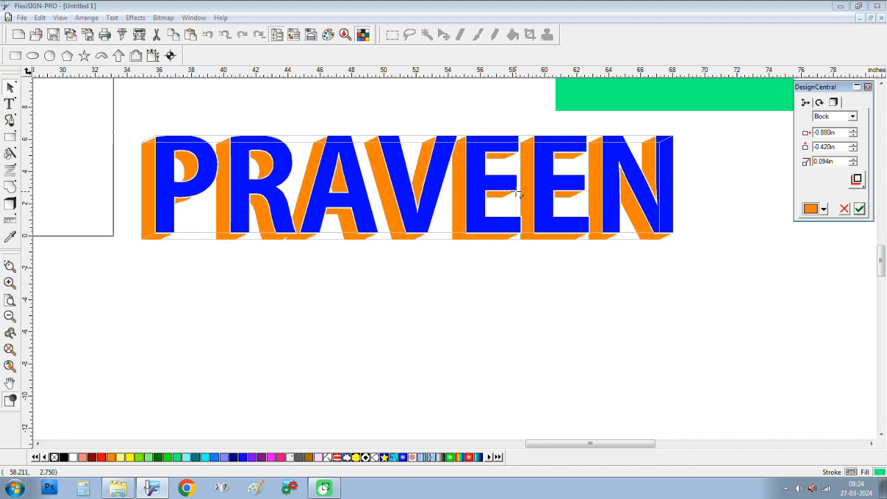
{"action": "left_click", "coordinate": [853, 151]}
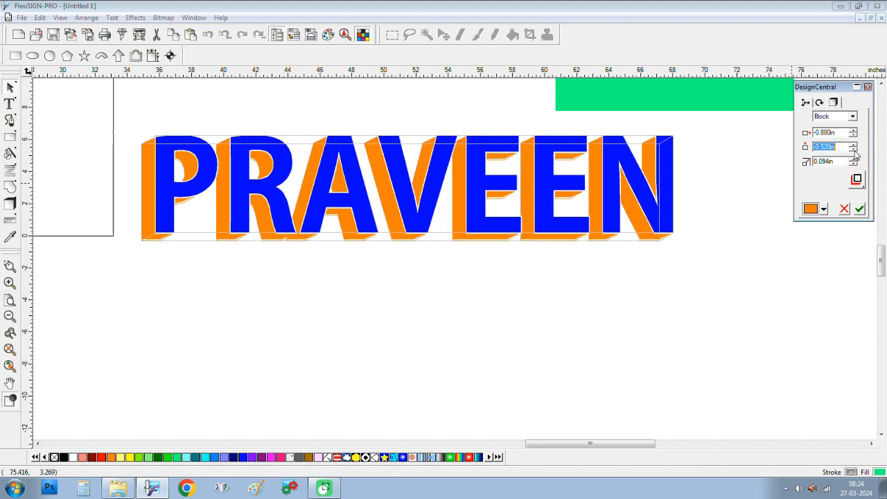
{"action": "left_click", "coordinate": [853, 151]}
{"action": "left_click", "coordinate": [853, 151]}
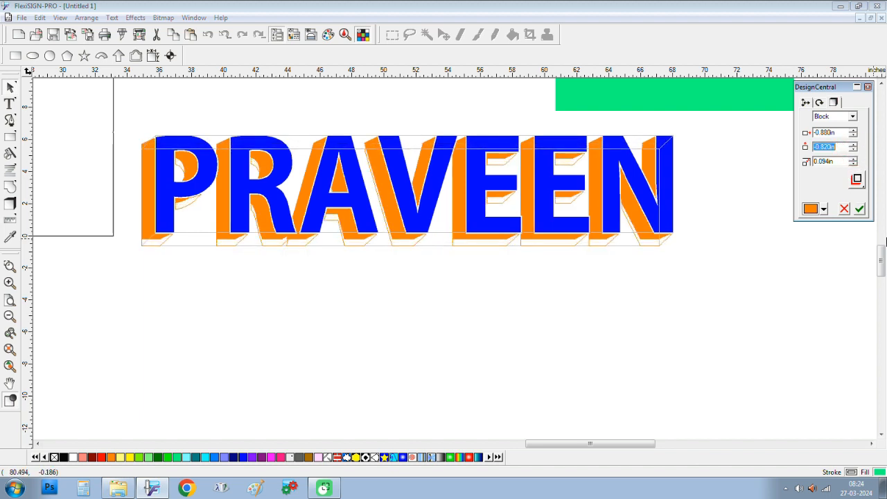
{"action": "left_click", "coordinate": [860, 208]}
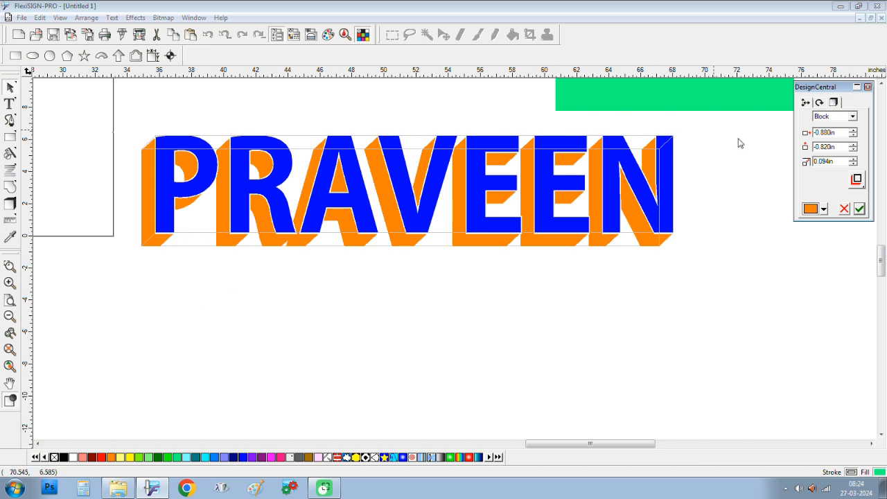
Step: Set the extrusion's third value to 0.244in and reselect the extruded PRAVEEN
{"action": "left_click", "coordinate": [853, 159]}
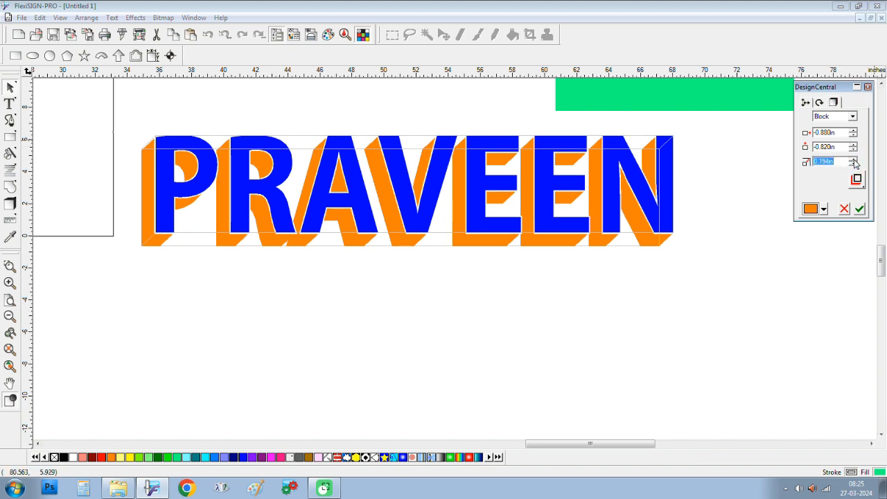
{"action": "left_click", "coordinate": [853, 159]}
{"action": "left_click", "coordinate": [859, 209]}
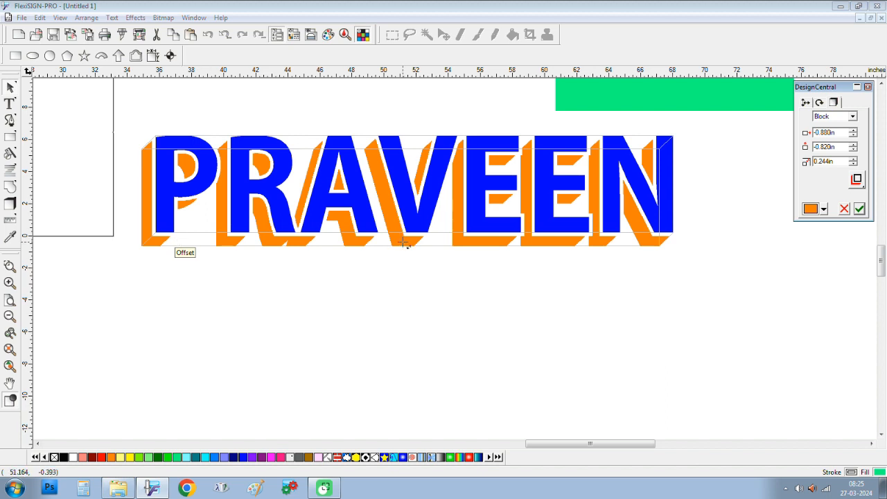
{"action": "left_click", "coordinate": [11, 87]}
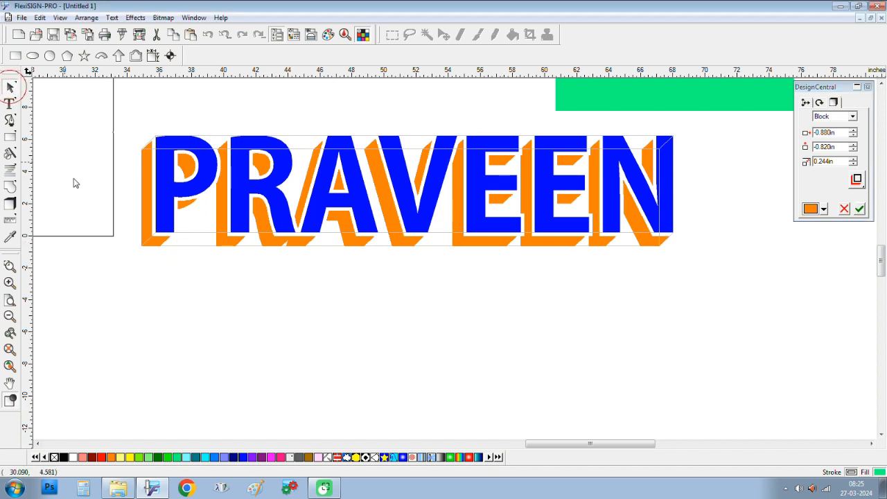
{"action": "left_click", "coordinate": [155, 207]}
Step: Separate PRAVEEN's shadow and move the blue lettering away from it
{"action": "right_click", "coordinate": [167, 186]}
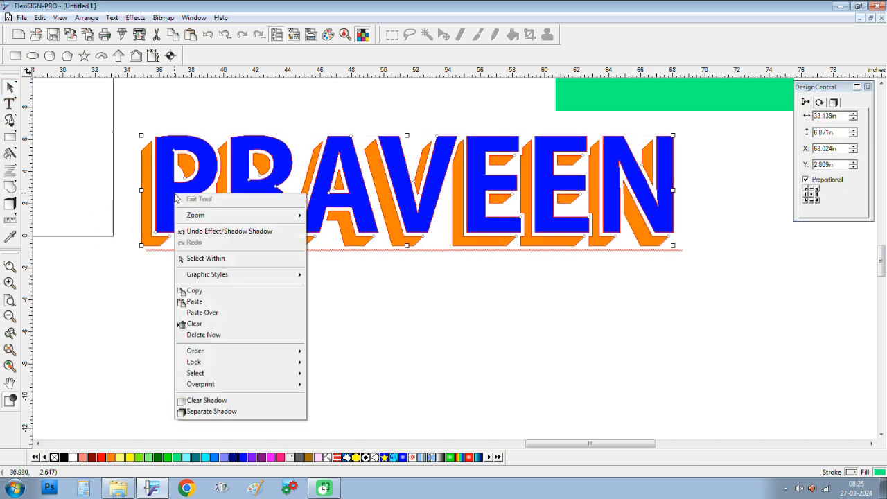
{"action": "left_click", "coordinate": [252, 413]}
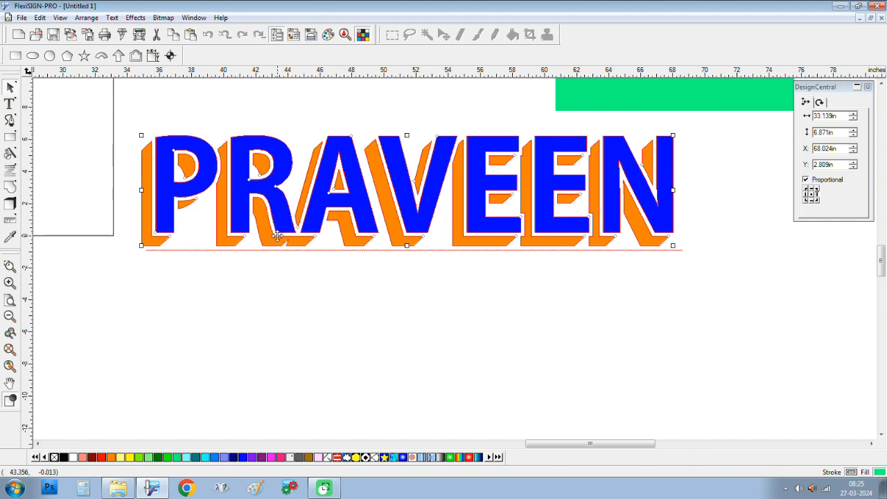
{"action": "left_click_drag", "start_coordinate": [278, 234], "coordinate": [283, 353]}
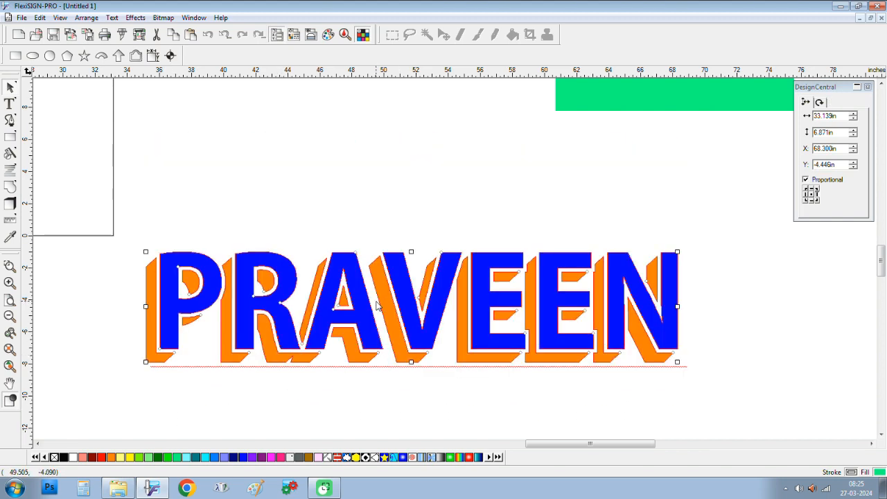
{"action": "left_click", "coordinate": [318, 143]}
{"action": "left_click", "coordinate": [345, 264]}
{"action": "left_click_drag", "start_coordinate": [345, 264], "coordinate": [322, 115]}
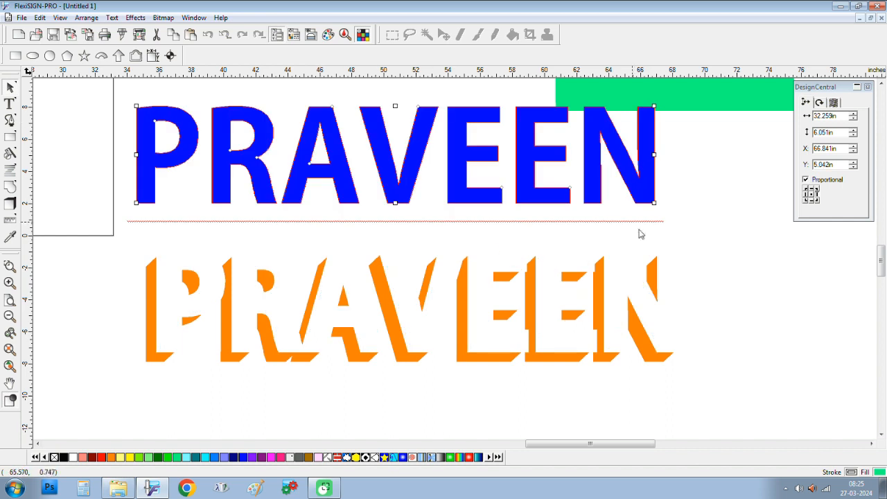
Step: Recolour the shadow red and set the blue PRAVEEN back on top of it
{"action": "left_click_drag", "start_coordinate": [689, 240], "coordinate": [17, 447]}
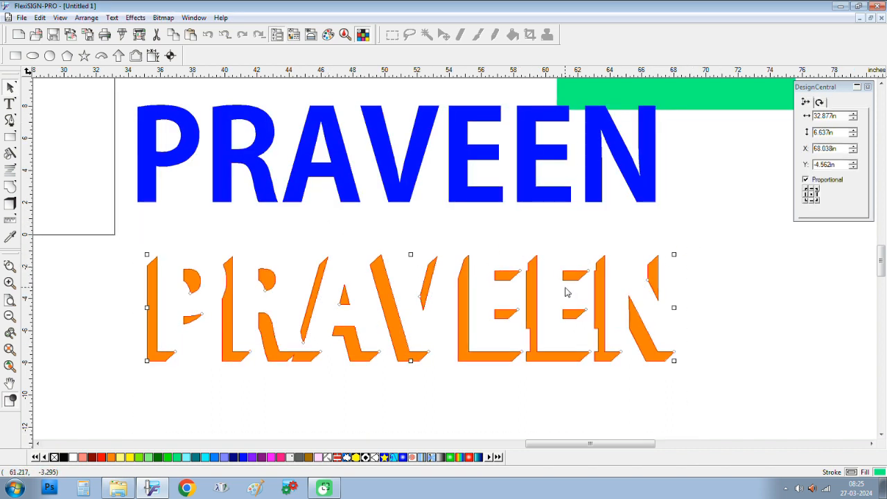
{"action": "left_click", "coordinate": [101, 457]}
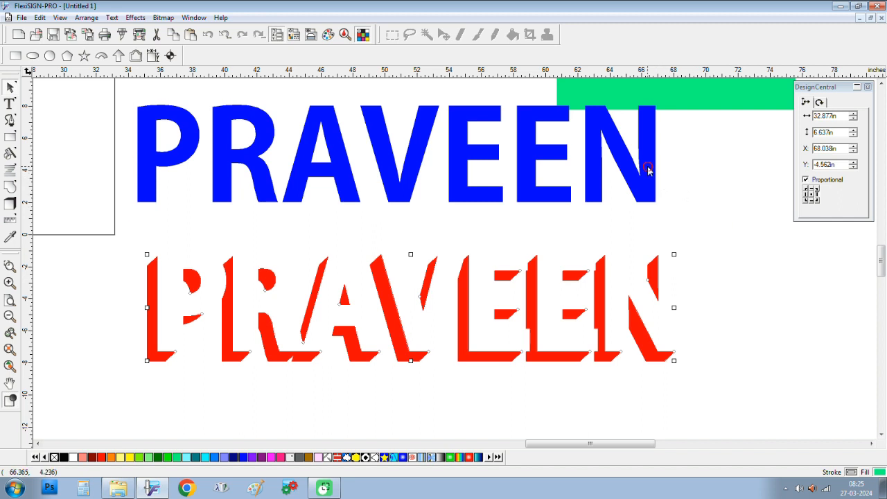
{"action": "left_click_drag", "start_coordinate": [649, 169], "coordinate": [671, 311]}
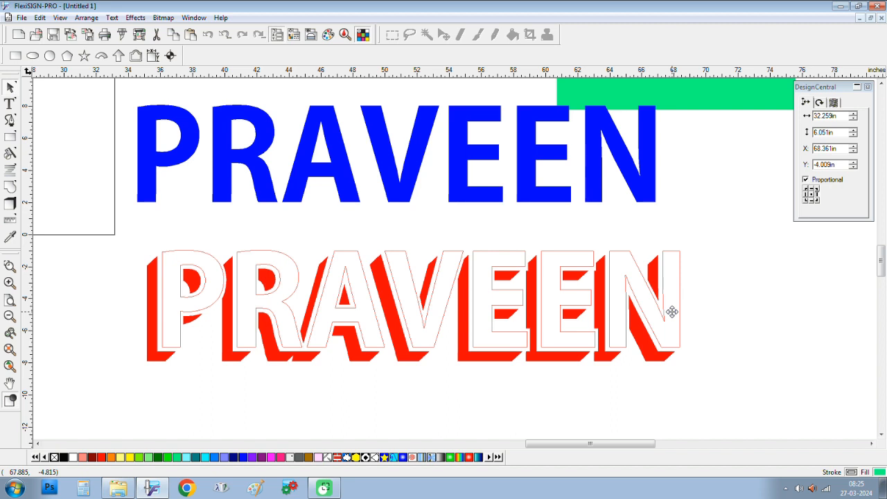
{"action": "left_click_drag", "start_coordinate": [672, 311], "coordinate": [671, 311]}
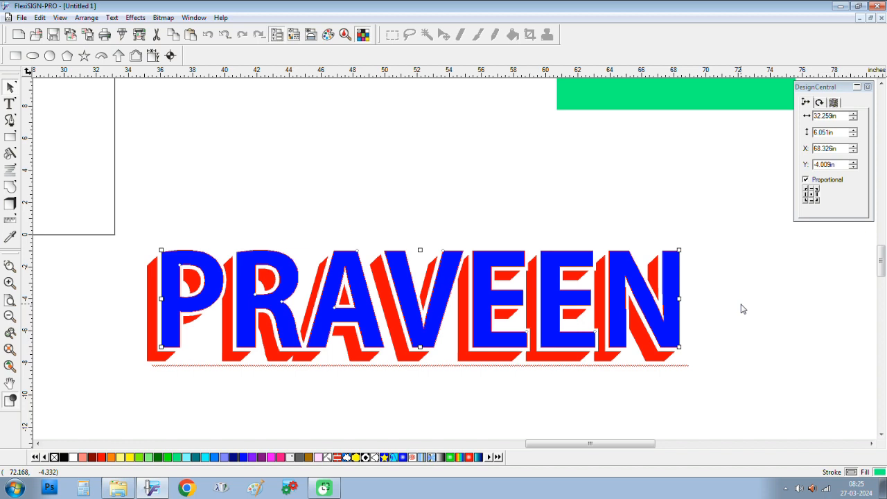
{"action": "left_click", "coordinate": [756, 234]}
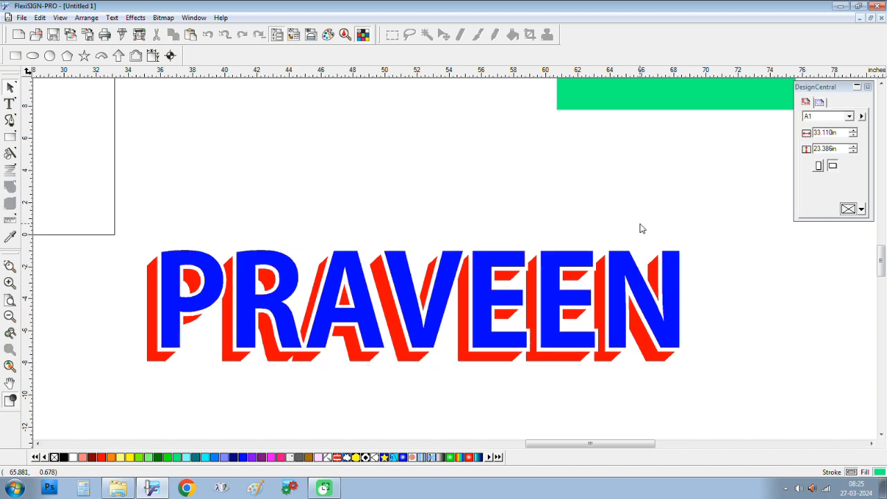
Step: Zoom out to the whole page and show the Text tool flyout
{"action": "scroll", "coordinate": [641, 225], "scroll_direction": "down", "scroll_amount": 12}
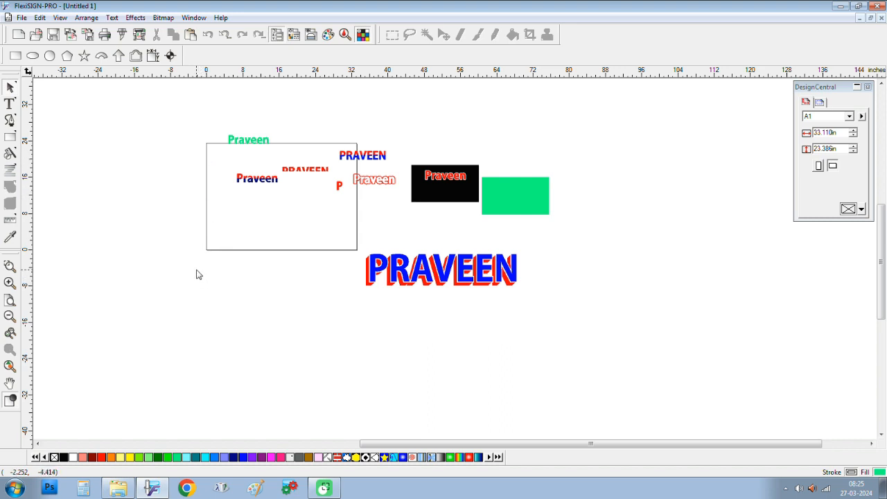
{"action": "left_click", "coordinate": [14, 103]}
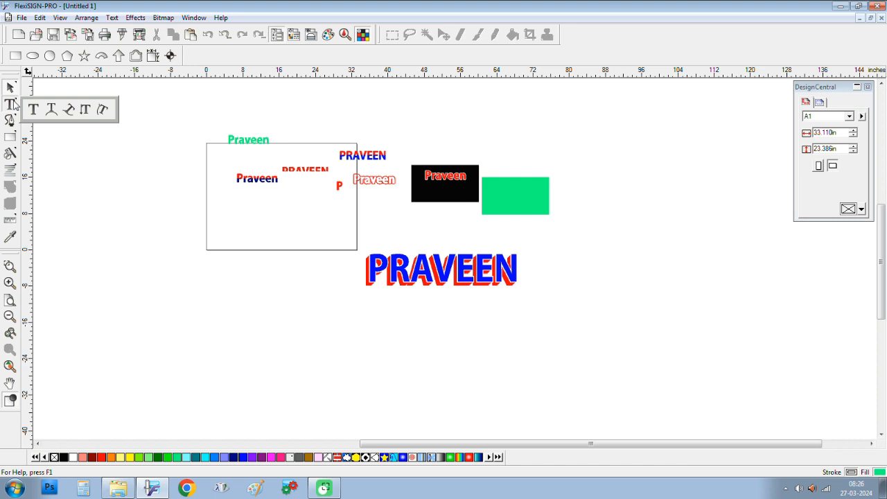
Step: Draw a small text circle on the page for arc text
{"action": "left_click", "coordinate": [54, 111]}
{"action": "left_click", "coordinate": [128, 296]}
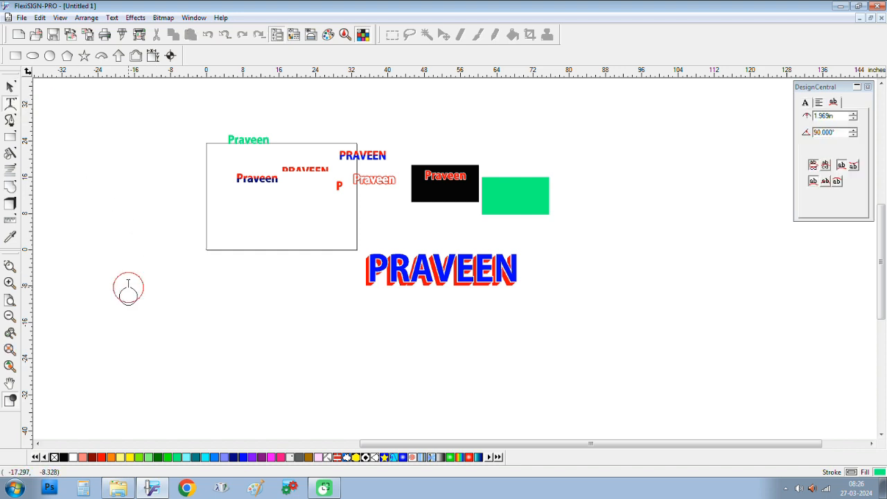
{"action": "left_click_drag", "start_coordinate": [134, 309], "coordinate": [235, 332]}
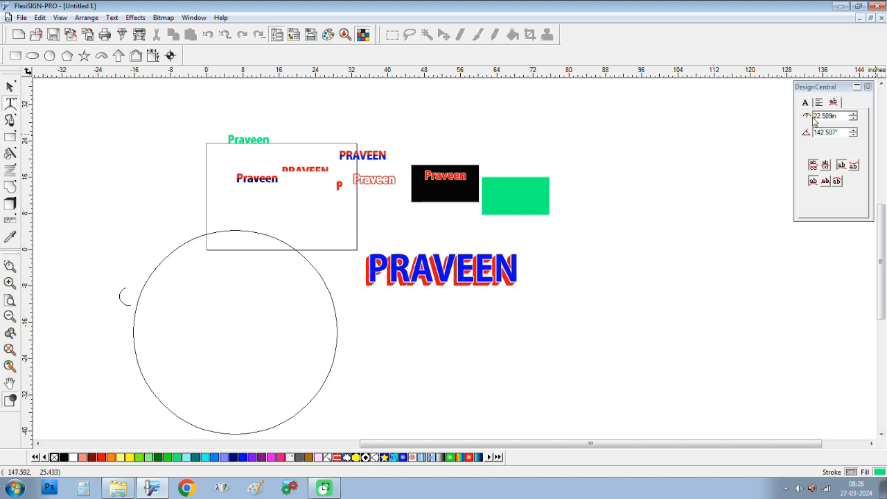
{"action": "left_click", "coordinate": [853, 114]}
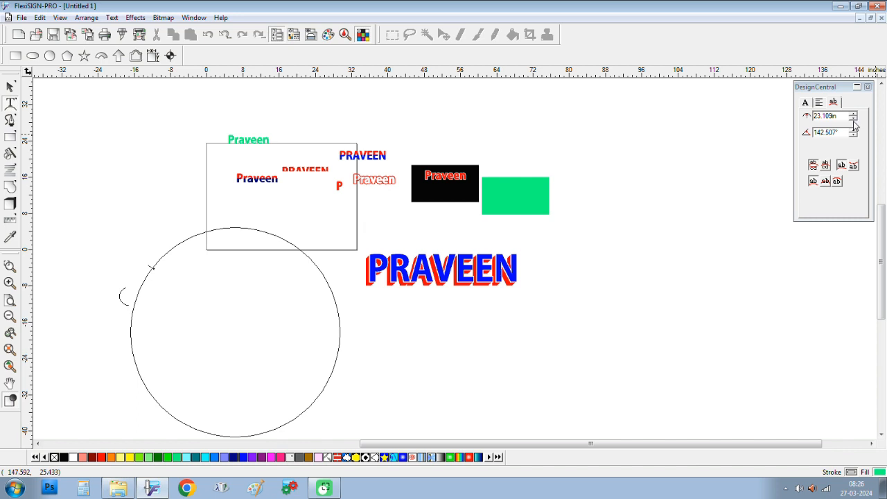
{"action": "left_click", "coordinate": [853, 119]}
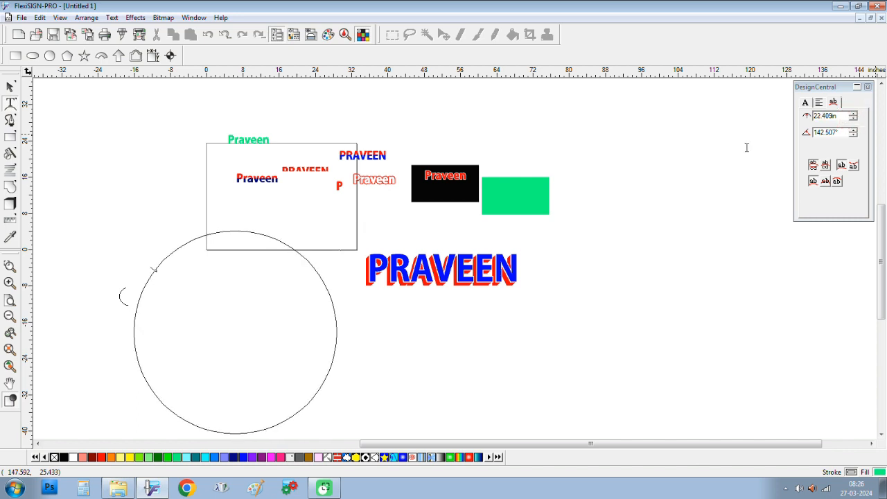
{"action": "left_click_drag", "start_coordinate": [277, 209], "coordinate": [287, 223]}
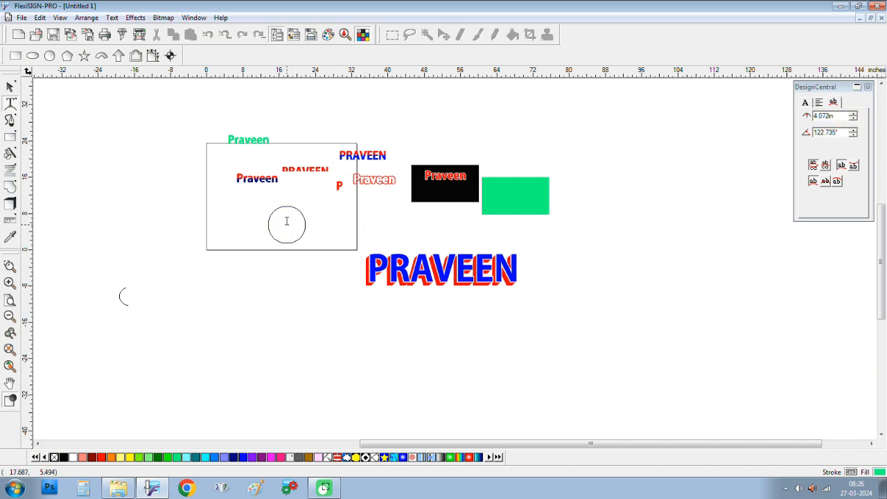
Step: Type PRAVEEN along the circle
{"action": "scroll", "coordinate": [278, 198], "scroll_direction": "up", "scroll_amount": 5}
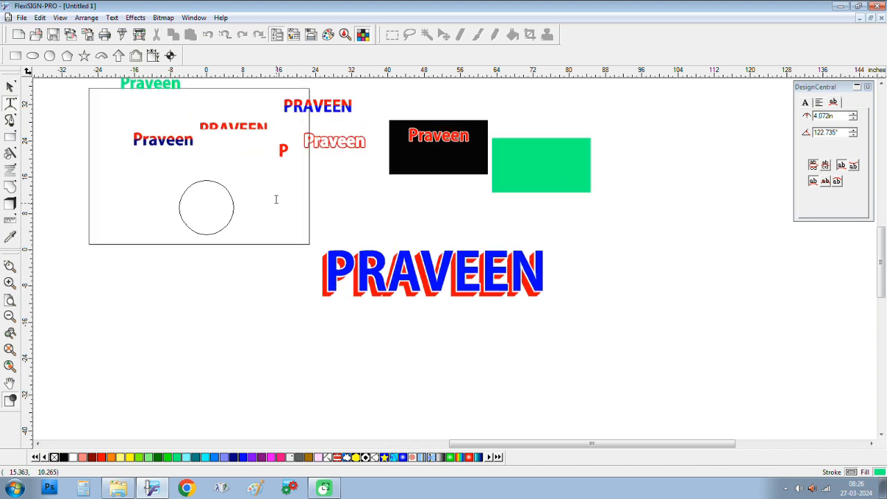
{"action": "left_click", "coordinate": [37, 443]}
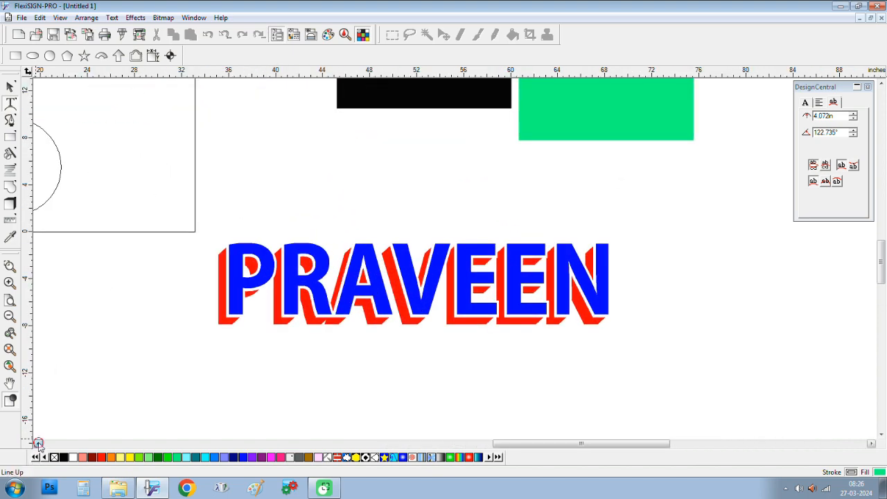
{"action": "left_click", "coordinate": [38, 443]}
{"action": "left_click", "coordinate": [38, 444]}
{"action": "left_click", "coordinate": [37, 444]}
{"action": "left_click", "coordinate": [37, 444]}
{"action": "scroll", "coordinate": [236, 201], "scroll_direction": "up", "scroll_amount": 3}
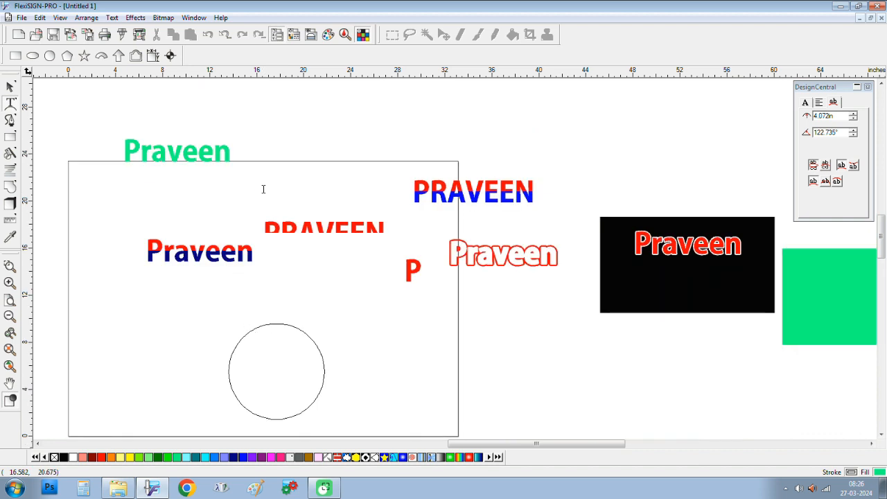
{"action": "type", "text": "PRAV"}
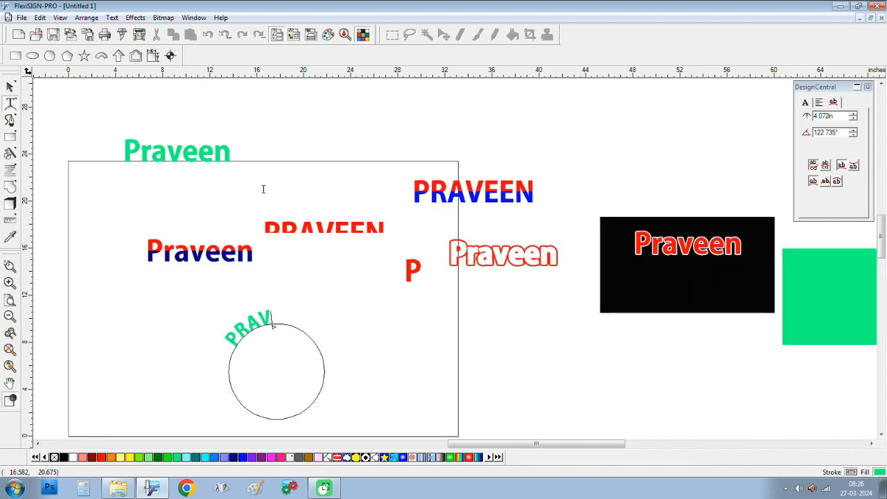
{"action": "type", "text": "EEN"}
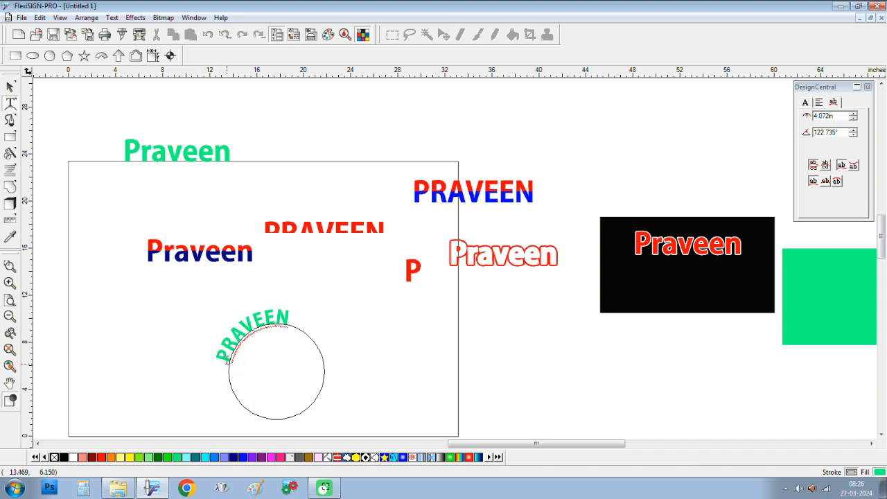
Step: Shift the arc text PRAVEEN clockwise and move it higher up the page
{"action": "left_click", "coordinate": [228, 361]}
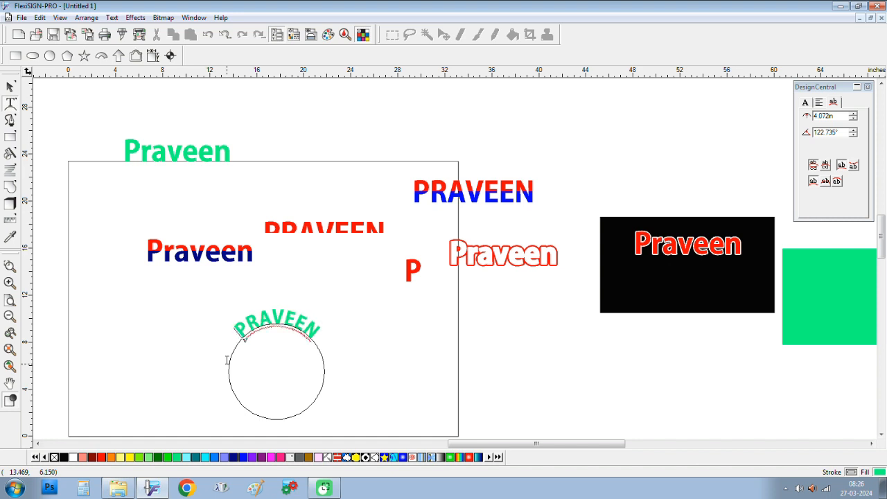
{"action": "left_click", "coordinate": [9, 89]}
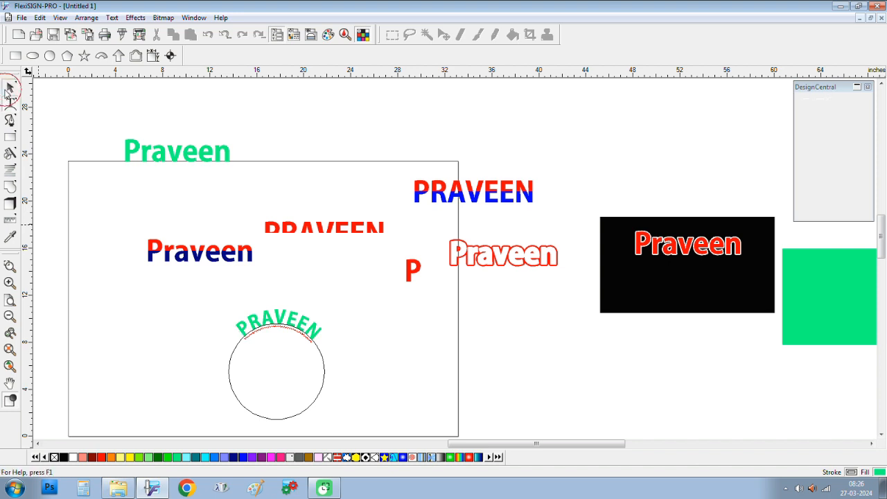
{"action": "left_click_drag", "start_coordinate": [293, 326], "coordinate": [333, 307]}
{"action": "left_click", "coordinate": [341, 322]}
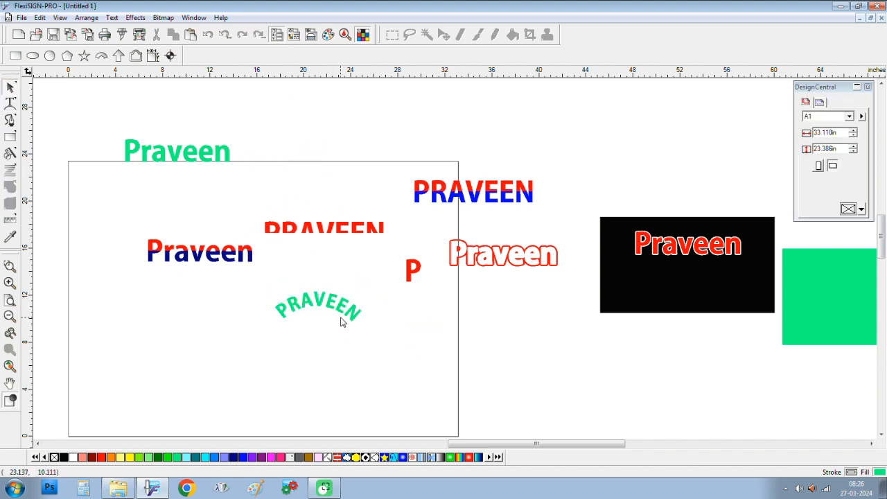
Step: Switch to the Path Text Tool and dismiss the warnings that a path is needed
{"action": "left_click", "coordinate": [341, 322]}
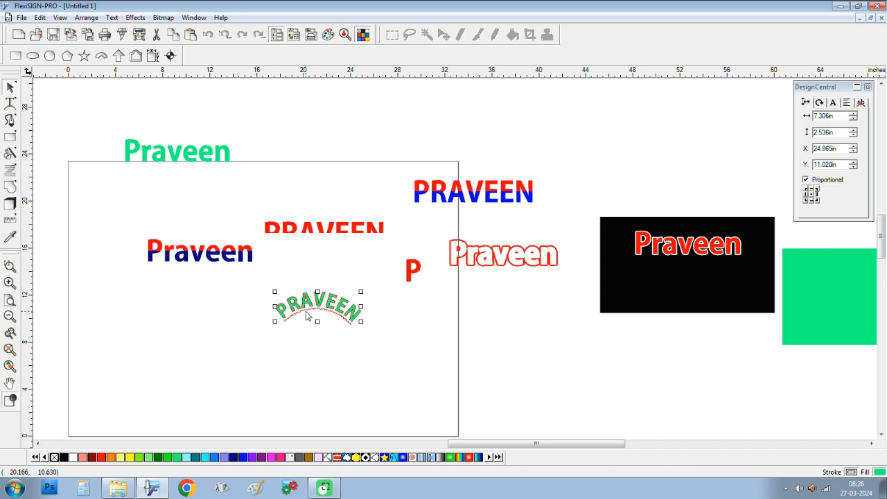
{"action": "left_click", "coordinate": [10, 104]}
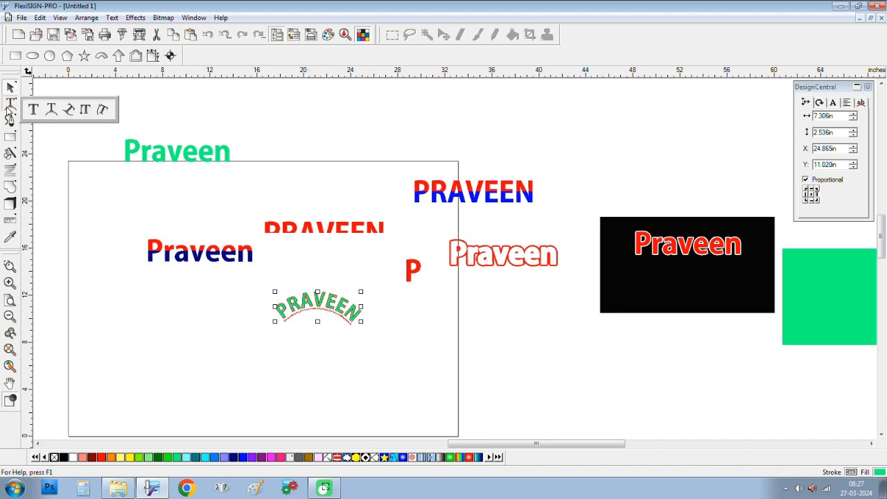
{"action": "left_click", "coordinate": [72, 110]}
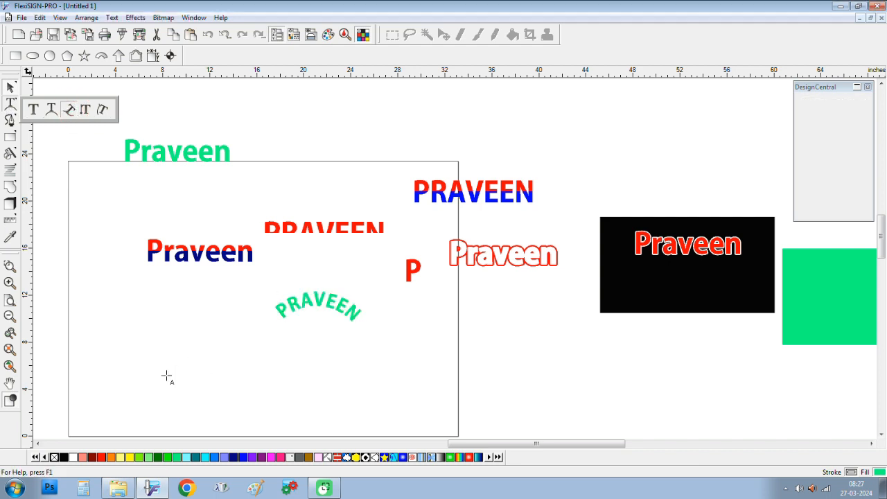
{"action": "left_click", "coordinate": [197, 384]}
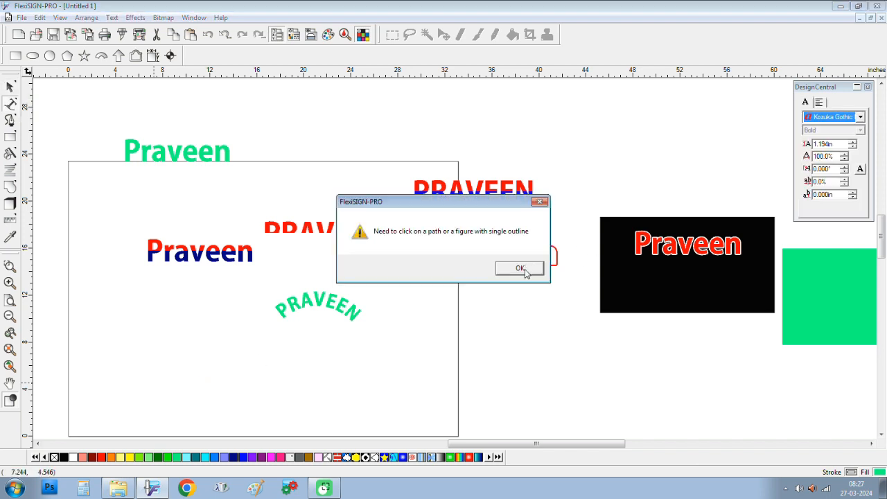
{"action": "left_click", "coordinate": [523, 270]}
{"action": "left_click", "coordinate": [195, 355]}
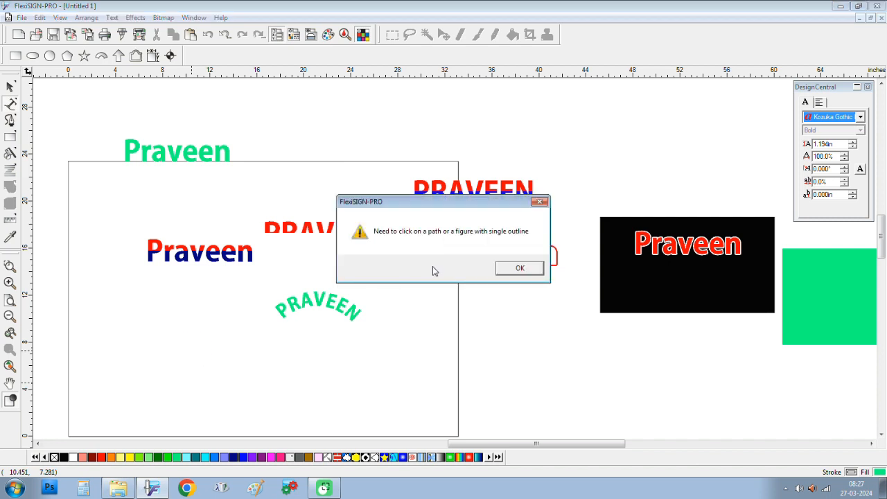
{"action": "left_click", "coordinate": [518, 269]}
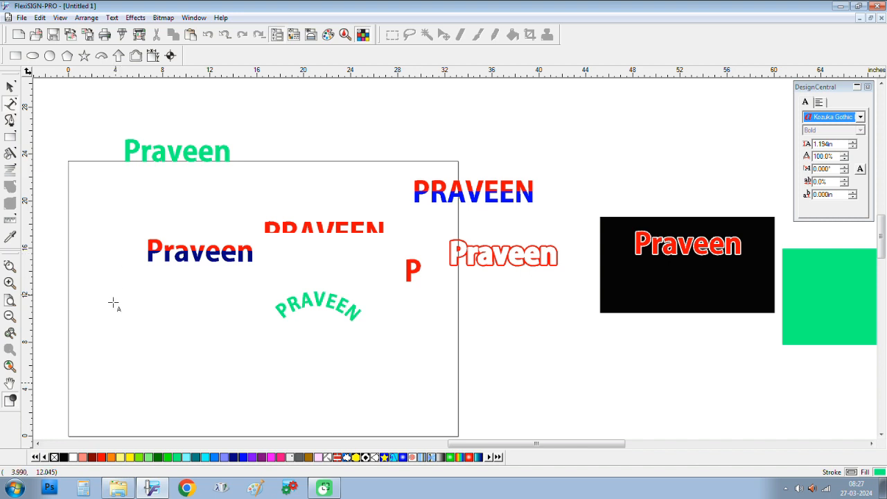
Step: Draw a green rounded rectangle near the bottom of the page
{"action": "left_click", "coordinate": [10, 136]}
{"action": "mouse_move", "coordinate": [111, 375]}
{"action": "left_mouse_down"}
{"action": "mouse_move", "coordinate": [176, 391]}
{"action": "mouse_move", "coordinate": [412, 415]}
{"action": "left_mouse_up"}
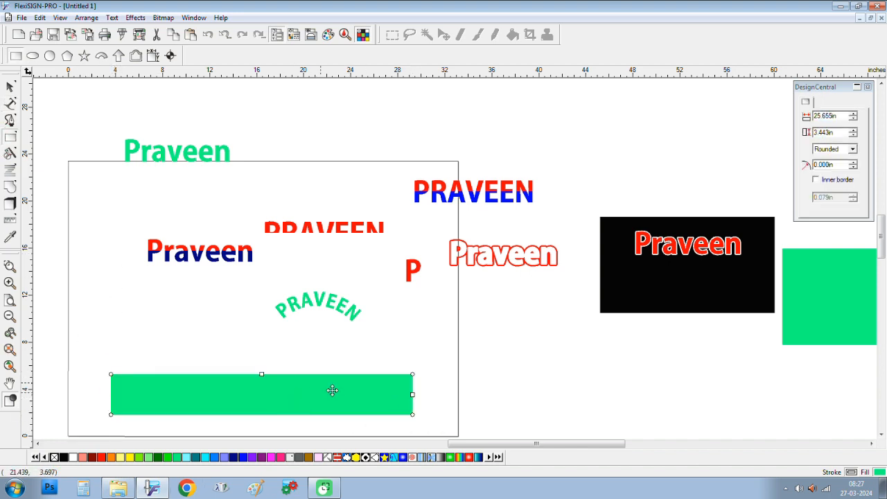
{"action": "left_click_drag", "start_coordinate": [413, 375], "coordinate": [407, 359]}
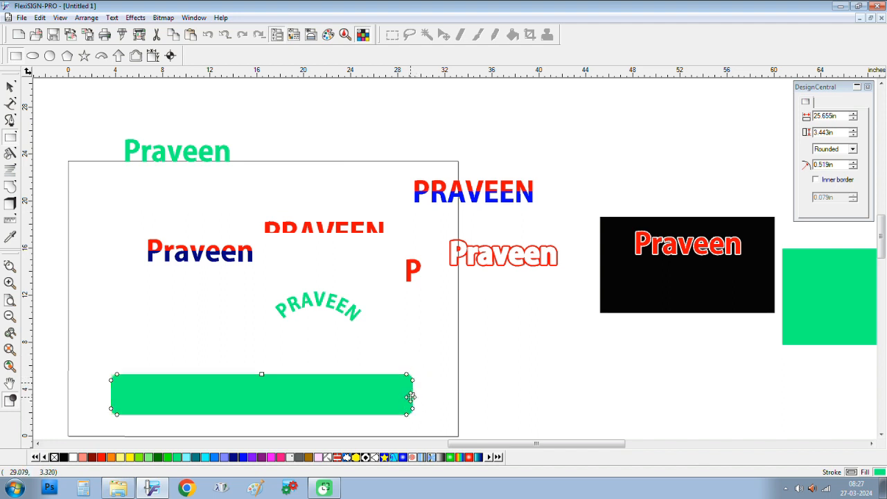
{"action": "left_click_drag", "start_coordinate": [293, 396], "coordinate": [307, 395]}
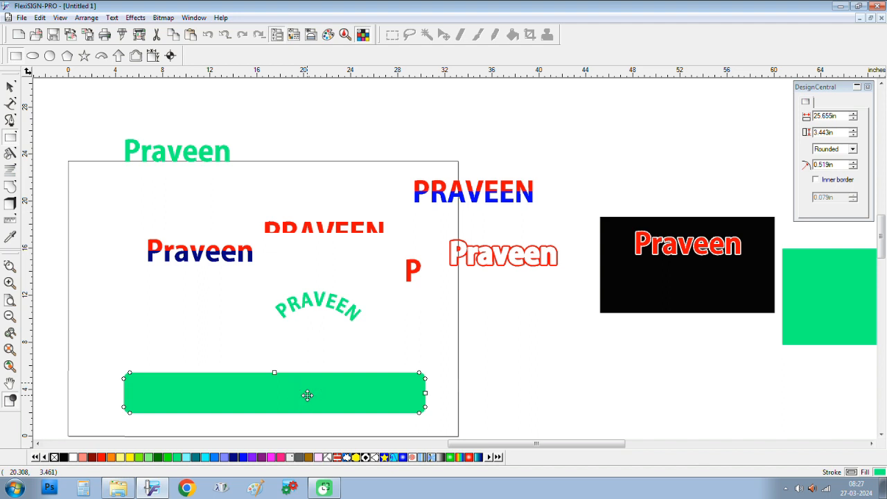
Step: Add a second green rectangle and skew it into a 49.008° parallelogram
{"action": "left_click", "coordinate": [136, 298]}
{"action": "left_click", "coordinate": [10, 86]}
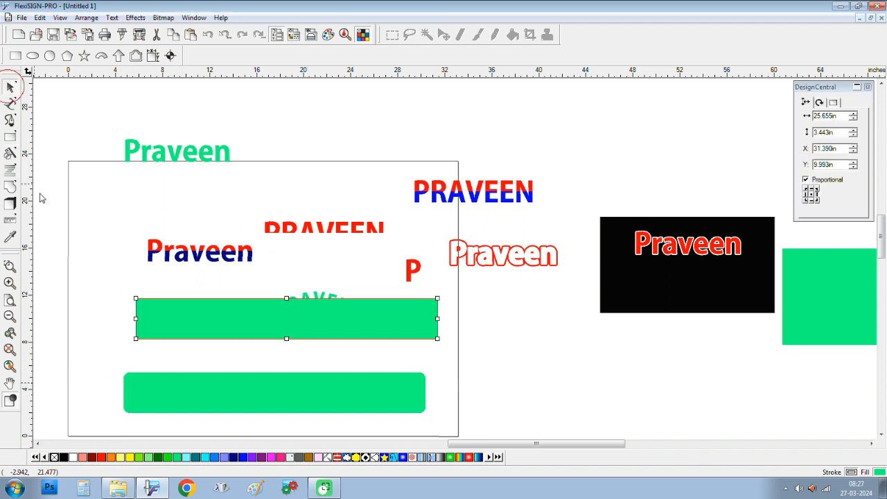
{"action": "left_click_drag", "start_coordinate": [242, 326], "coordinate": [221, 373]}
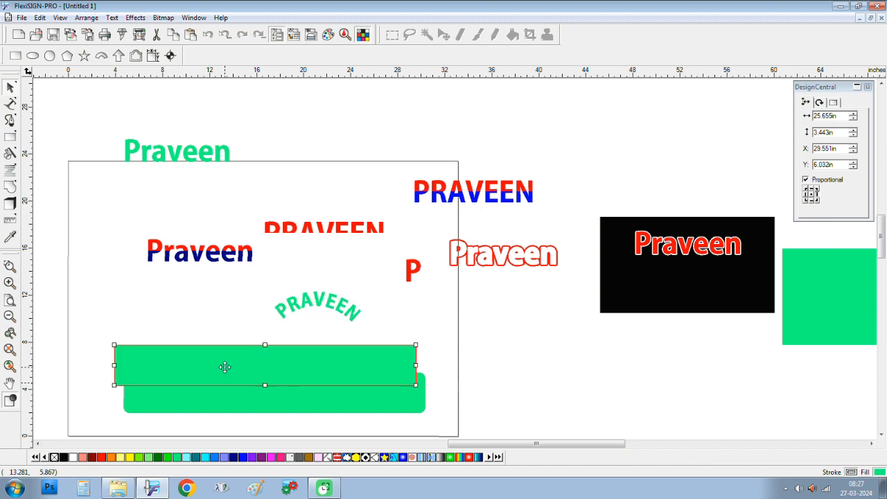
{"action": "left_click", "coordinate": [221, 372]}
{"action": "left_click_drag", "start_coordinate": [265, 346], "coordinate": [429, 105]}
Step: Try placing path text on the green parallelogram, then dismiss the path-needed warning
{"action": "left_click", "coordinate": [11, 103]}
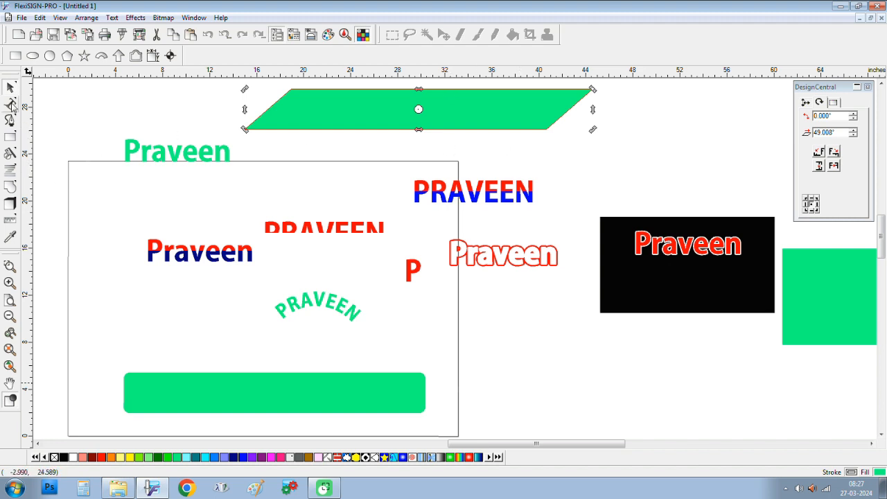
{"action": "left_click", "coordinate": [289, 112]}
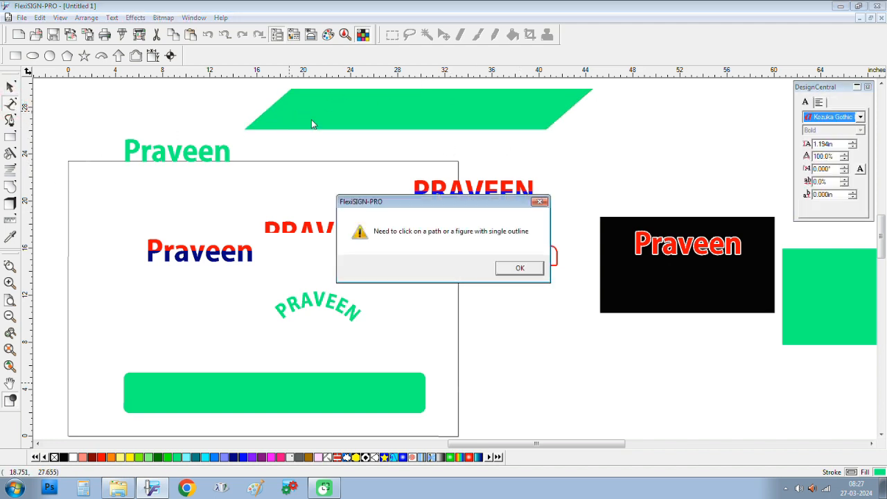
{"action": "left_click", "coordinate": [514, 269]}
{"action": "scroll", "coordinate": [414, 138], "scroll_direction": "up", "scroll_amount": 4}
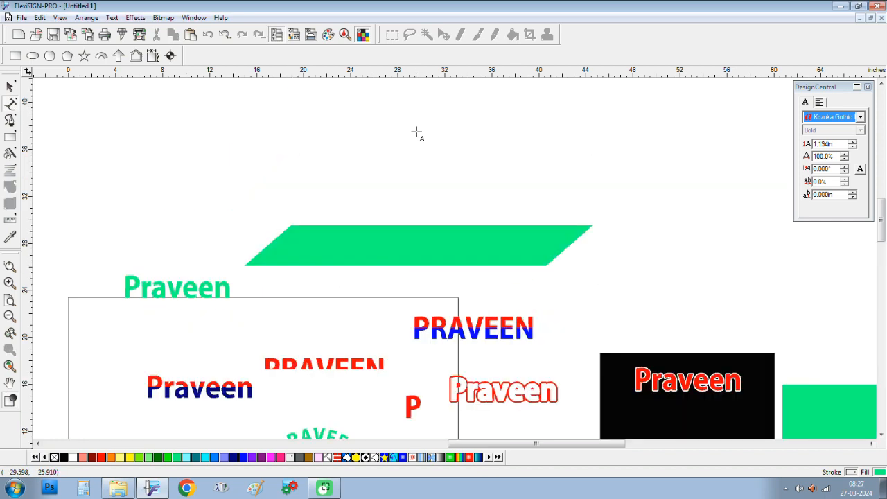
{"action": "scroll", "coordinate": [417, 132], "scroll_direction": "down", "scroll_amount": 2}
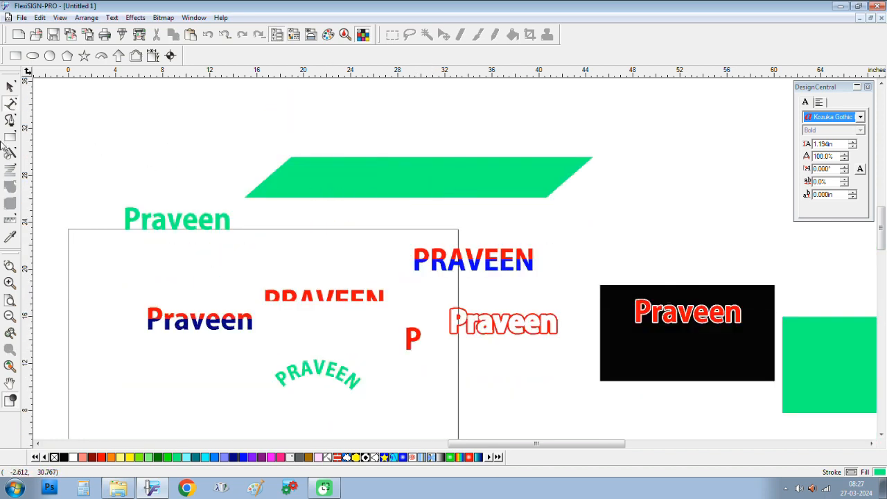
Step: Draw a wavy Bezier curve, 26.929 by 2.155 in, above the green parallelogram
{"action": "left_click", "coordinate": [10, 119]}
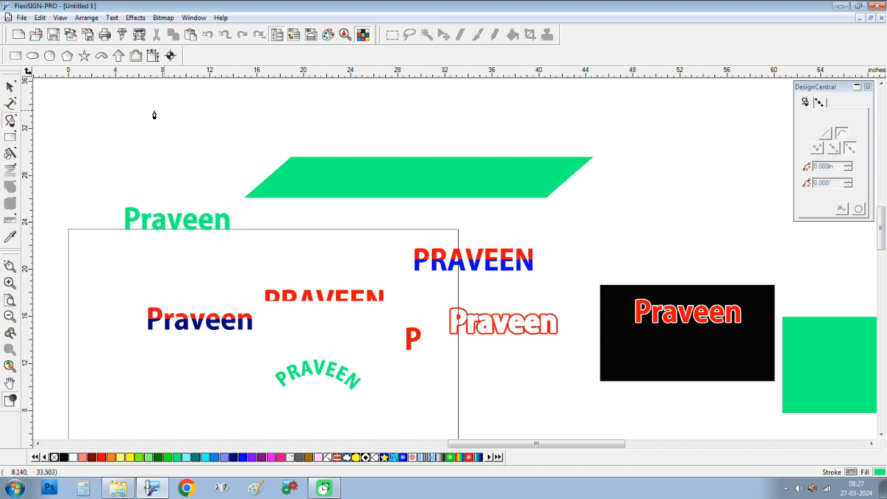
{"action": "left_click", "coordinate": [101, 116]}
{"action": "left_click", "coordinate": [268, 121]}
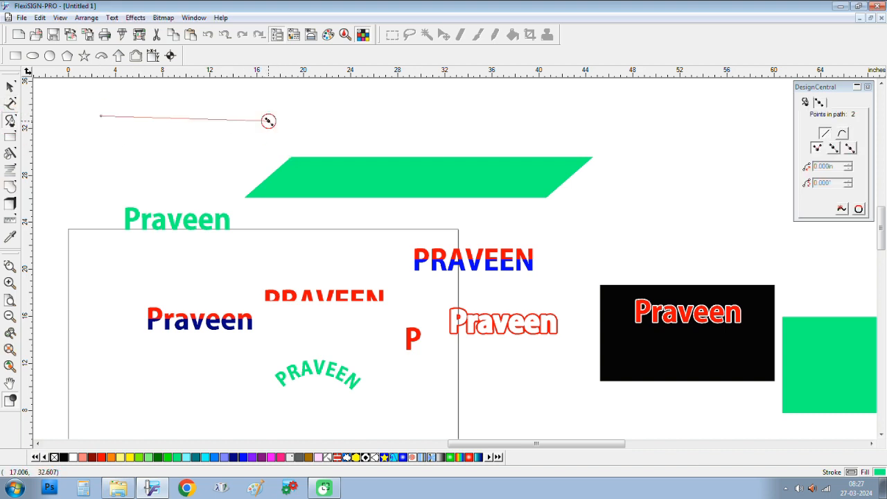
{"action": "left_click_drag", "start_coordinate": [268, 121], "coordinate": [436, 131]}
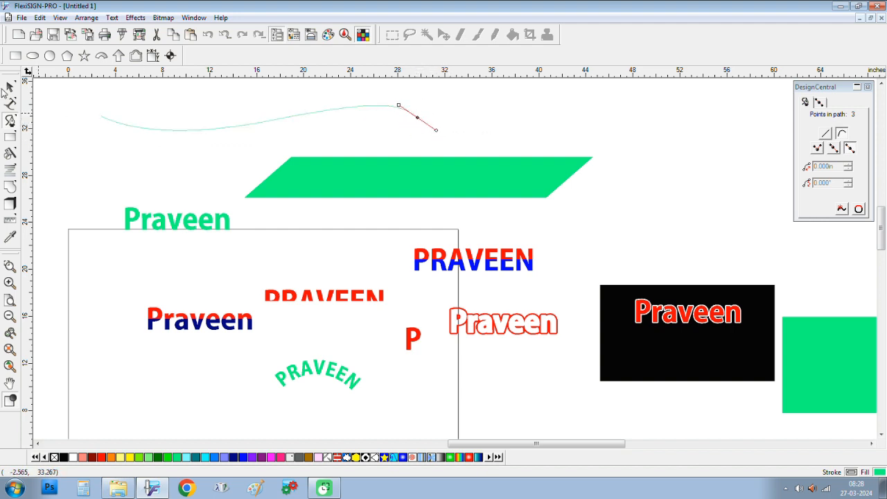
{"action": "left_click", "coordinate": [10, 87]}
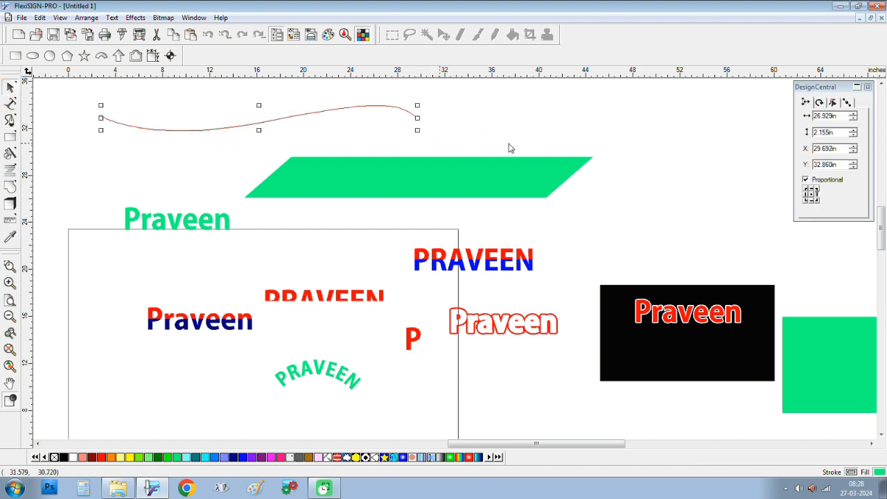
{"action": "left_click", "coordinate": [9, 104]}
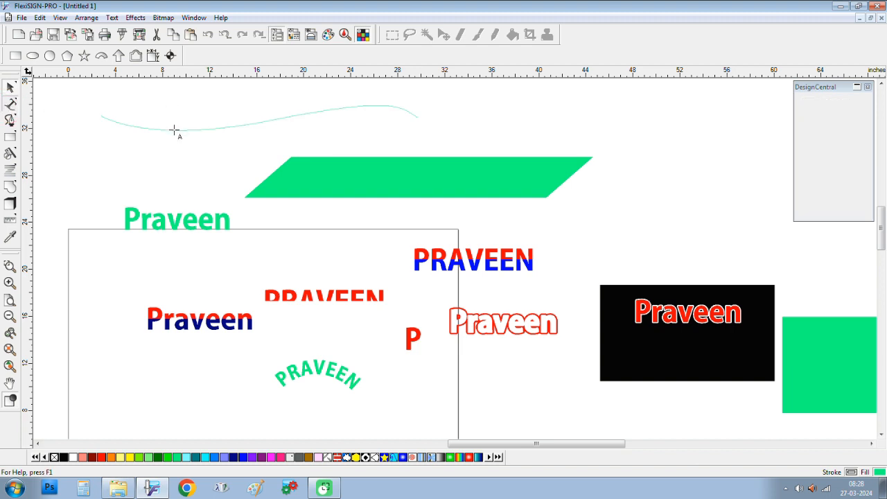
{"action": "left_click", "coordinate": [175, 130]}
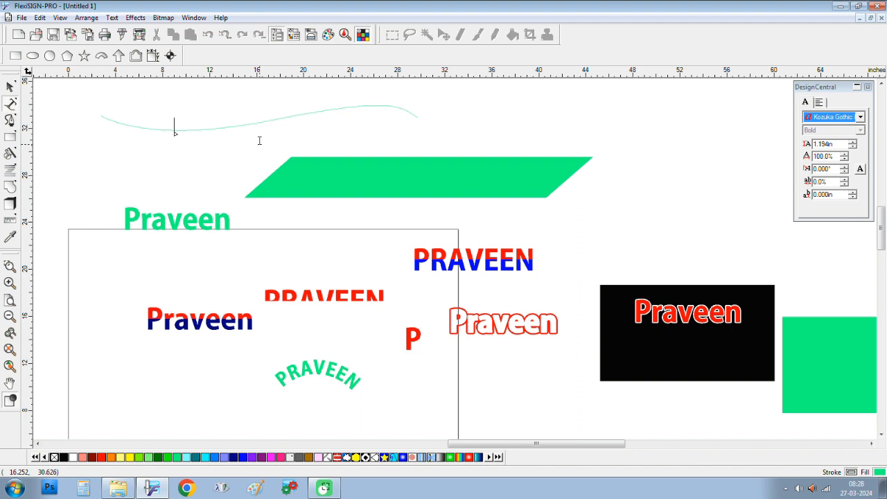
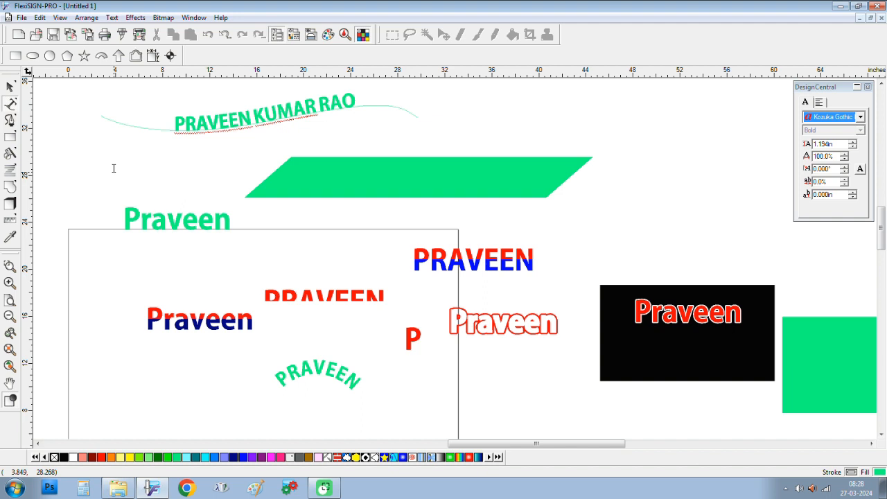
{"action": "left_click", "coordinate": [11, 87]}
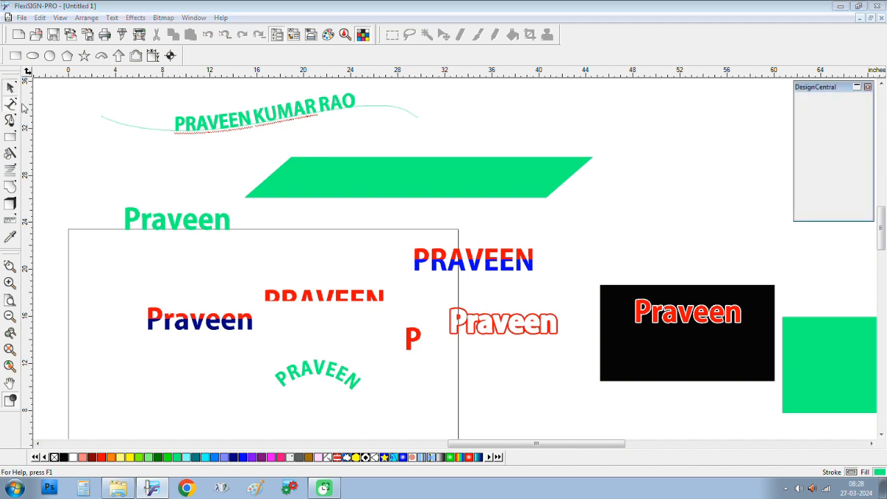
{"action": "left_click", "coordinate": [298, 105]}
{"action": "left_click_drag", "start_coordinate": [314, 104], "coordinate": [442, 110]}
{"action": "right_click", "coordinate": [442, 110]}
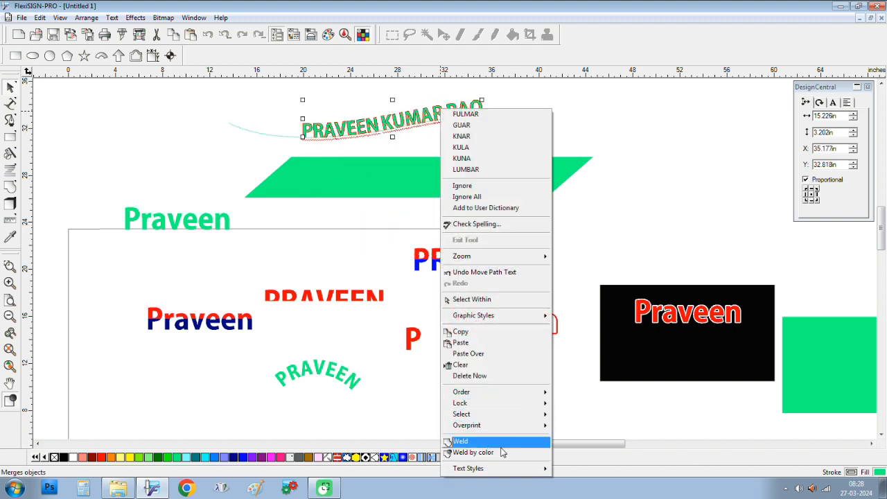
{"action": "left_click", "coordinate": [628, 131]}
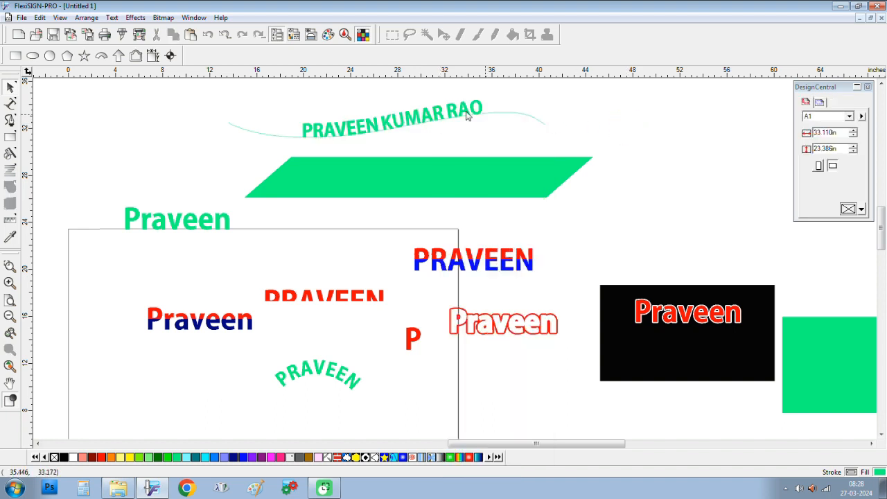
{"action": "left_click", "coordinate": [397, 132]}
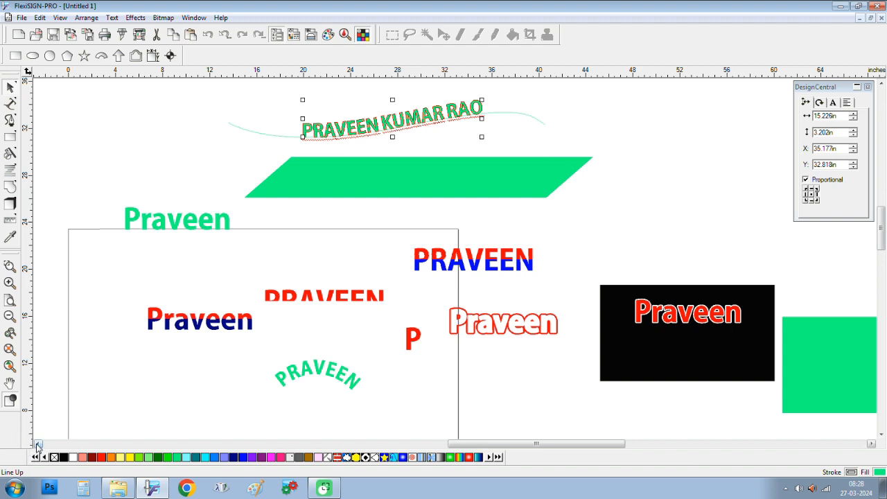
{"action": "left_click", "coordinate": [38, 443]}
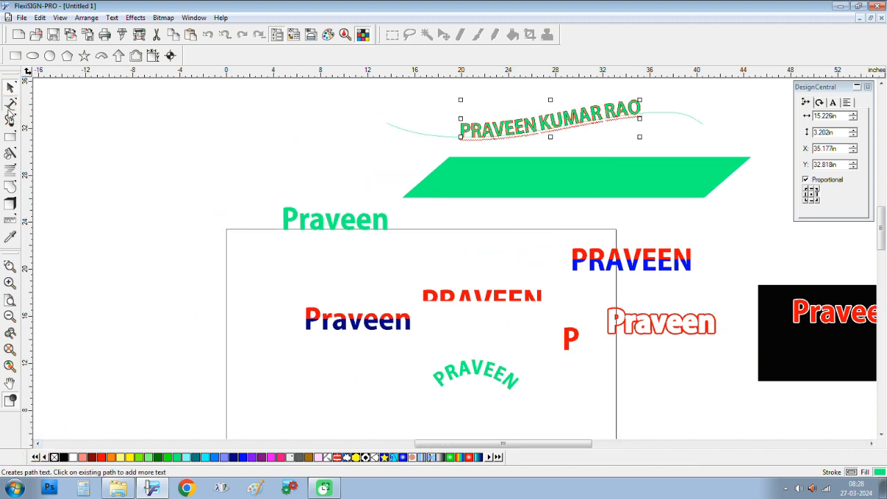
Step: Add vertical text 'PRAVEEN' at the upper left and shift it slightly right
{"action": "left_click", "coordinate": [10, 104]}
{"action": "left_click", "coordinate": [85, 112]}
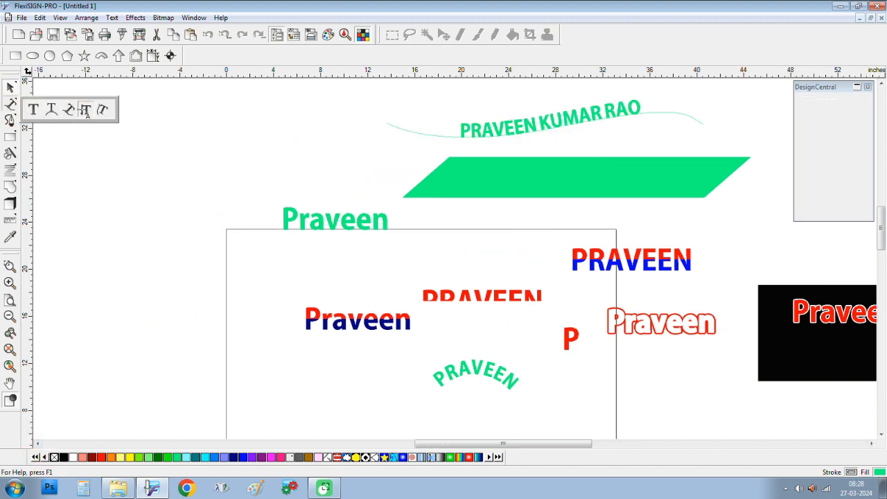
{"action": "left_click", "coordinate": [115, 148]}
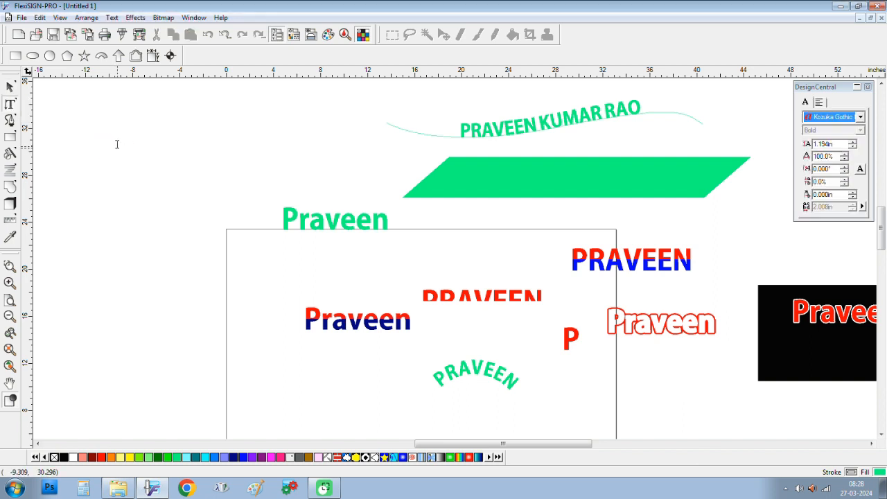
{"action": "type", "text": "PRAVEEN"}
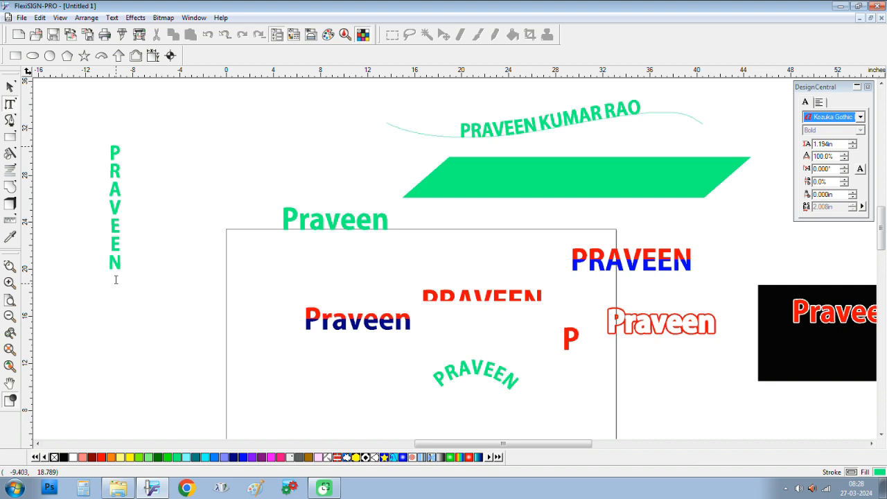
{"action": "key", "text": "Escape"}
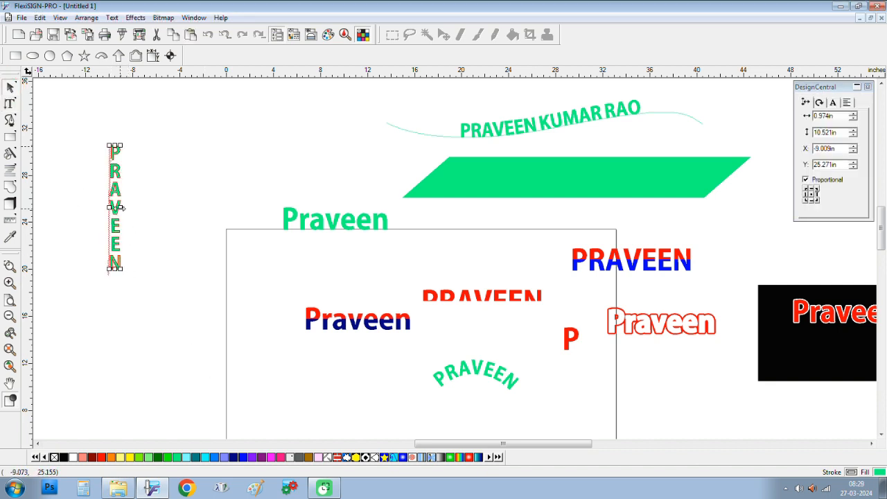
{"action": "left_click_drag", "start_coordinate": [118, 208], "coordinate": [165, 205]}
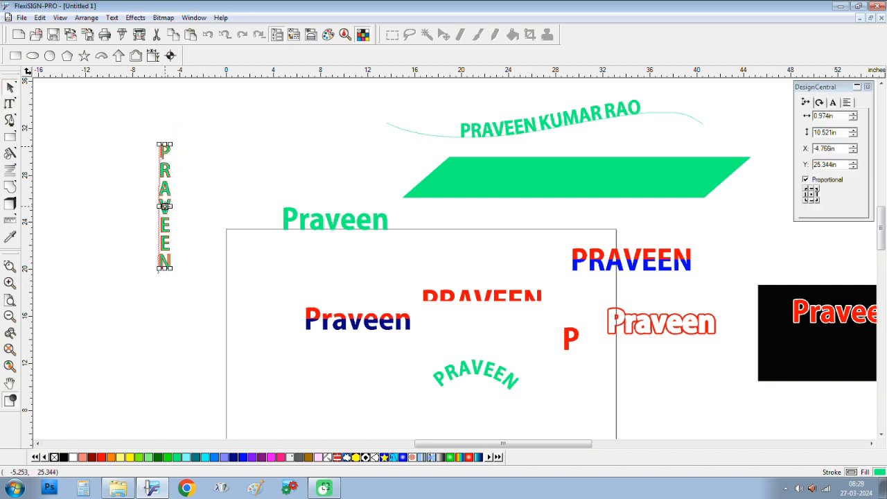
Step: Marquee-select the vertical PRAVEEN to check its placement, then deselect it
{"action": "left_click", "coordinate": [270, 162]}
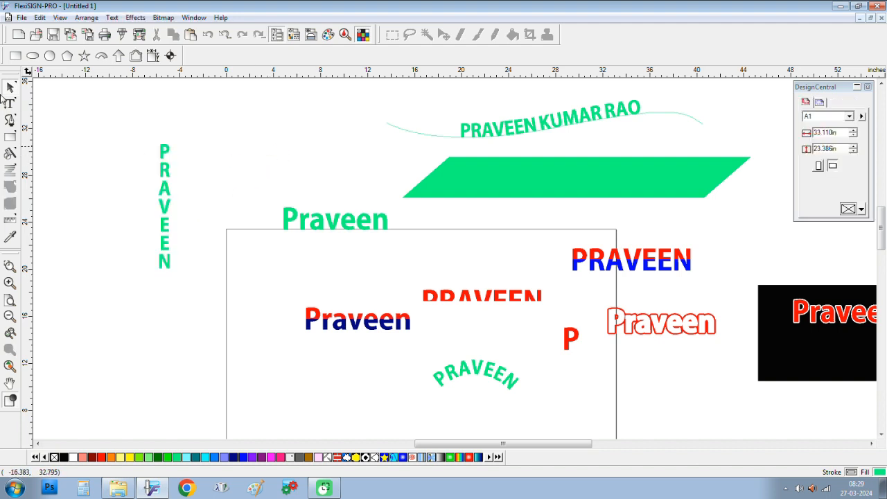
{"action": "left_click", "coordinate": [126, 118]}
{"action": "left_click_drag", "start_coordinate": [125, 117], "coordinate": [253, 321]}
{"action": "left_click", "coordinate": [208, 168]}
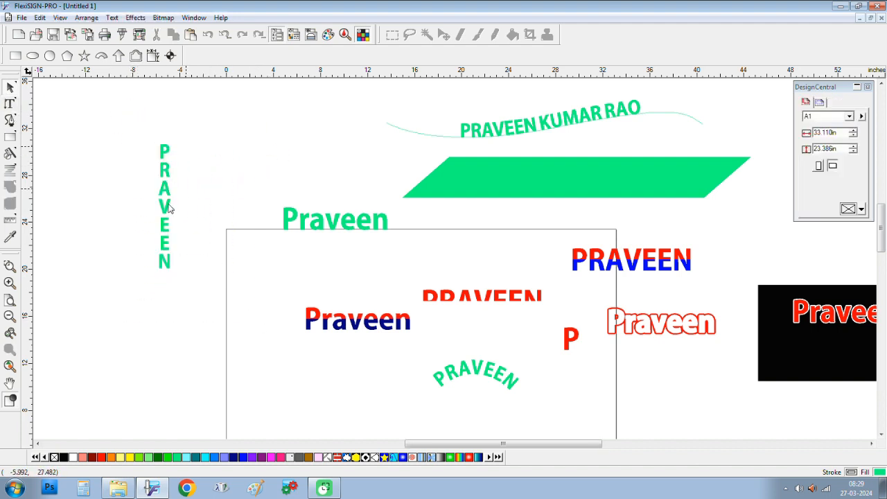
{"action": "scroll", "coordinate": [170, 210], "scroll_direction": "down", "scroll_amount": 9}
Step: Select every object on the page and move the whole layout up and left
{"action": "left_click_drag", "start_coordinate": [227, 140], "coordinate": [825, 401]}
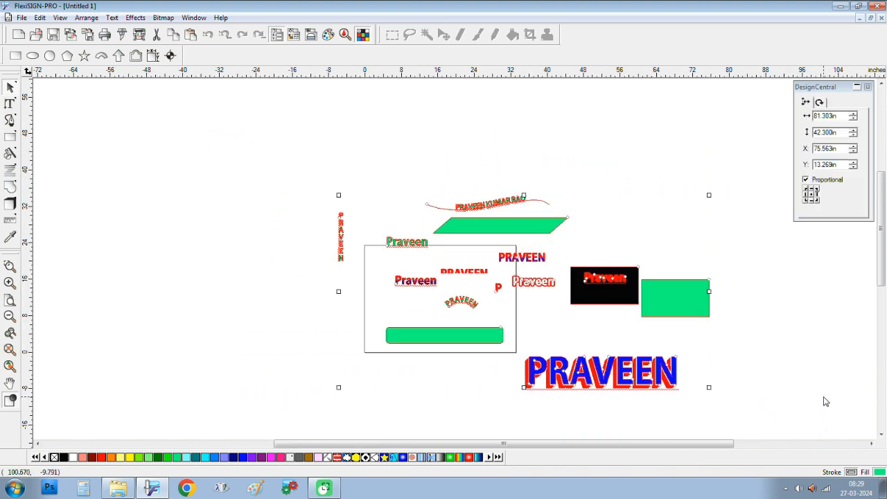
{"action": "left_click", "coordinate": [881, 435]}
{"action": "left_click", "coordinate": [881, 434]}
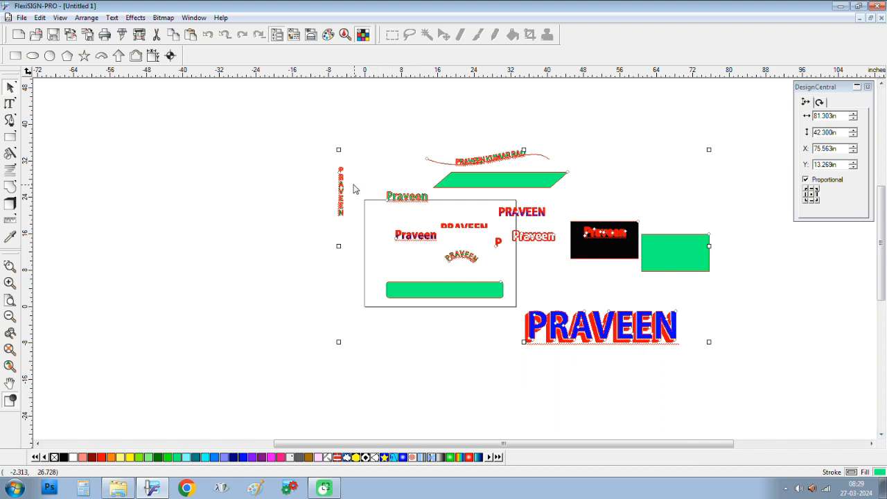
{"action": "left_click_drag", "start_coordinate": [338, 193], "coordinate": [316, 178]}
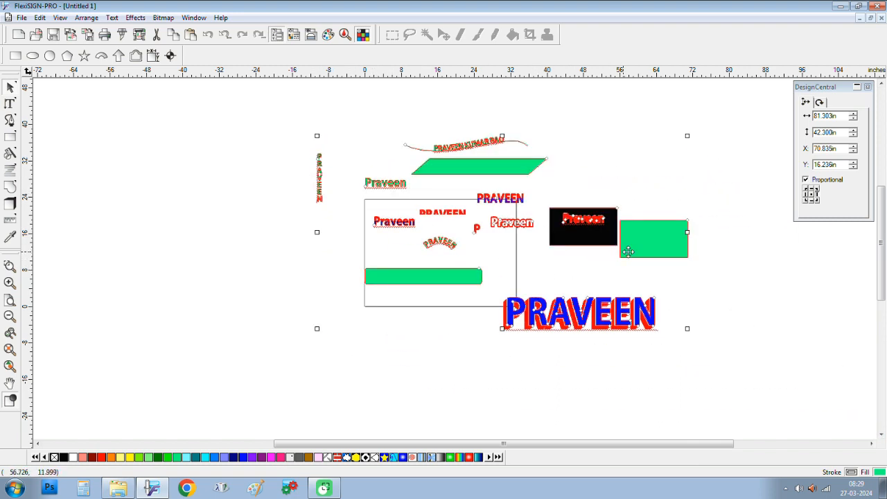
Step: Drag the lower green rounded bar out to the left and delete it
{"action": "left_click", "coordinate": [716, 275]}
{"action": "left_click_drag", "start_coordinate": [445, 284], "coordinate": [291, 295]}
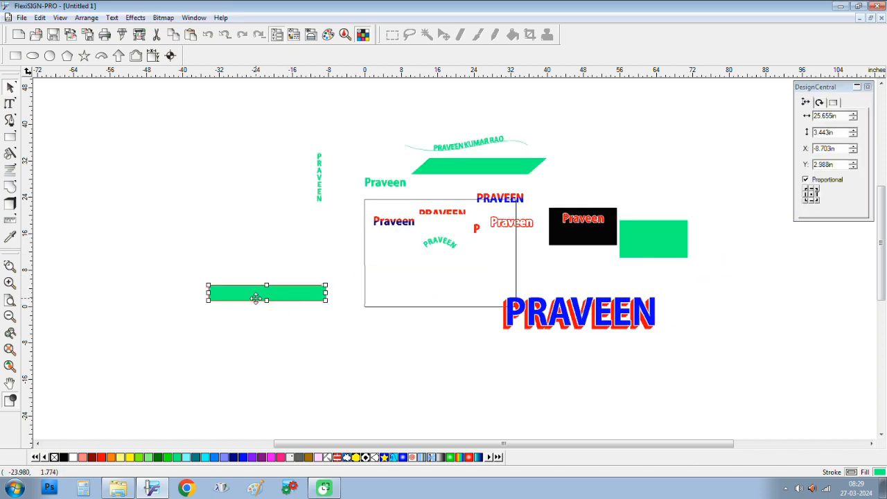
{"action": "key", "text": "Delete"}
Step: Move the large shadowed blue-and-red PRAVEEN up into the outlined rectangle
{"action": "left_click_drag", "start_coordinate": [684, 290], "coordinate": [489, 346]}
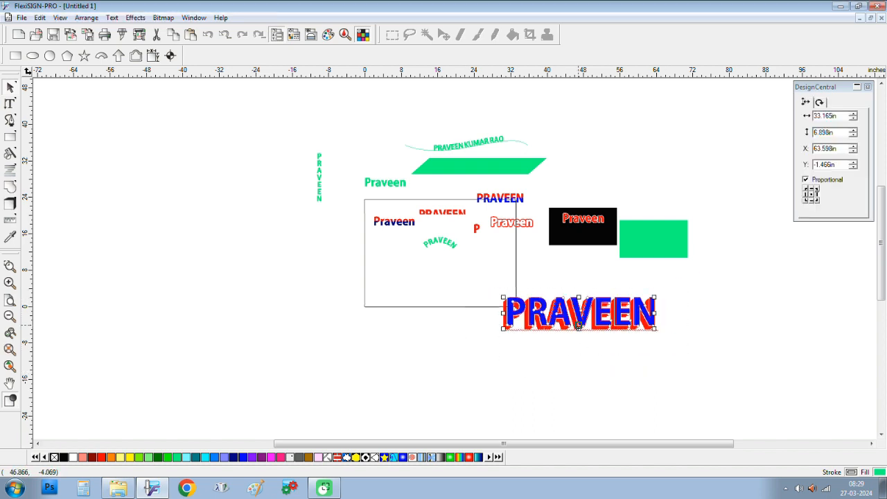
{"action": "left_click_drag", "start_coordinate": [579, 326], "coordinate": [519, 286]}
{"action": "left_click", "coordinate": [705, 281]}
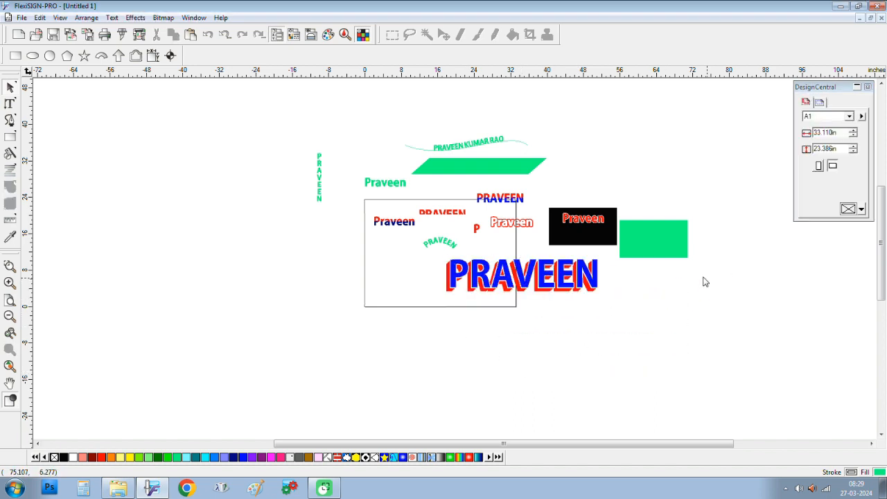
{"action": "scroll", "coordinate": [641, 265], "scroll_direction": "up", "scroll_amount": 3}
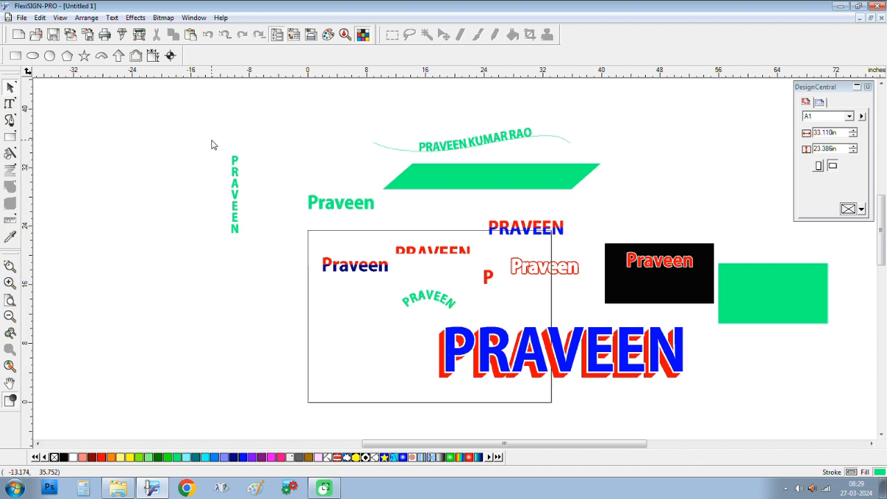
Step: Move the vertical PRAVEEN right, closer to the other text
{"action": "left_click_drag", "start_coordinate": [212, 140], "coordinate": [251, 260]}
{"action": "left_click_drag", "start_coordinate": [234, 199], "coordinate": [283, 240]}
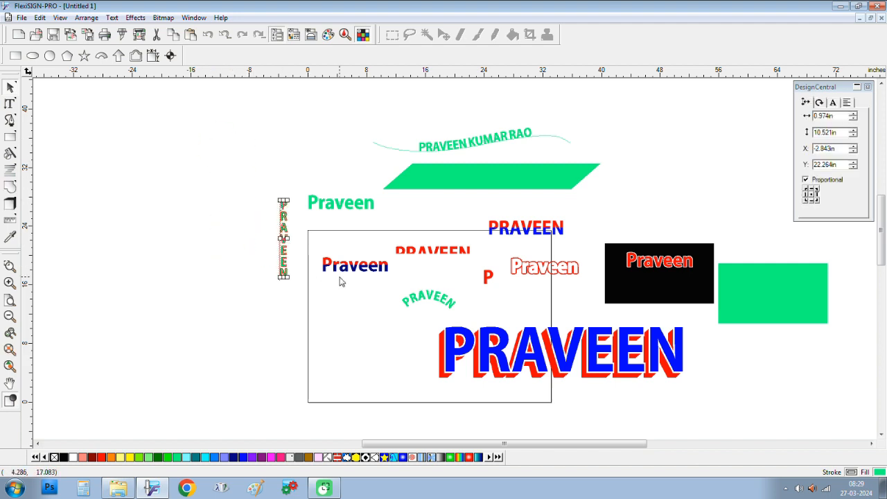
{"action": "scroll", "coordinate": [229, 262], "scroll_direction": "down", "scroll_amount": 4}
Step: Select all objects to check the combined layout, then deselect and zoom out
{"action": "left_click_drag", "start_coordinate": [268, 129], "coordinate": [680, 378]}
{"action": "scroll", "coordinate": [645, 363], "scroll_direction": "up", "scroll_amount": 2}
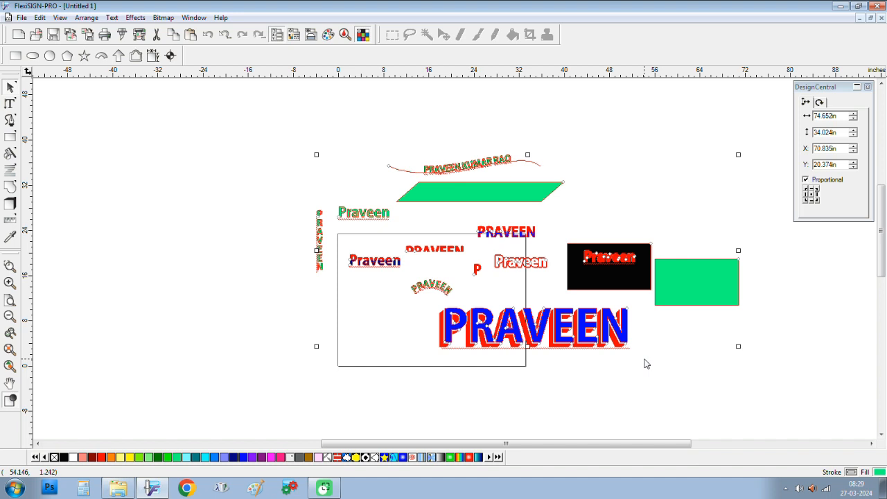
{"action": "left_click", "coordinate": [645, 363]}
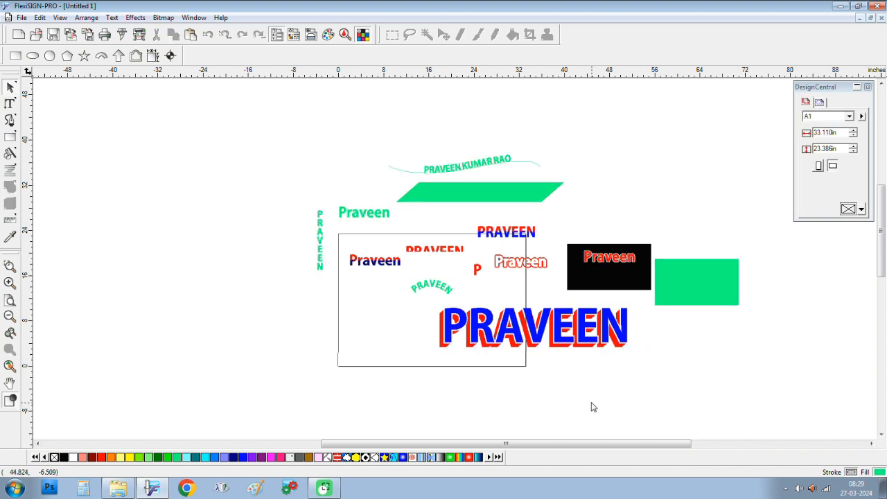
{"action": "scroll", "coordinate": [202, 294], "scroll_direction": "down", "scroll_amount": 2}
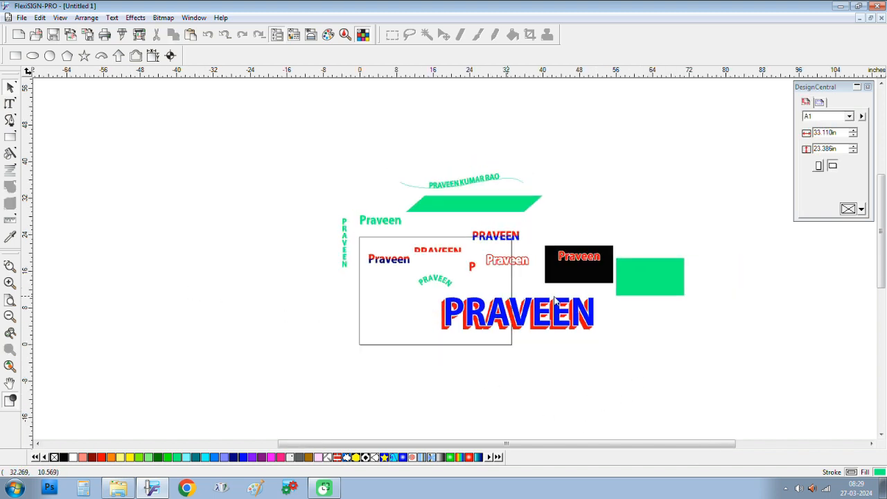
{"action": "left_click", "coordinate": [759, 298]}
{"action": "left_click", "coordinate": [689, 371]}
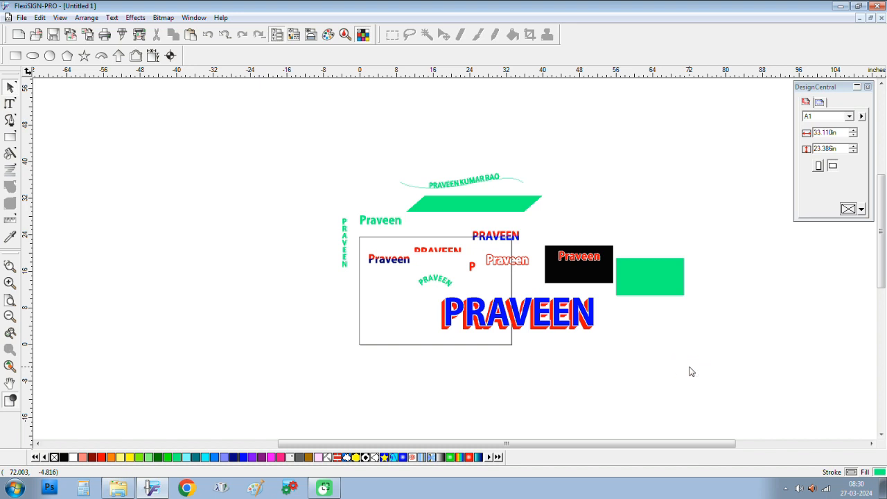